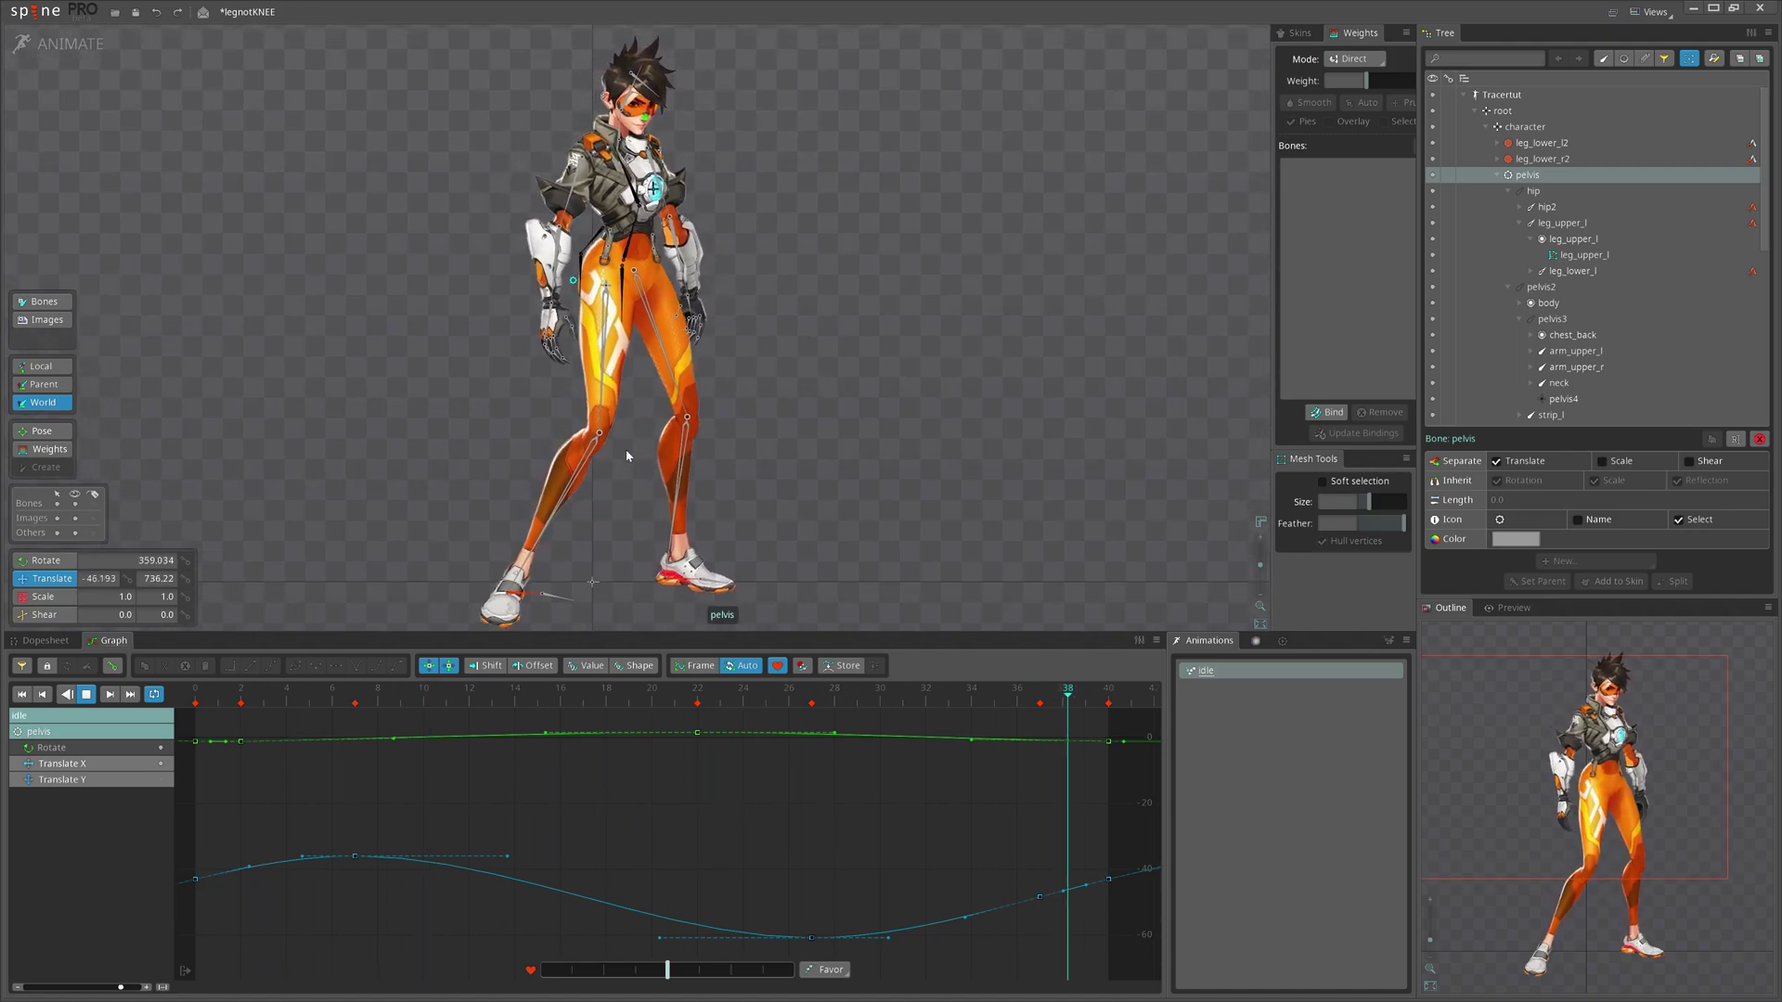
- Review the legs and hip in the looping idle animation and stop playback at frame 28
scroll(638, 464, up, 1)
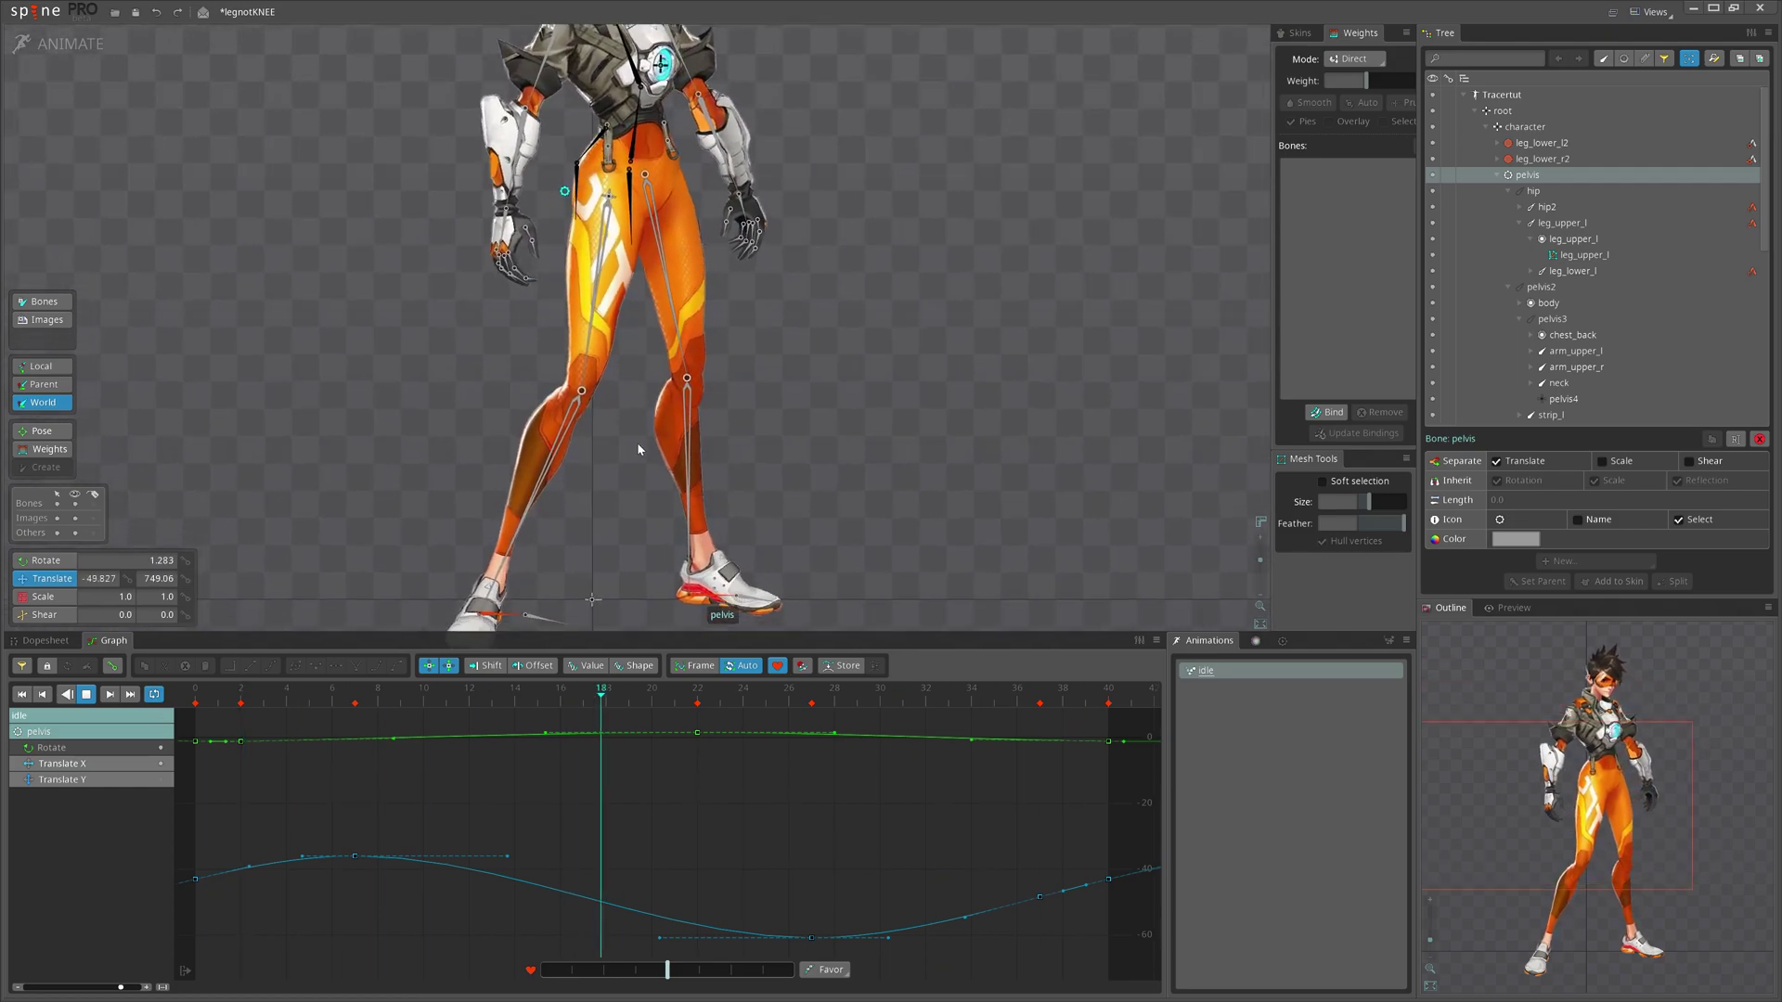
scroll(605, 428, up, 1)
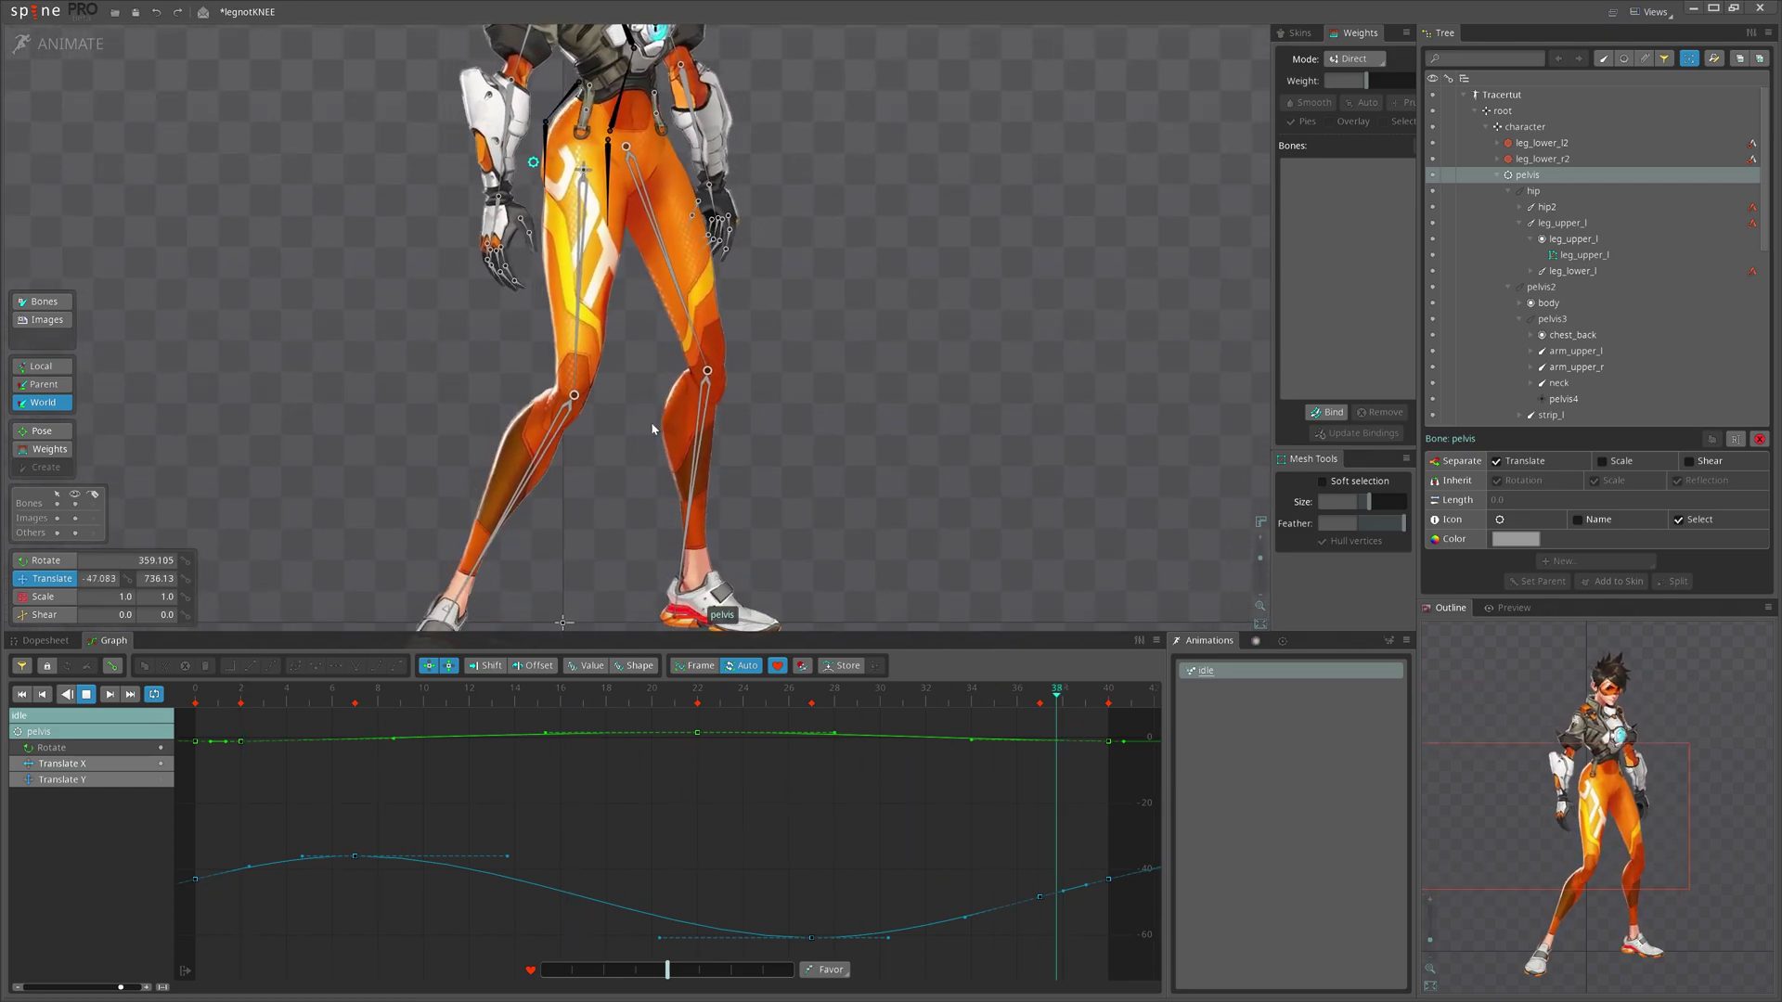
scroll(733, 352, down, 2)
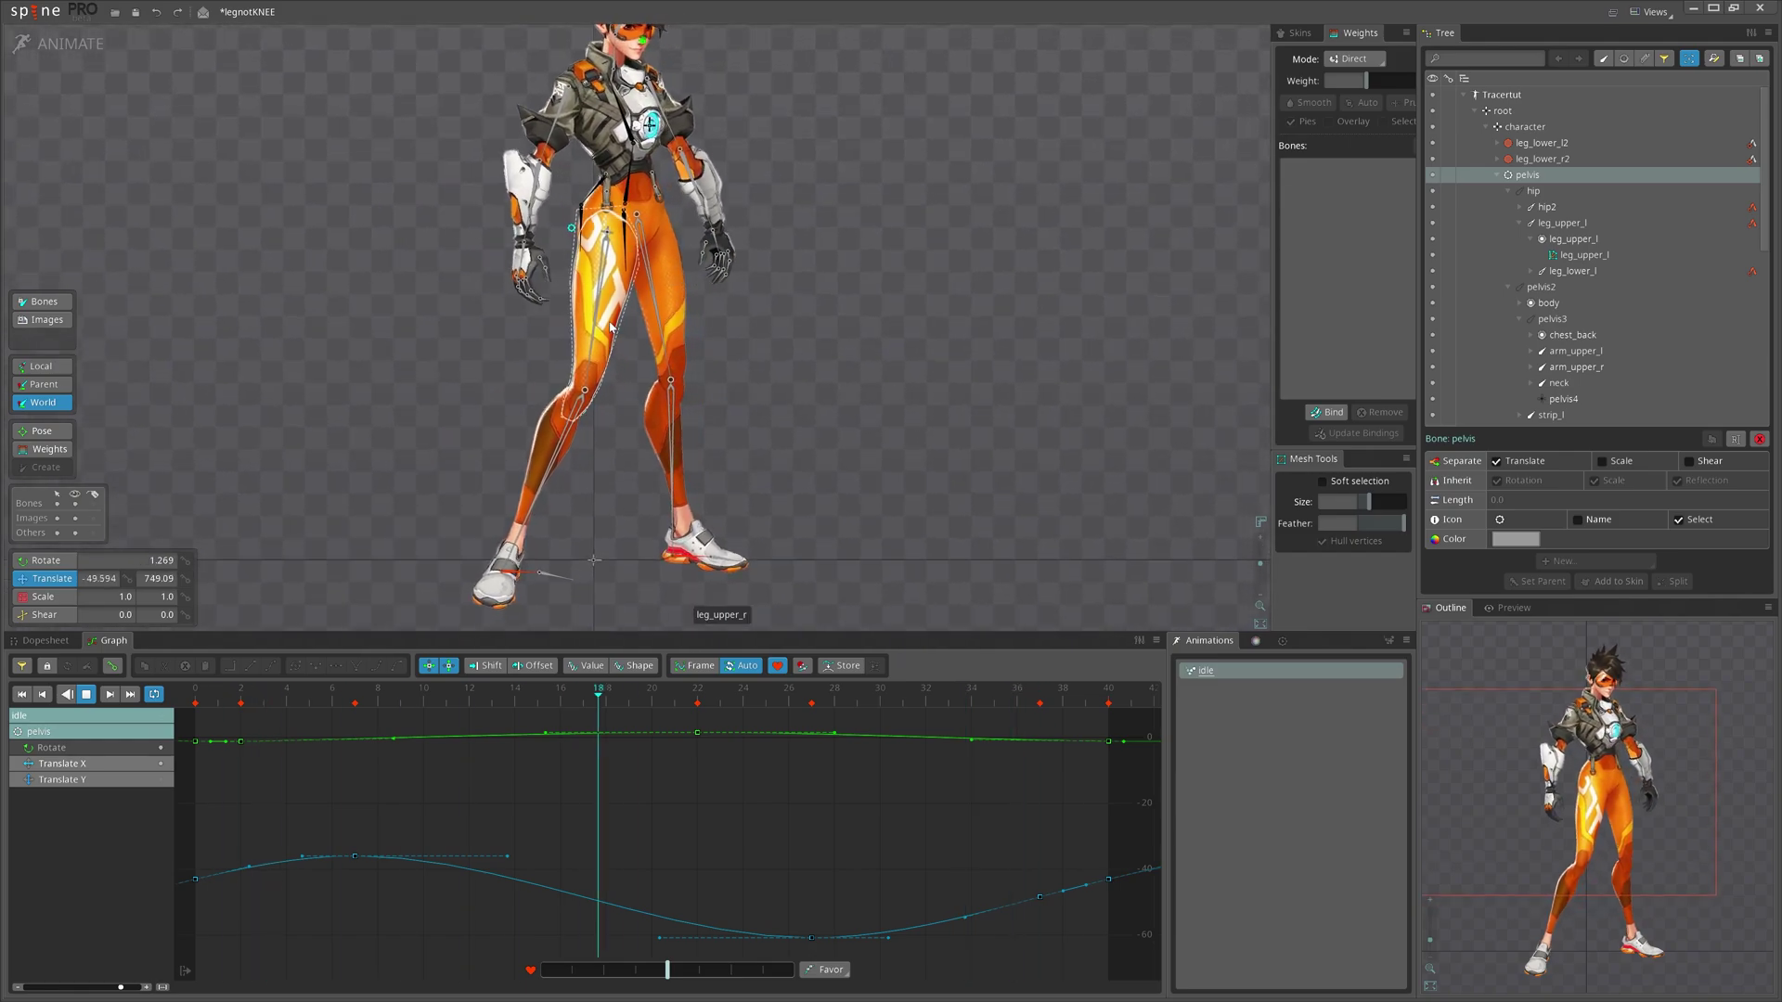
key(space)
scroll(596, 411, up, 2)
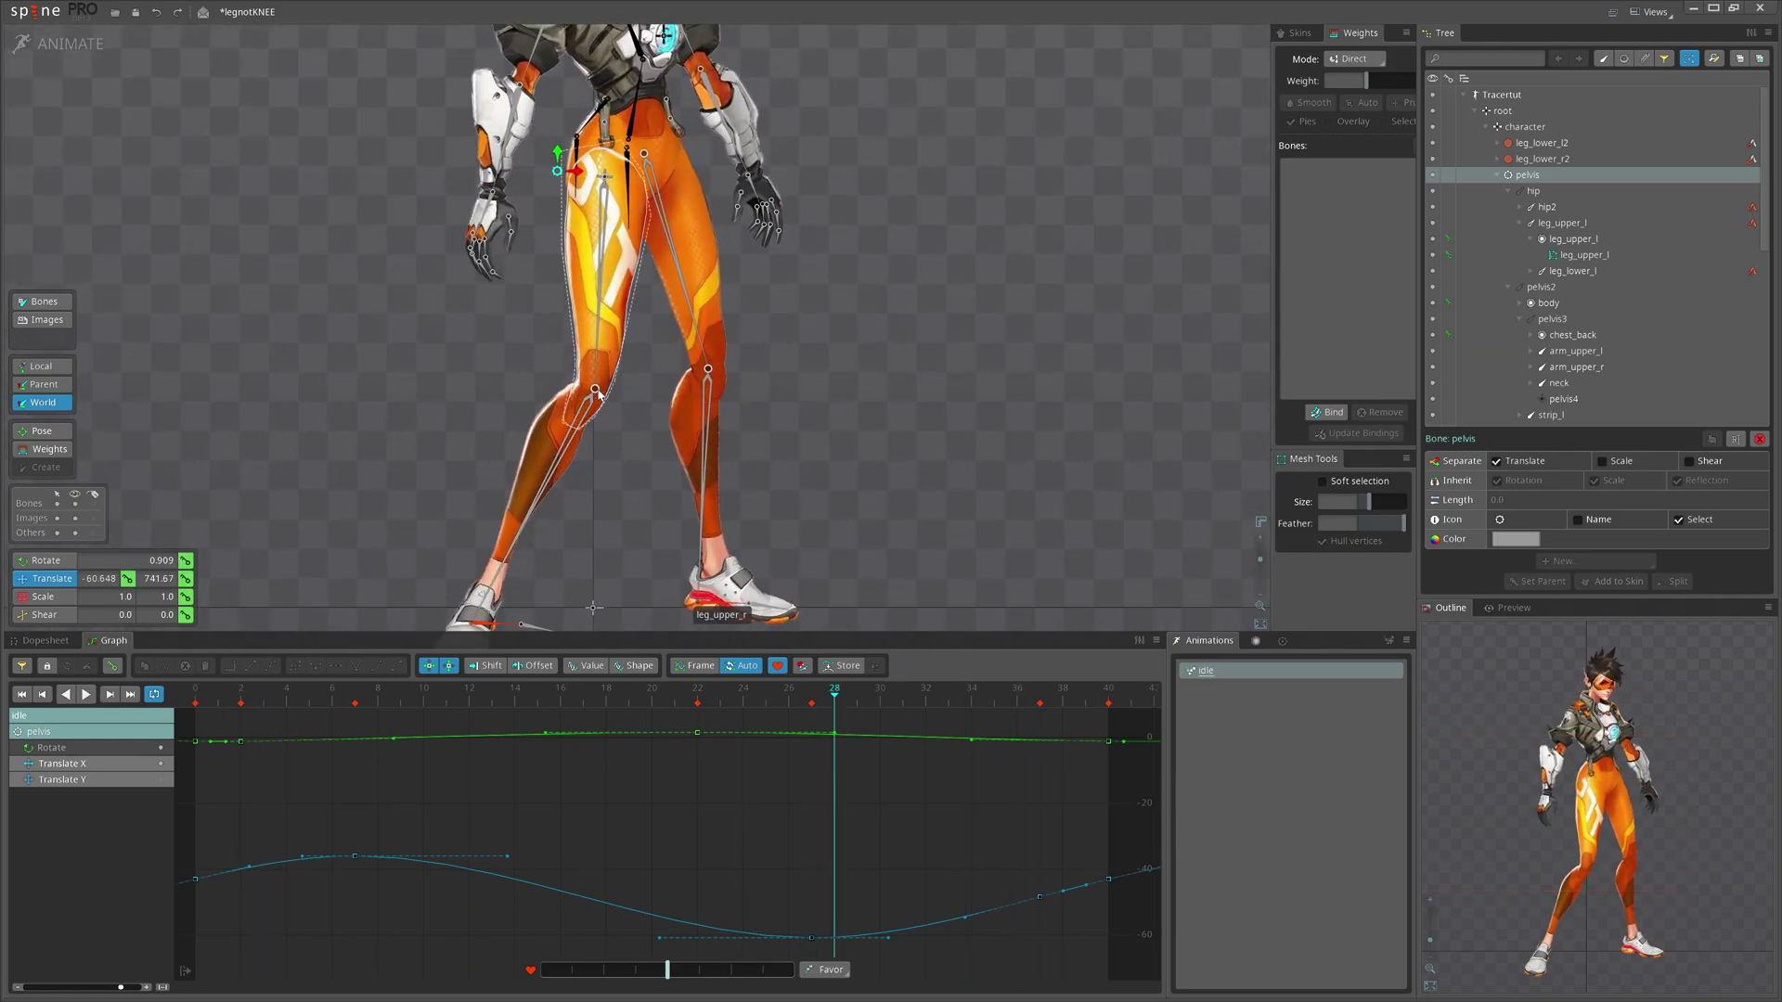
scroll(560, 436, down, 2)
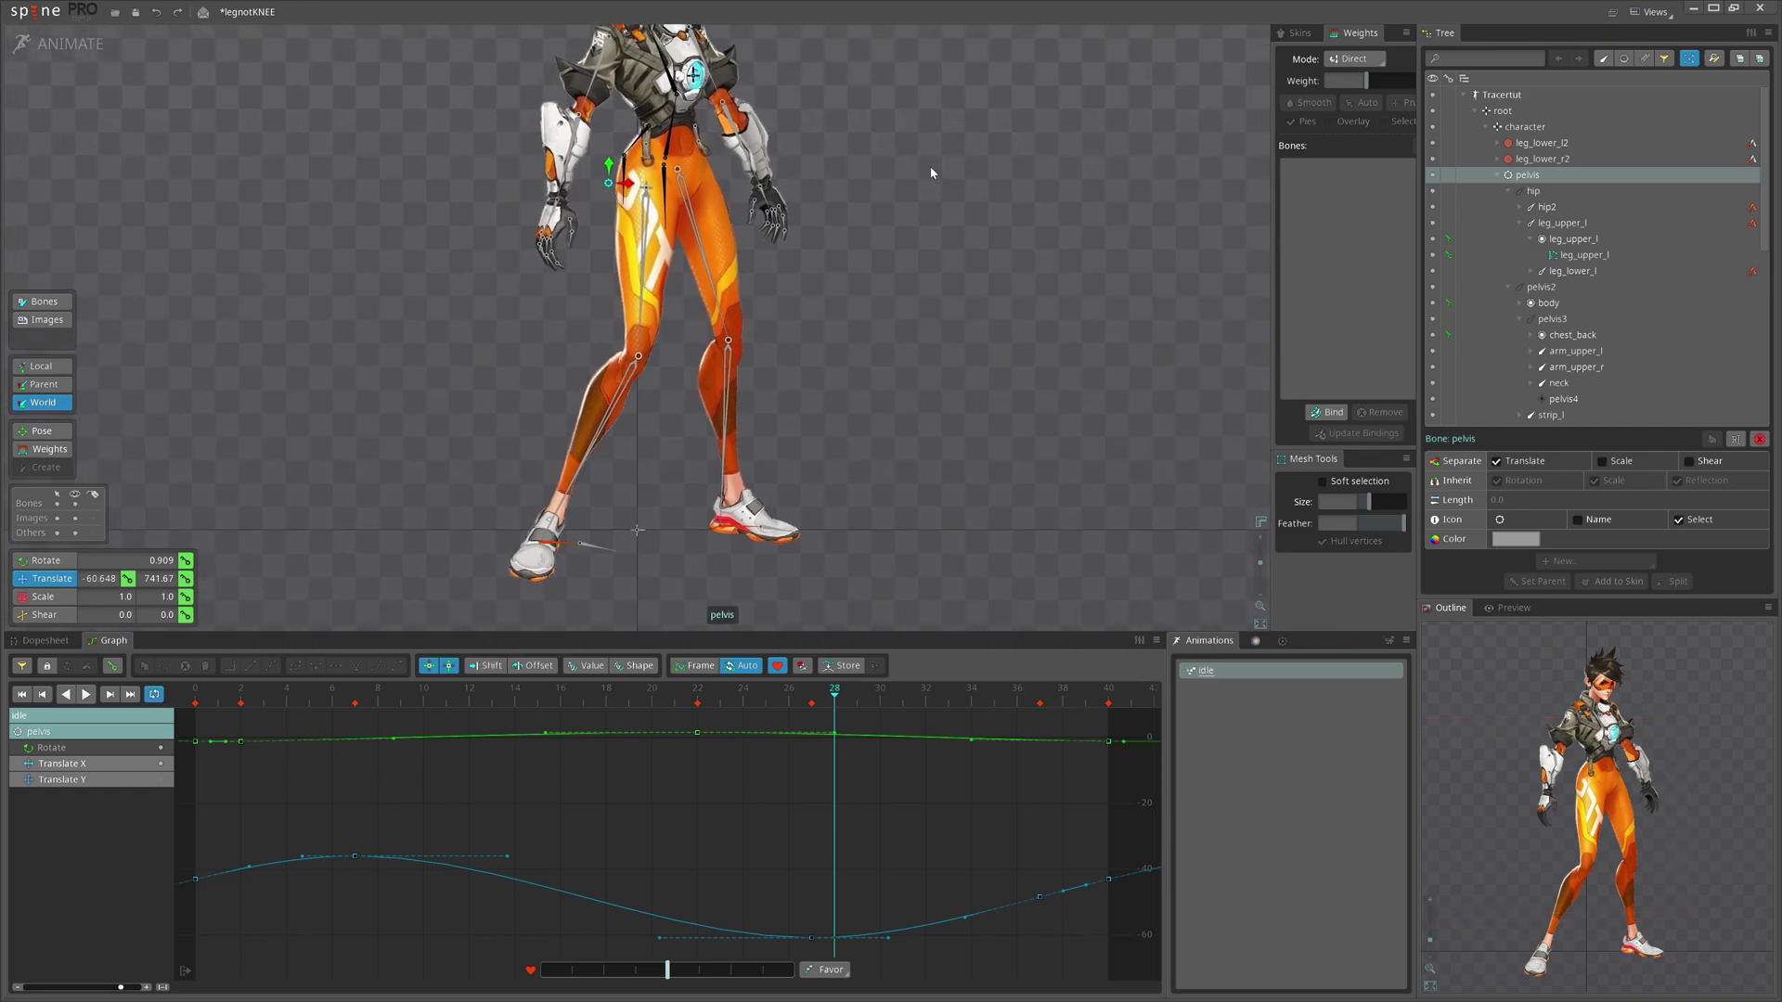
- Try lowering the pelvis into a deep crouch at frame 28, inspect the hip and knees, and undo the pose
drag(898, 152, 869, 368)
scroll(754, 496, up, 2)
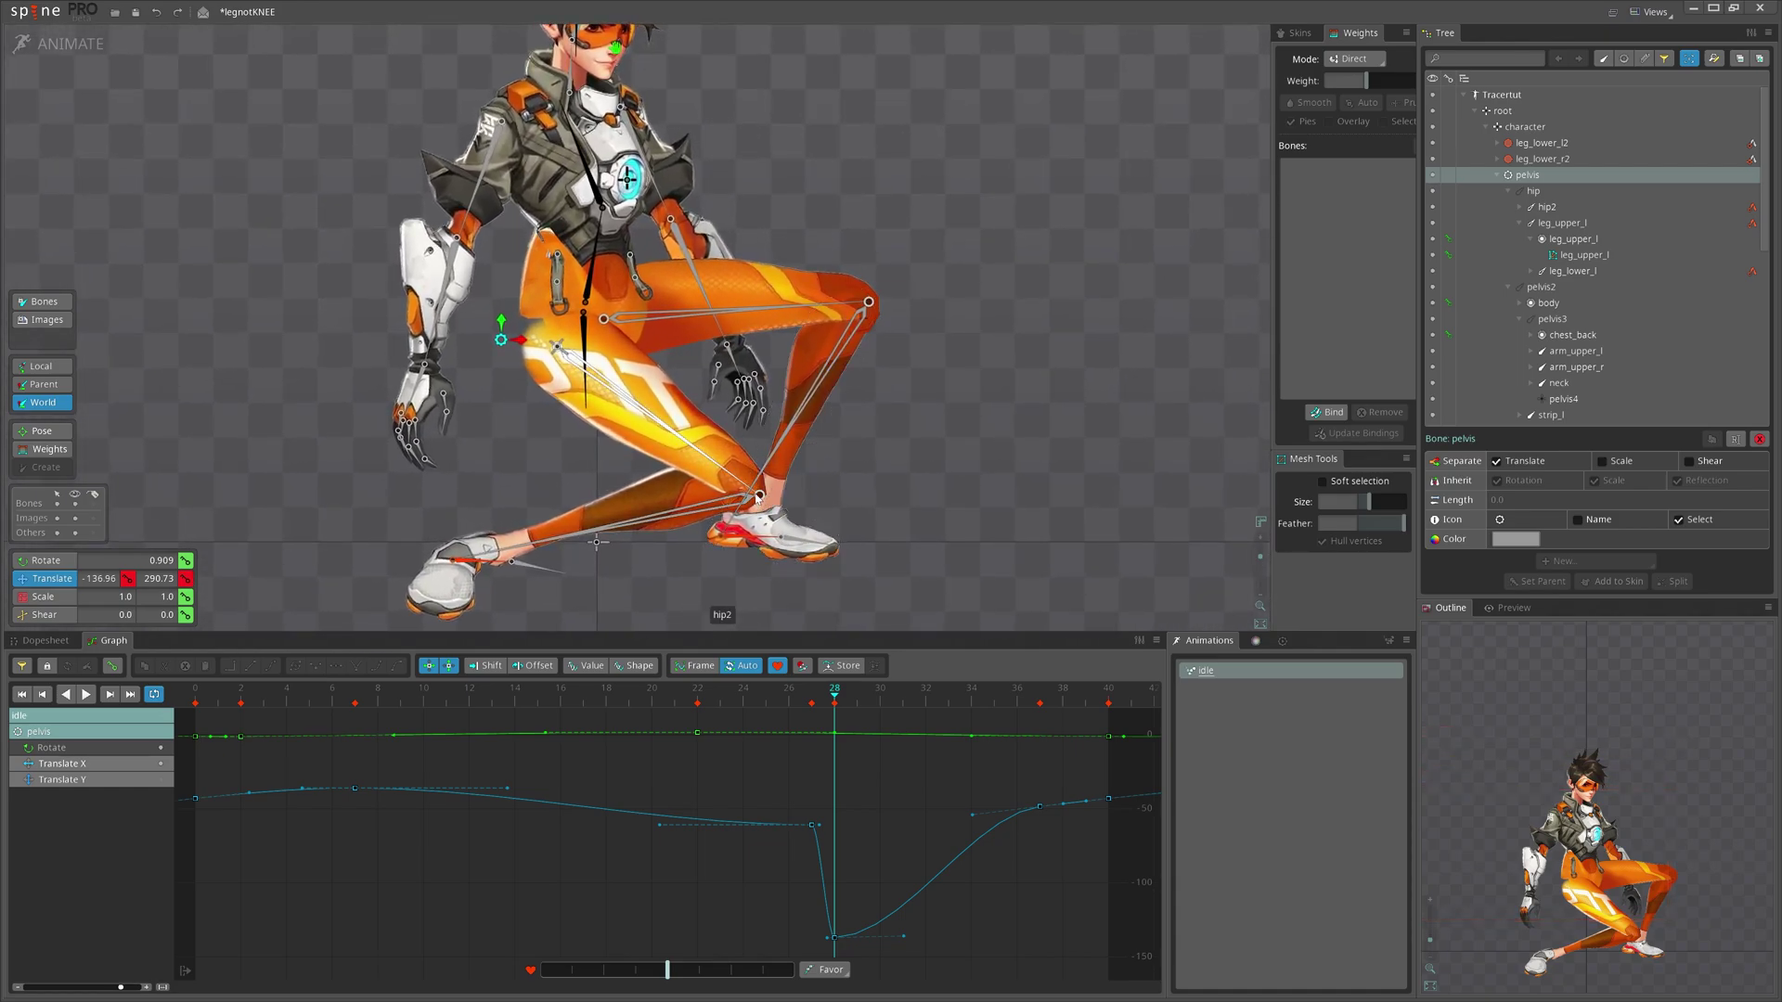
scroll(767, 481, down, 1)
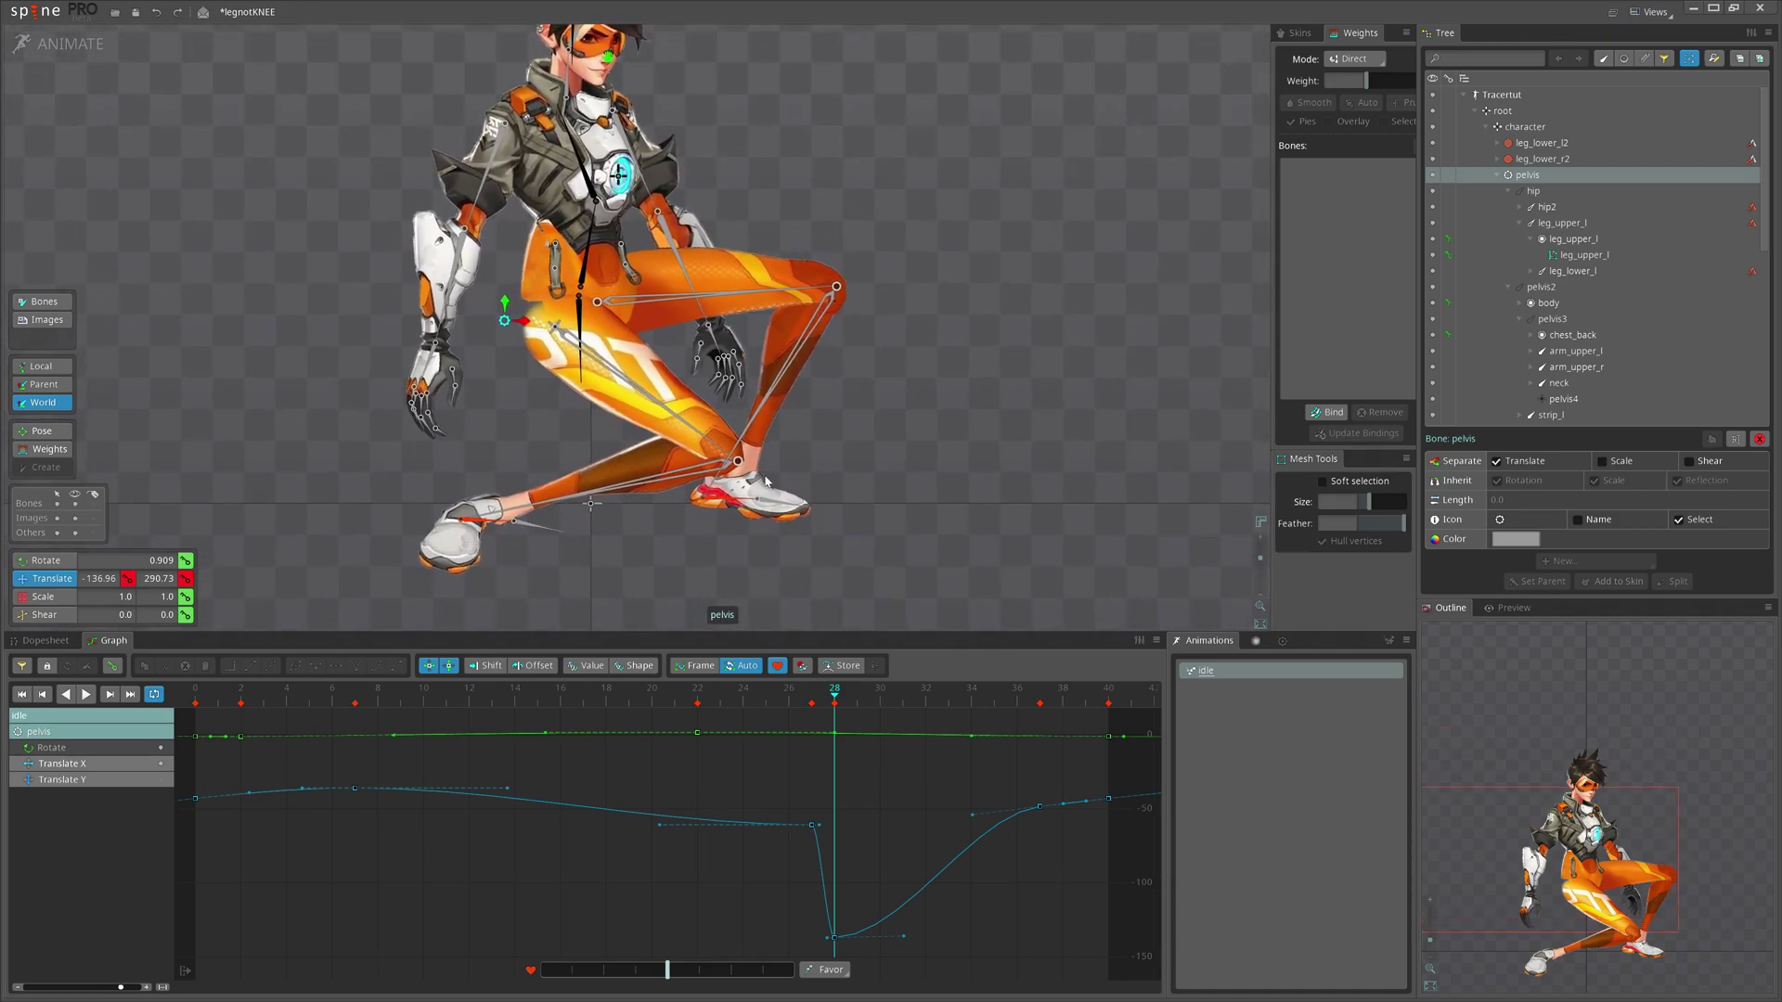
scroll(837, 415, down, 2)
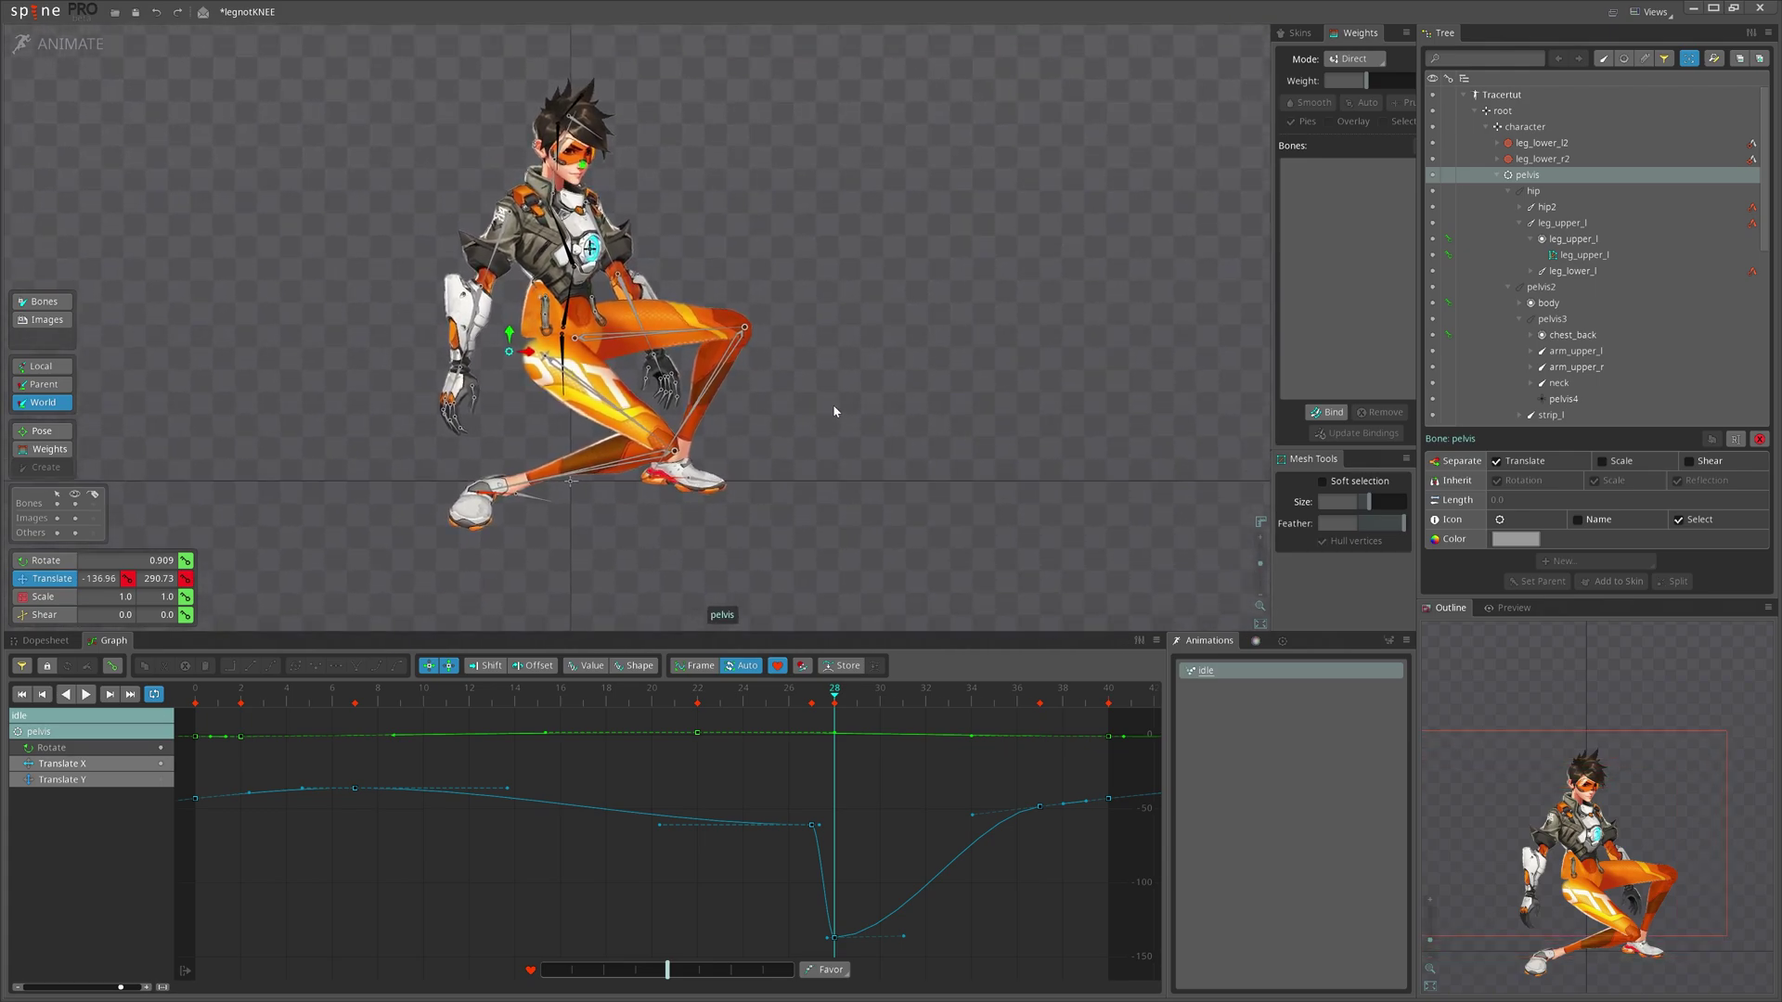
key(ctrl+z)
drag(766, 313, 765, 451)
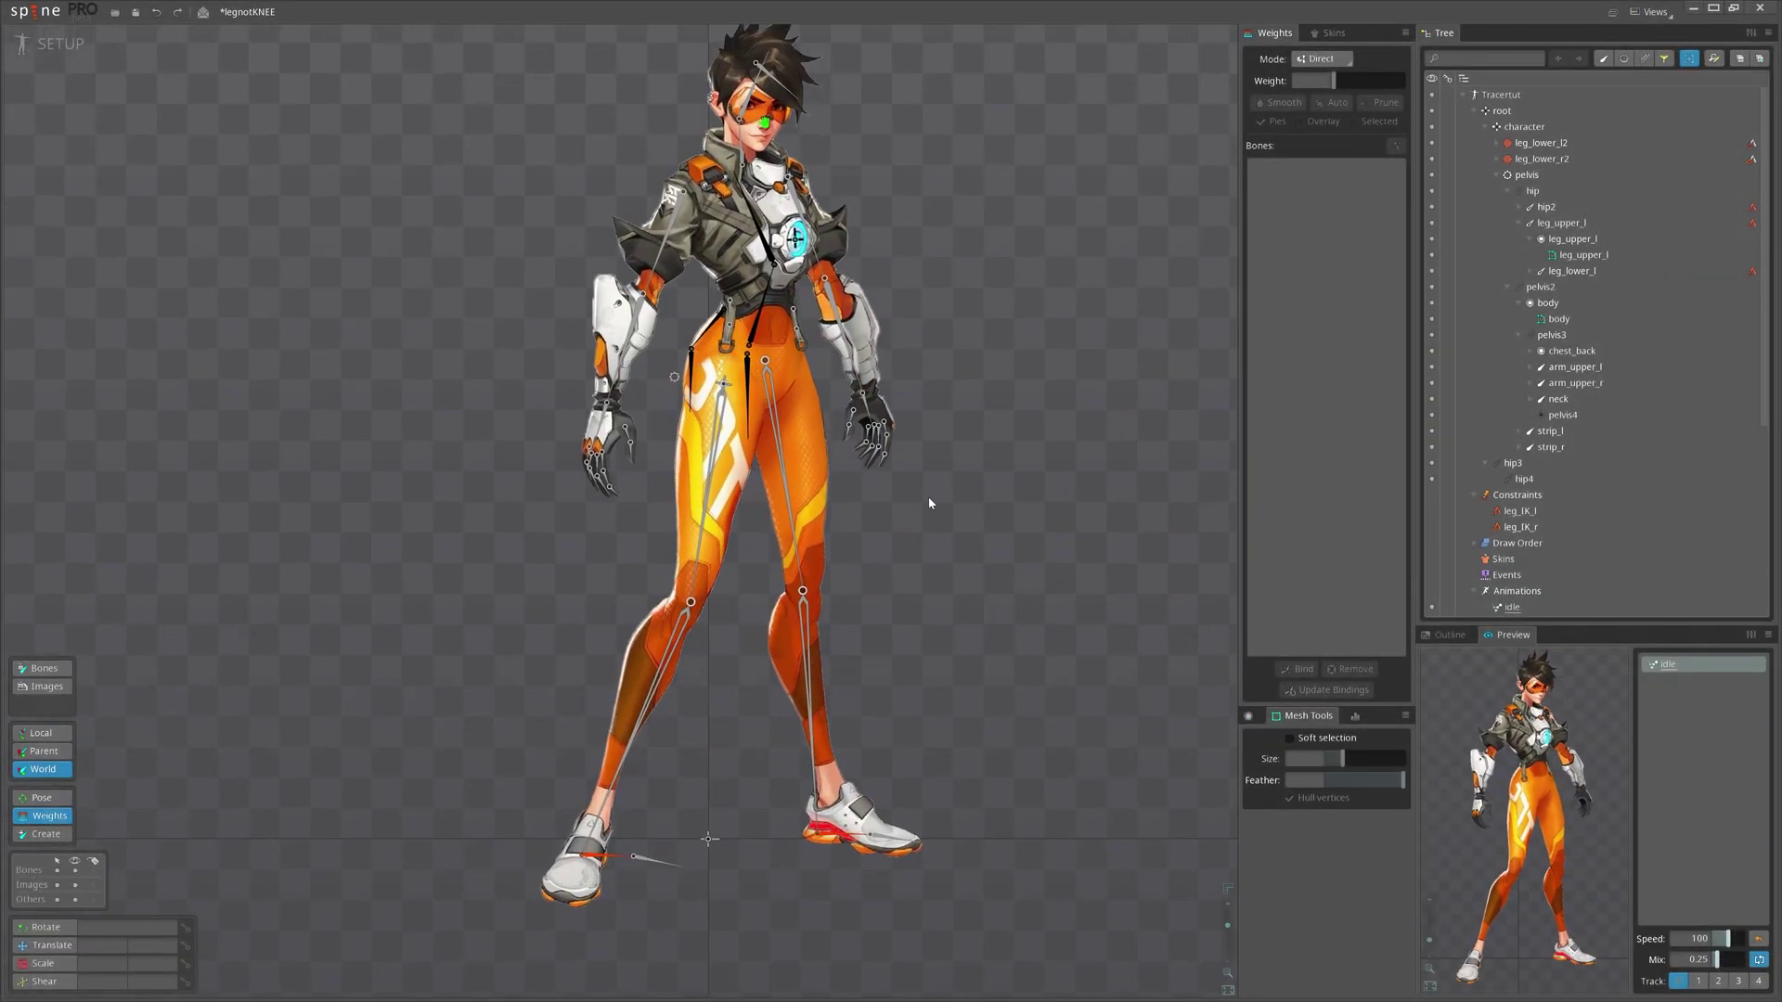
- Inspect the hip area in setup mode, try moving the pelvis bone down, and undo the move
scroll(702, 368, up, 3)
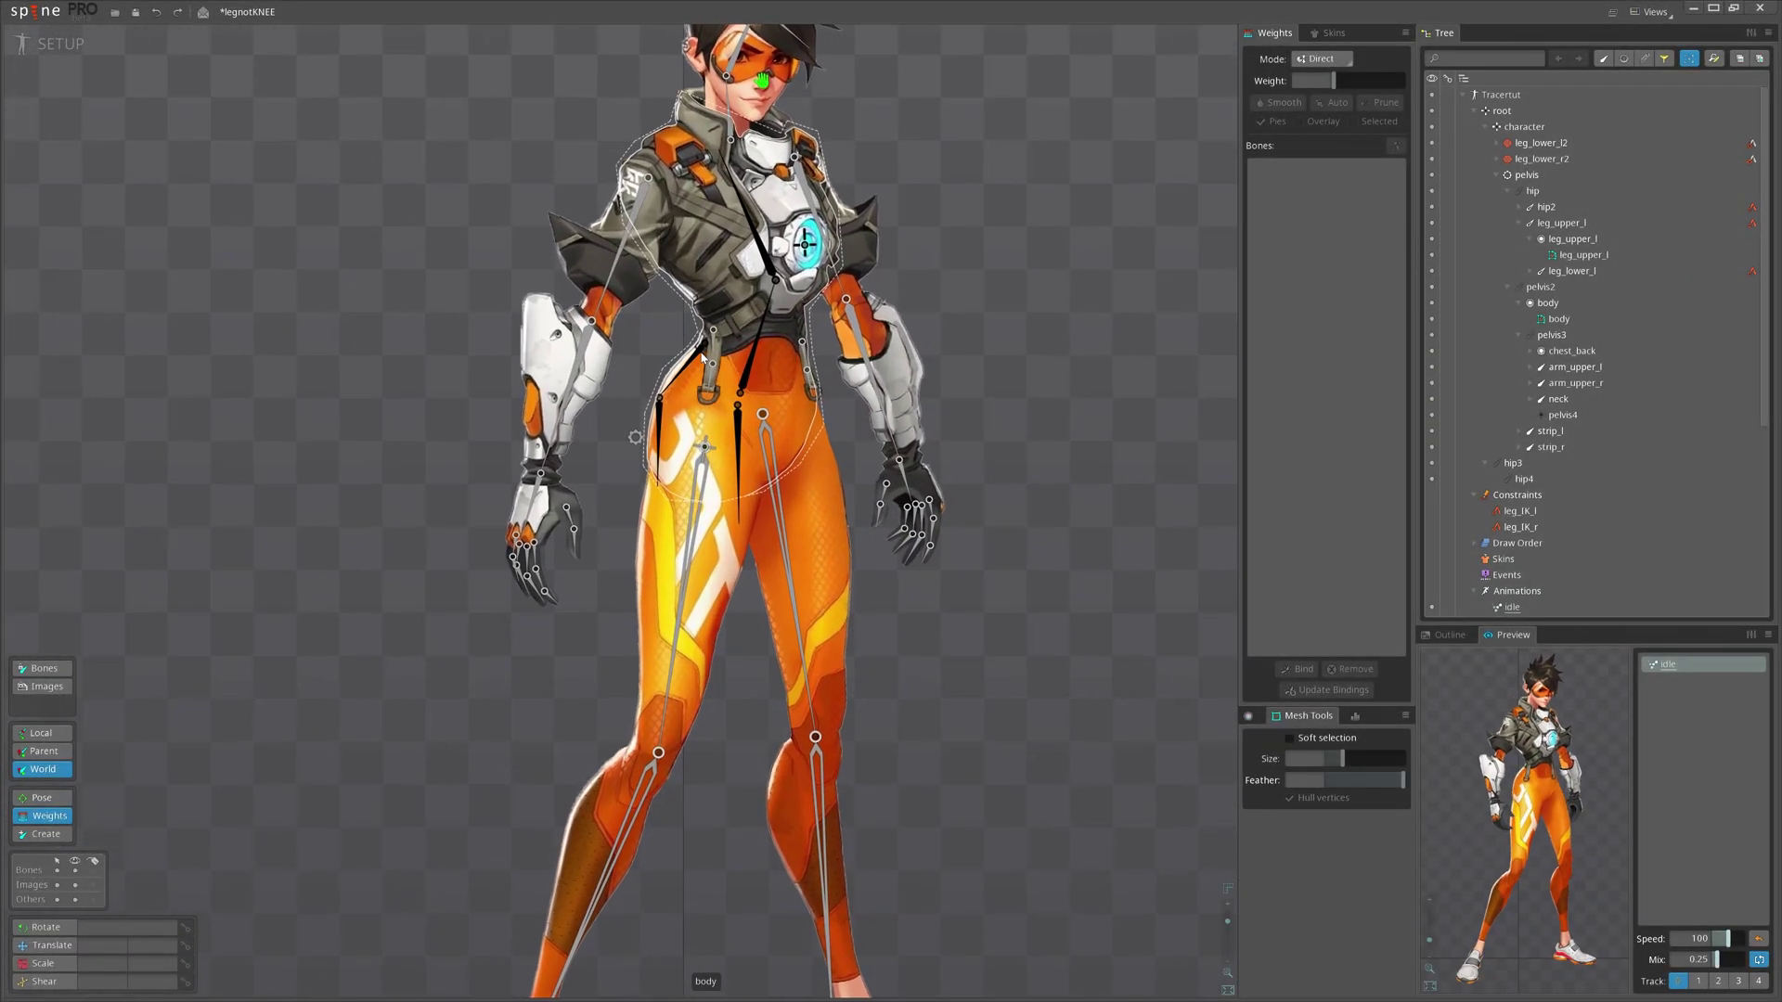
scroll(701, 368, down, 3)
scroll(677, 408, up, 3)
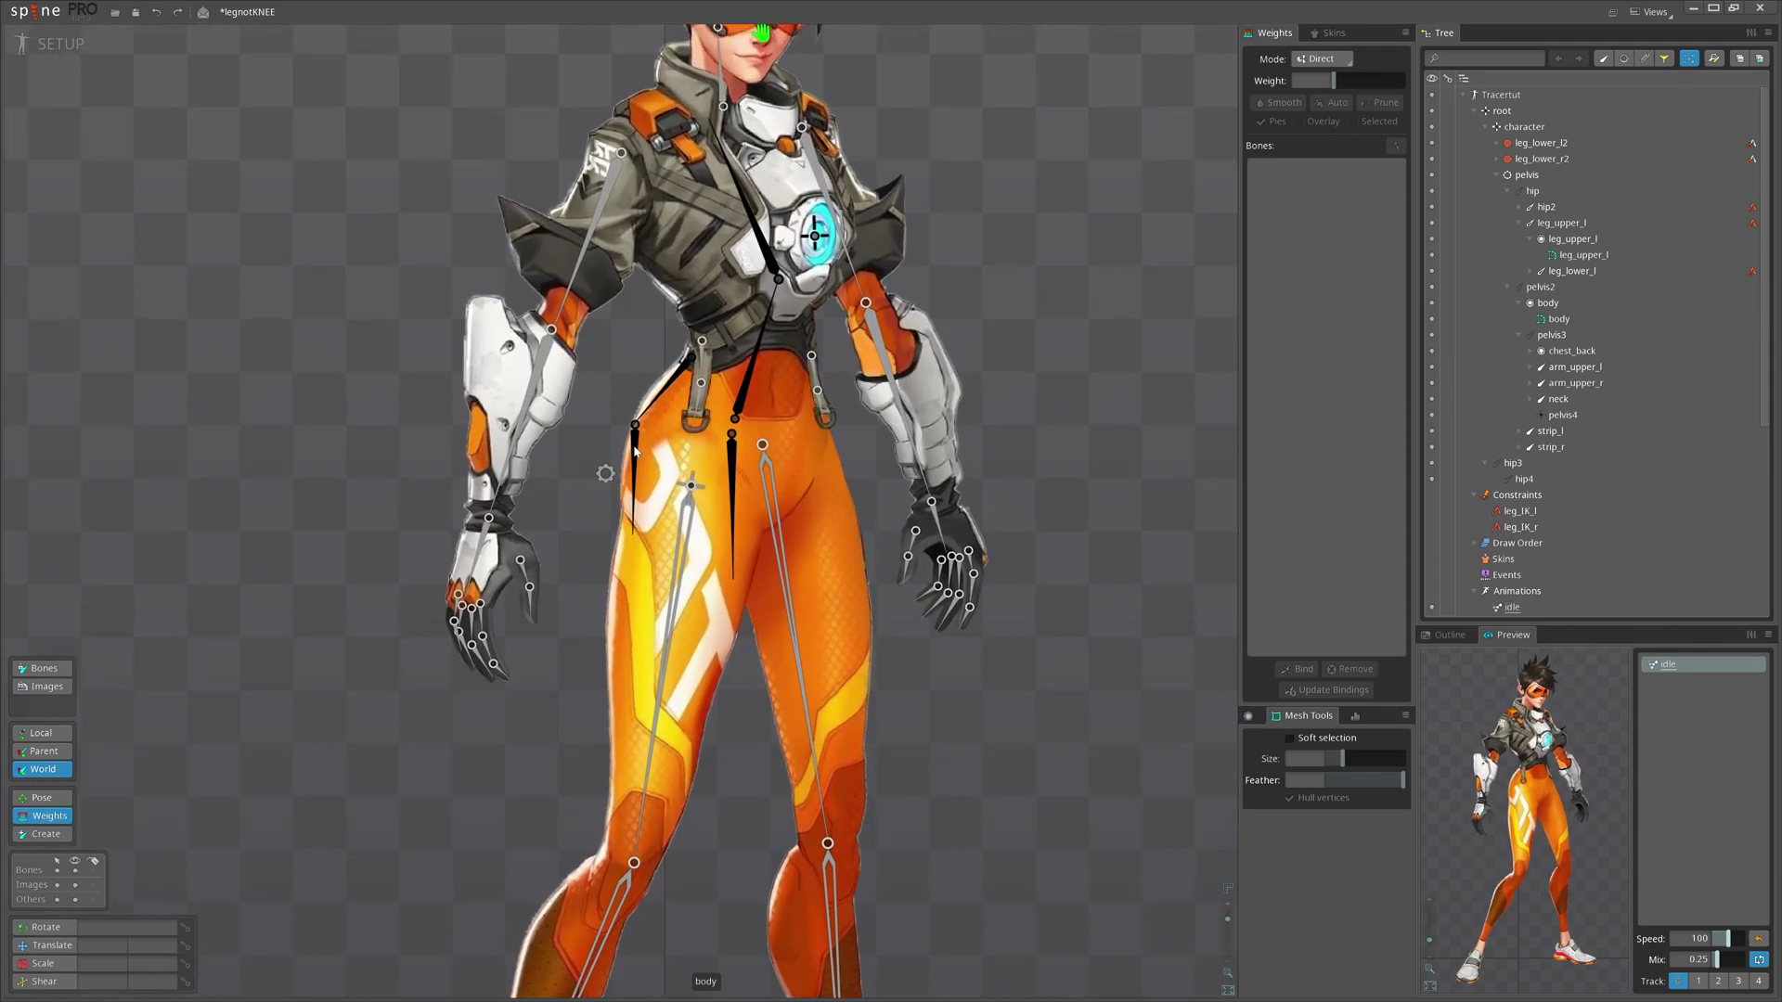
scroll(659, 445, down, 3)
scroll(642, 482, up, 3)
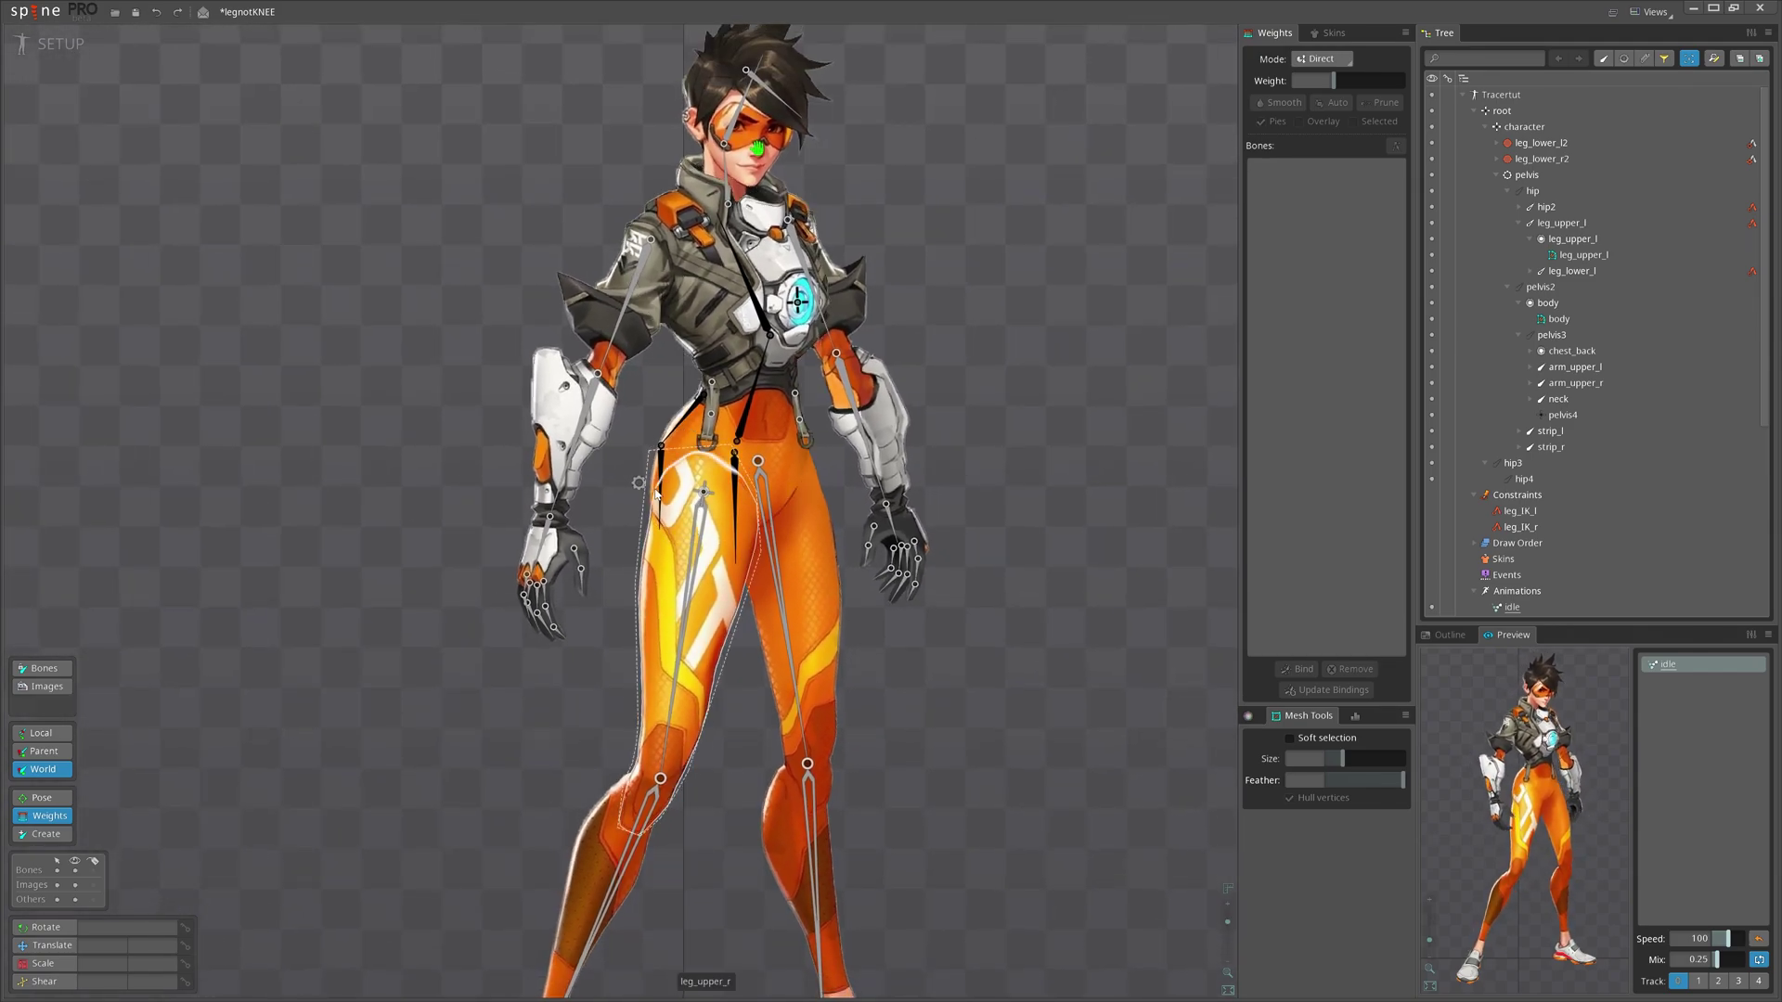
scroll(644, 443, down, 3)
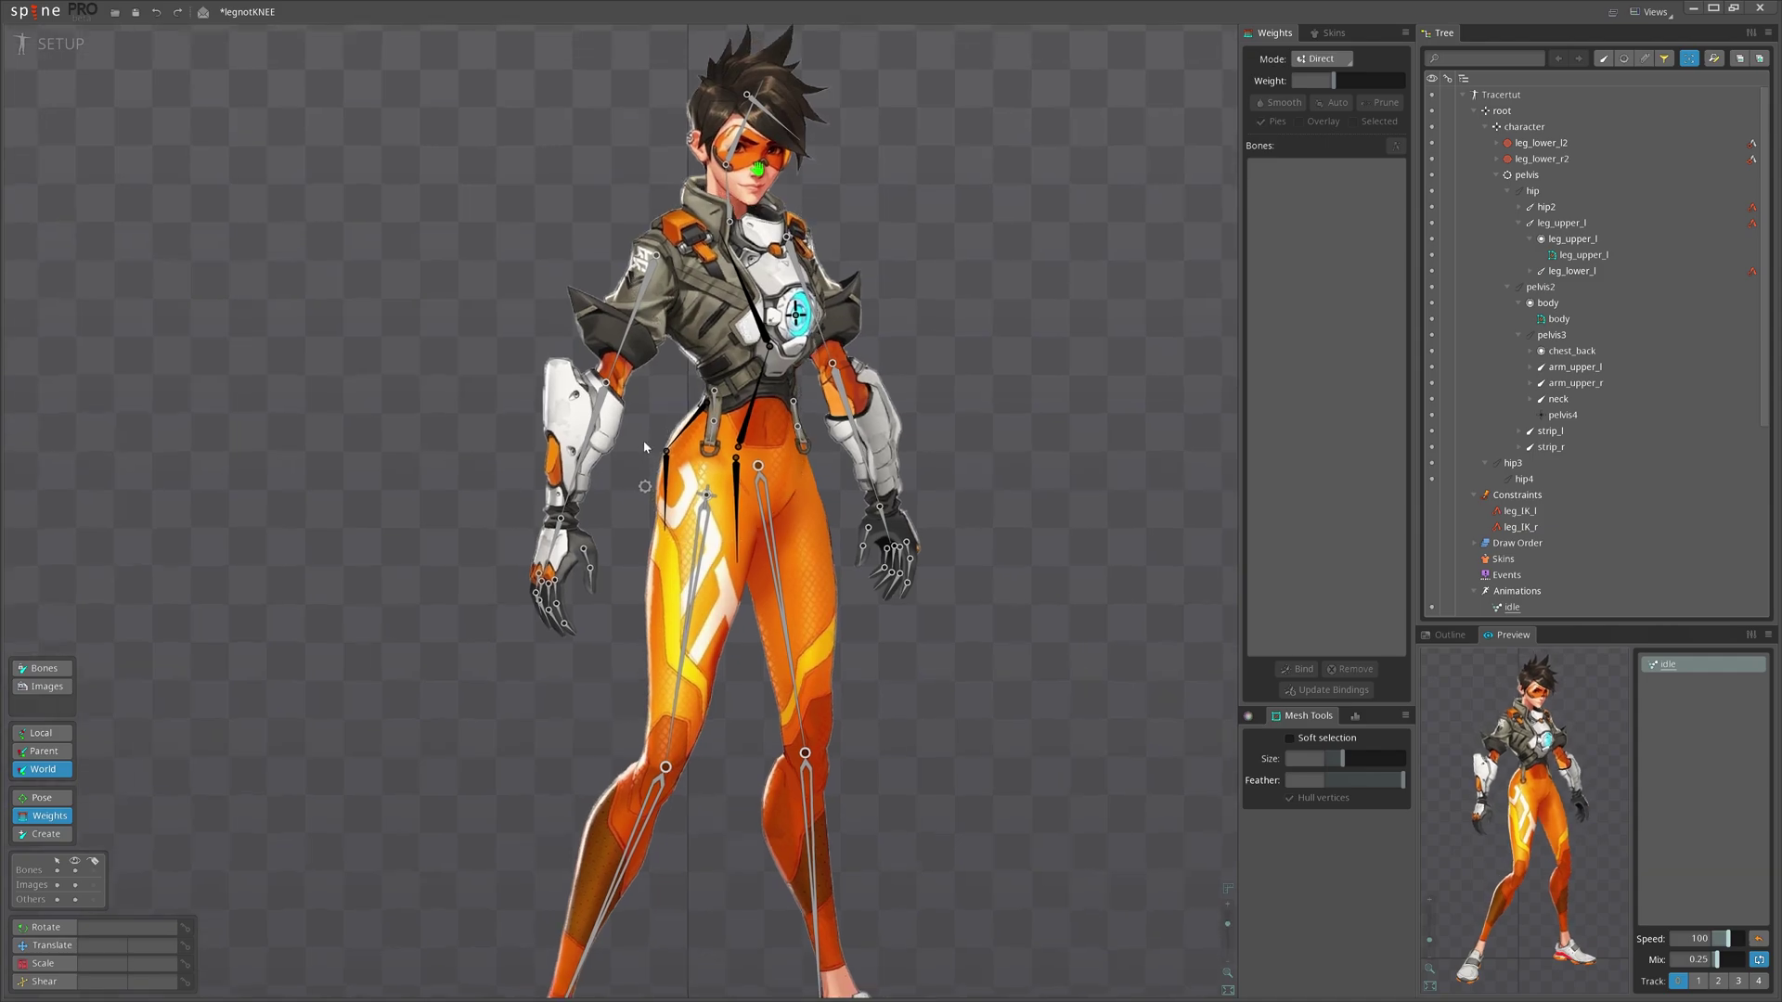
click(666, 497)
drag(1001, 297, 935, 520)
key(ctrl+z)
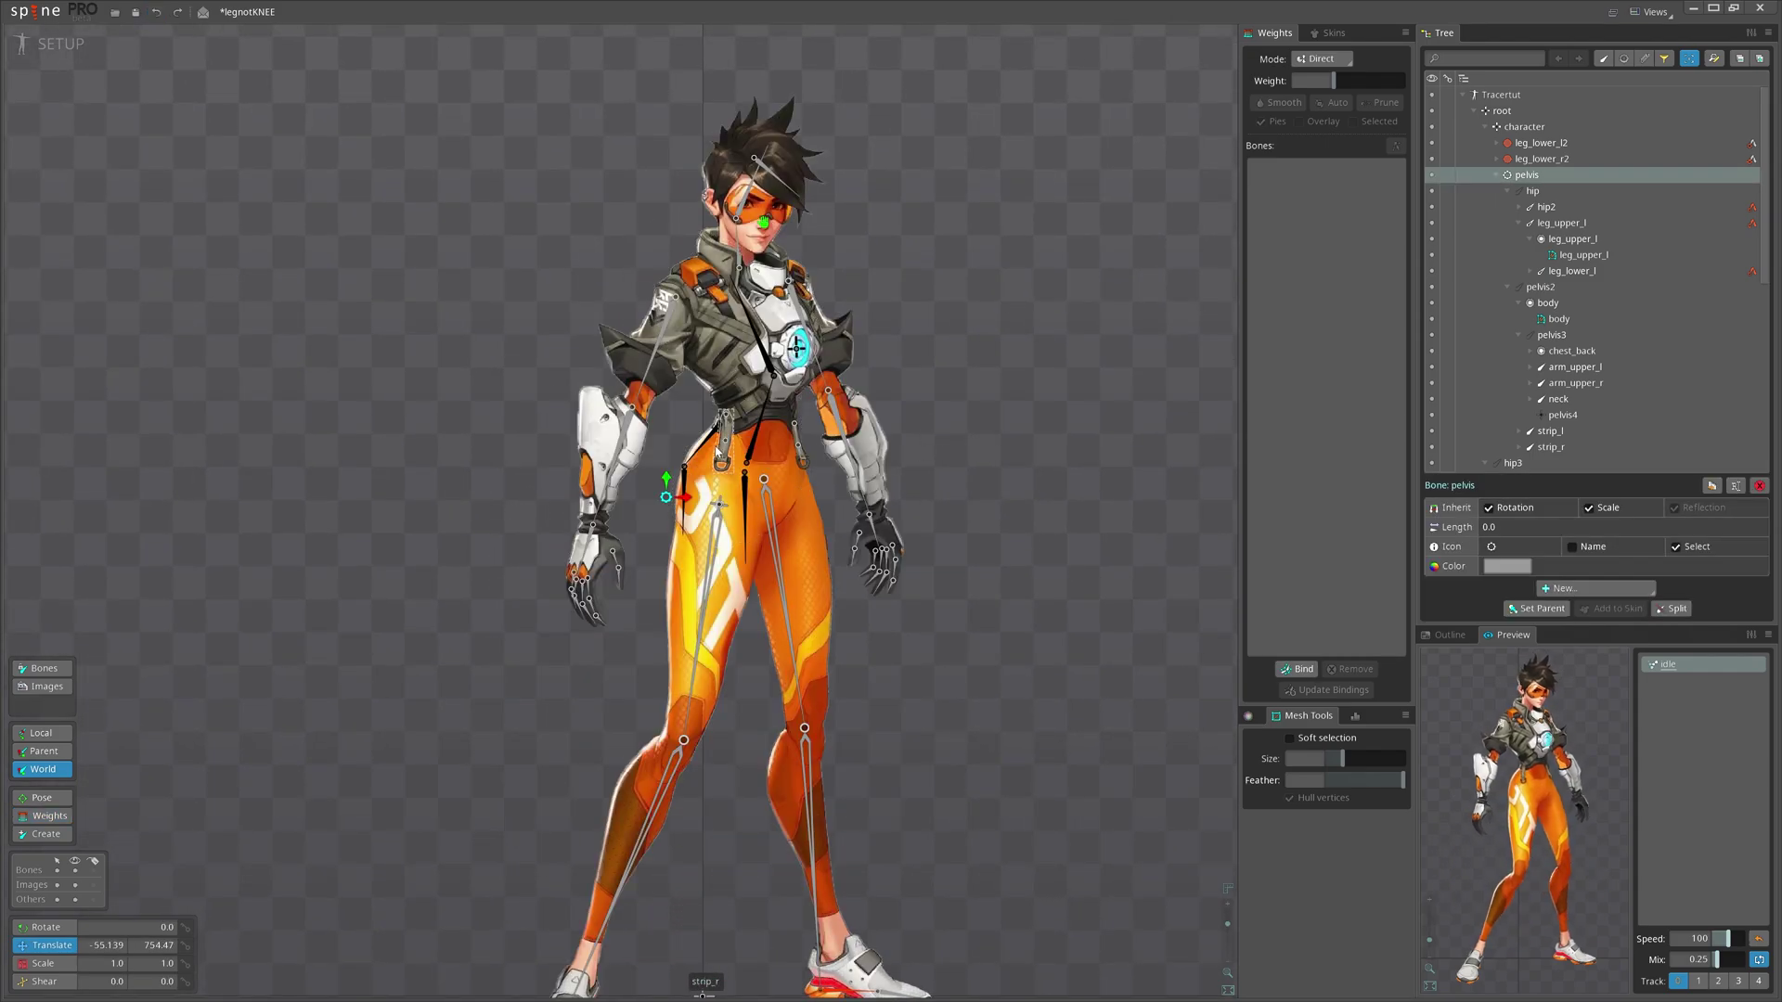
- Check the bones bound to the body mesh and locate hip3 and hip4 in the hierarchy and along the hip
click(706, 446)
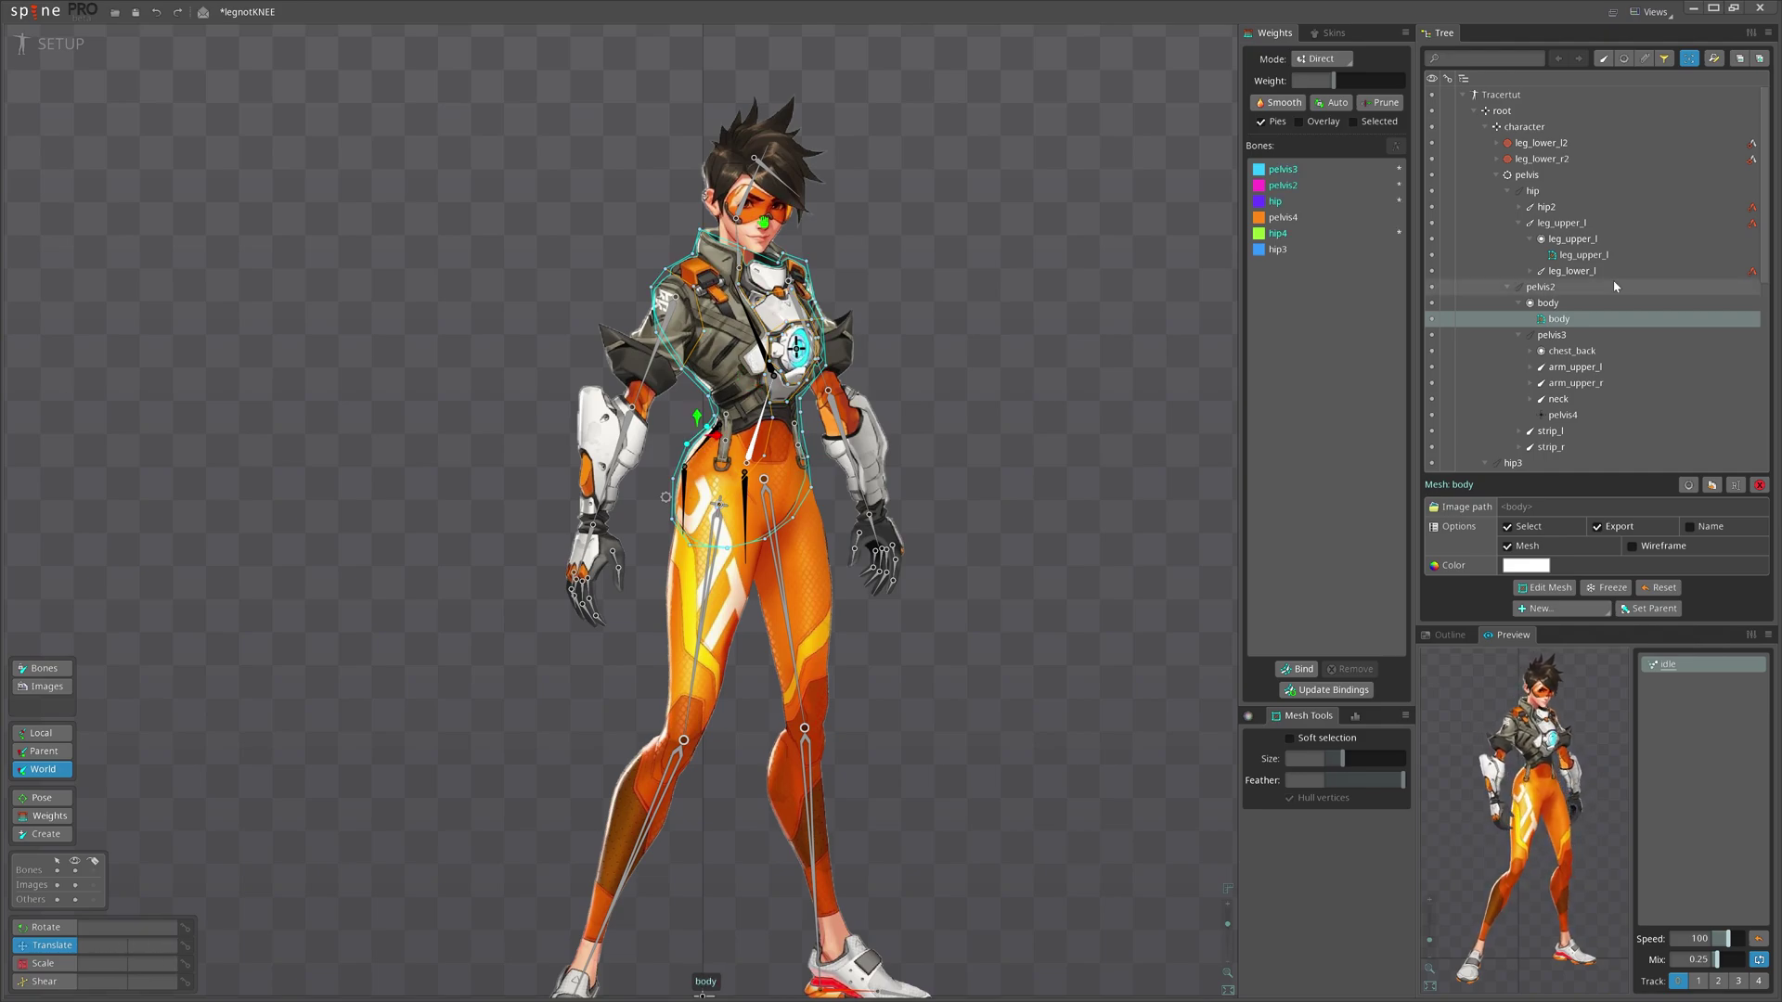
click(1487, 126)
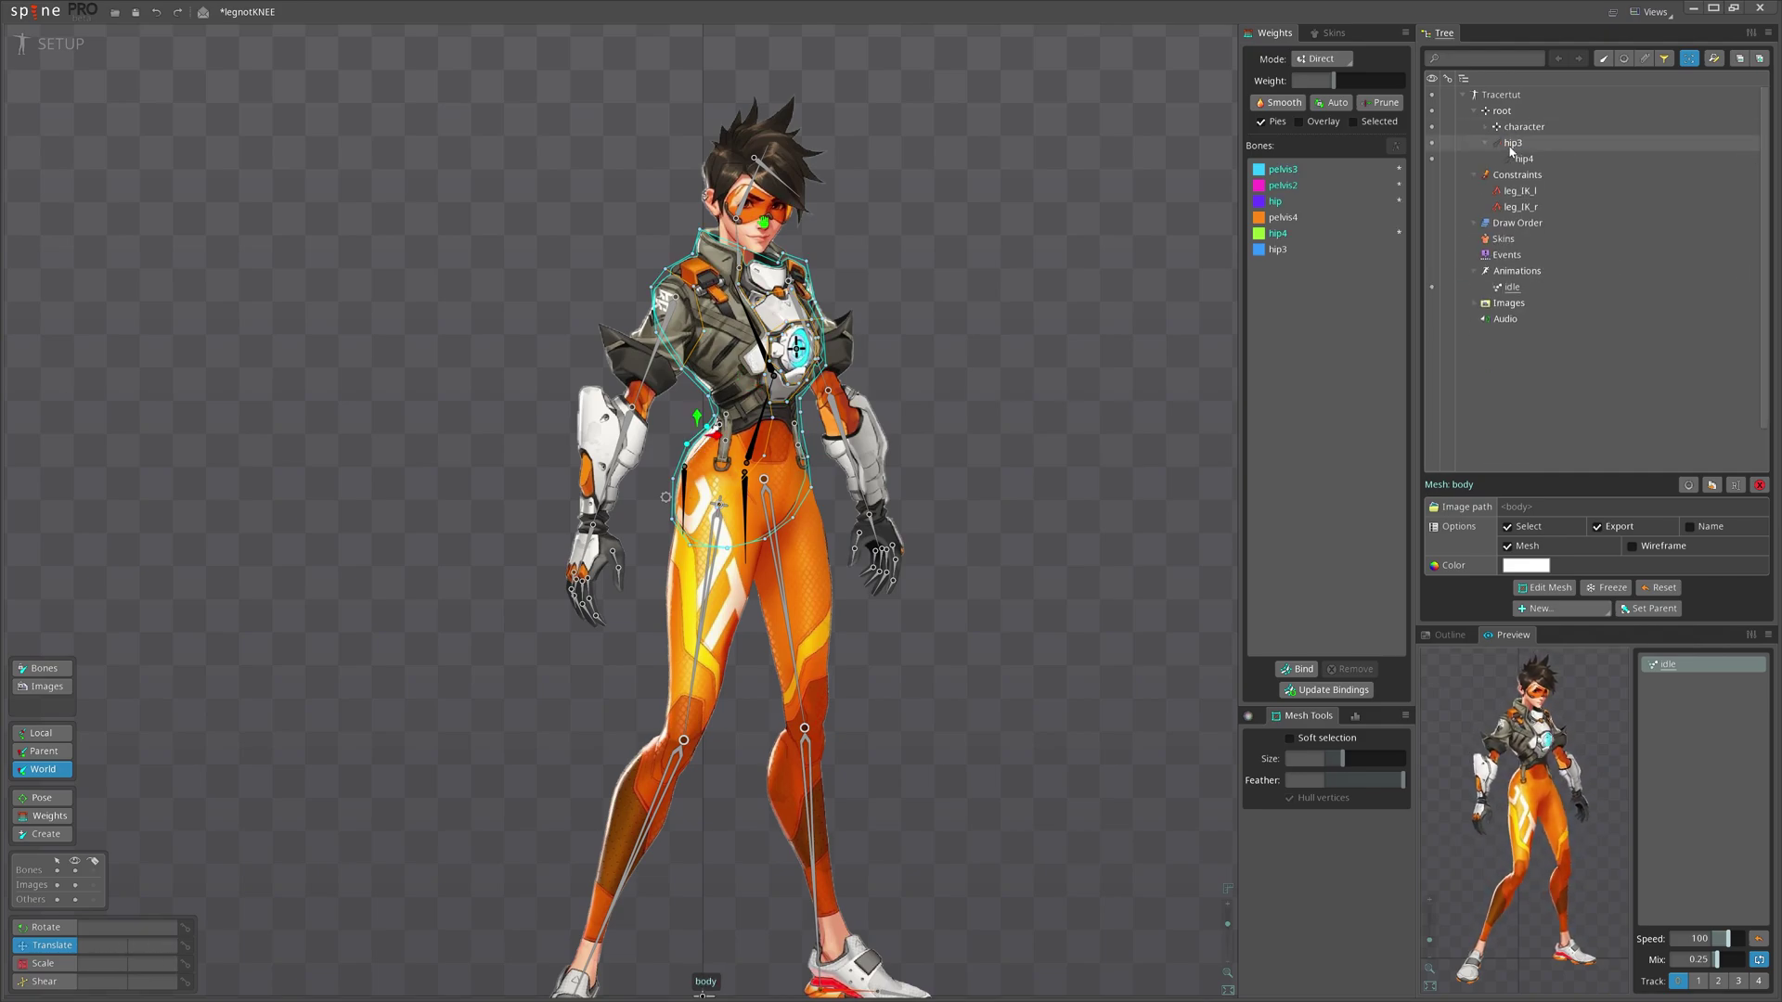
click(1511, 144)
ctrl+click(1522, 158)
scroll(693, 463, up, 5)
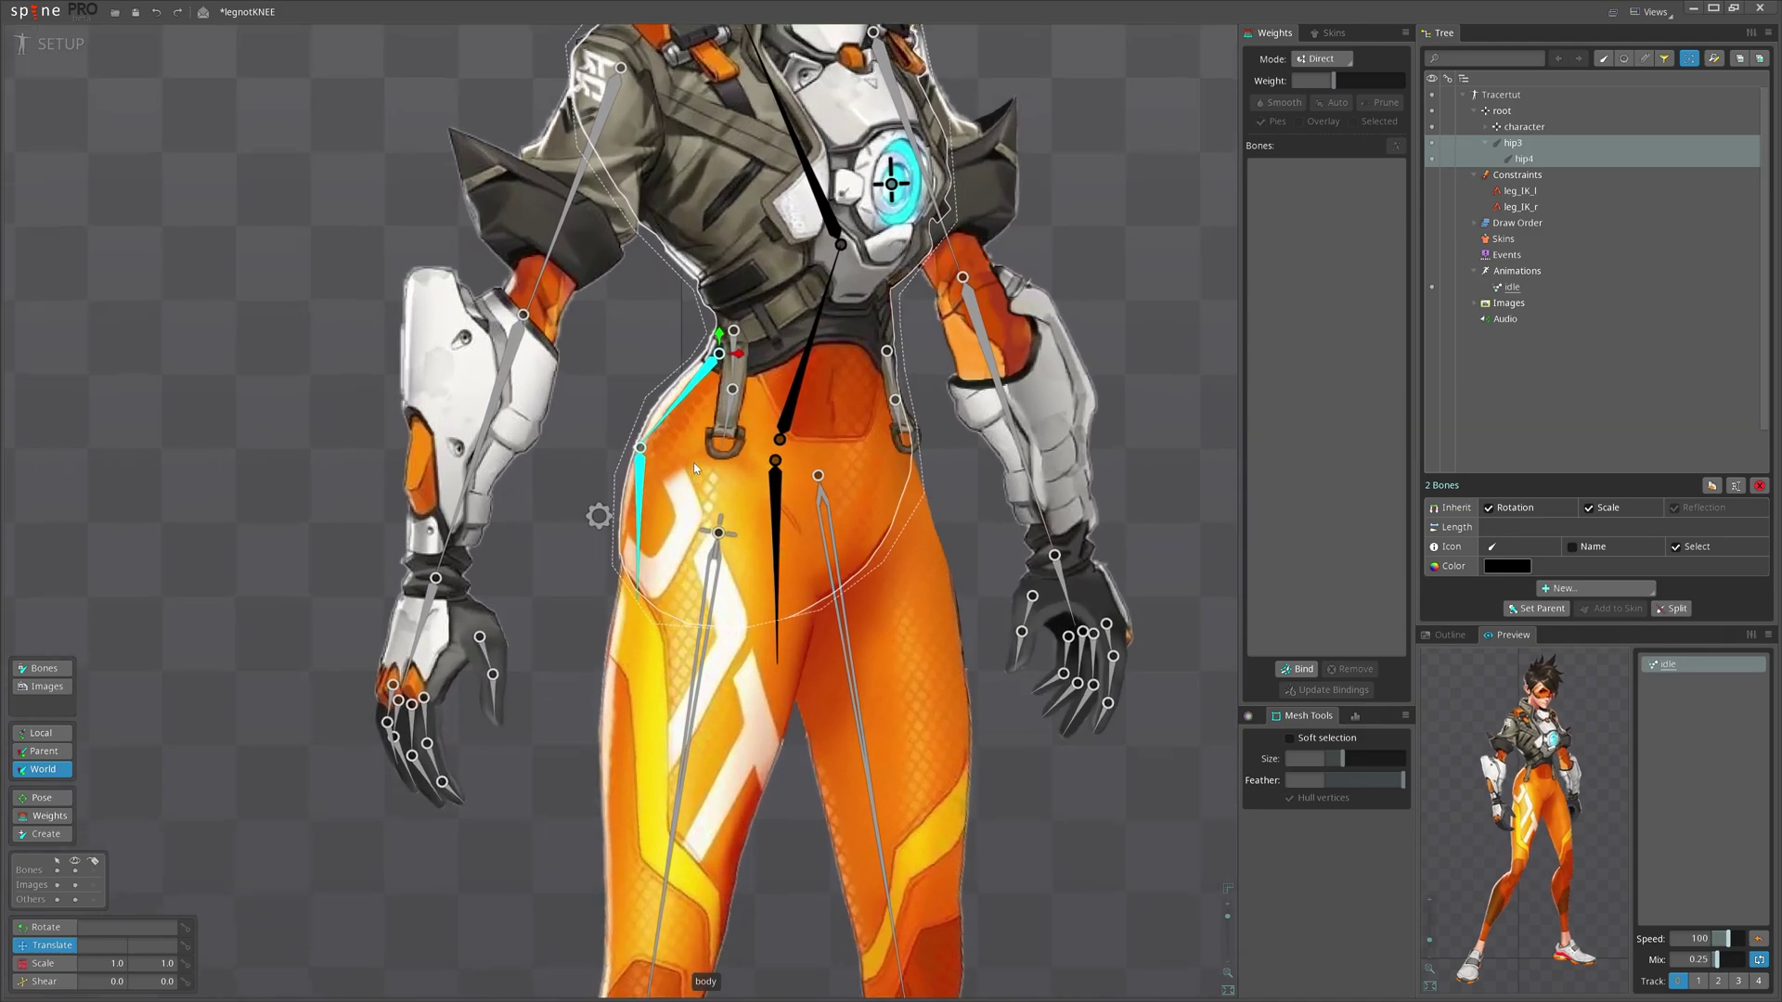
click(693, 462)
scroll(693, 462, down, 3)
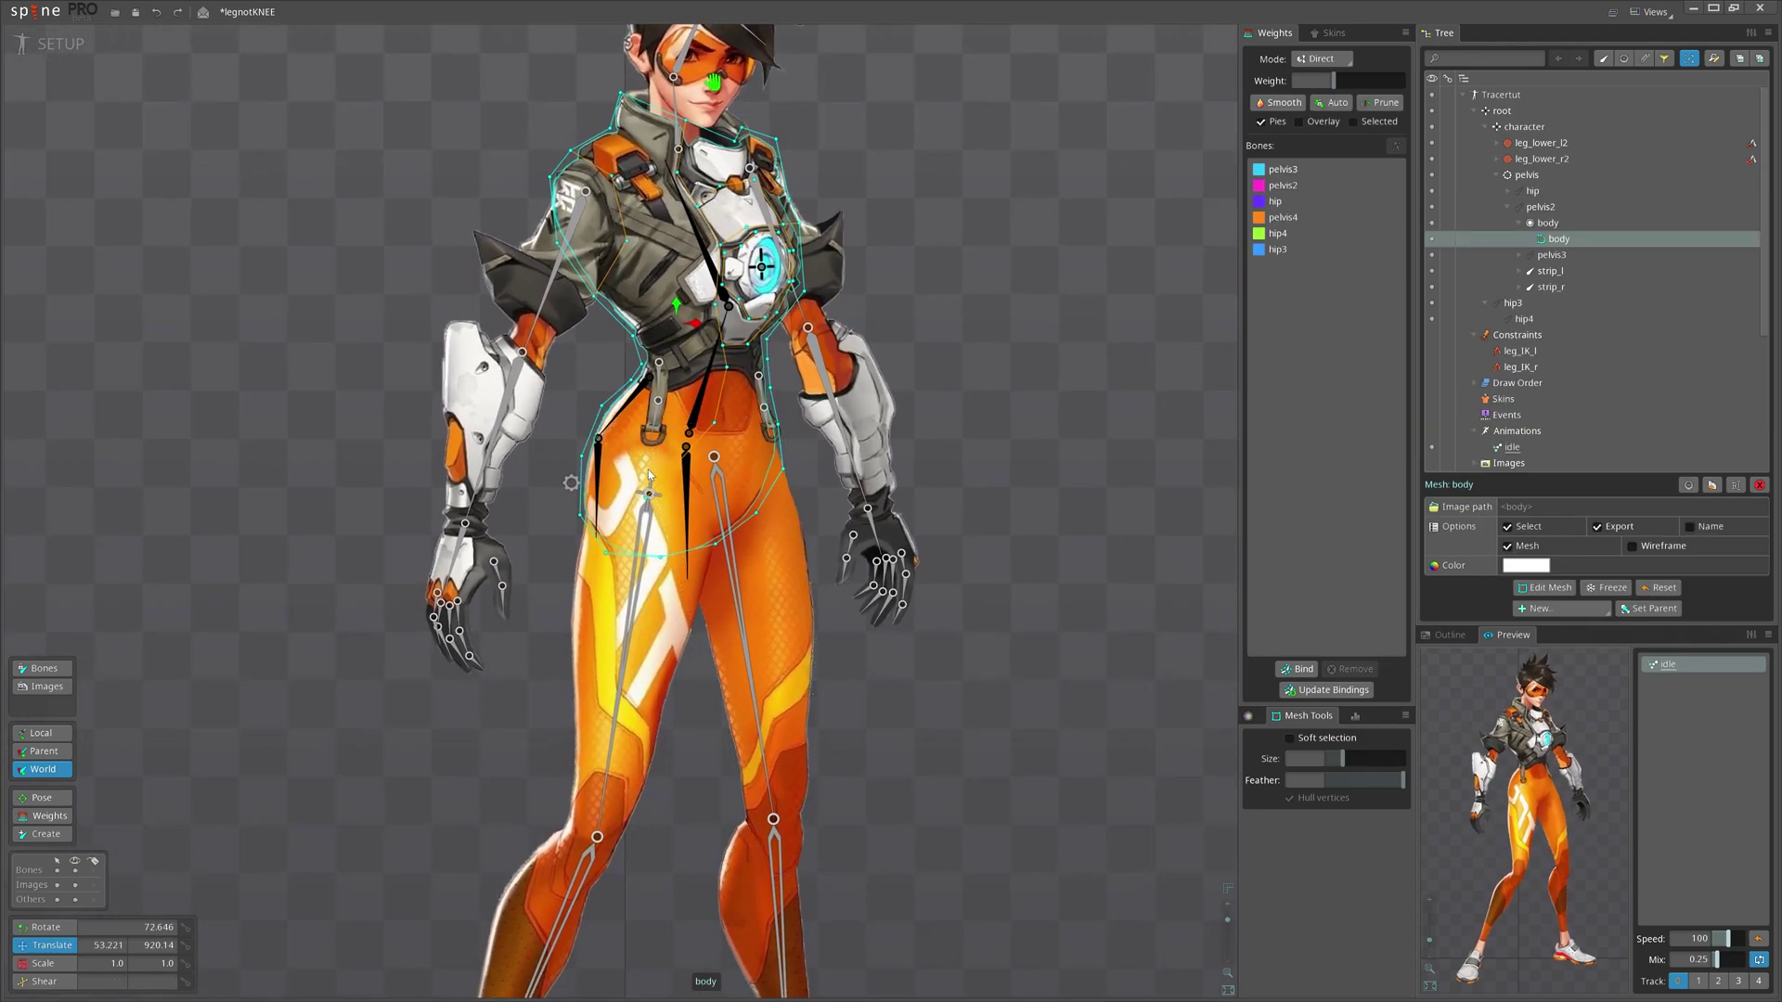
scroll(598, 463, up, 1)
key(space)
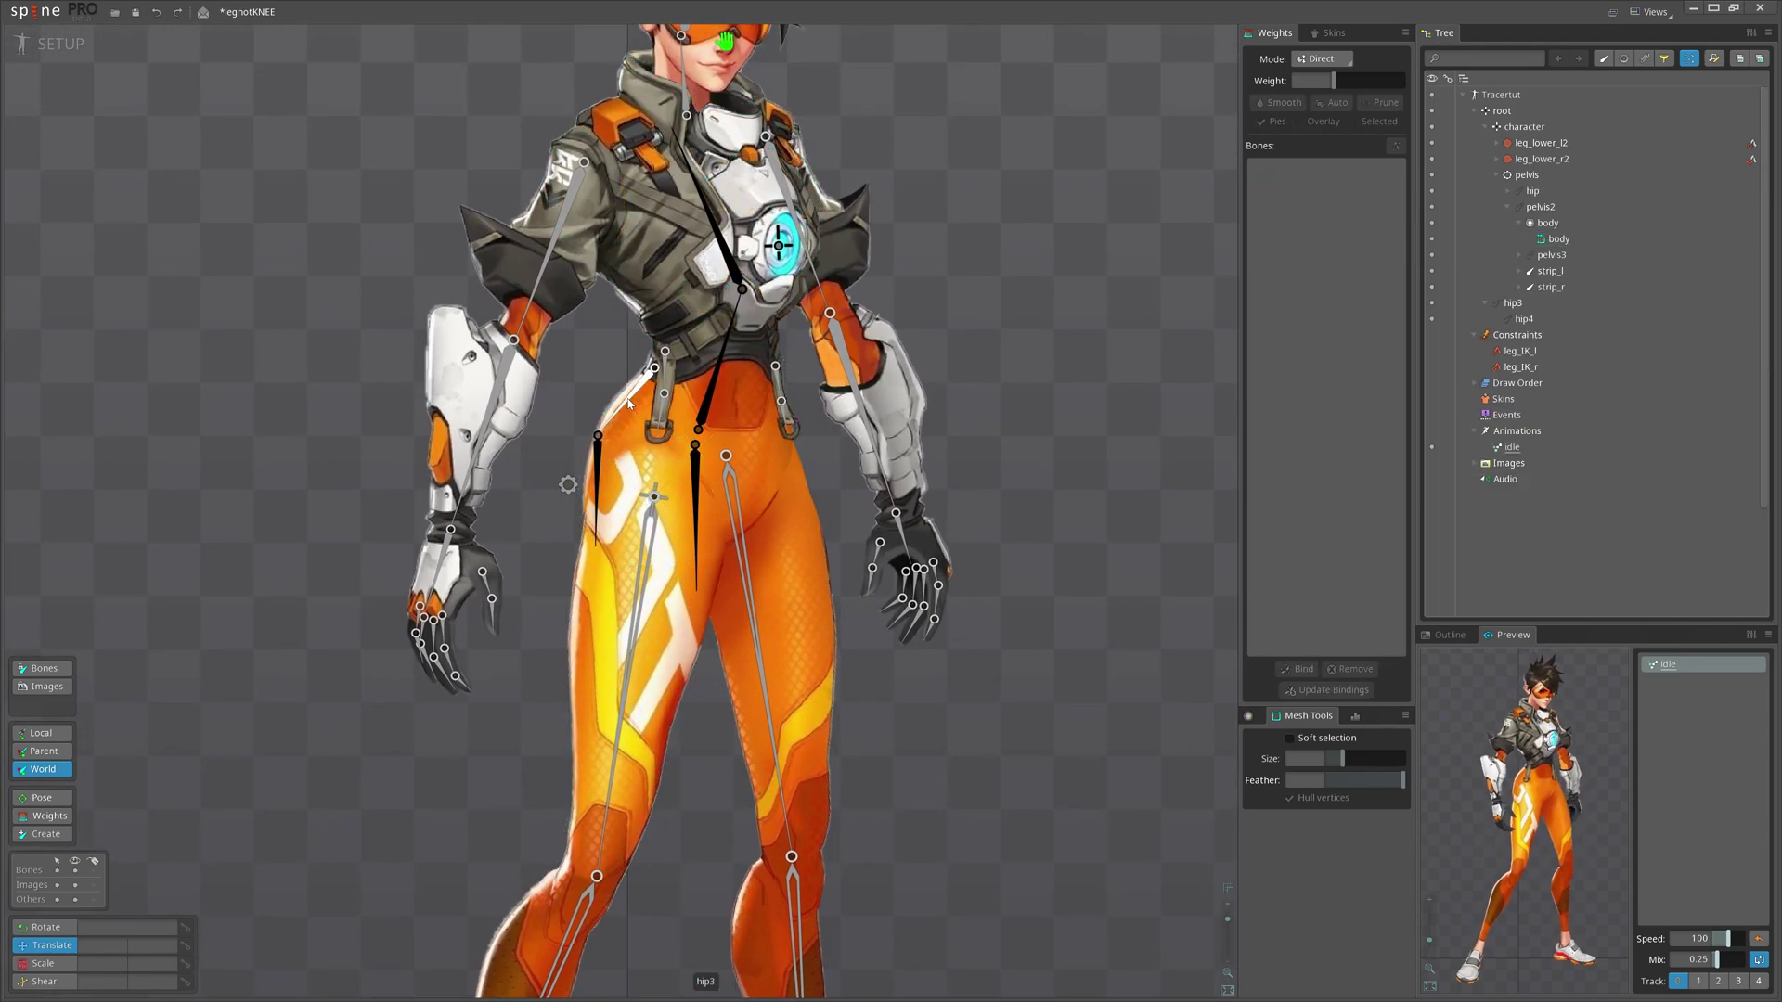
- Parent the hip3 bone to pelvis2
click(628, 402)
key(p)
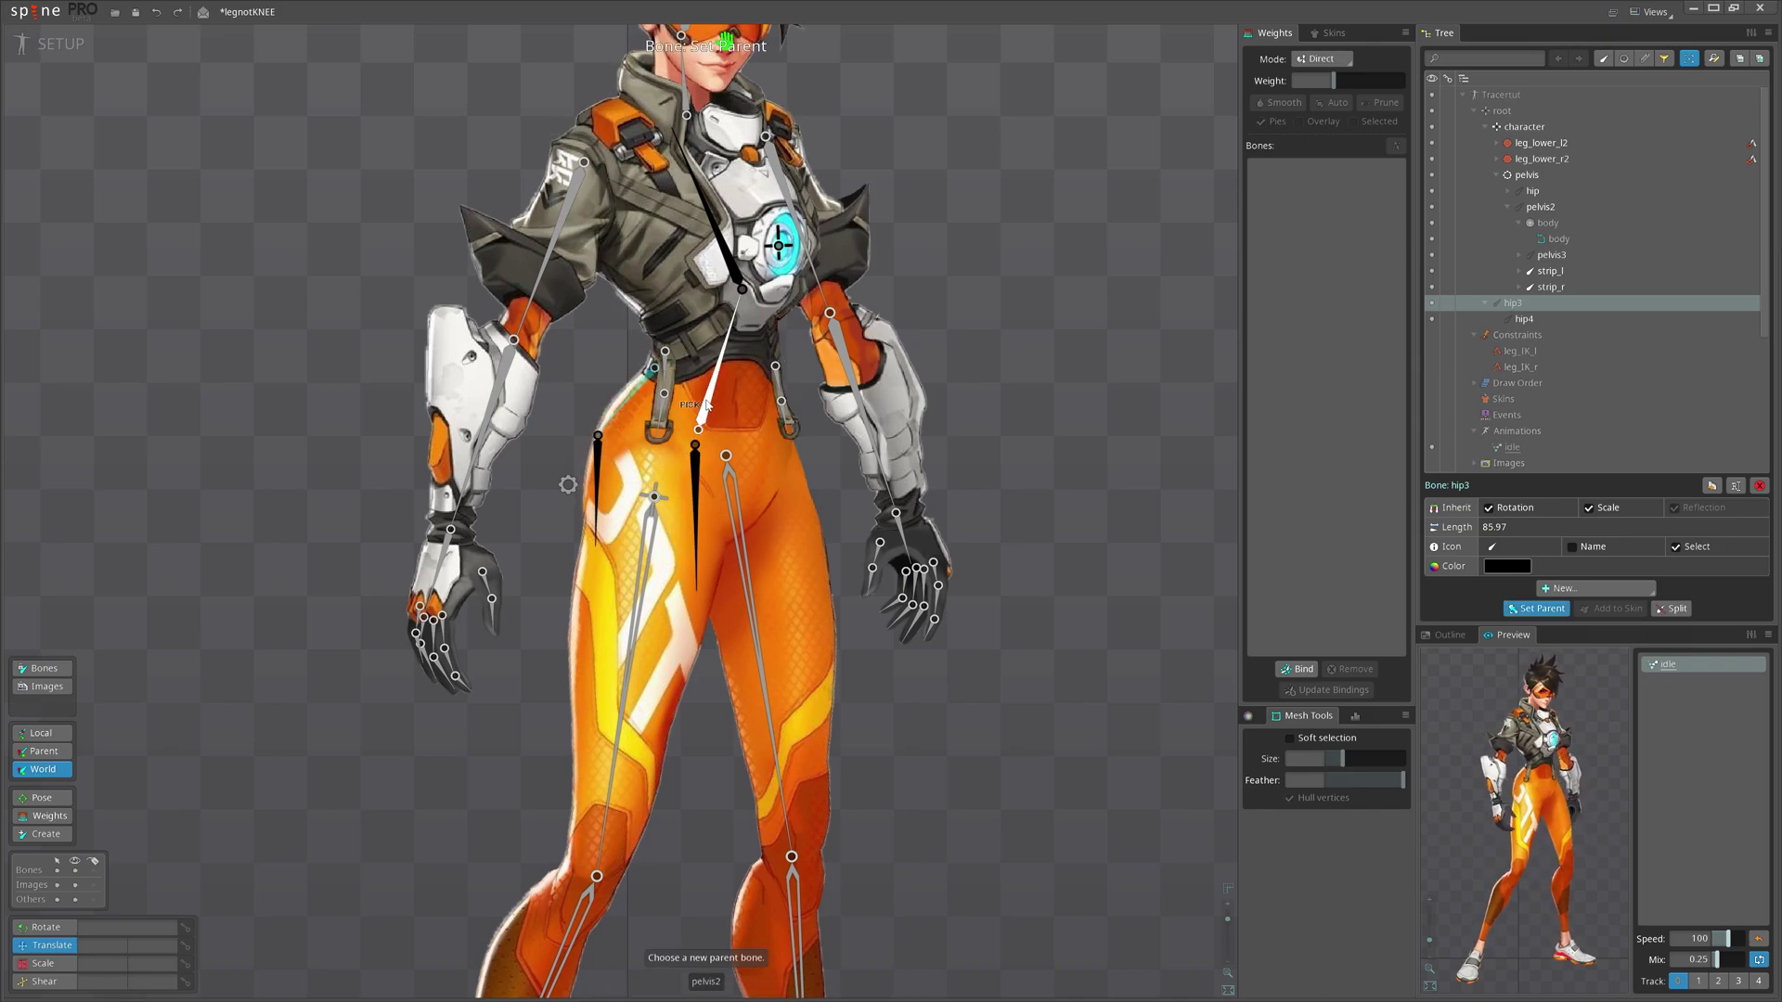
click(707, 404)
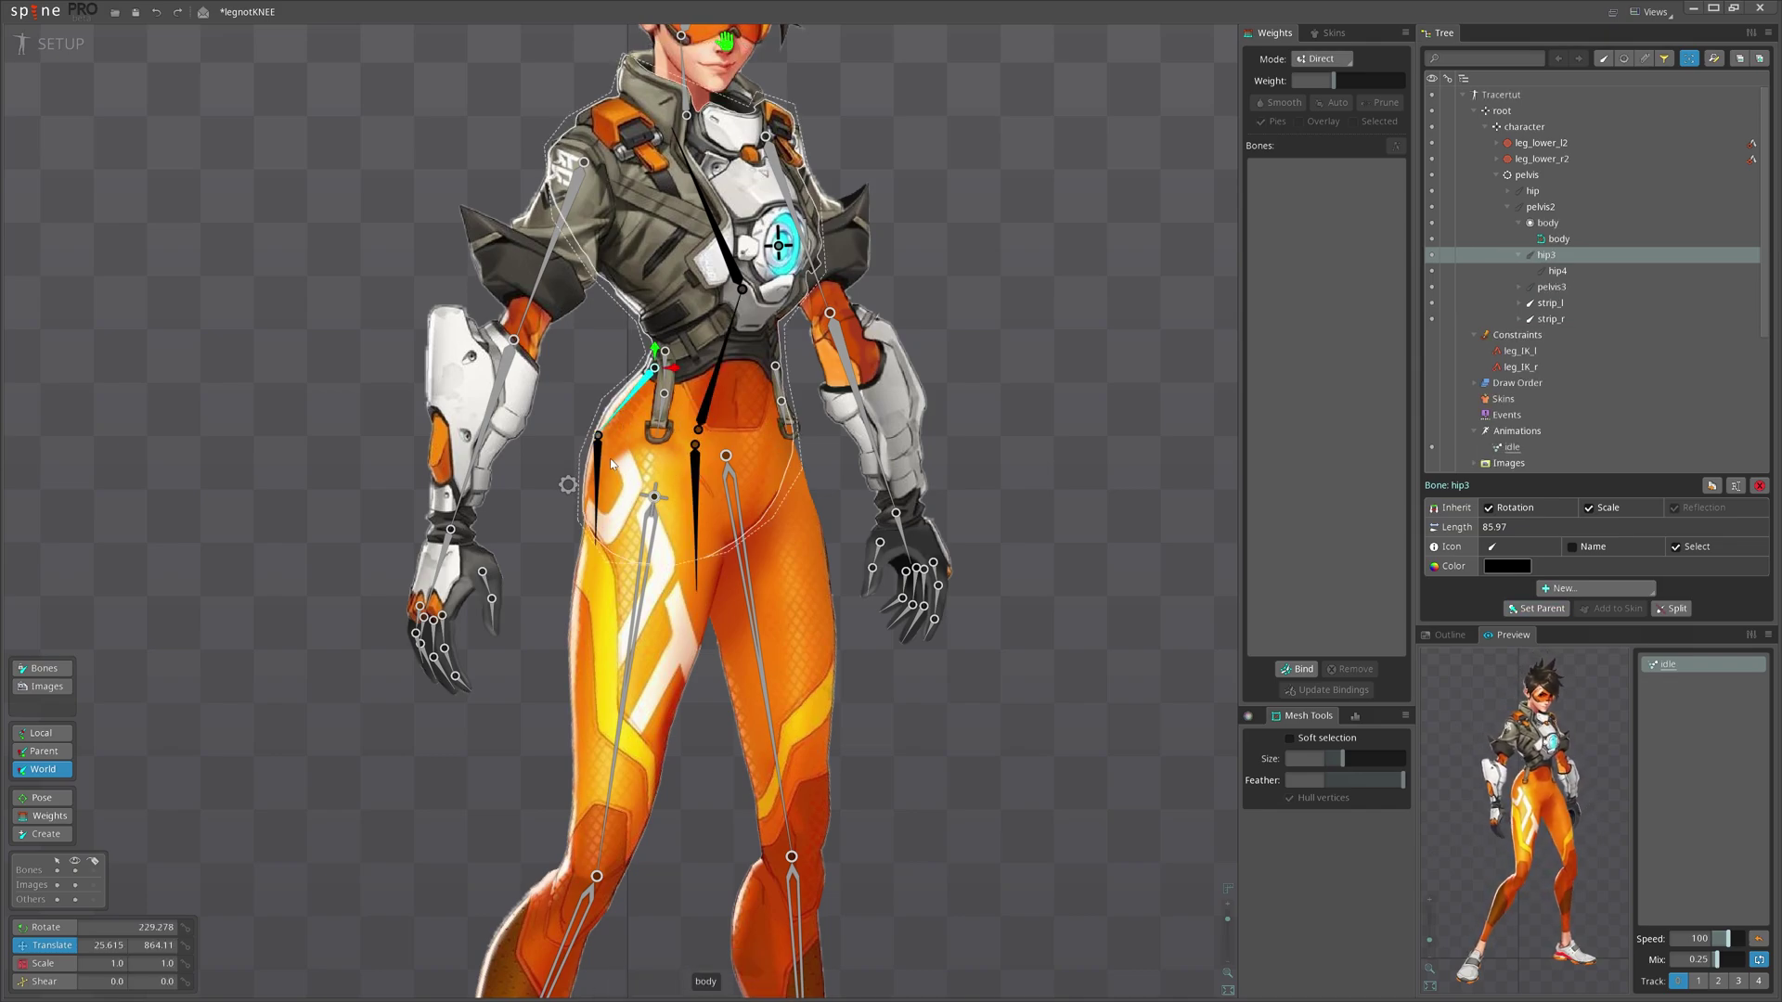
- Create an IK constraint named butt_IK on hip3 and hip4 with a new target at the tip of hip4
click(1575, 609)
scroll(562, 496, up, 5)
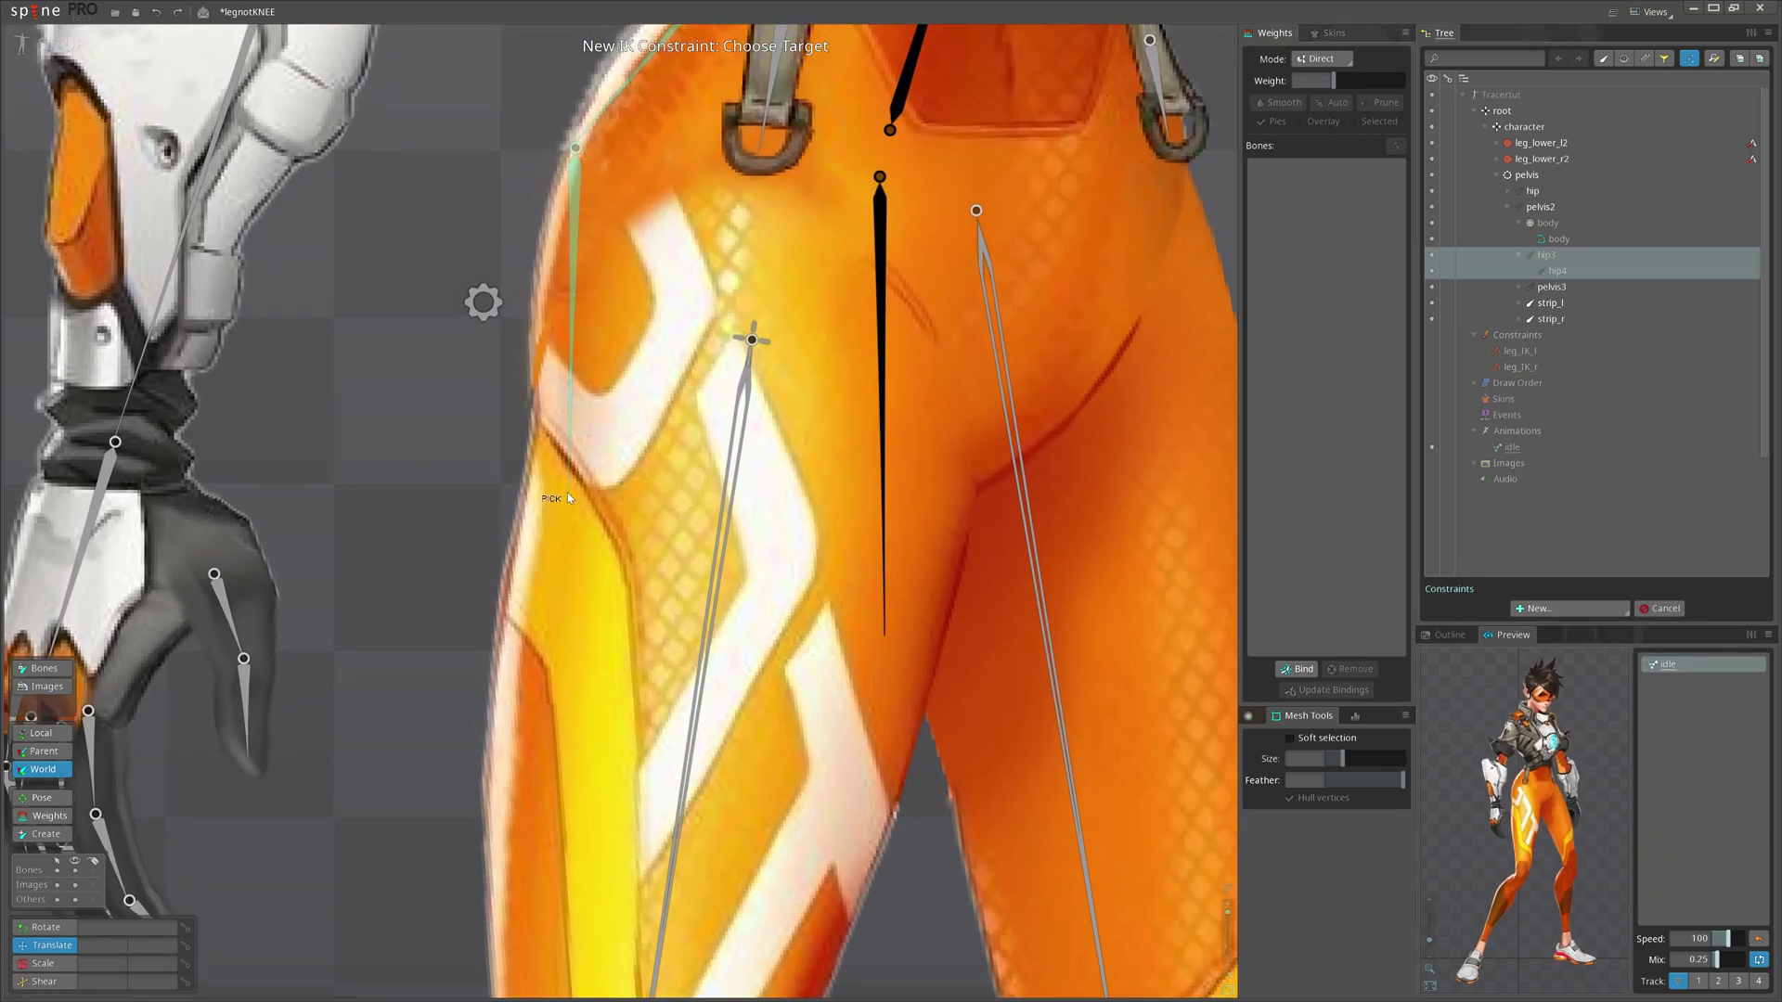
click(567, 494)
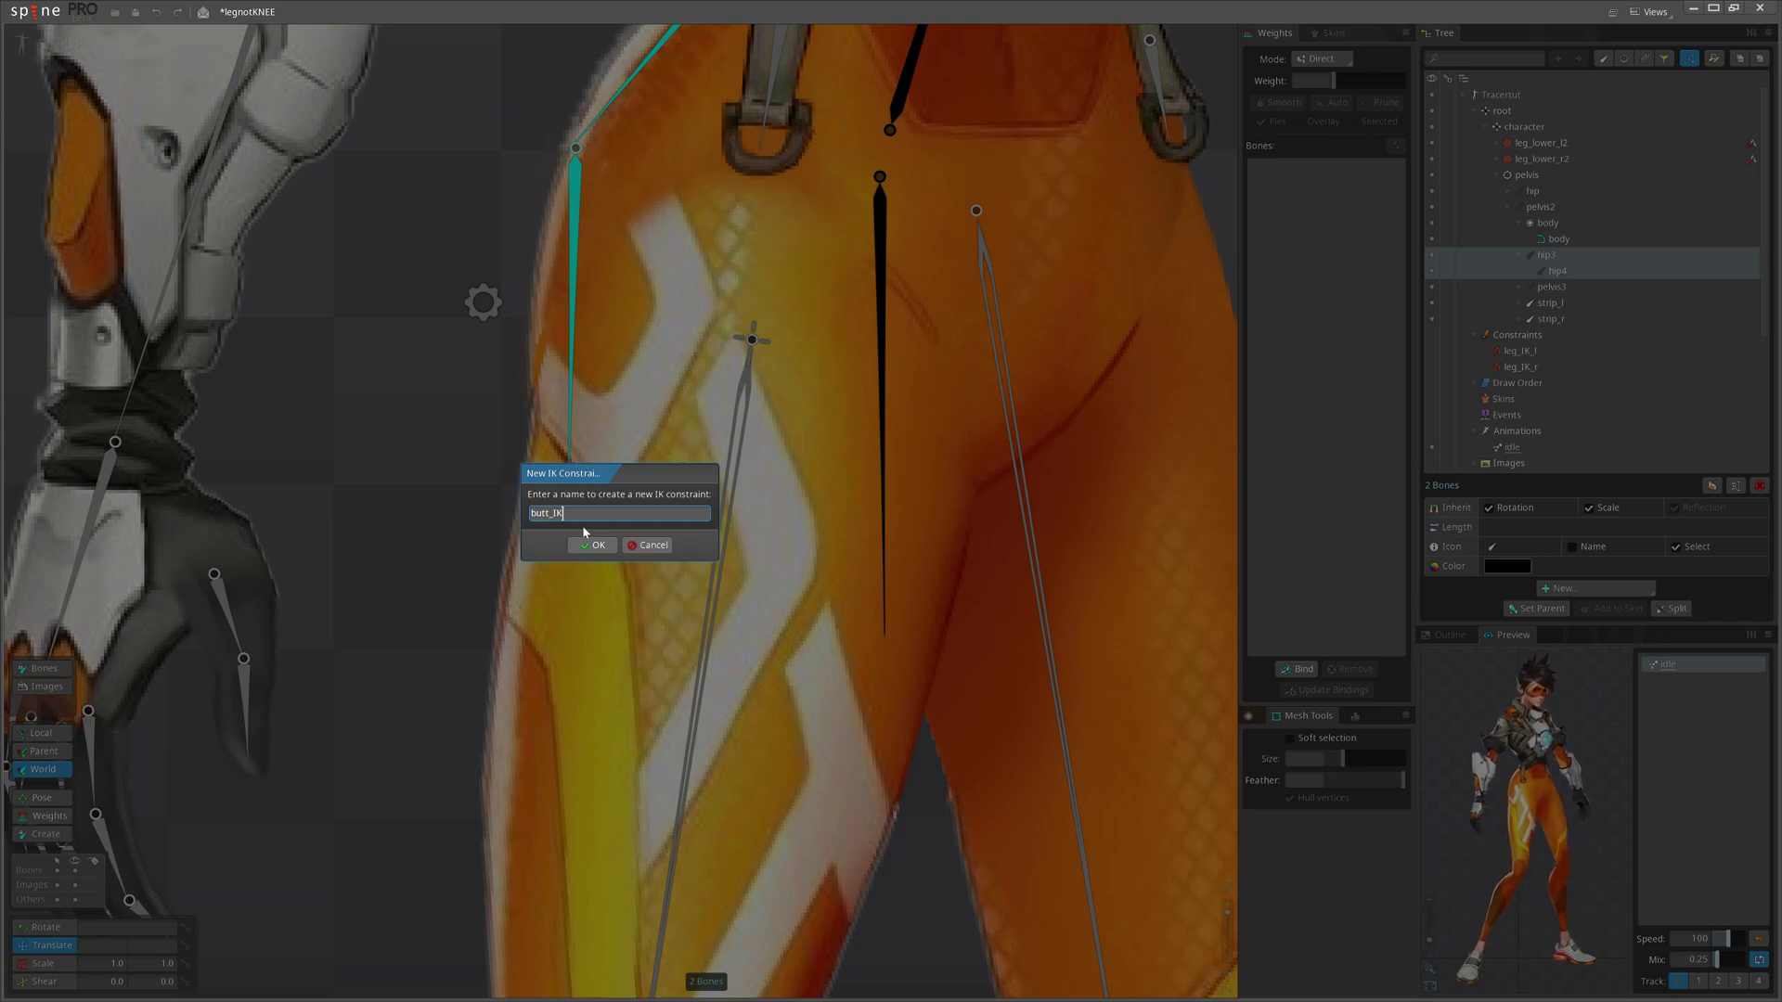
text(butt_IK)
key(Return)
scroll(560, 497, down, 4)
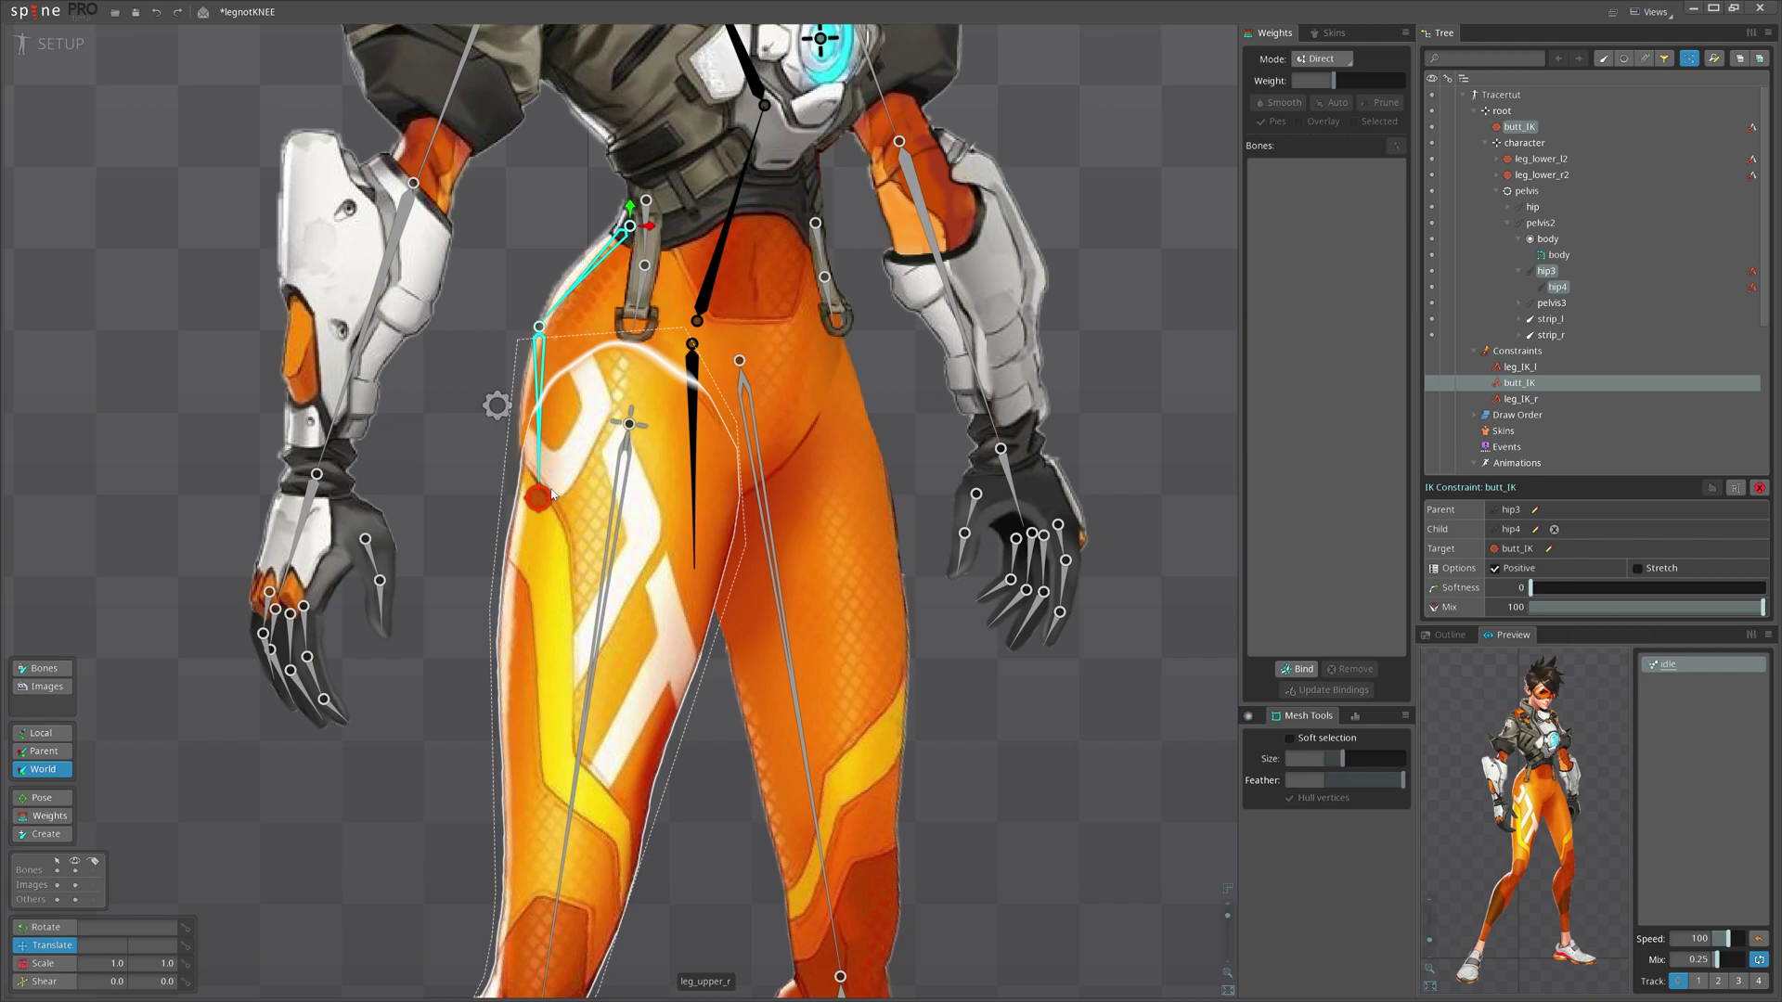
- Parent the butt_IK target bone to the upper leg bone hip2
click(538, 498)
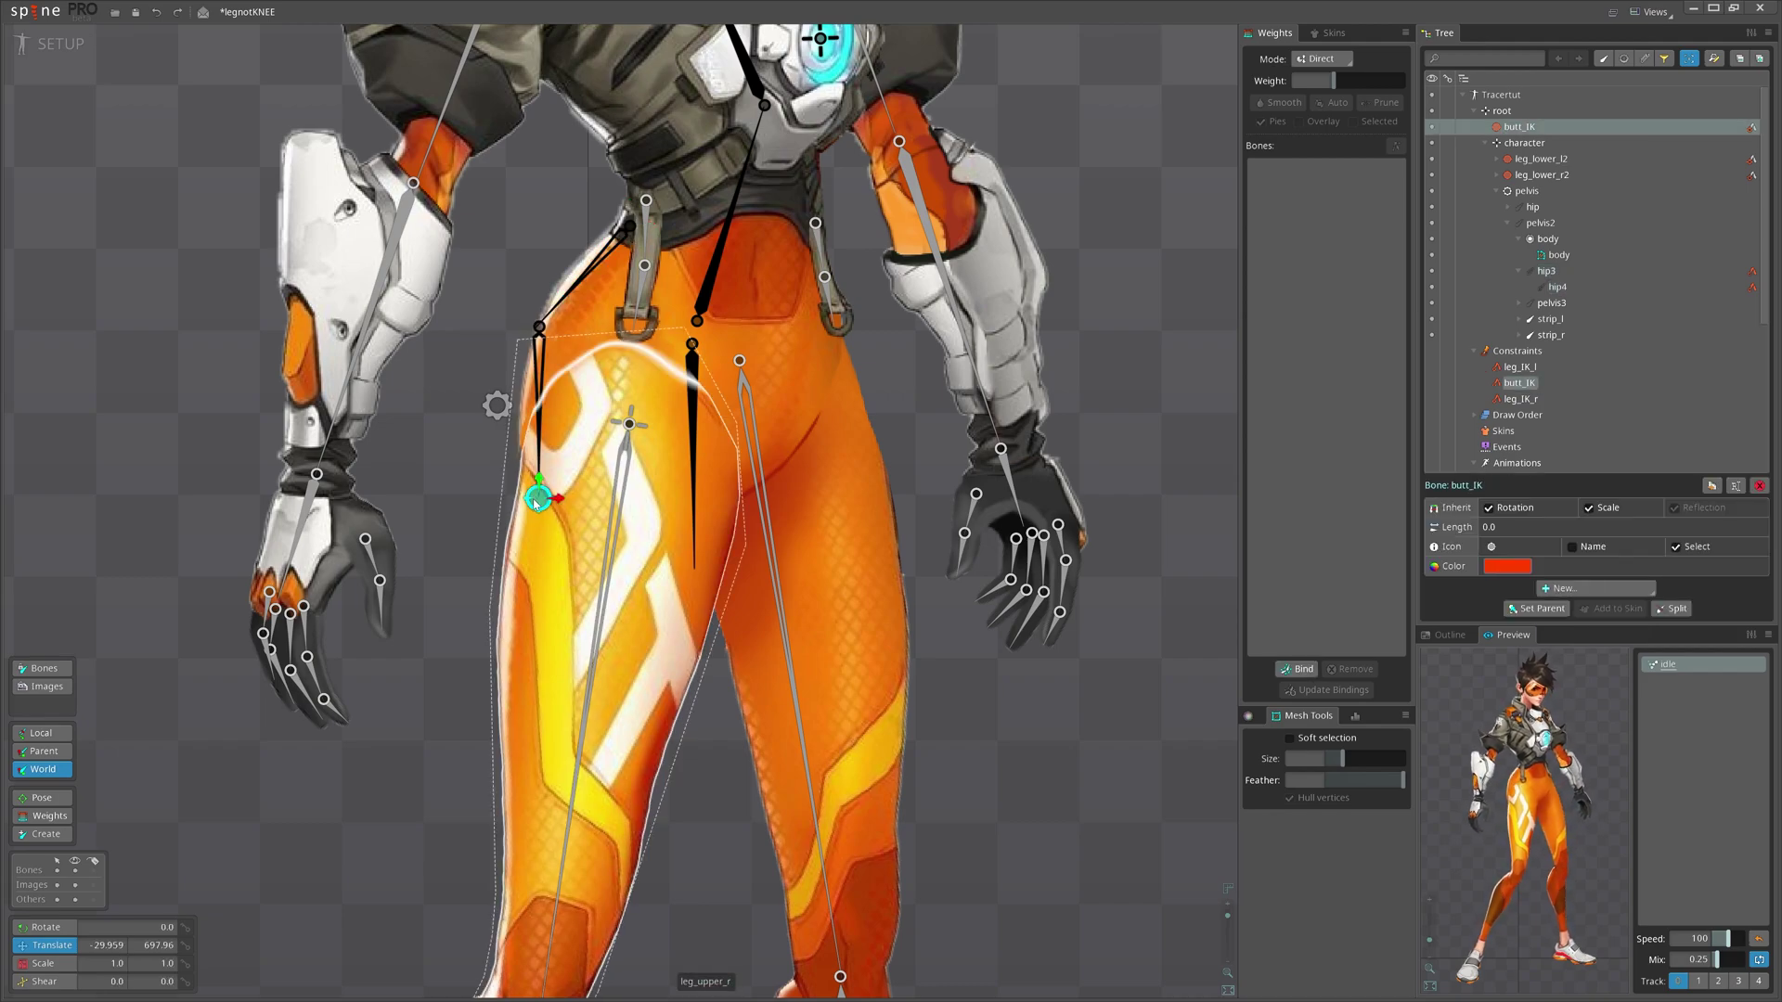
key(p)
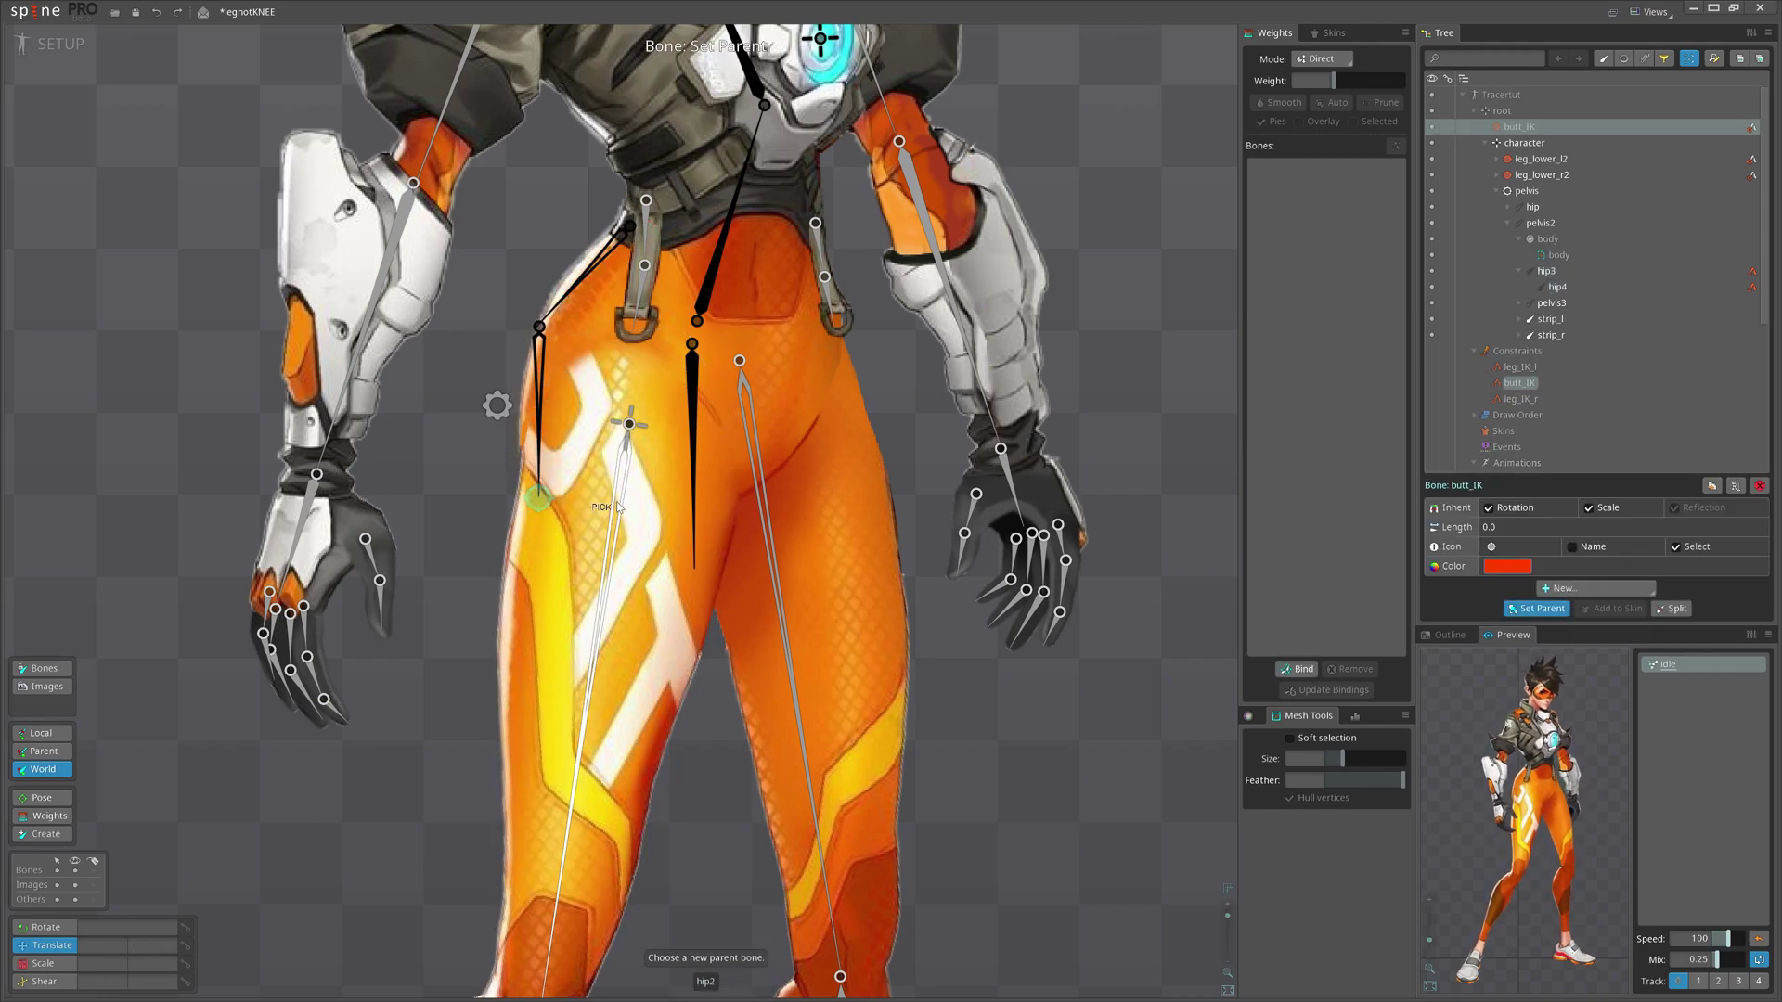
click(618, 505)
scroll(617, 506, down, 5)
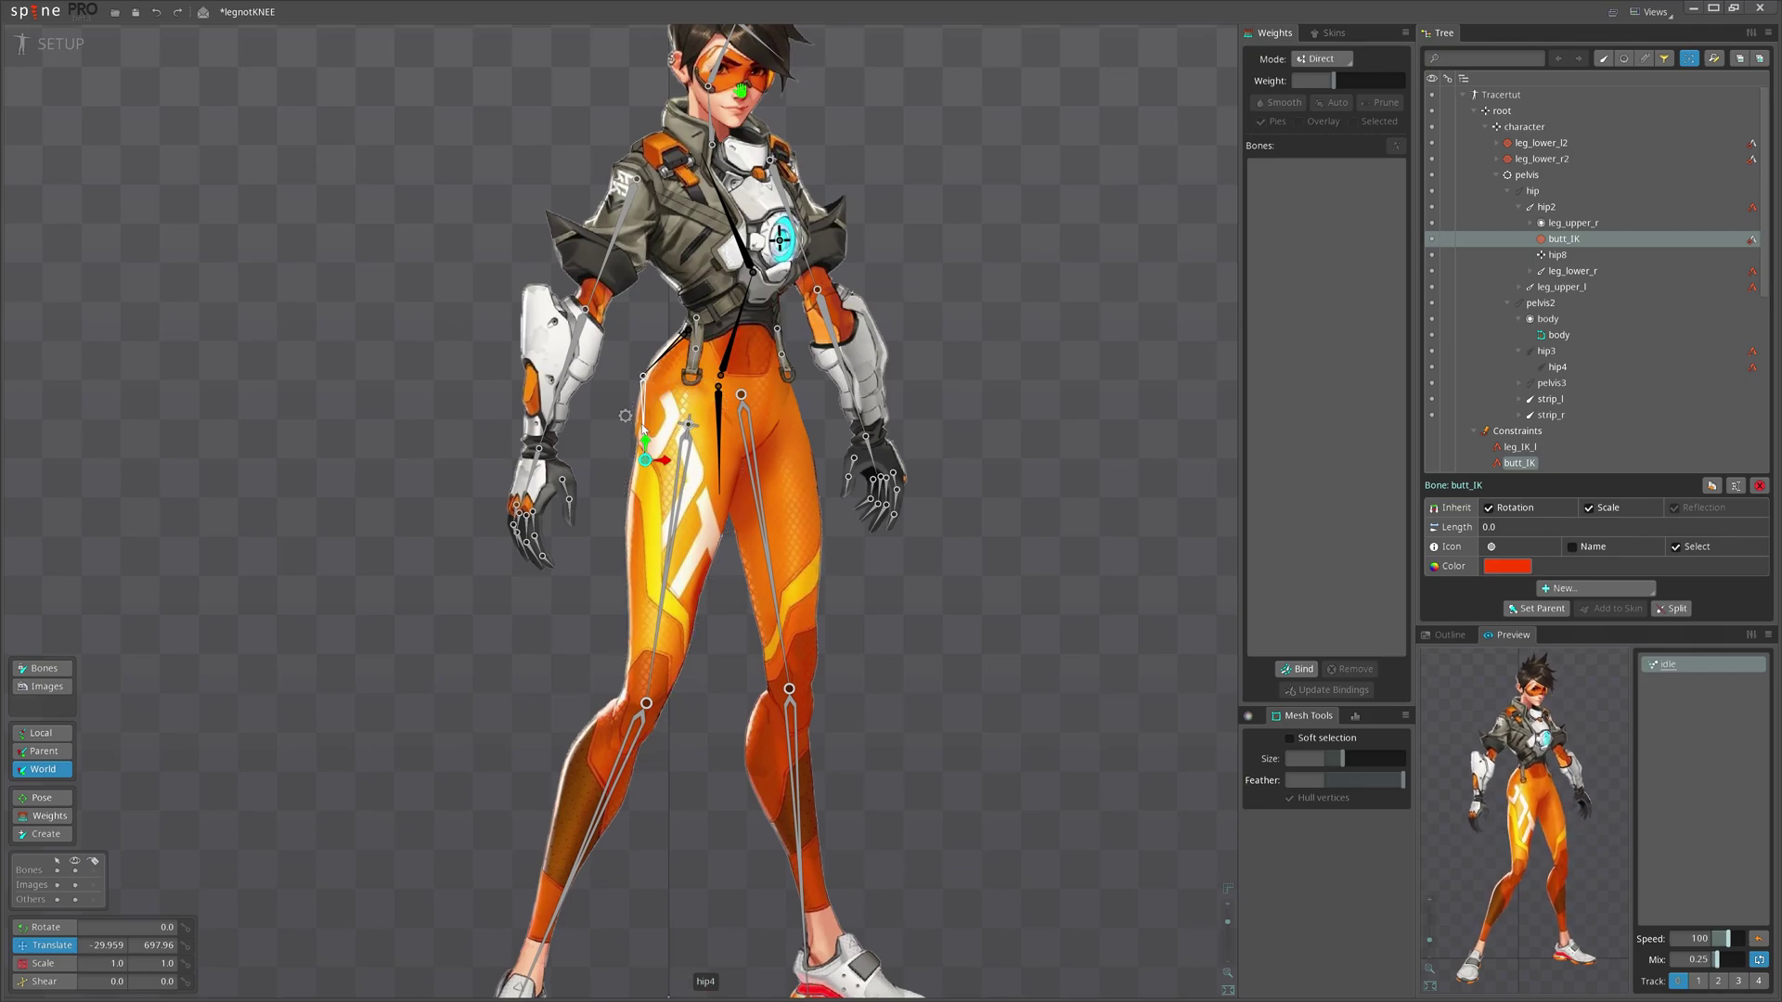
- Test the hip's deformation by moving the pelvis bone around, and undo the moves
click(626, 416)
drag(1011, 417, 888, 349)
drag(897, 195, 459, 417)
key(ctrl+z)
key(ctrl+z)
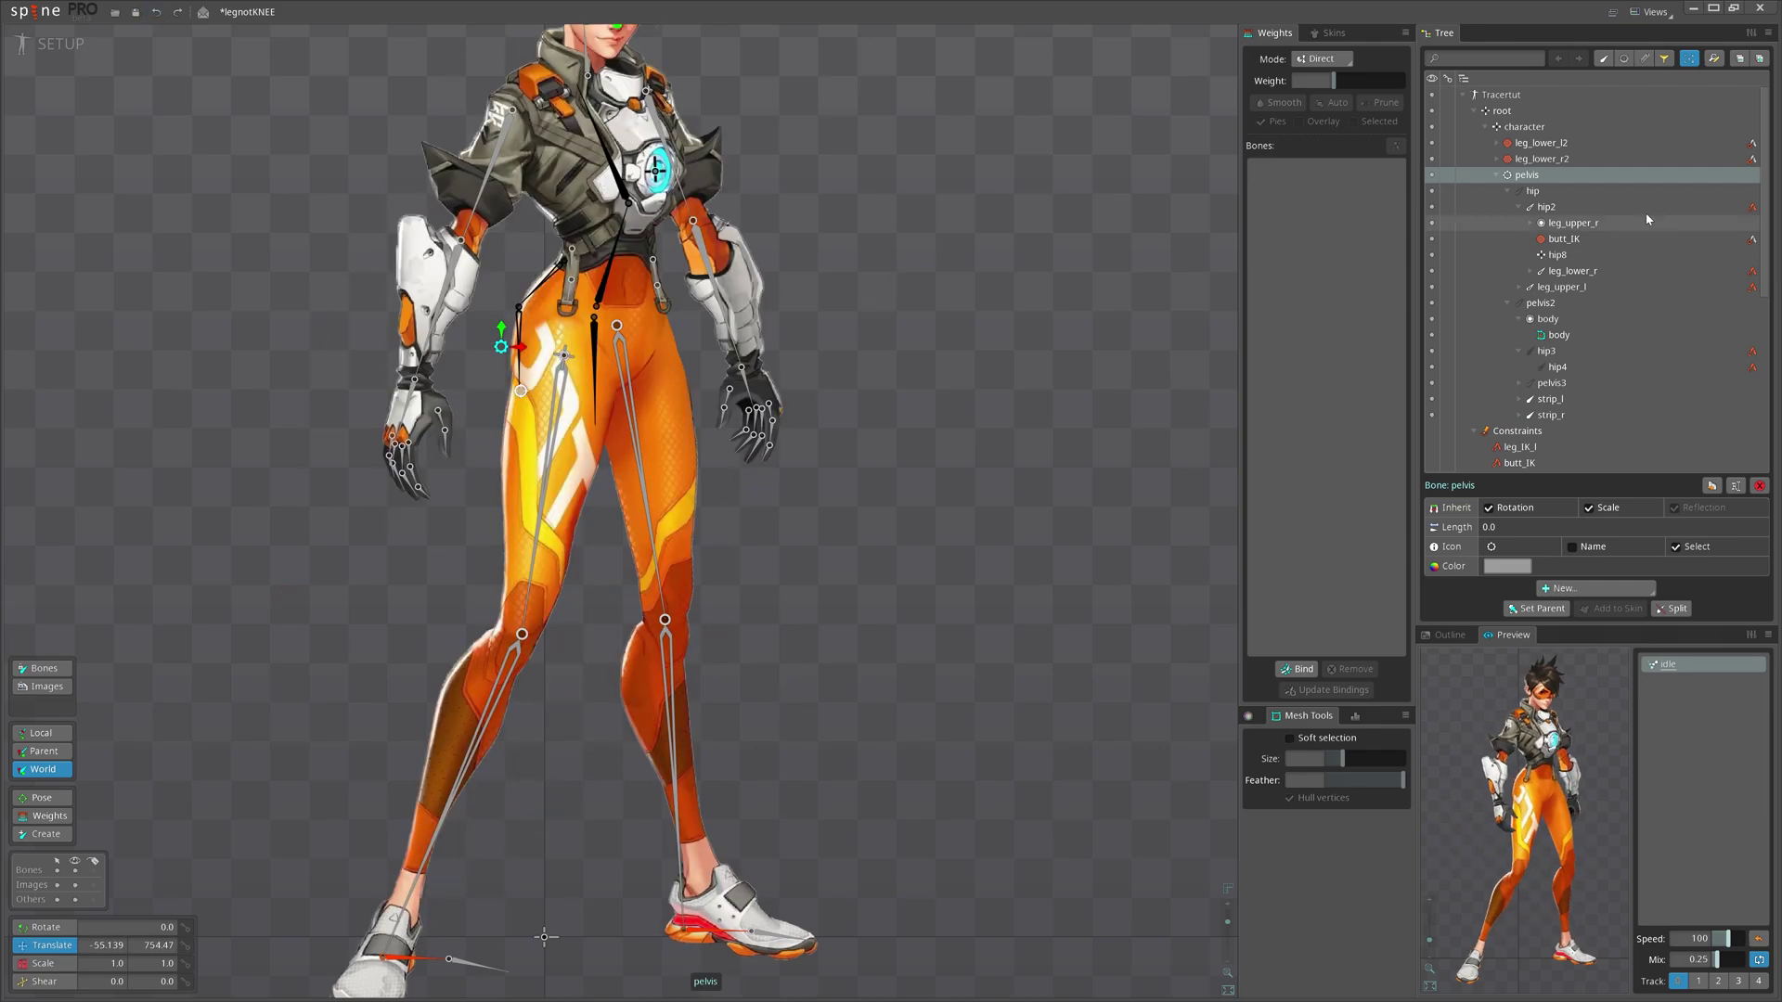
- Save the project and select the leg_IK_r constraint to review its parent, child and target bones
key(ctrl+s)
click(1750, 159)
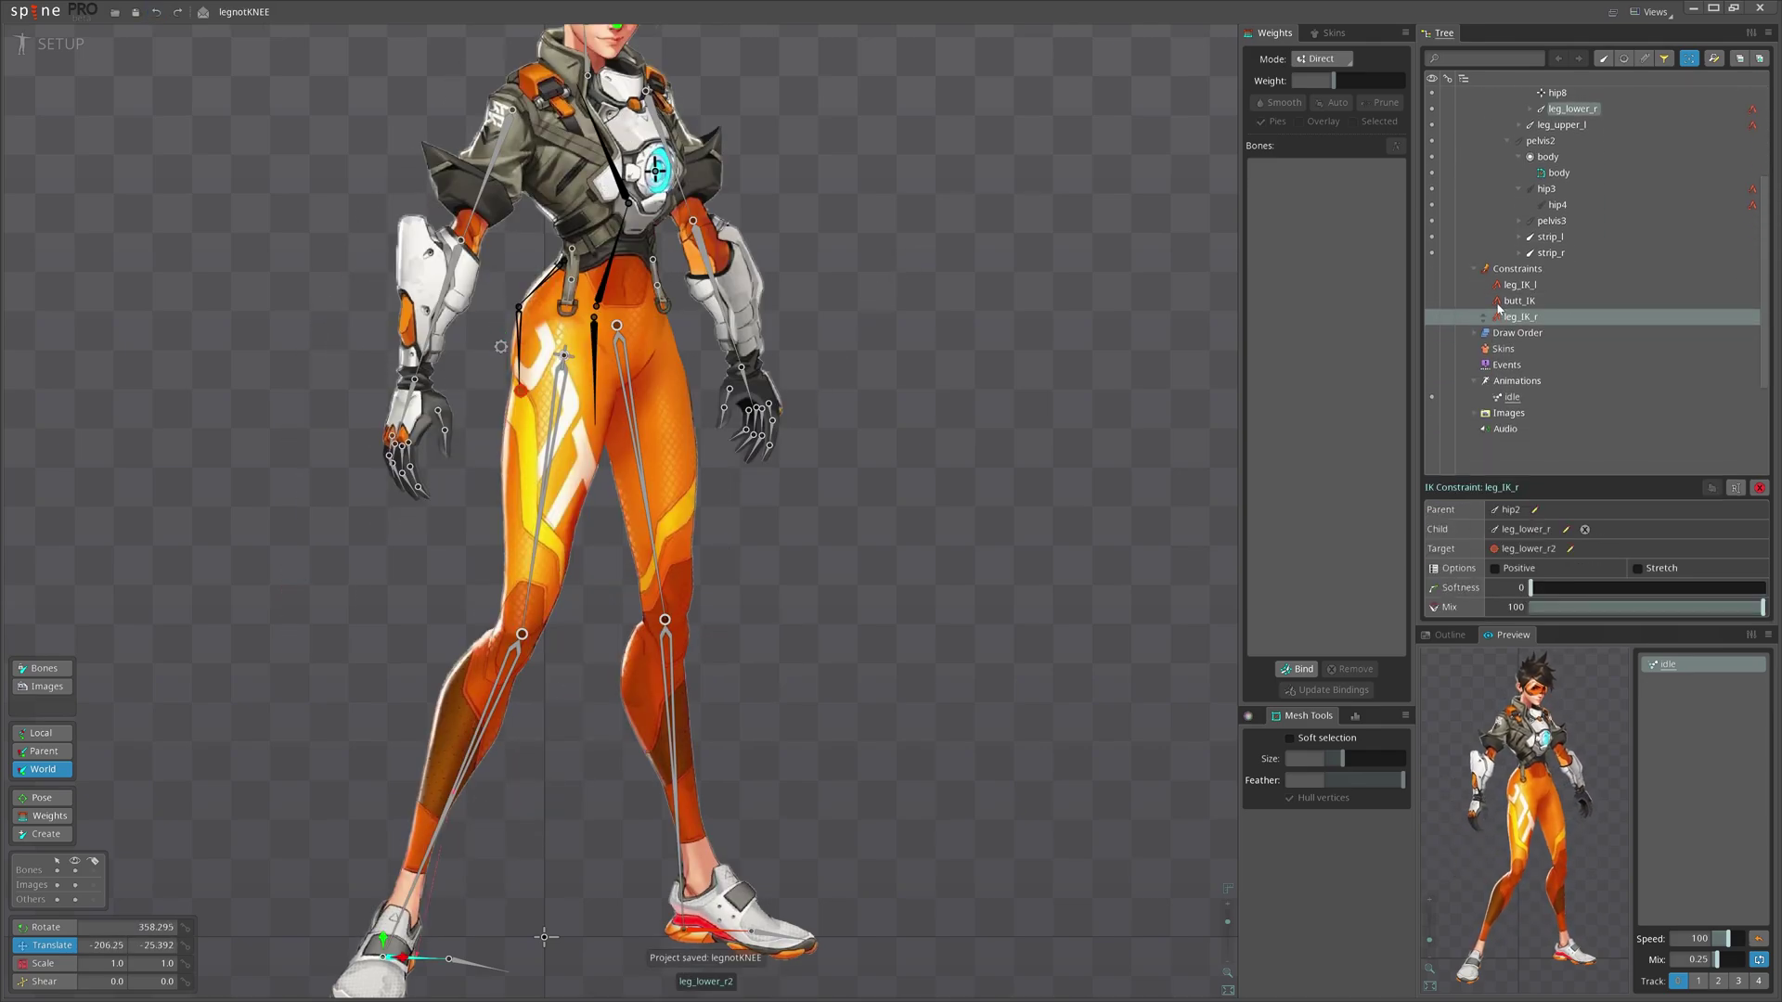
drag(904, 366, 957, 445)
scroll(958, 444, up, 2)
scroll(958, 445, up, 1)
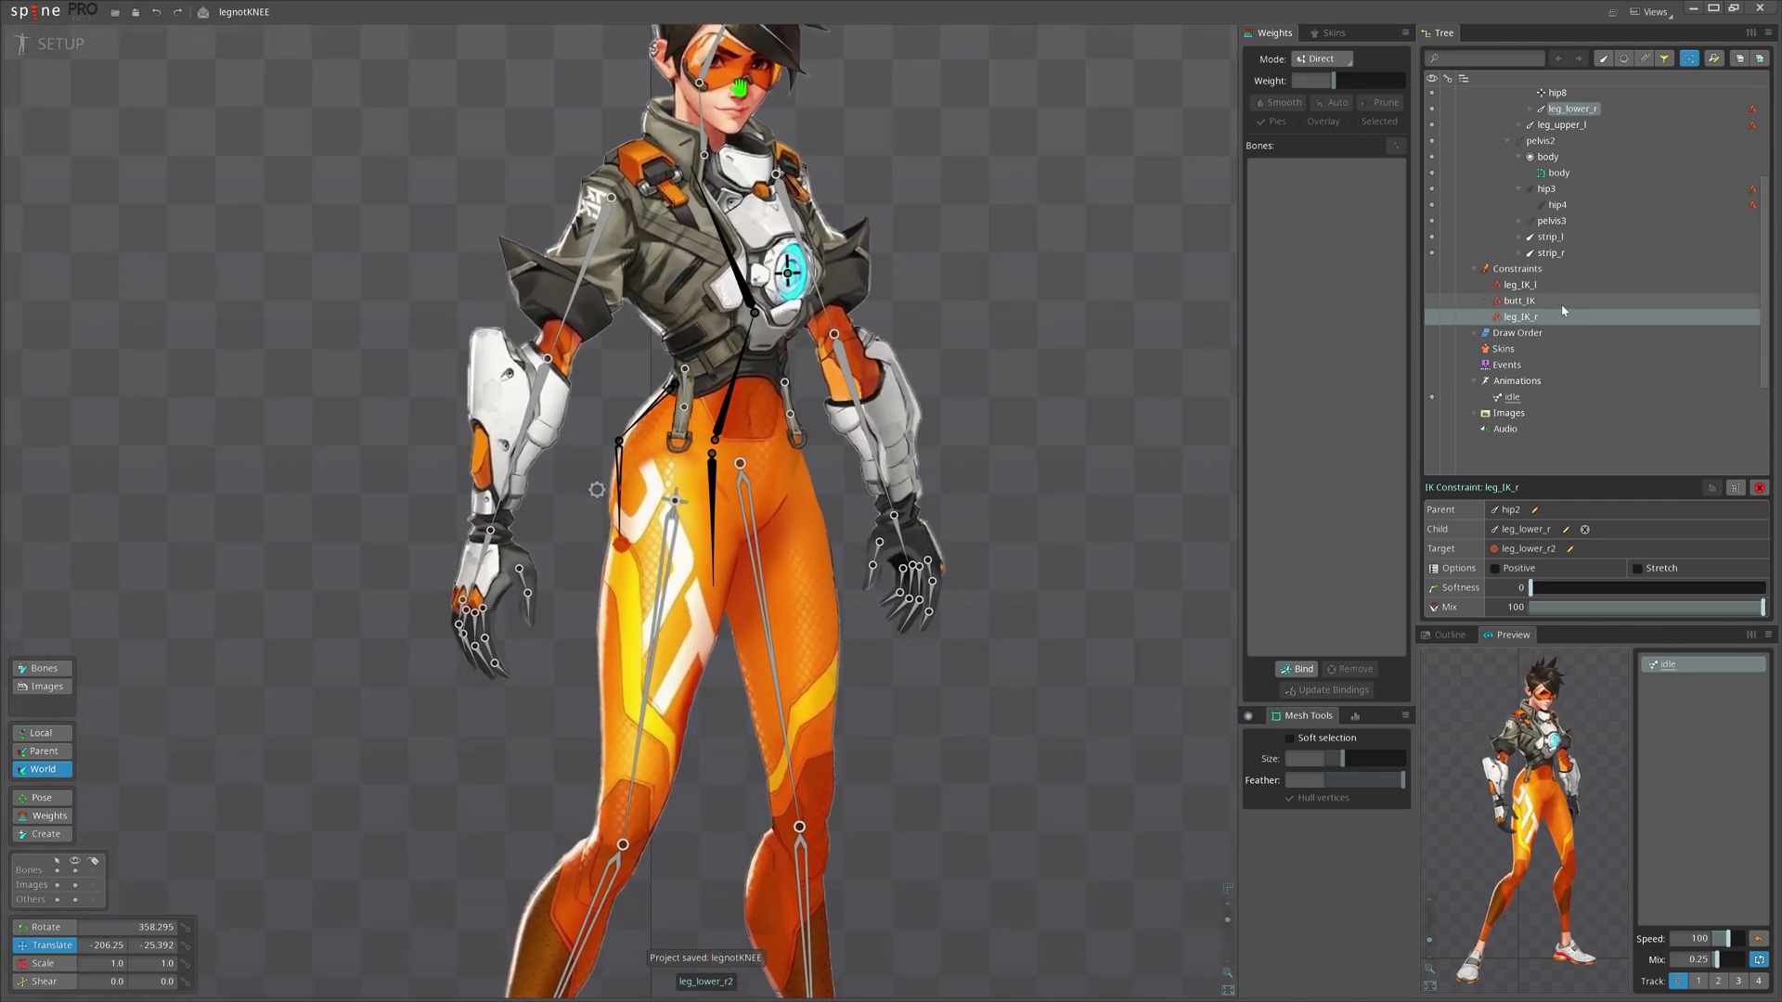
- Try to place butt_IK after leg_IK_r in the constraint order, and reset the order of all constraints
click(1578, 269)
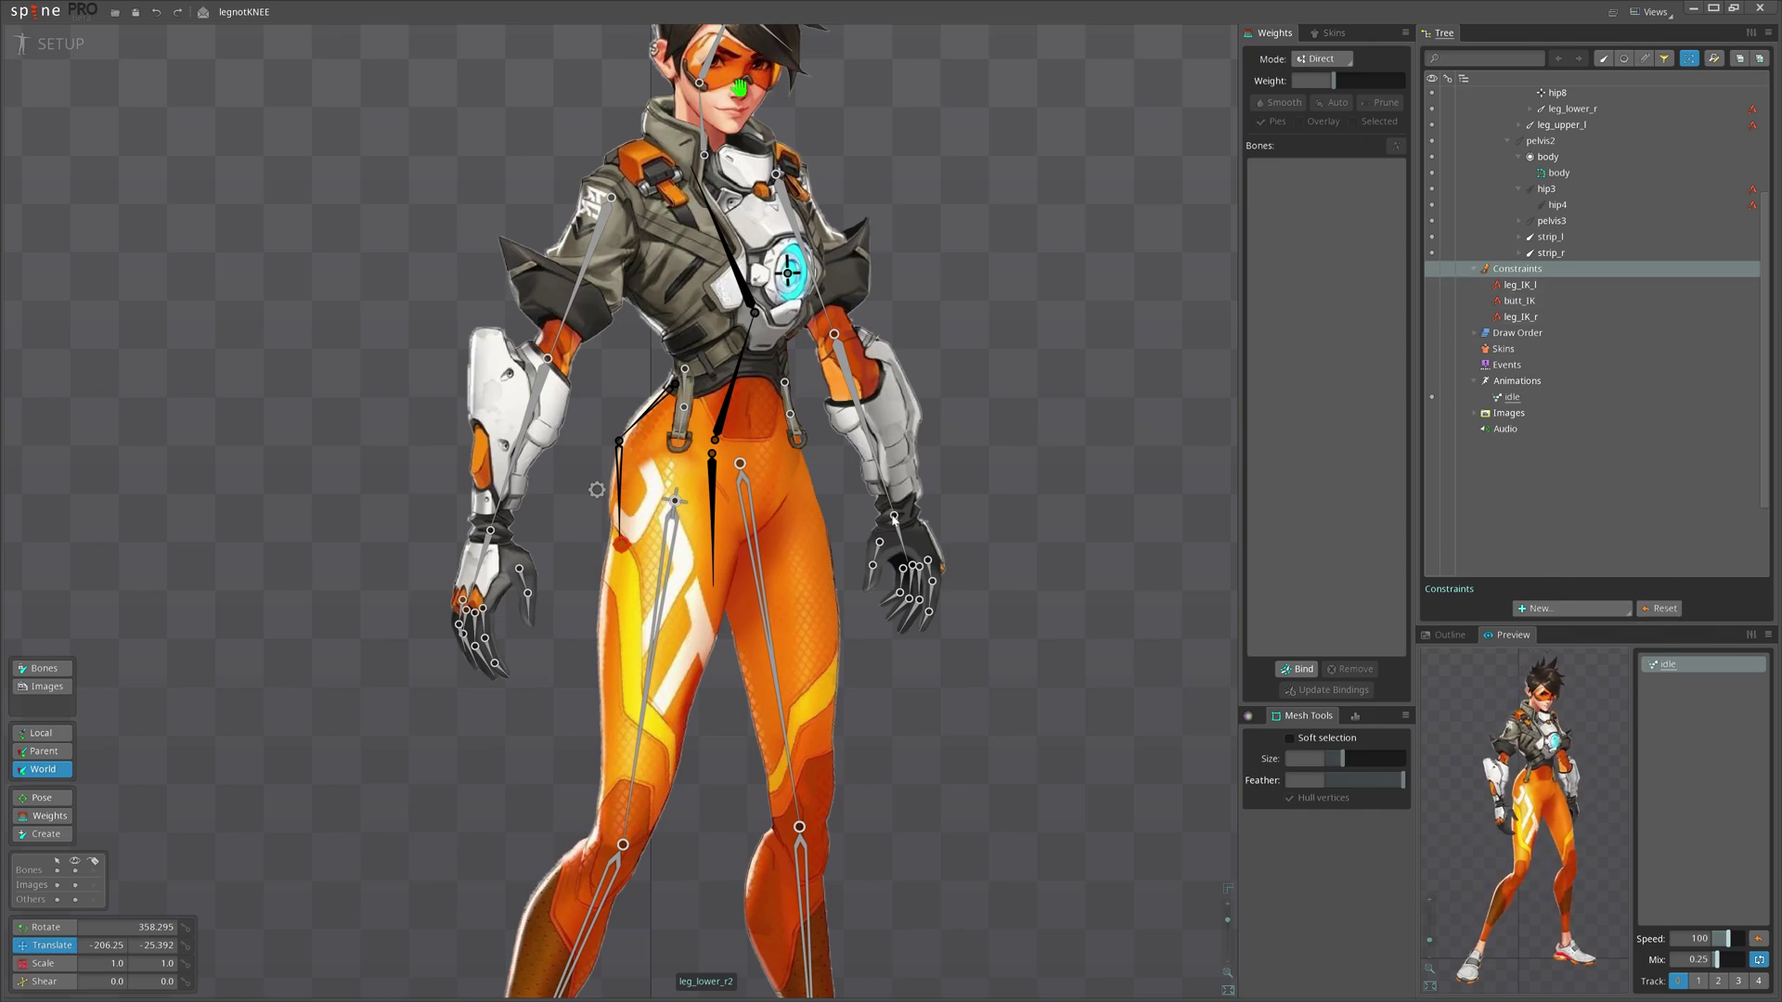
click(1532, 315)
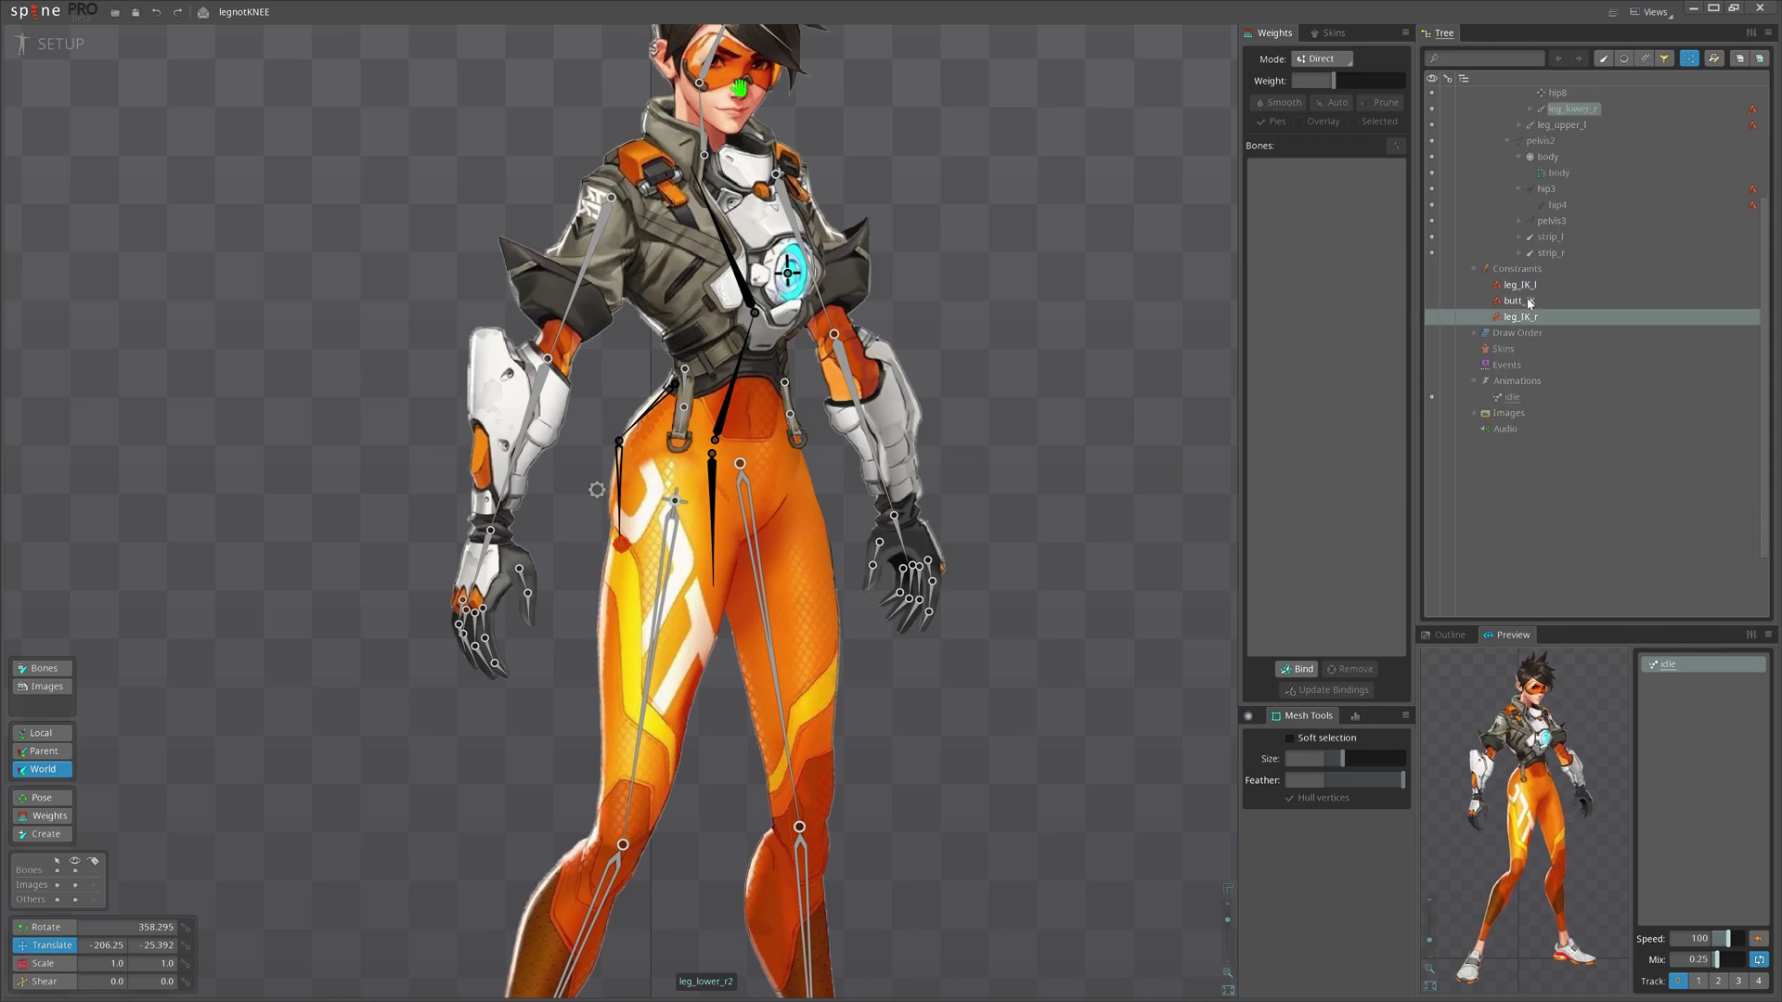
mouse_move(1527, 304)
mouse_down()
mouse_move(1523, 290)
mouse_move(1525, 318)
mouse_move(1551, 317)
mouse_up()
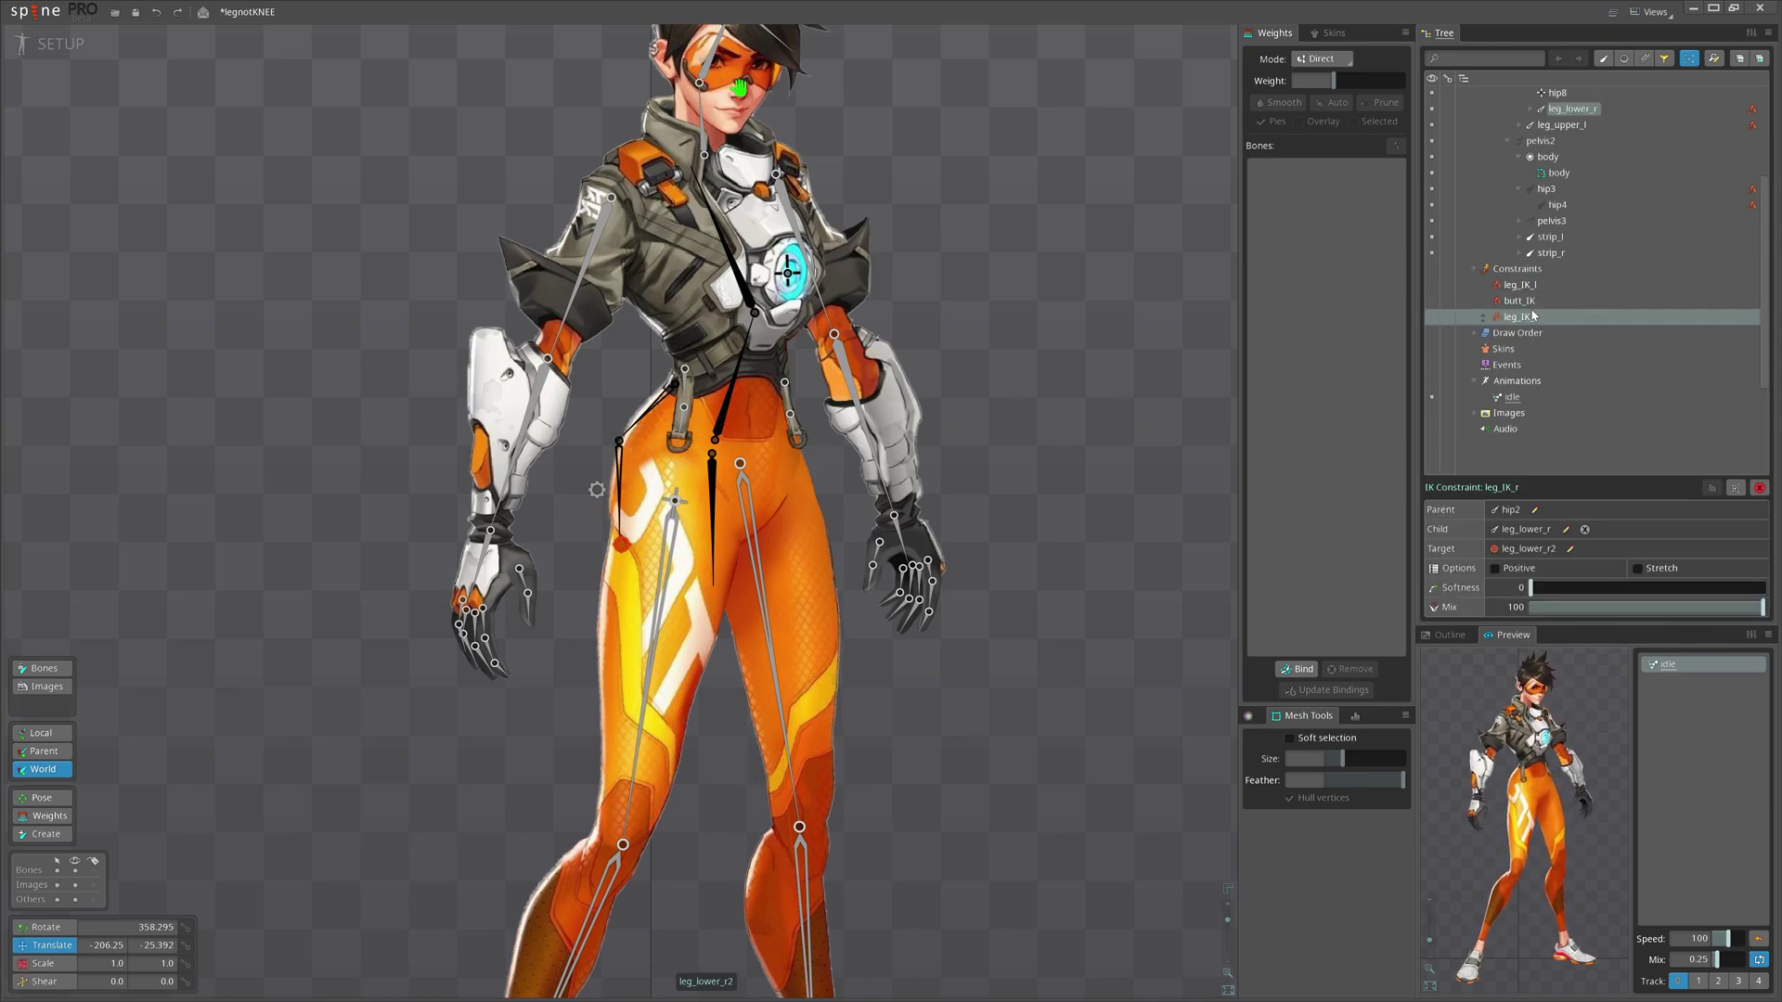
click(1590, 269)
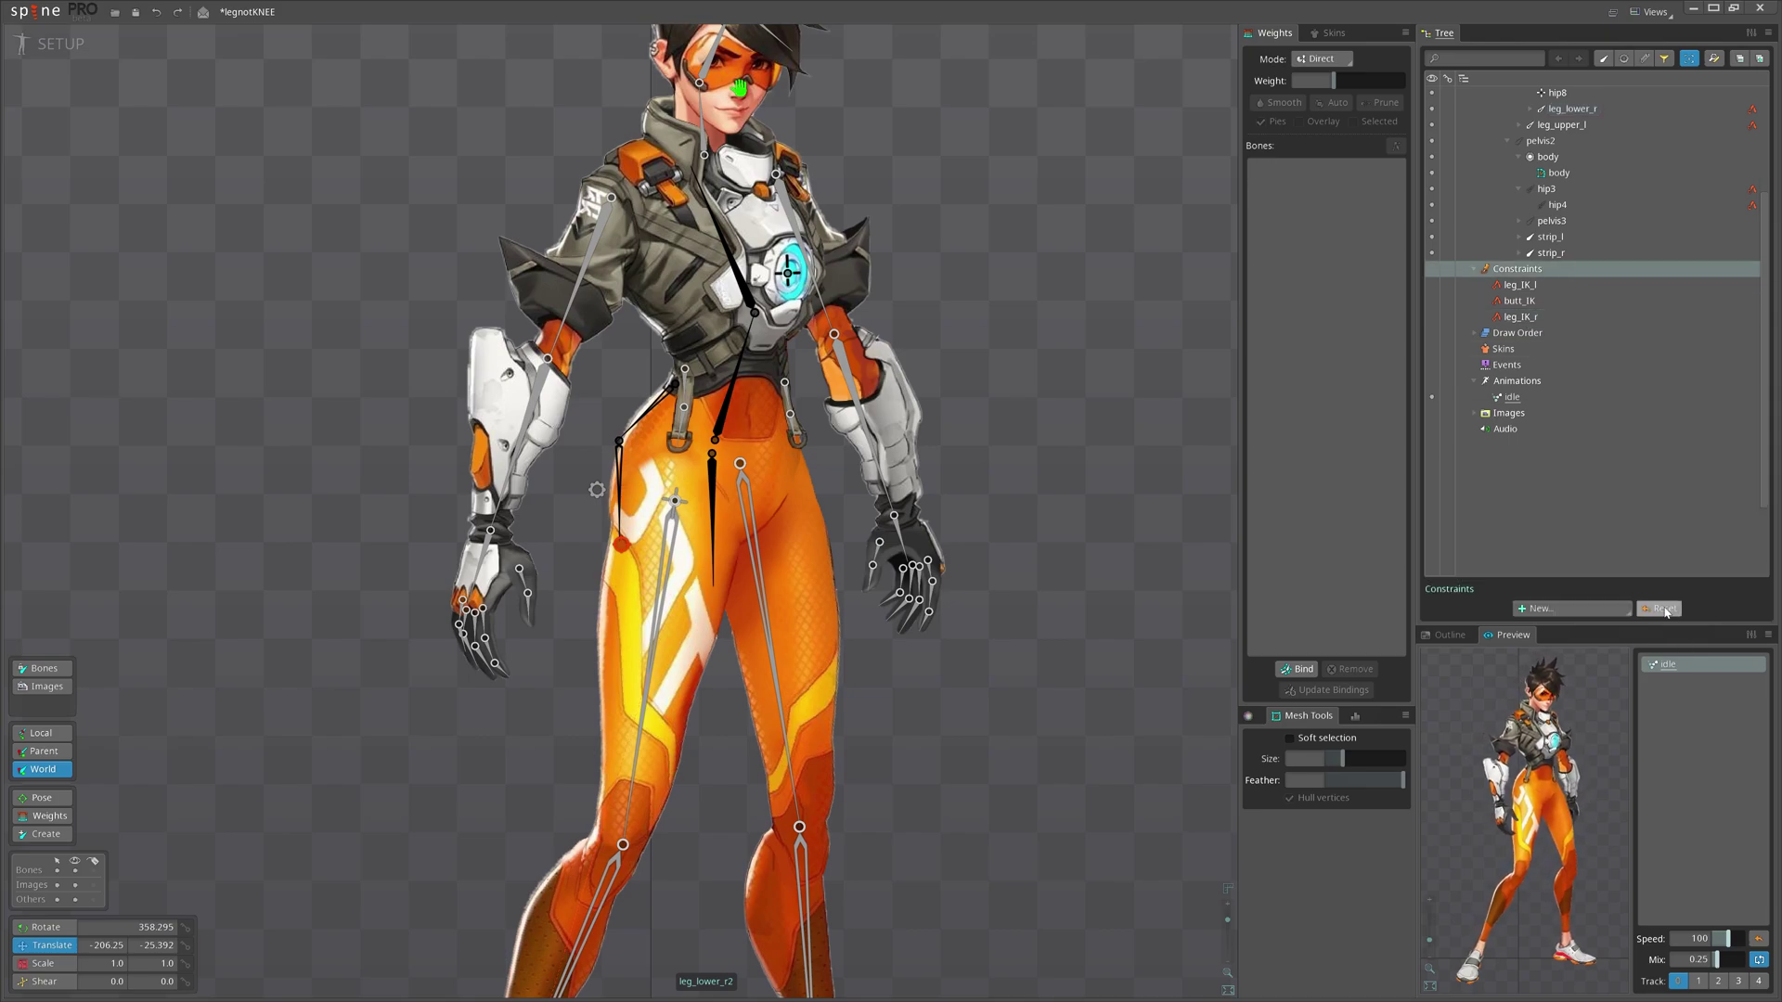
- Test the hip's deformation by moving the pelvis bone, and undo the move
click(597, 489)
drag(796, 528, 664, 438)
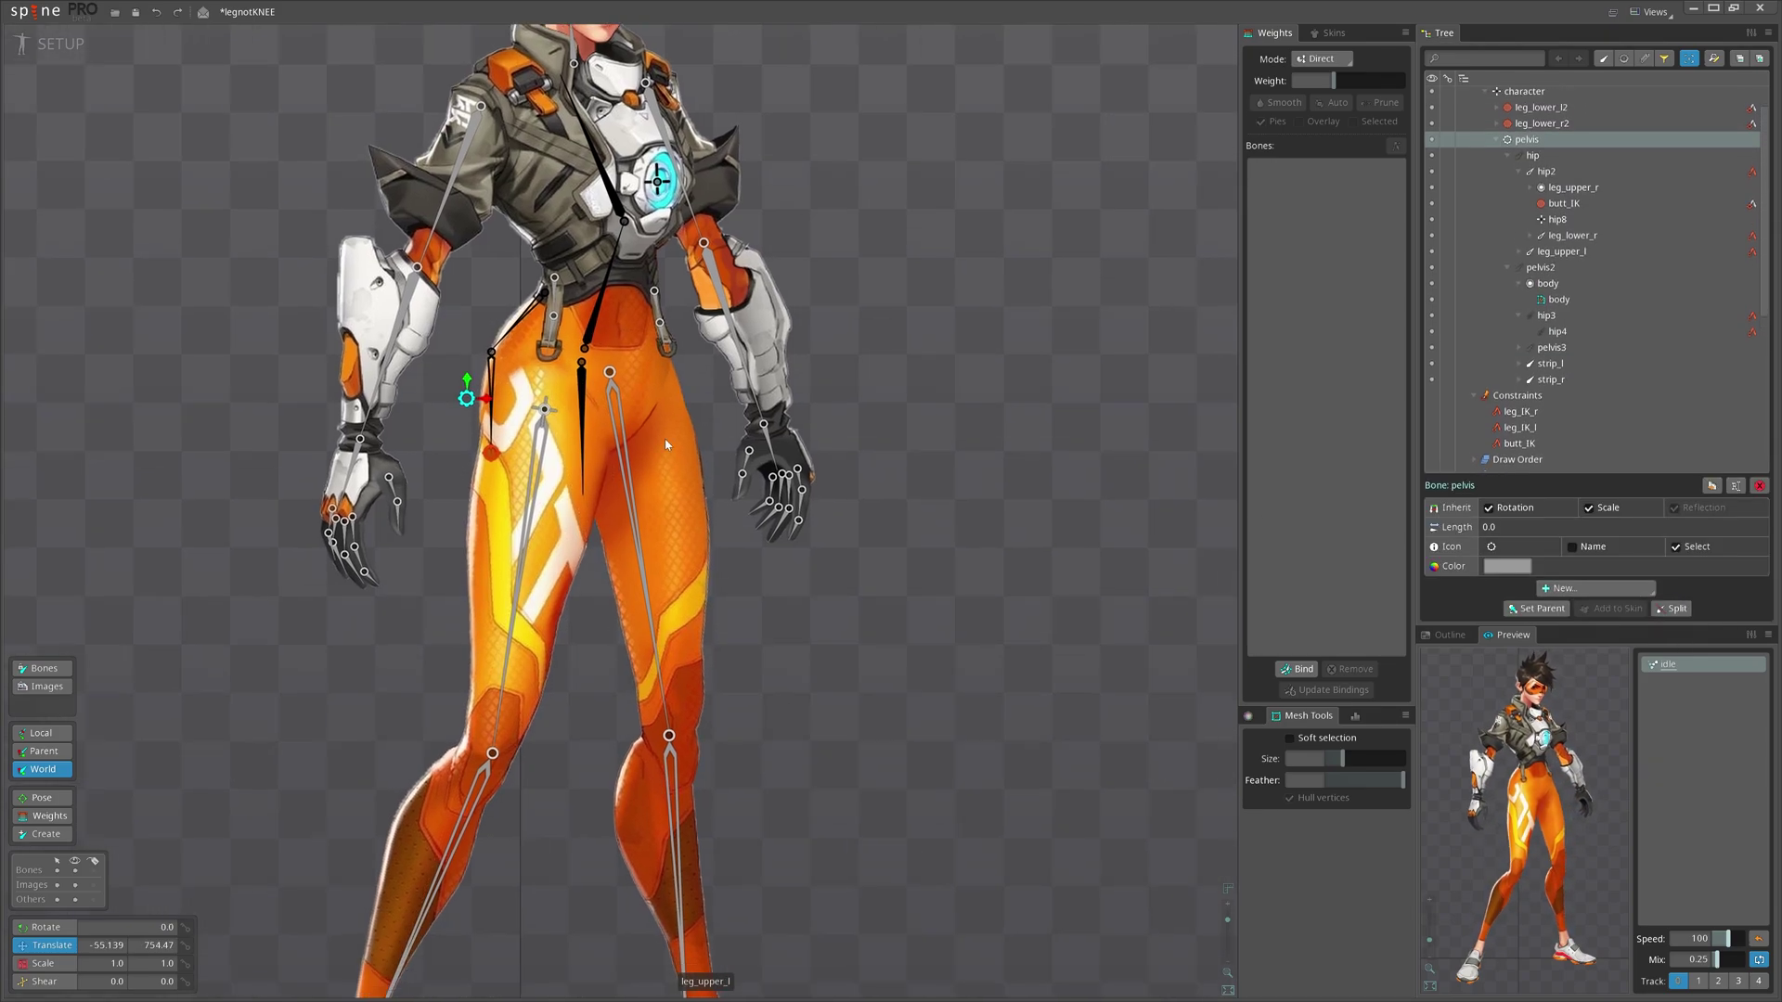
drag(896, 243, 787, 283)
key(ctrl+z)
scroll(468, 429, up, 3)
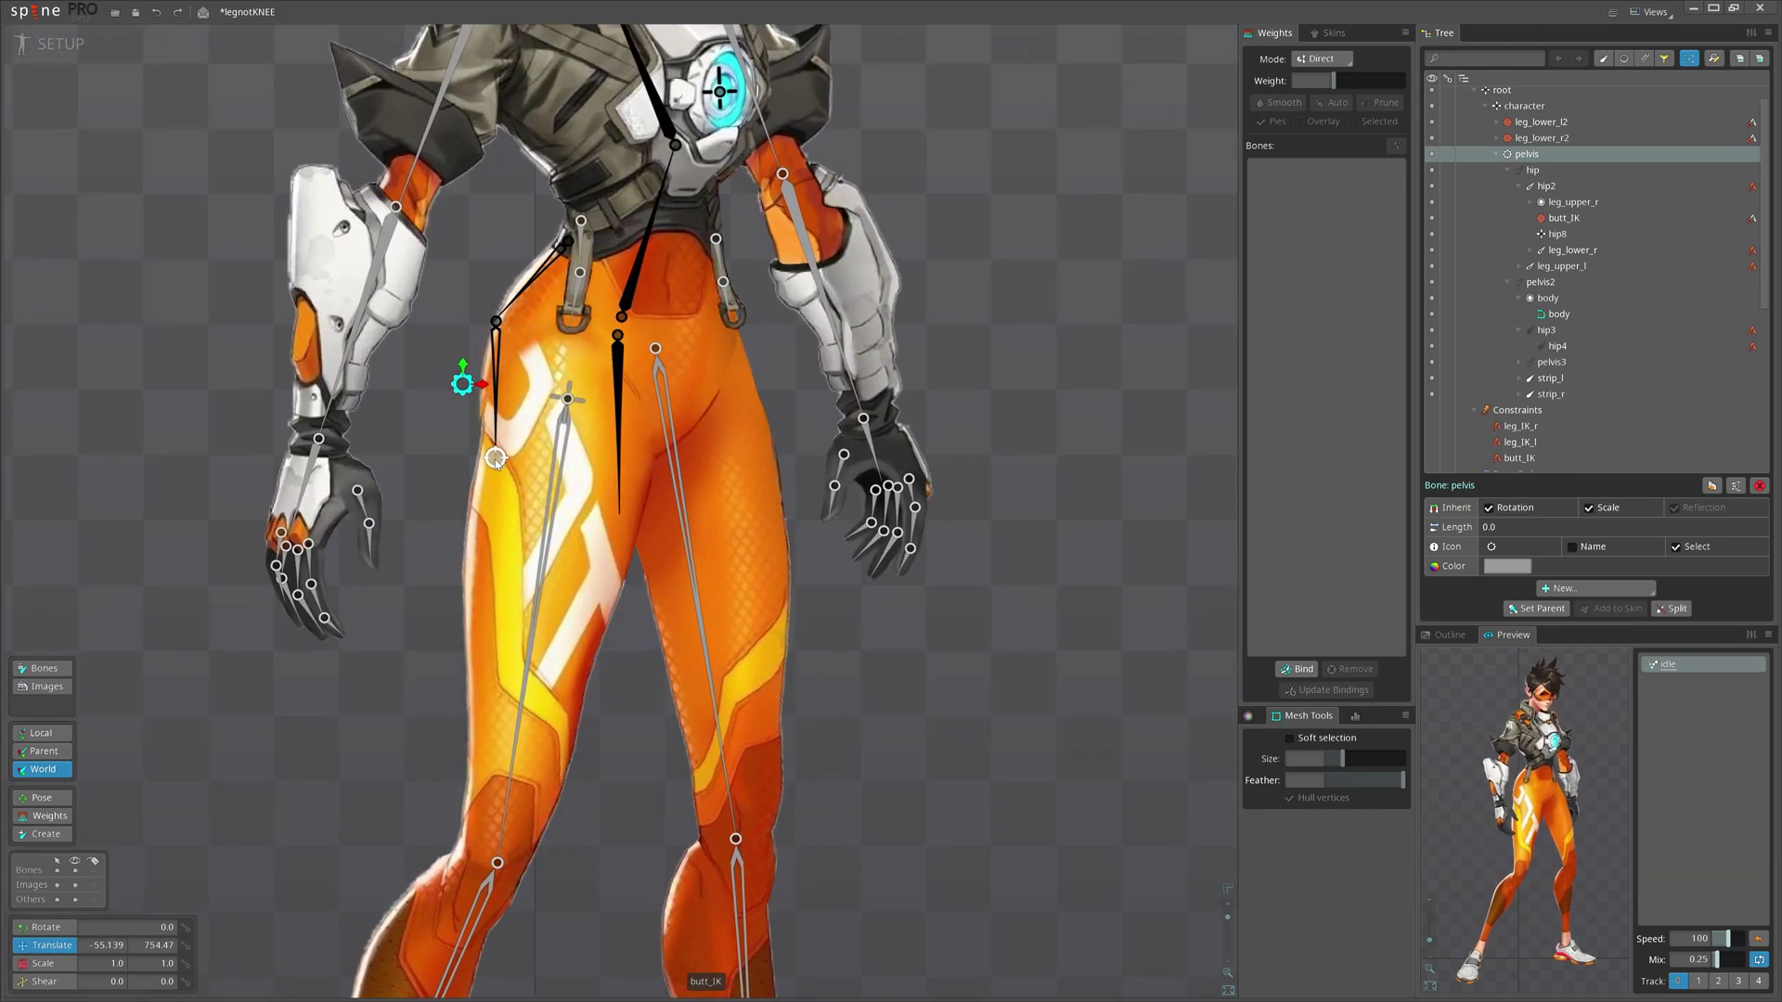
- Shift the butt_IK target bone slightly inward, closer to the upper leg bone
click(495, 459)
drag(924, 445, 877, 412)
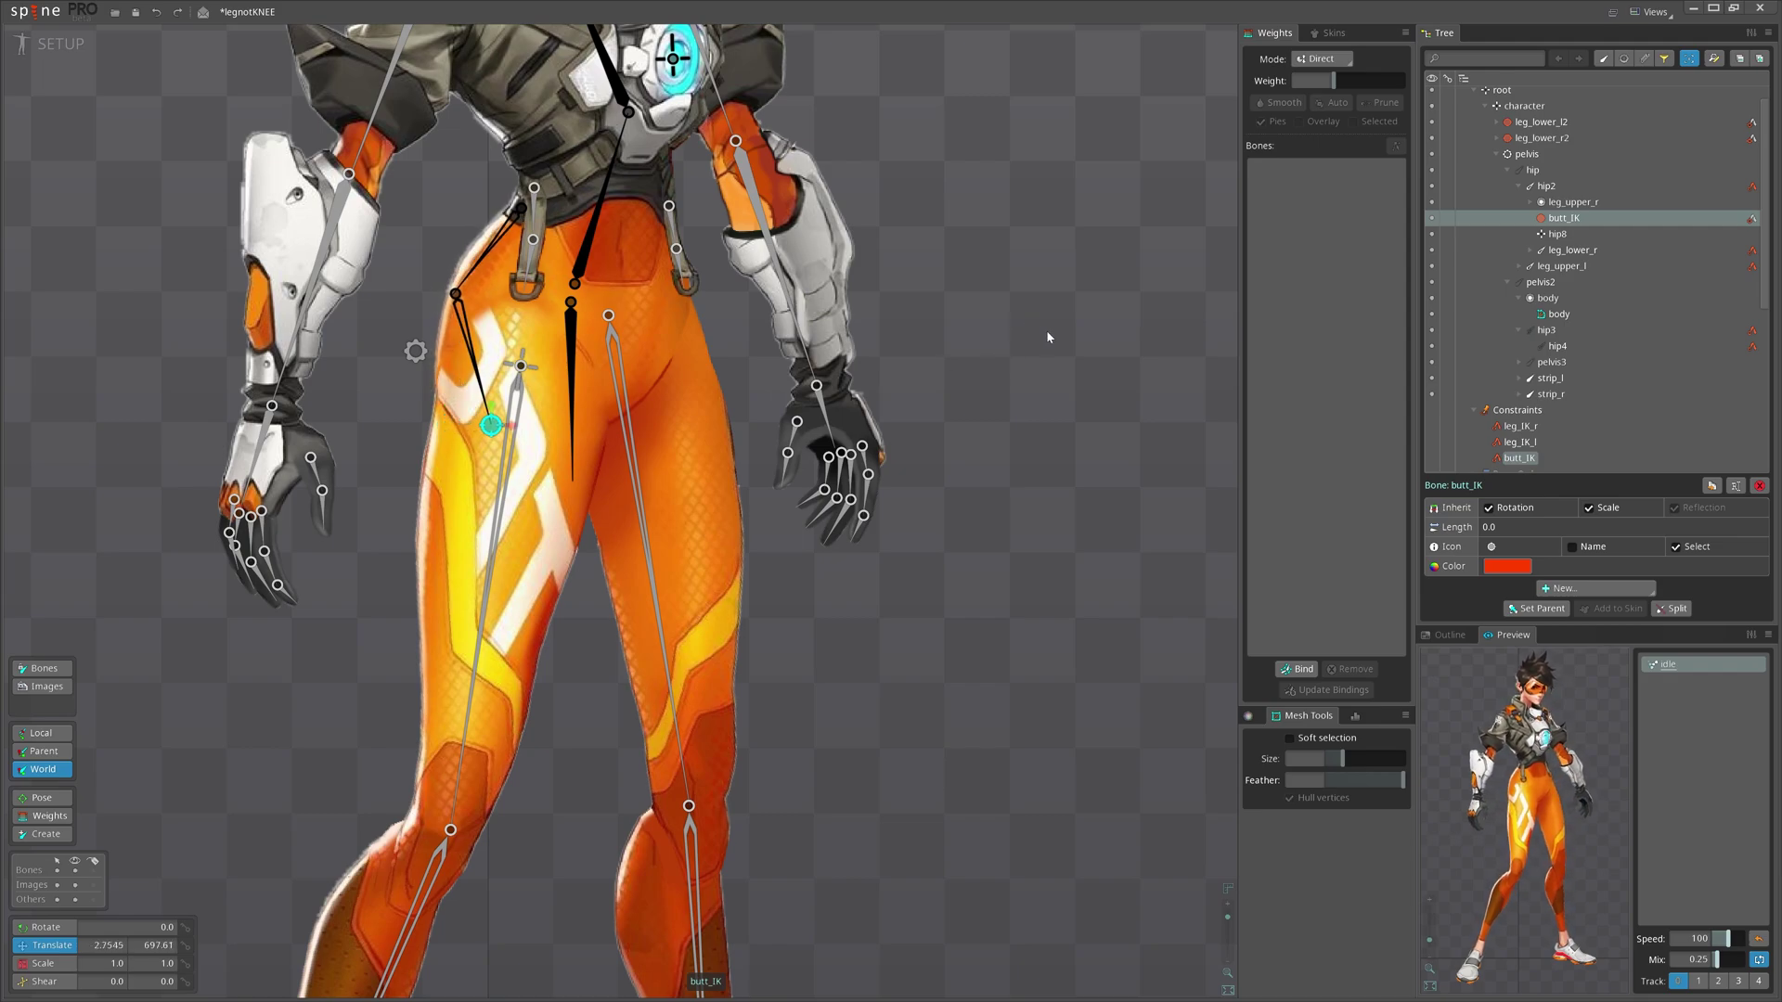
scroll(724, 487, down, 3)
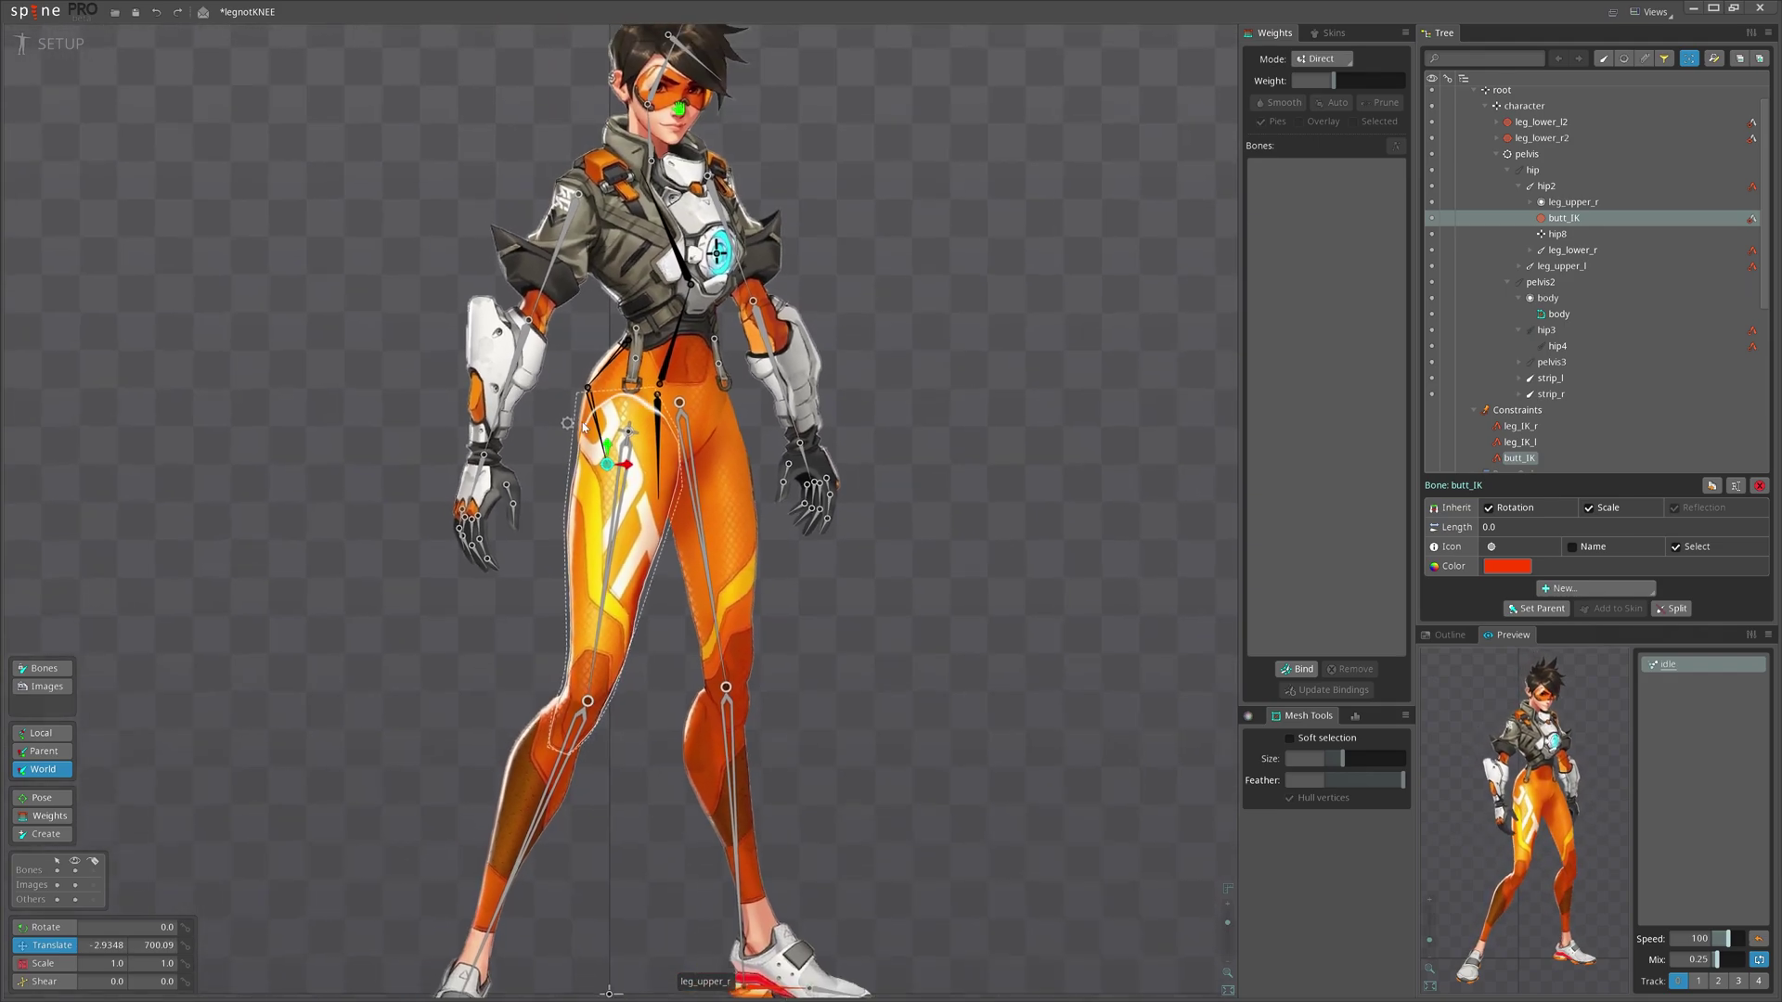
- Test the repositioned butt_IK by moving the pelvis around, undo the moves and save the project
click(569, 416)
drag(957, 209, 983, 159)
drag(982, 159, 1037, 267)
key(ctrl+z)
scroll(824, 395, down, 3)
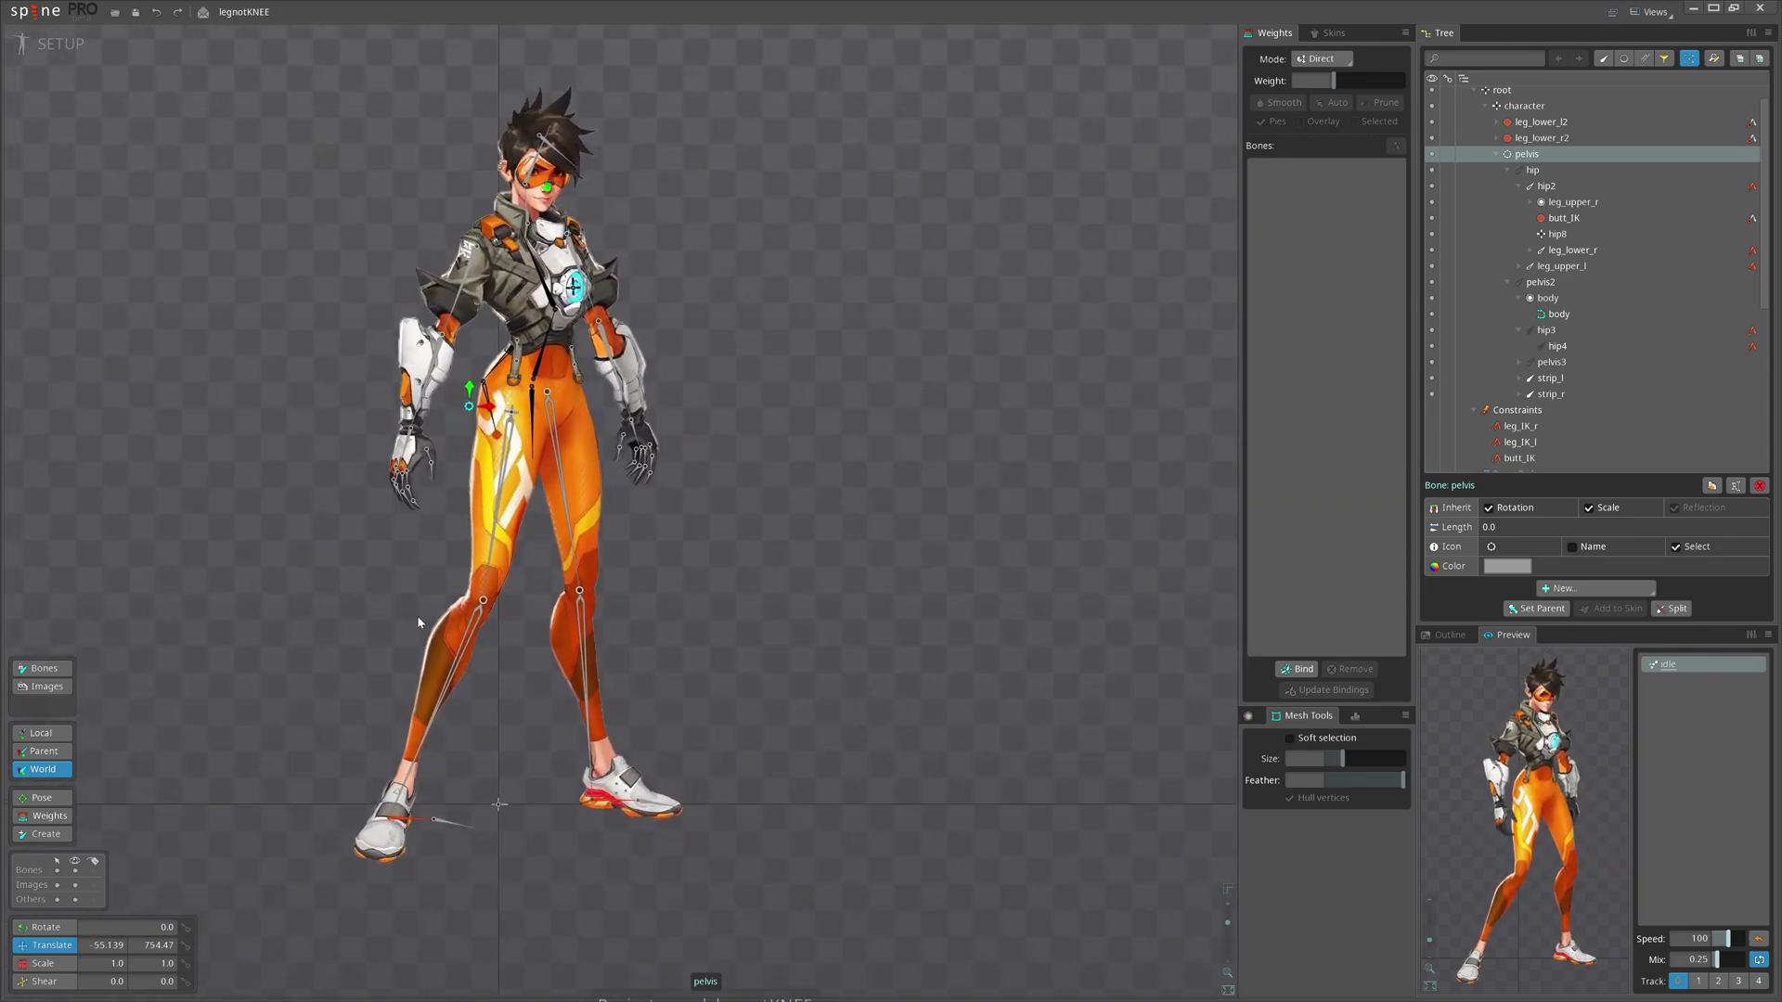
scroll(475, 619, up, 4)
key(ctrl+s)
scroll(476, 620, down, 3)
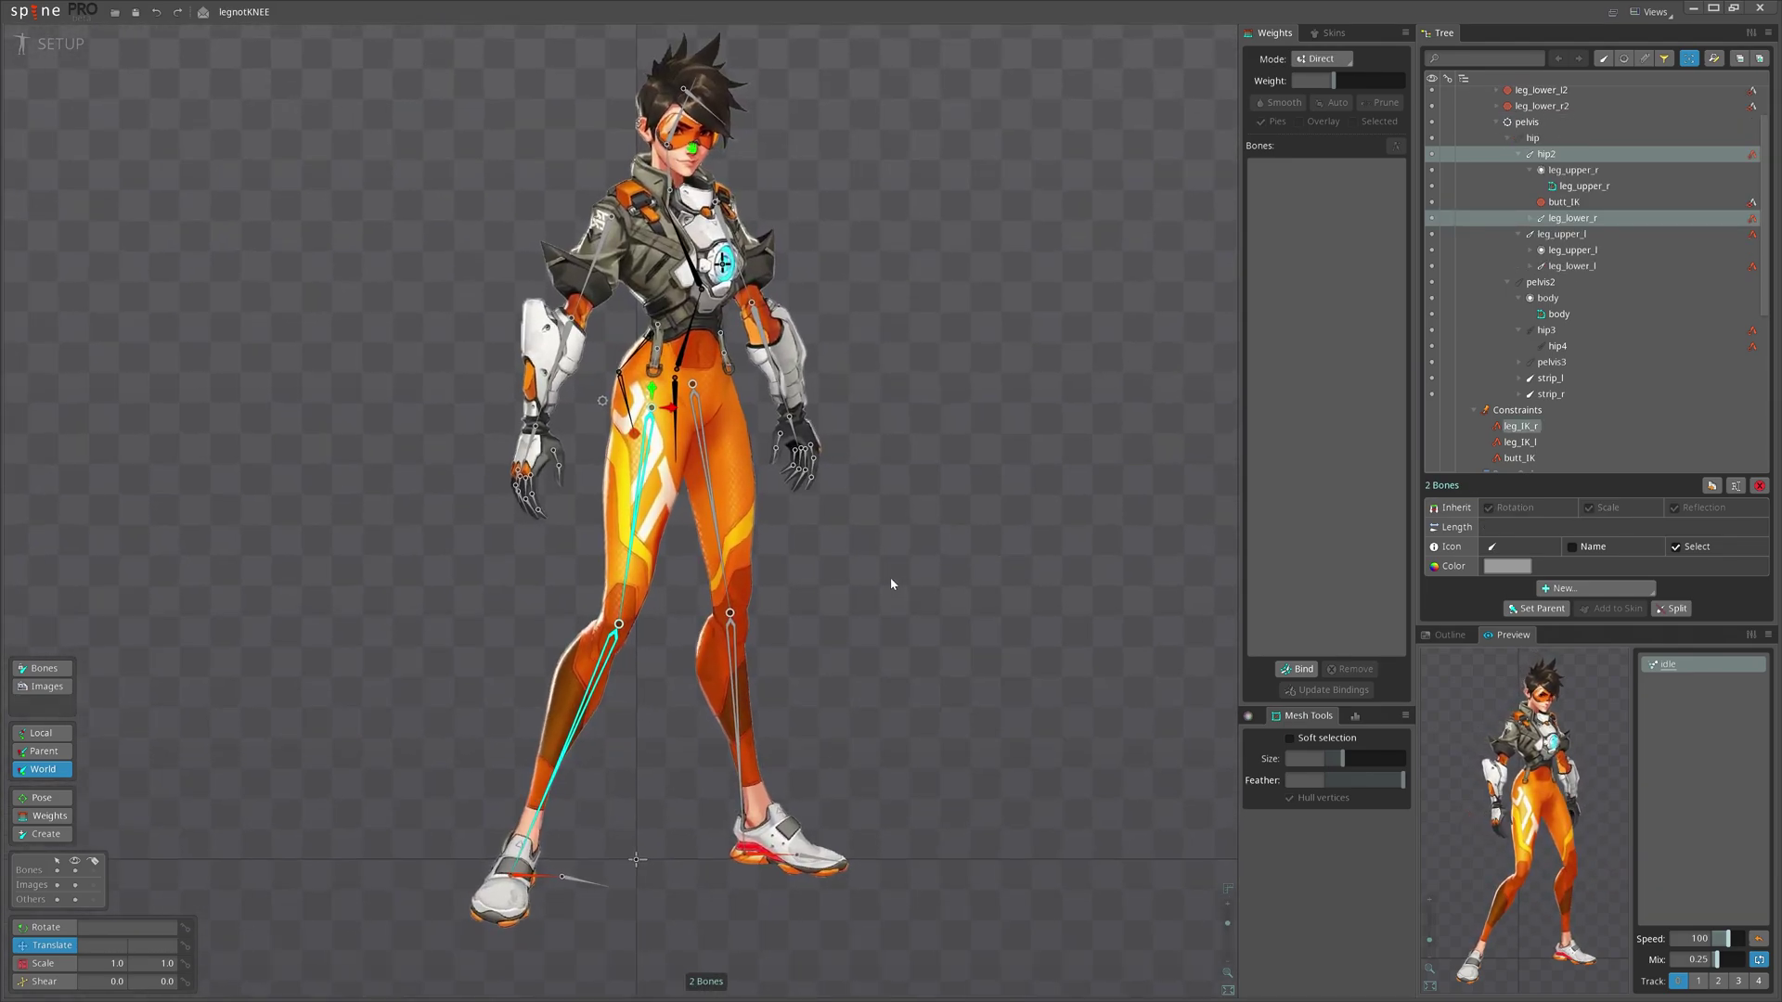
- Examine the right leg's IK bones hip2 and leg_lower_r around the knee, and clear the selection
scroll(890, 584, up, 1)
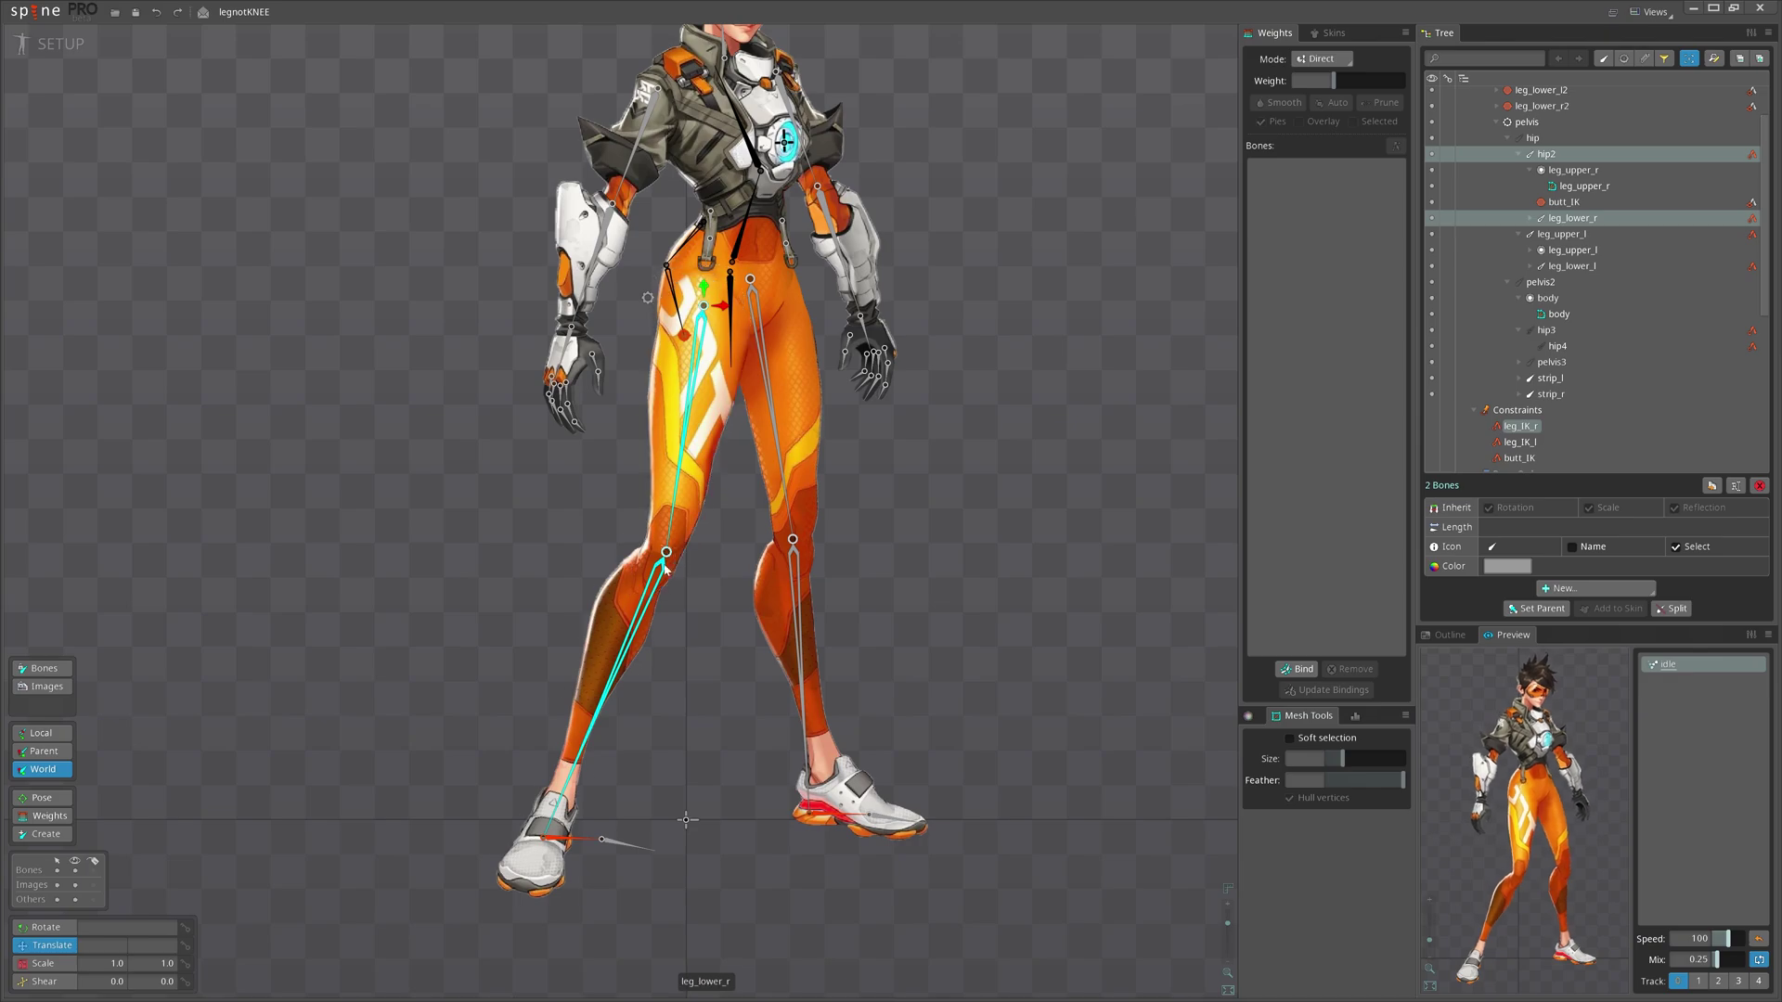
scroll(753, 721, up, 2)
scroll(782, 685, up, 2)
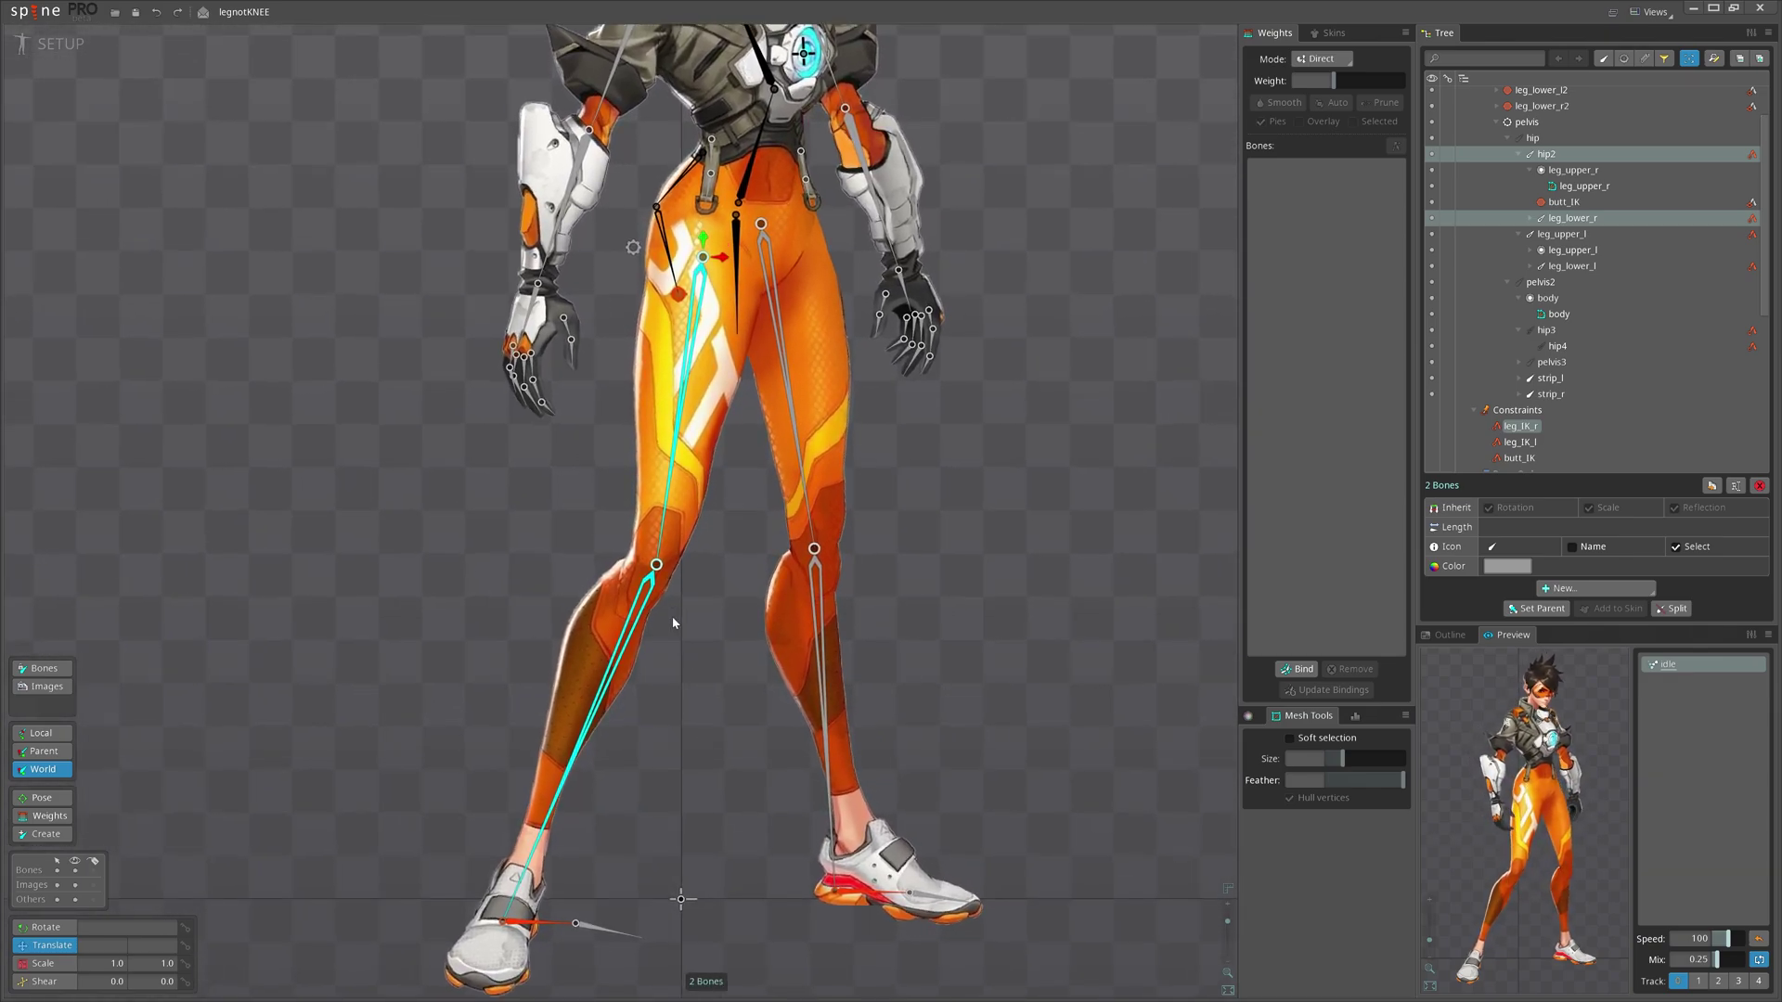
drag(698, 639, 673, 641)
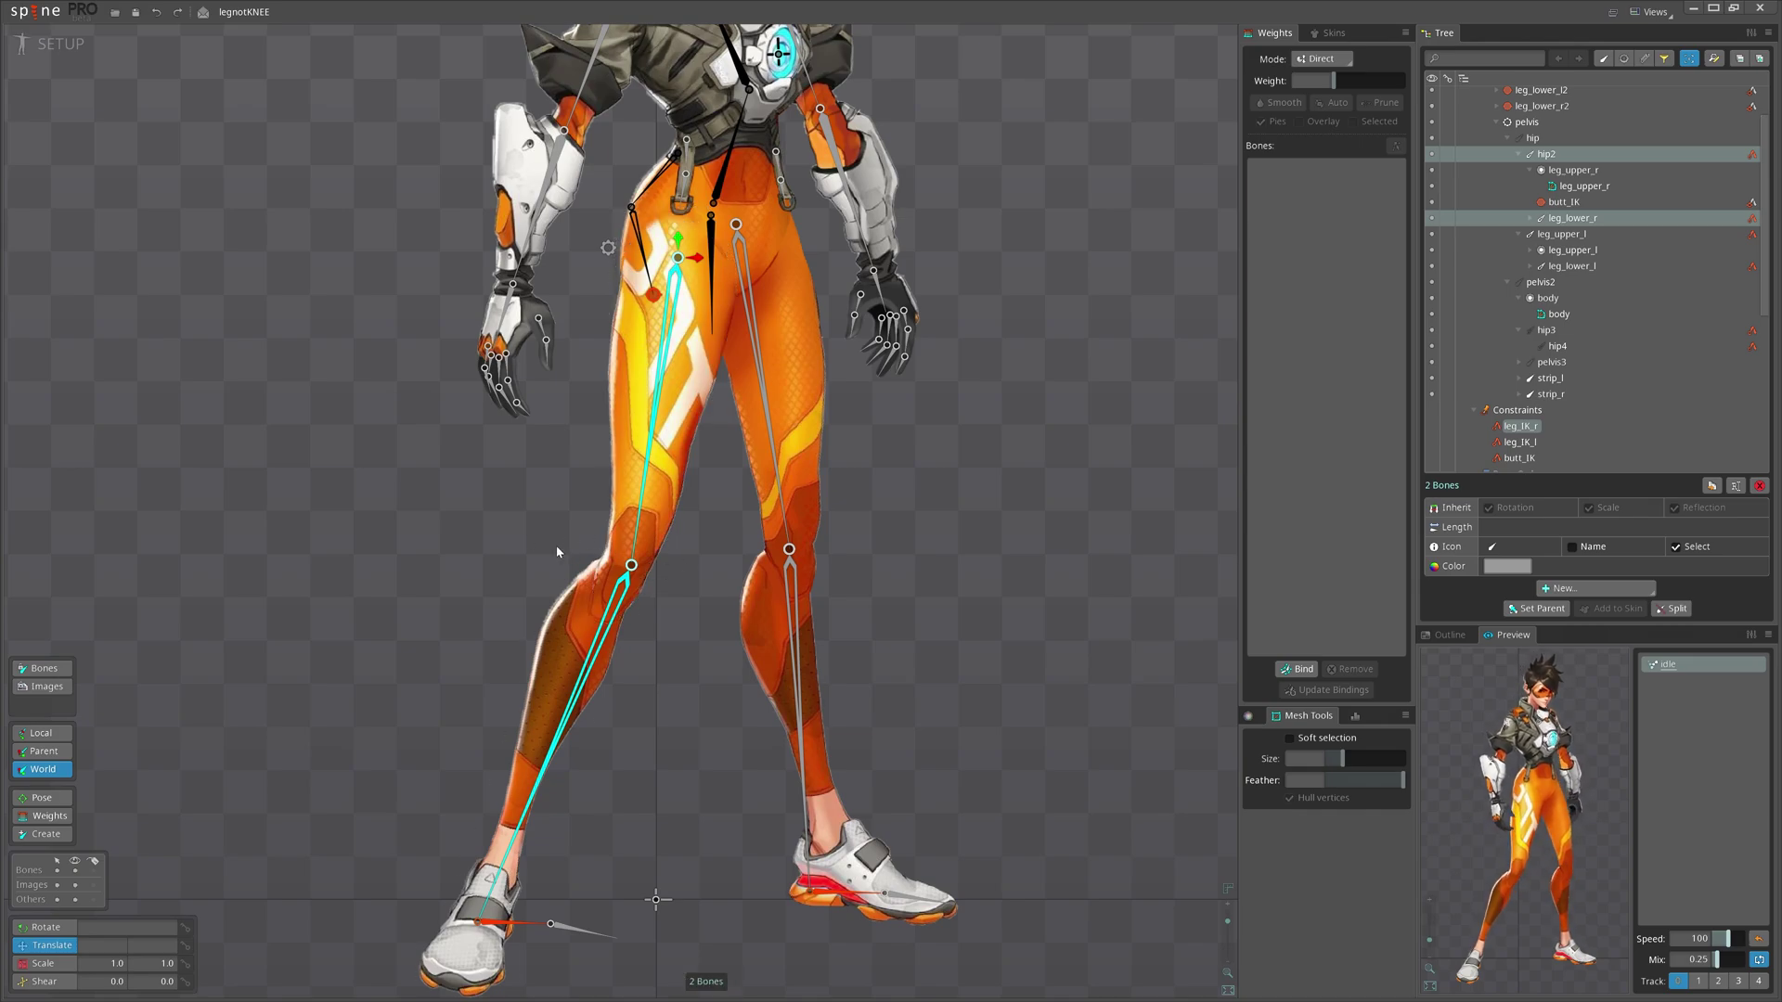
drag(697, 643, 663, 658)
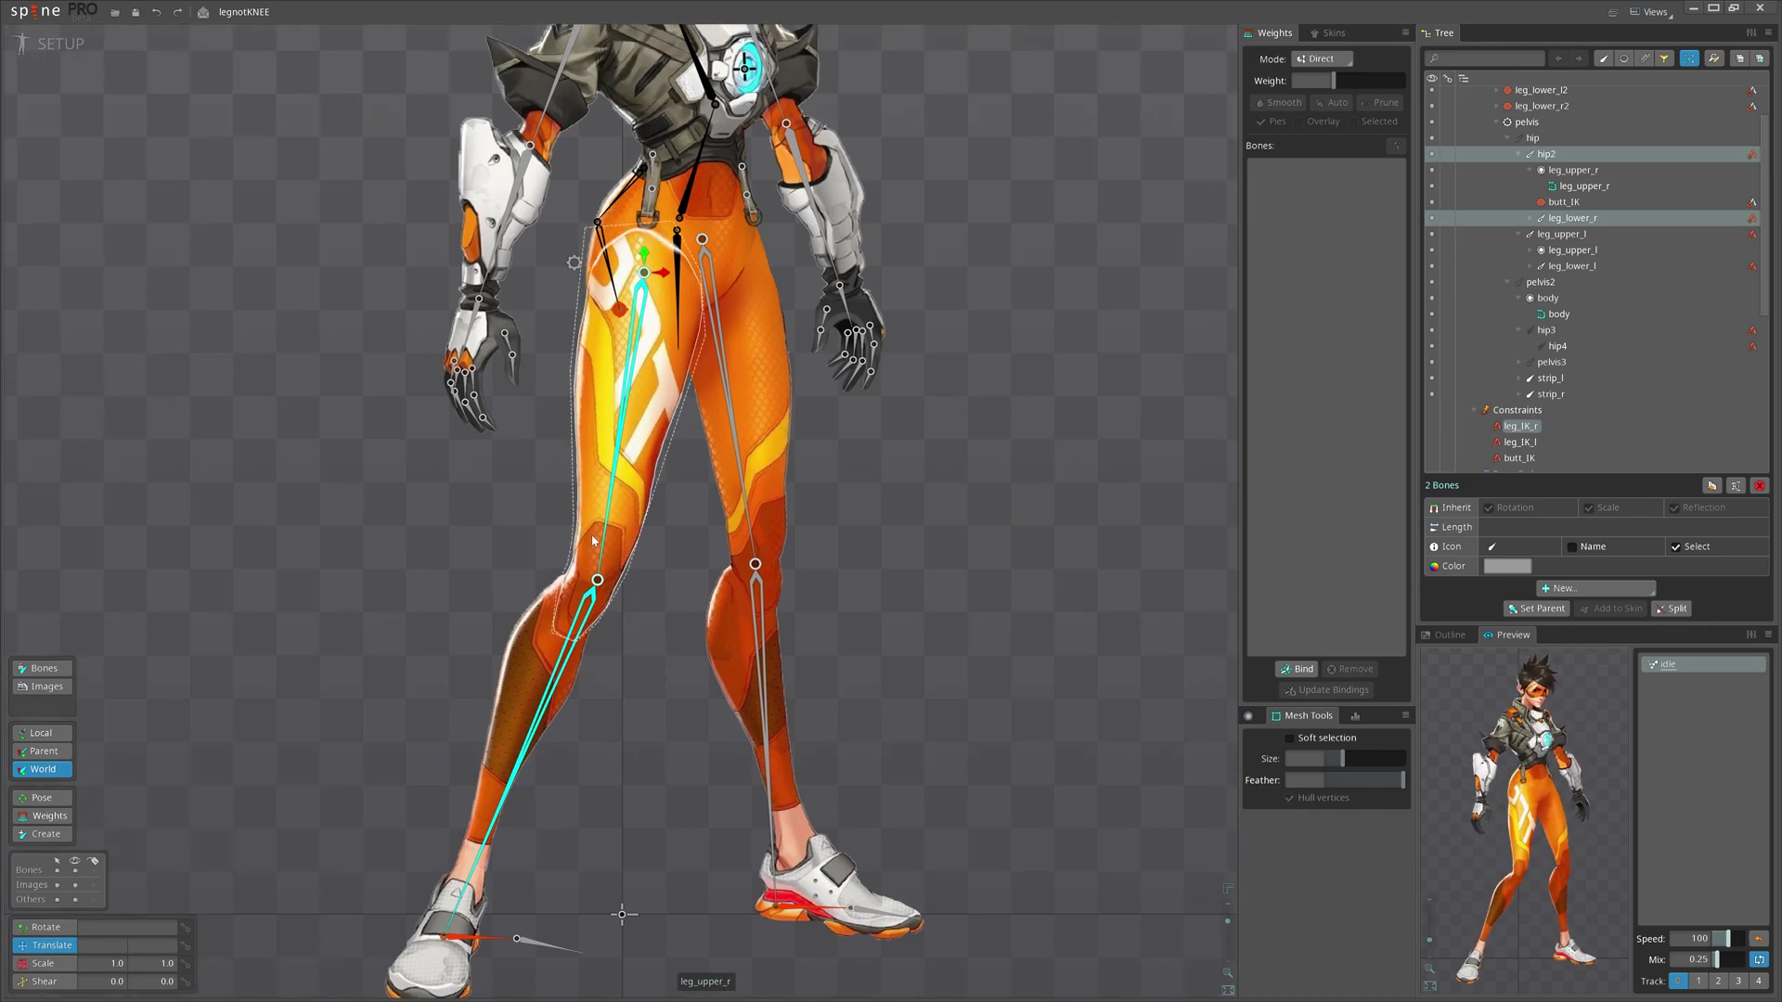
scroll(651, 748, down, 2)
drag(652, 748, 596, 670)
key(space)
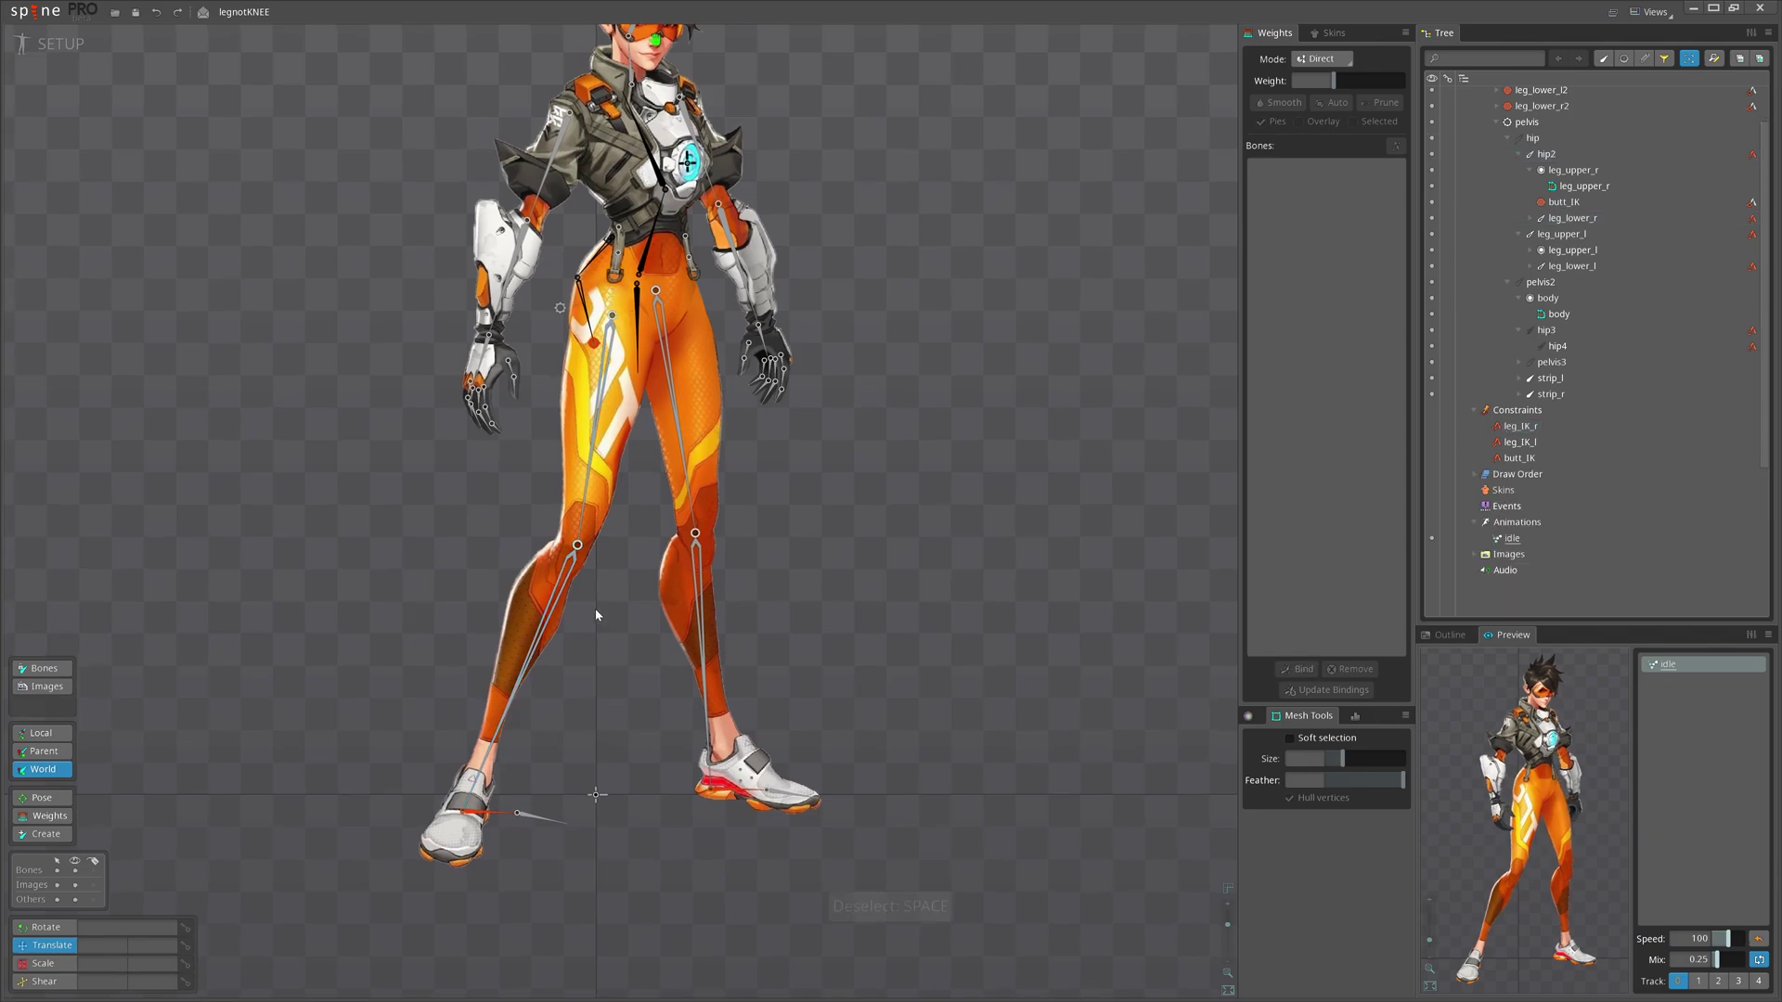
- Try deleting the leg_IK_r constraint to check the right leg bones' pose, and undo the deletion
click(1519, 427)
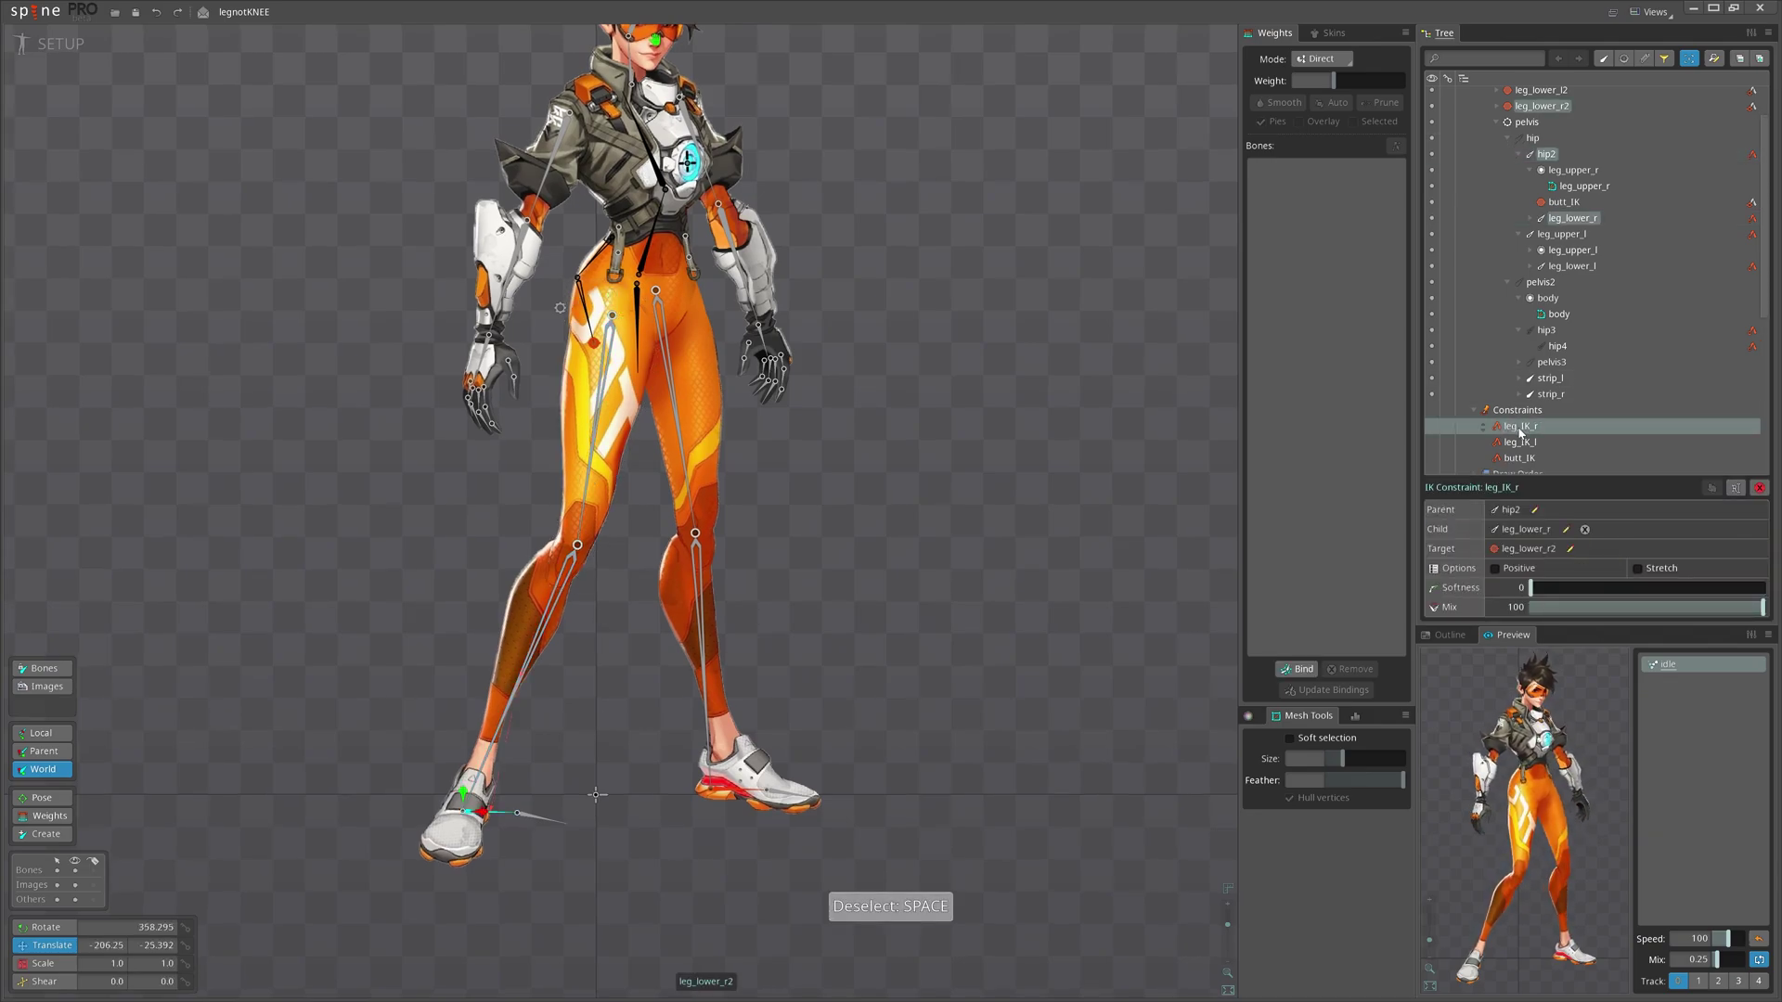
key(Delete)
key(Return)
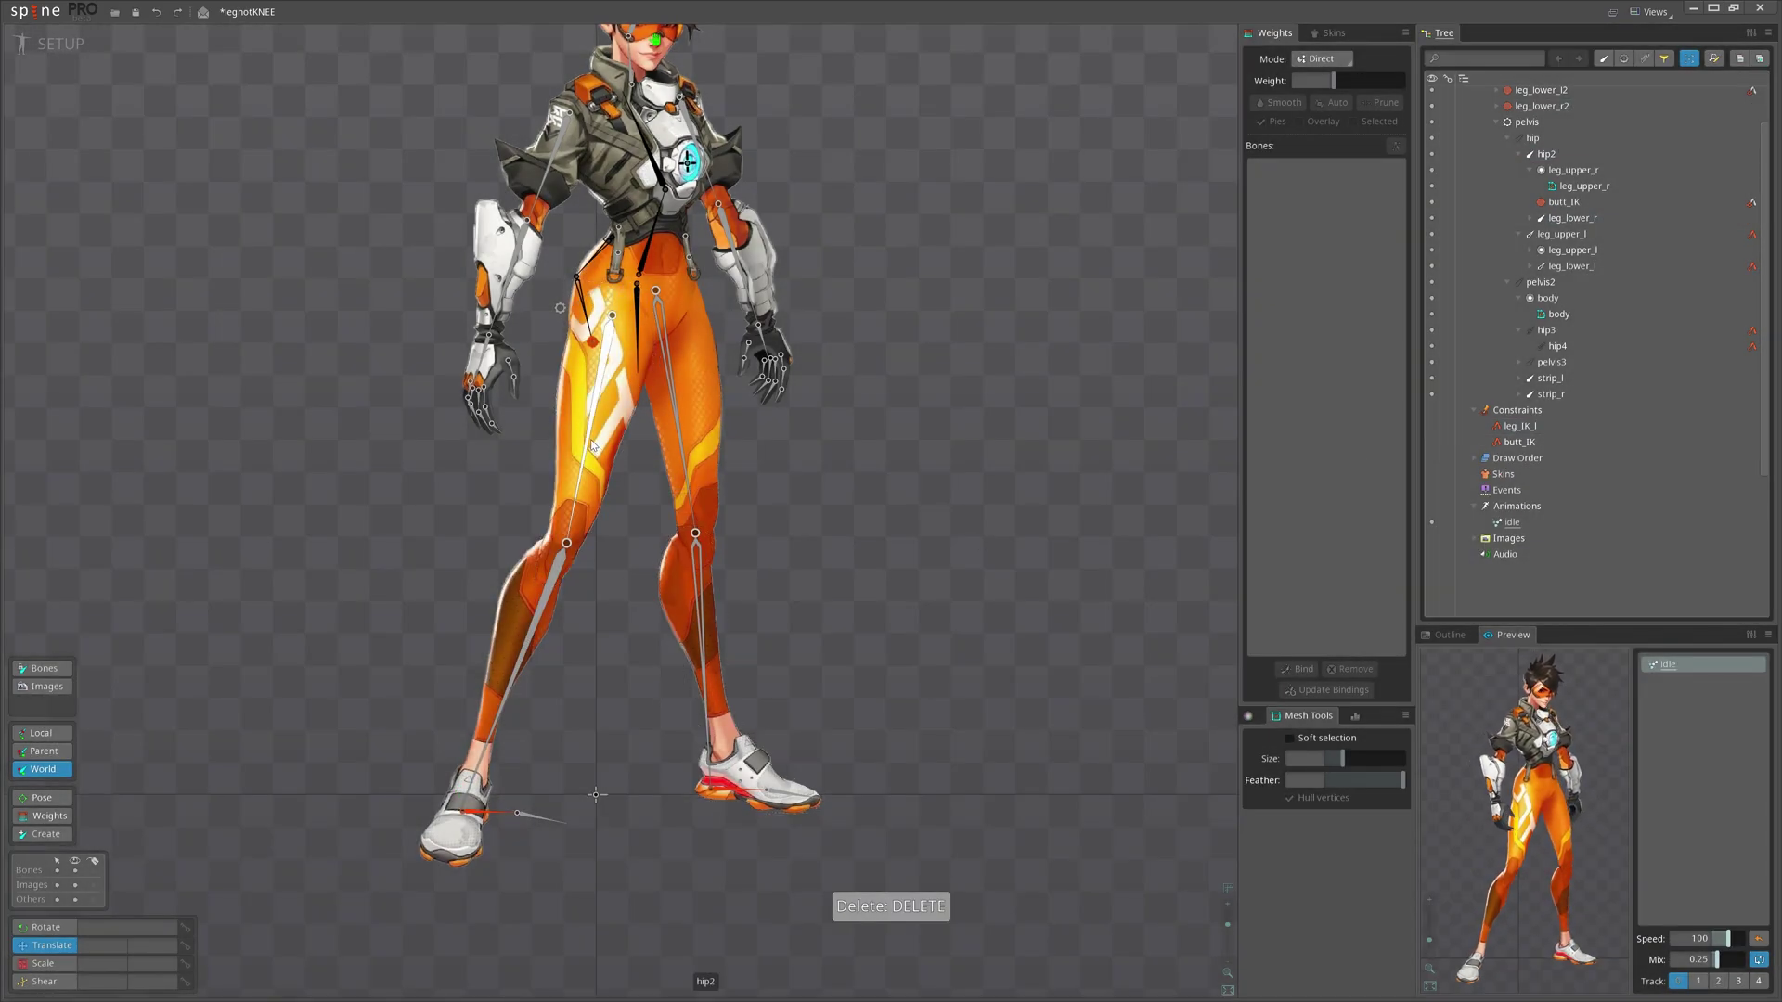
click(598, 444)
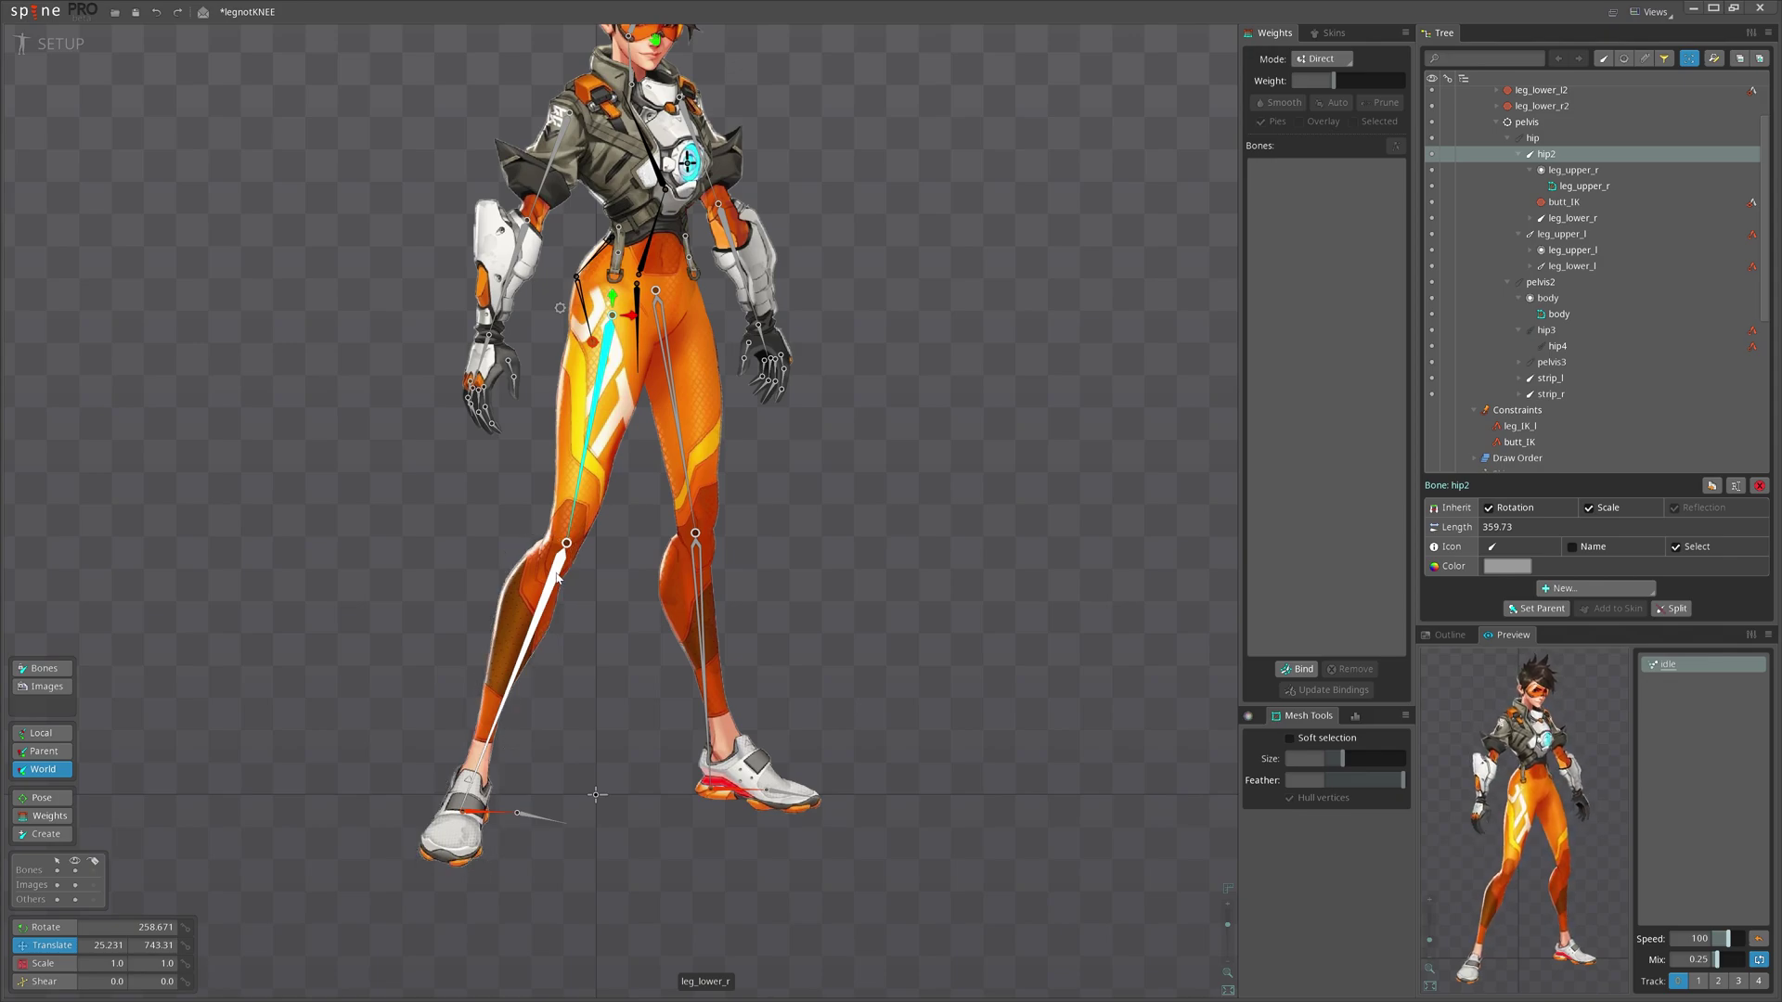
key(ctrl+z)
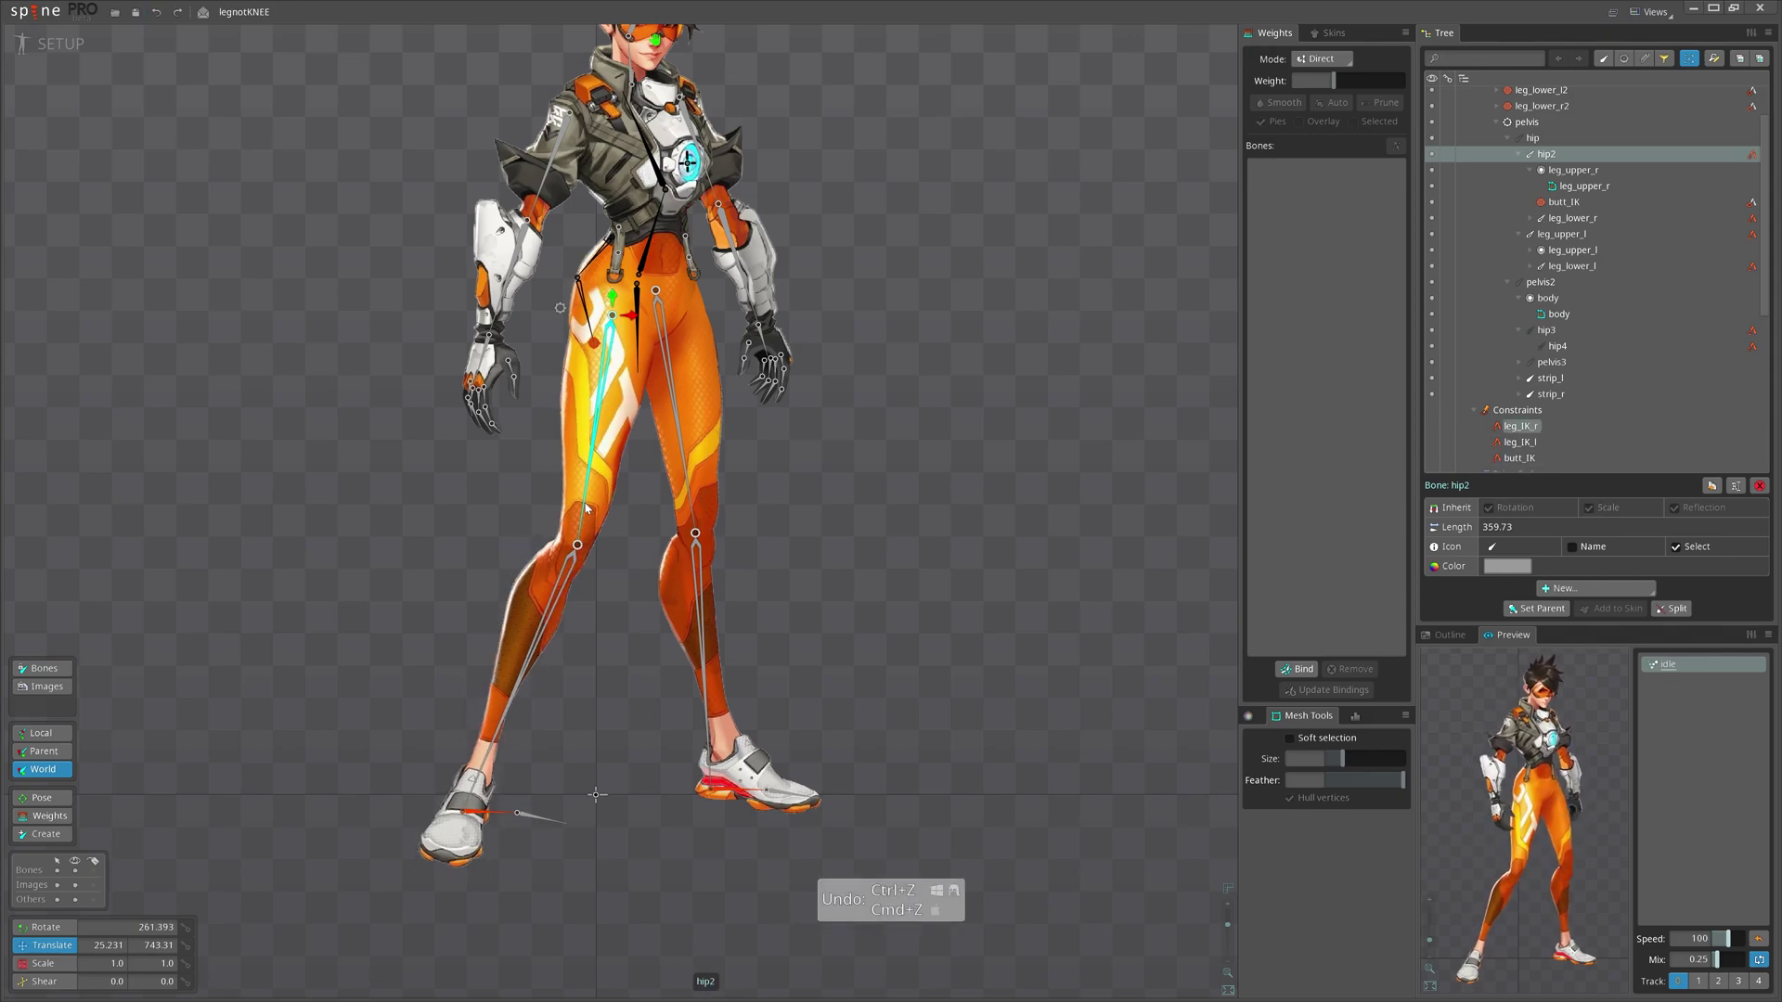
- Copy the bone transforms of hip2 and leg_lower_r while leg_IK_r still controls them
ctrl+click(566, 576)
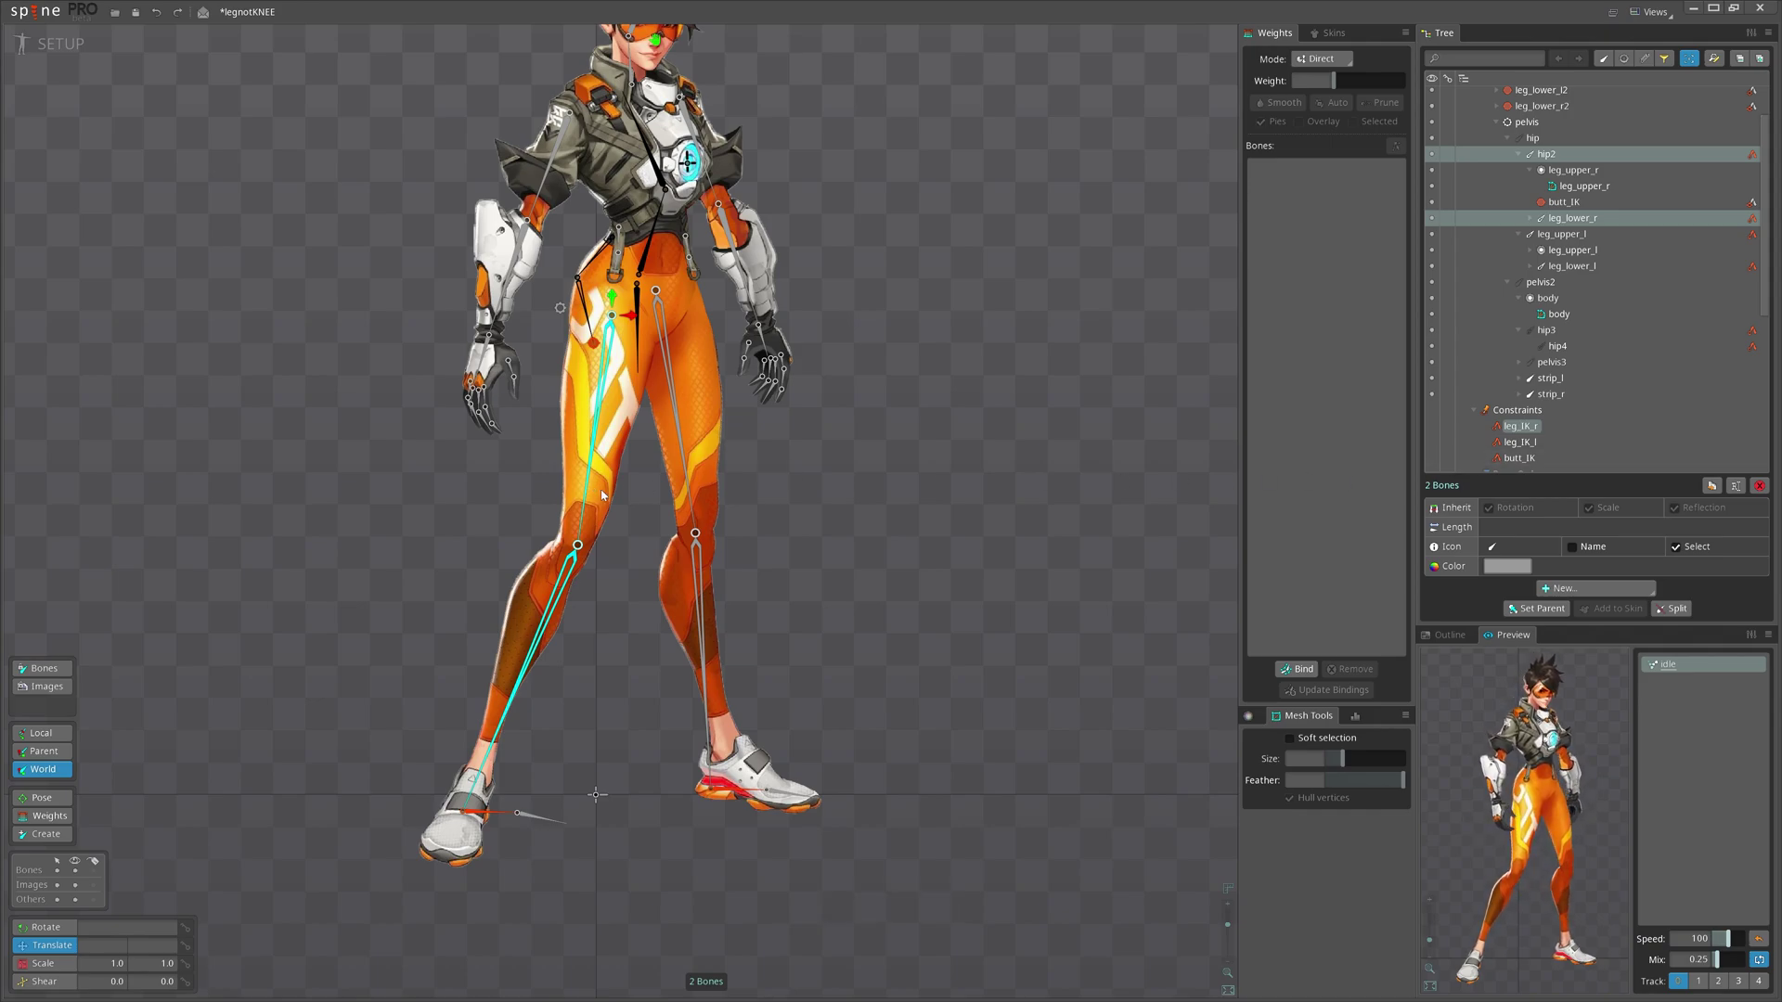
key(ctrl+c)
drag(630, 603, 652, 609)
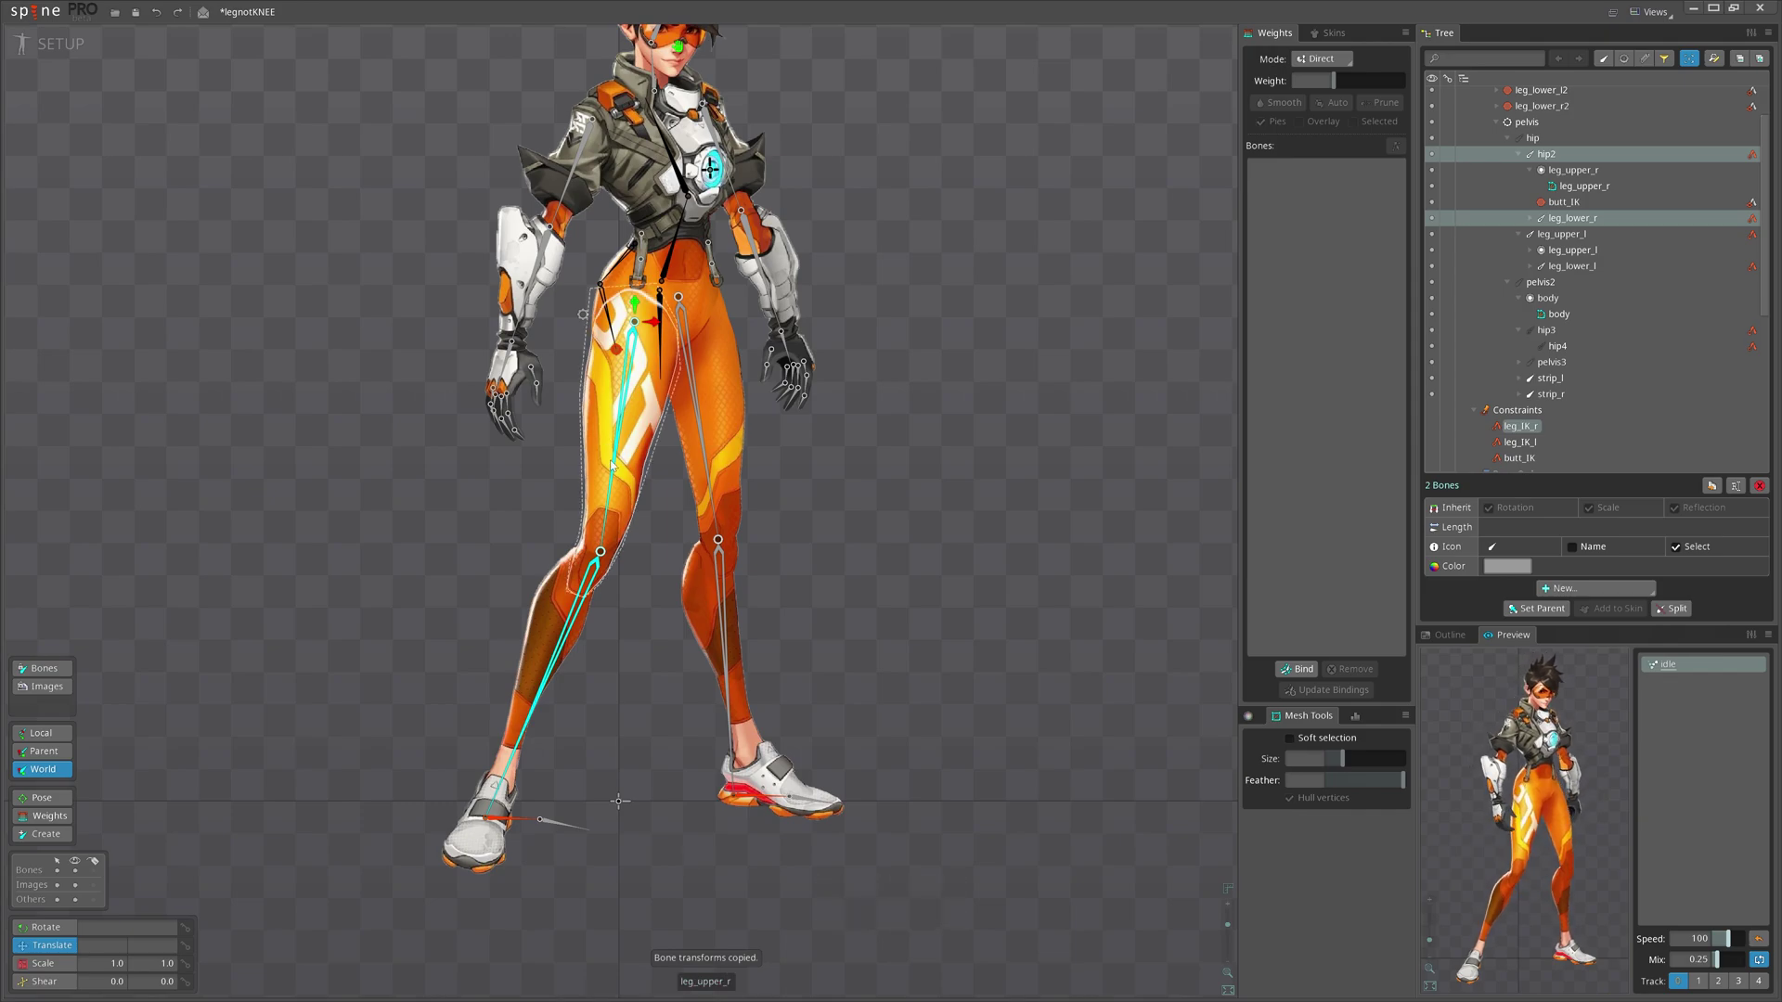
drag(900, 585, 912, 624)
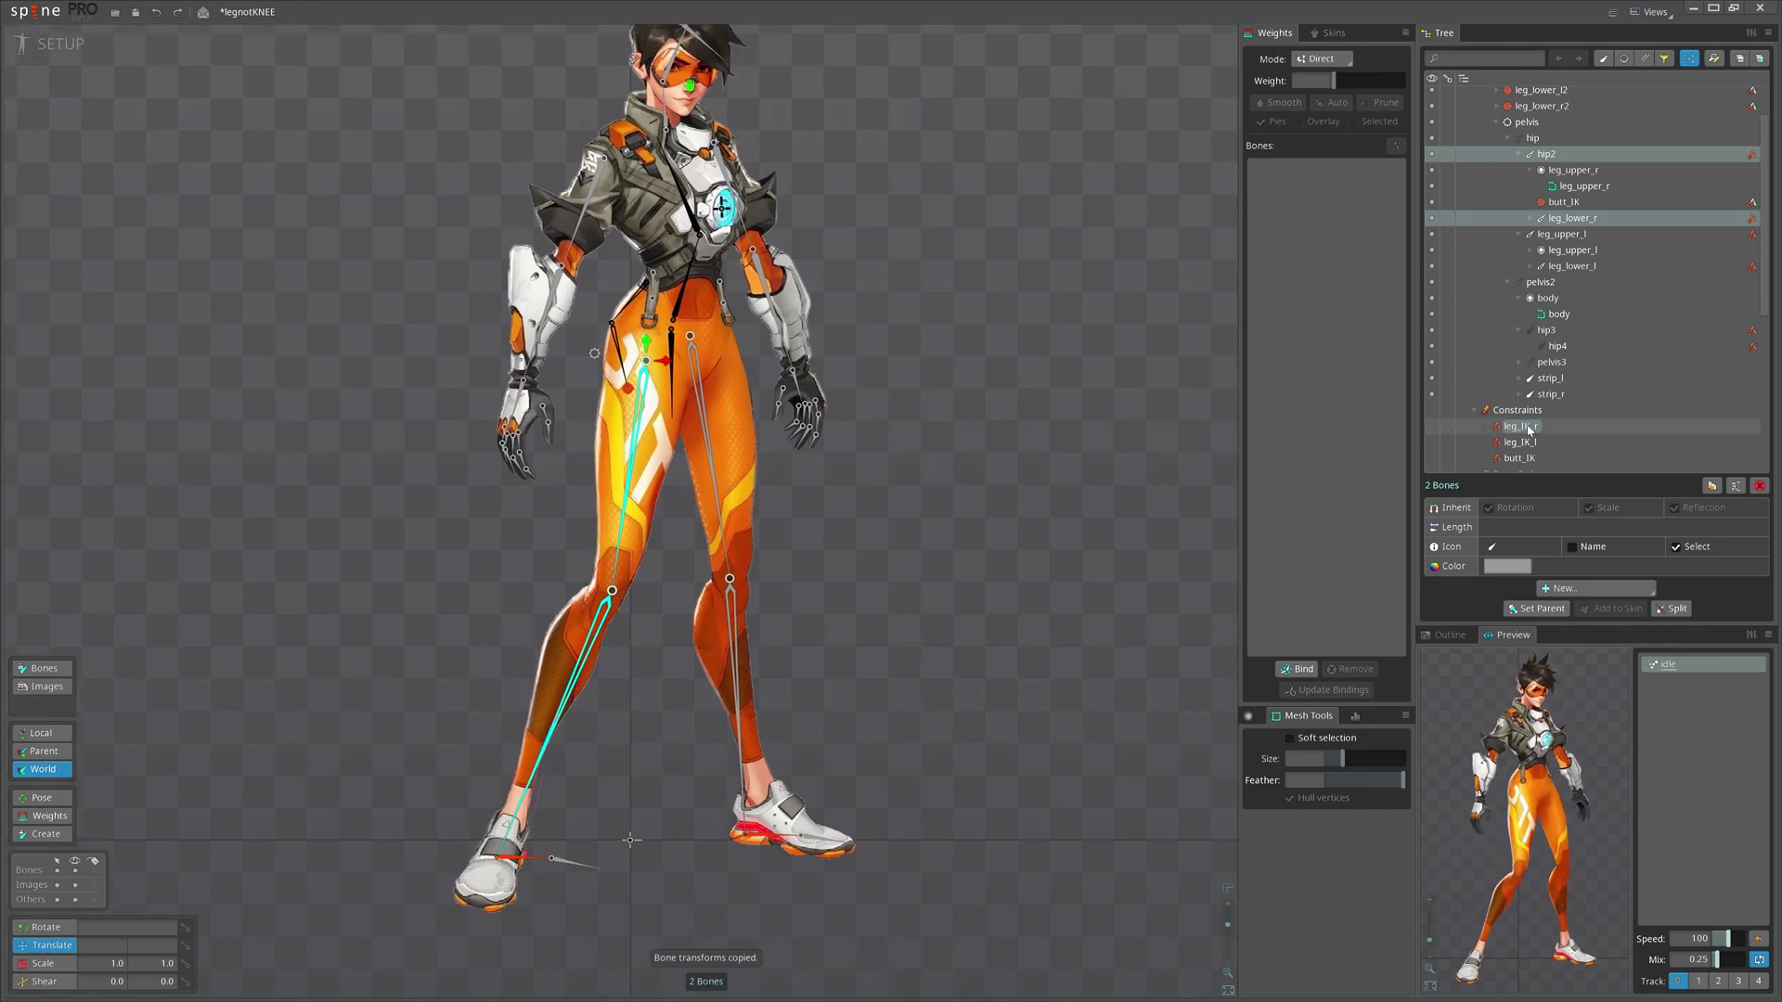
- Delete the leg_IK_r constraint
click(1522, 427)
key(Delete)
click(616, 541)
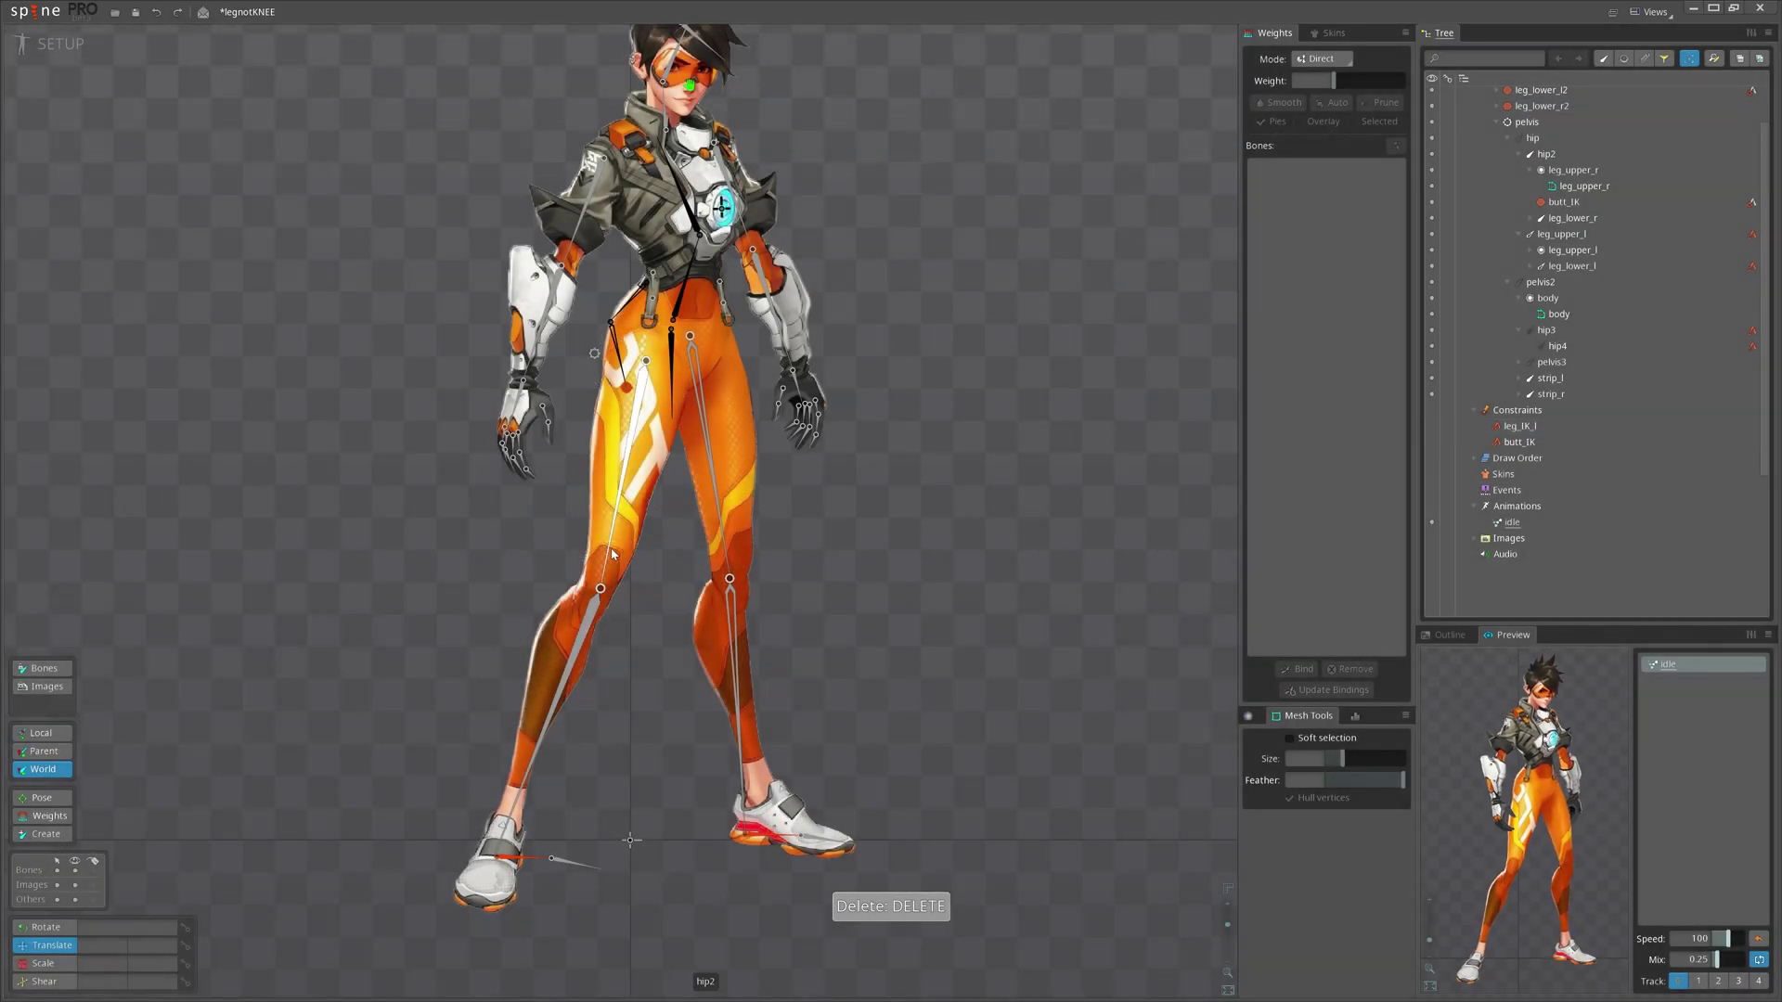
- Paste the copied transforms onto hip2 and leg_lower_r to restore the right leg's pose
click(612, 554)
ctrl+click(599, 613)
scroll(926, 547, down, 3)
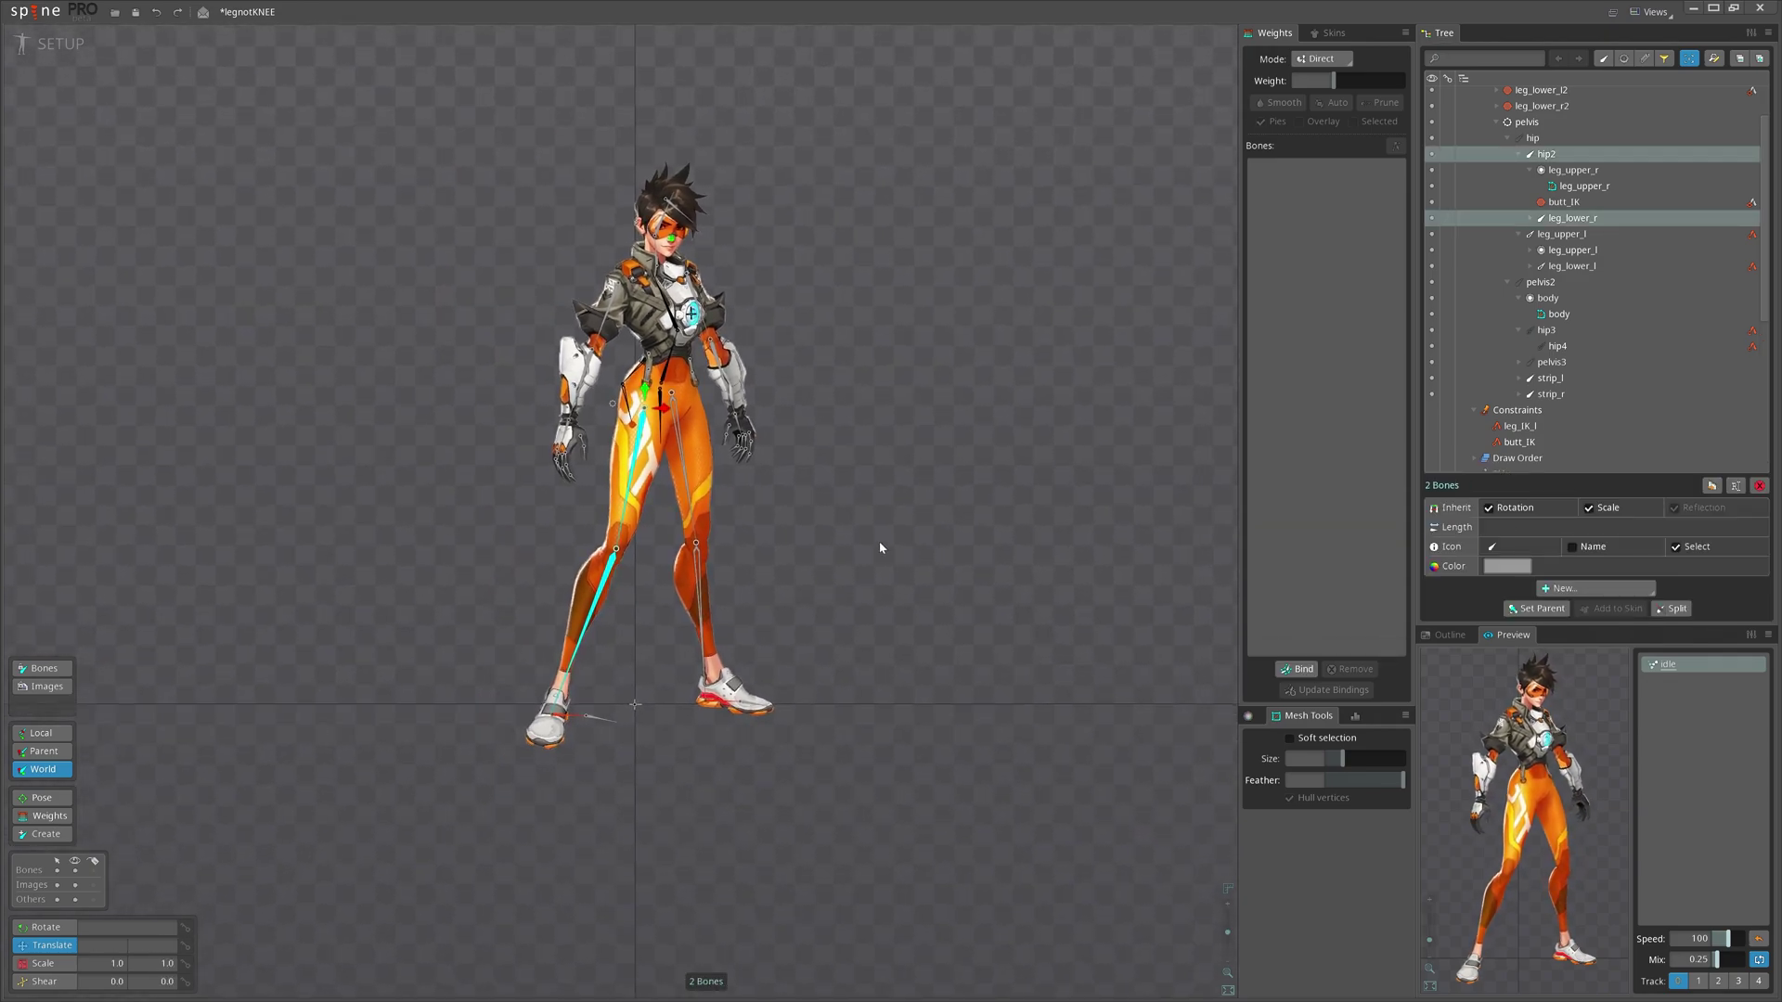
key(ctrl+v)
scroll(880, 548, up, 5)
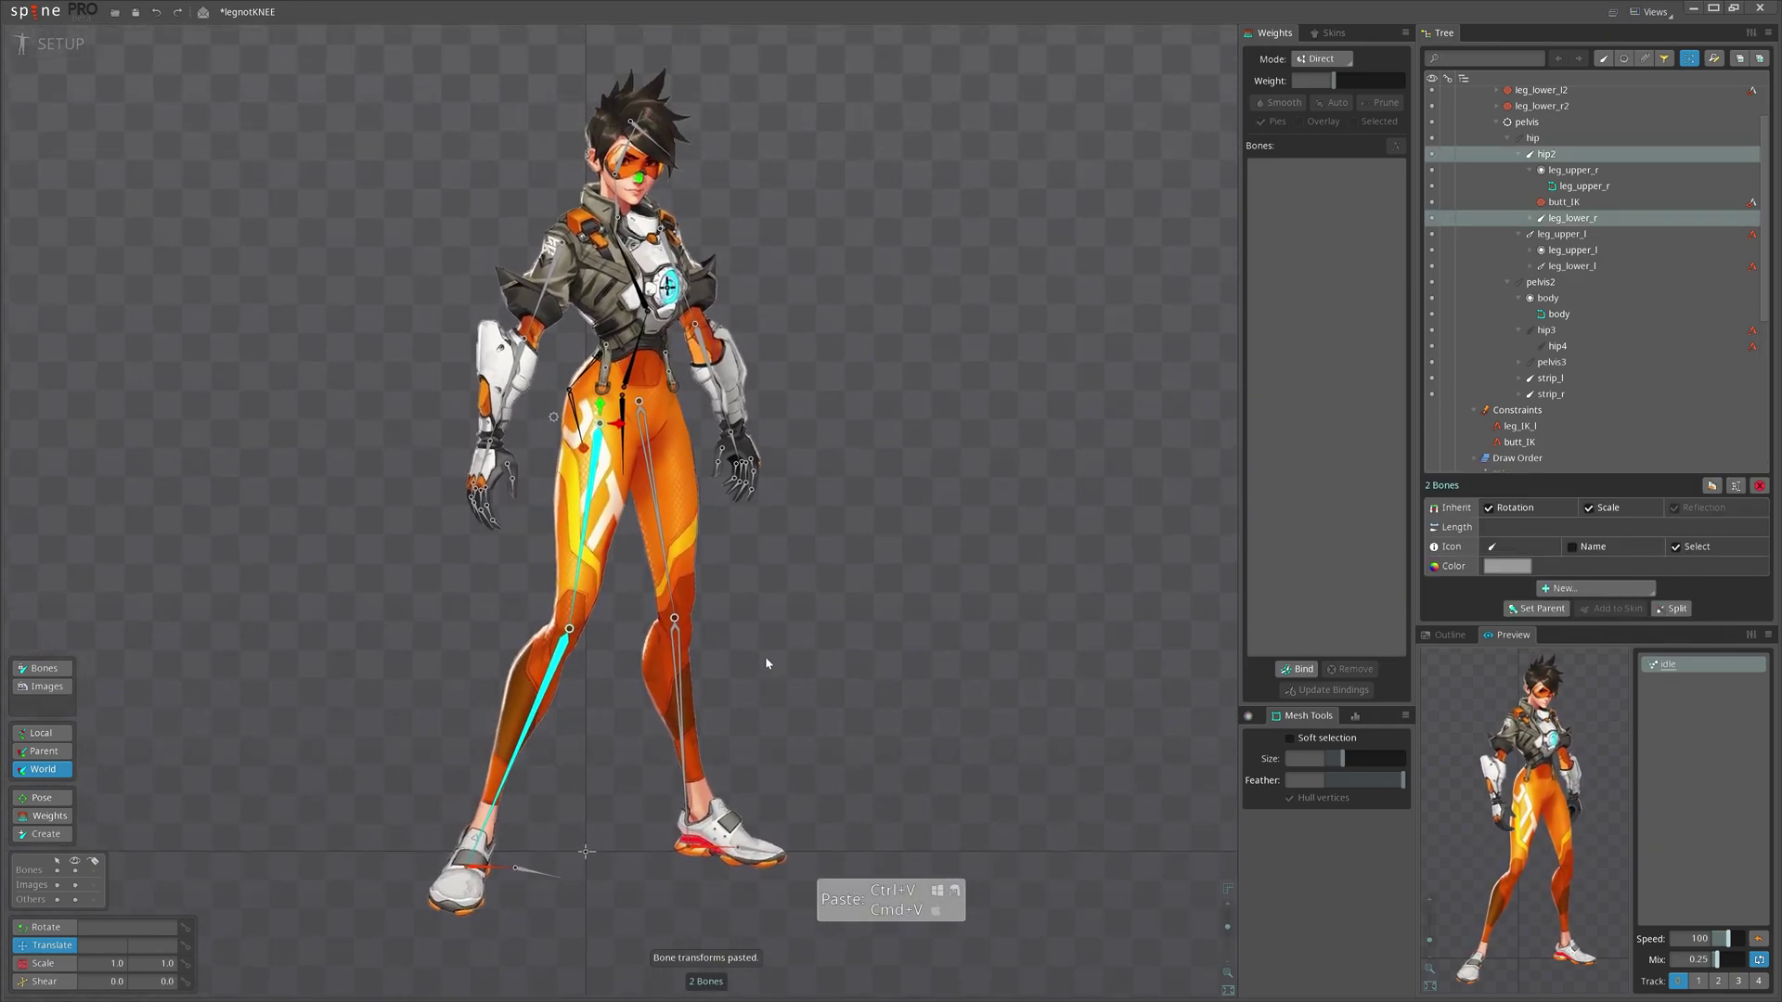
scroll(576, 739, up, 2)
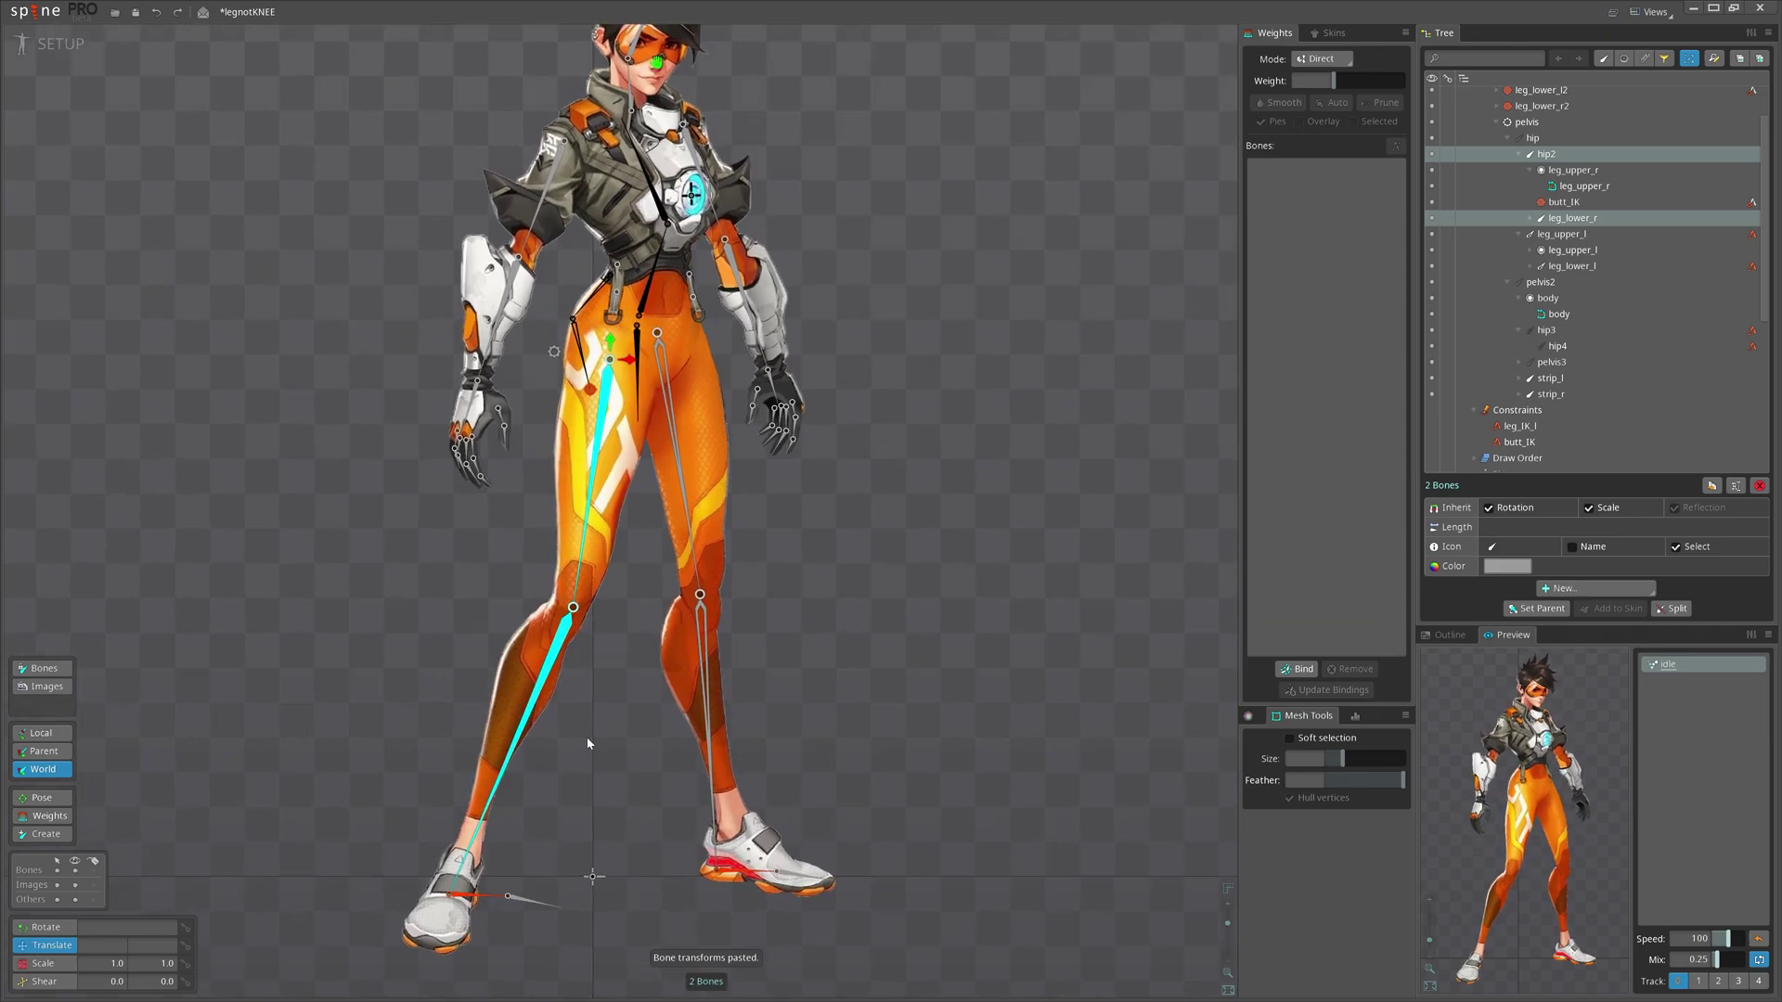
scroll(591, 749, down, 1)
scroll(588, 733, up, 2)
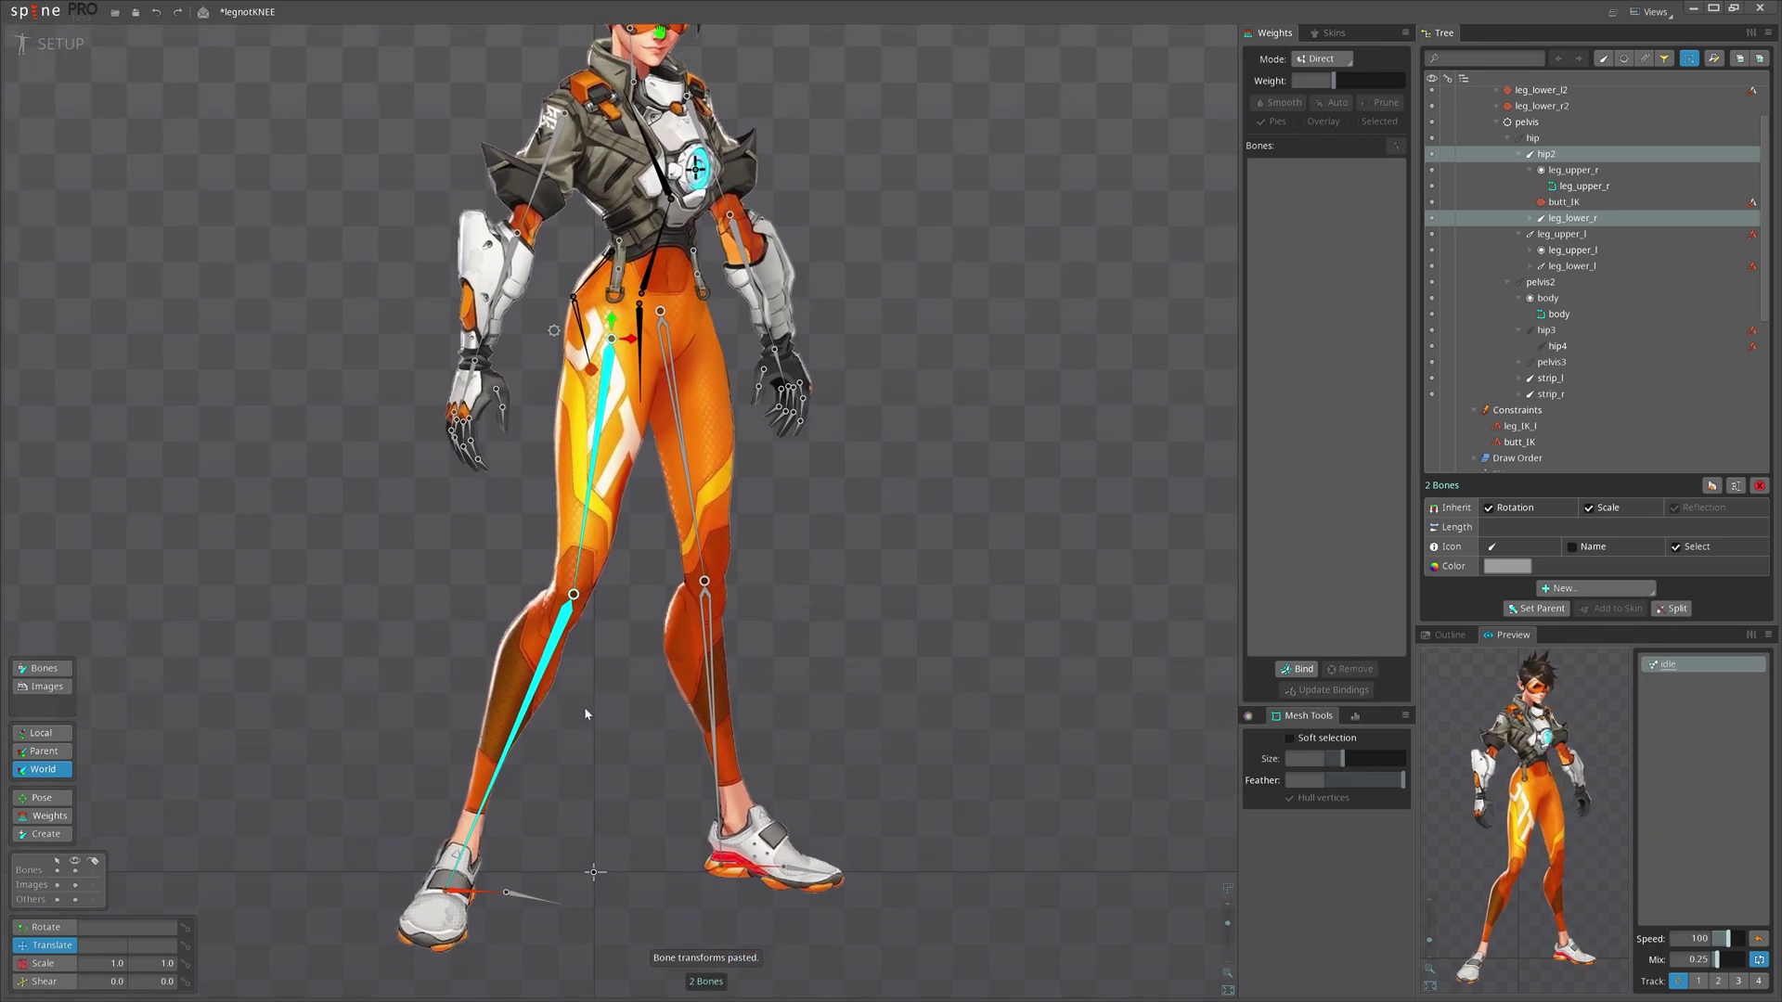
- Duplicate the hip2 bone with its children, and delete the leg_upper_r2 slot from the copy
click(1563, 158)
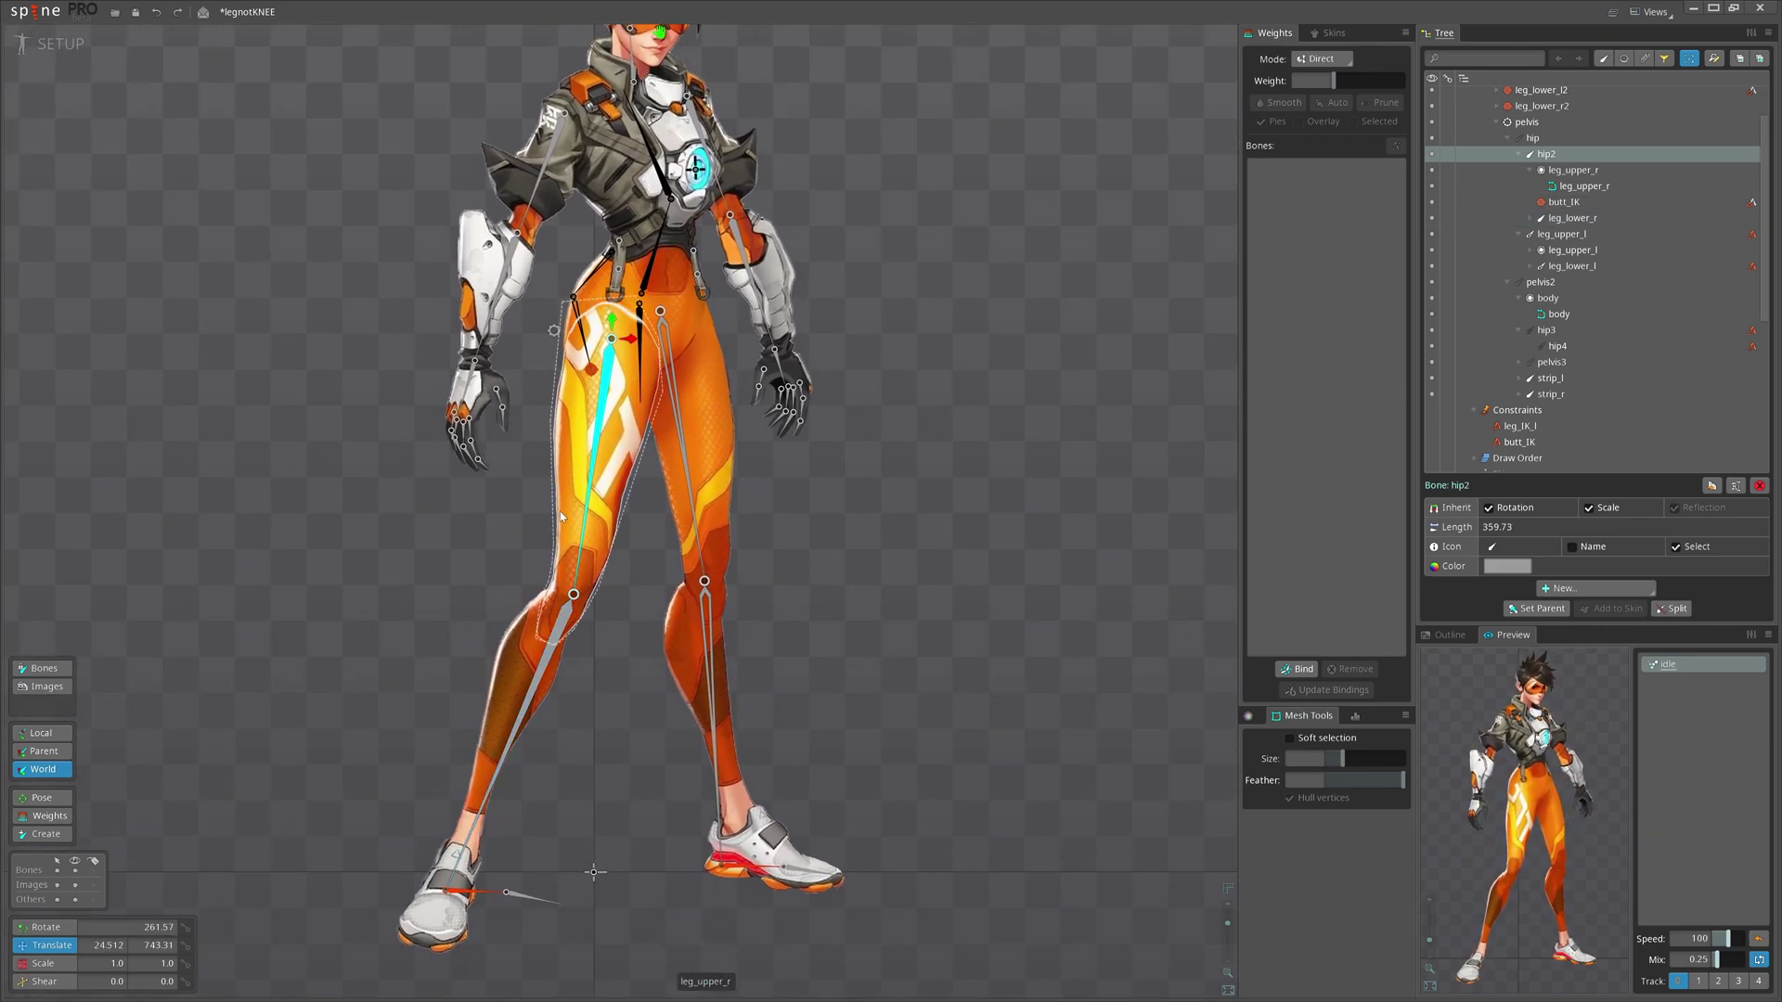
click(1712, 486)
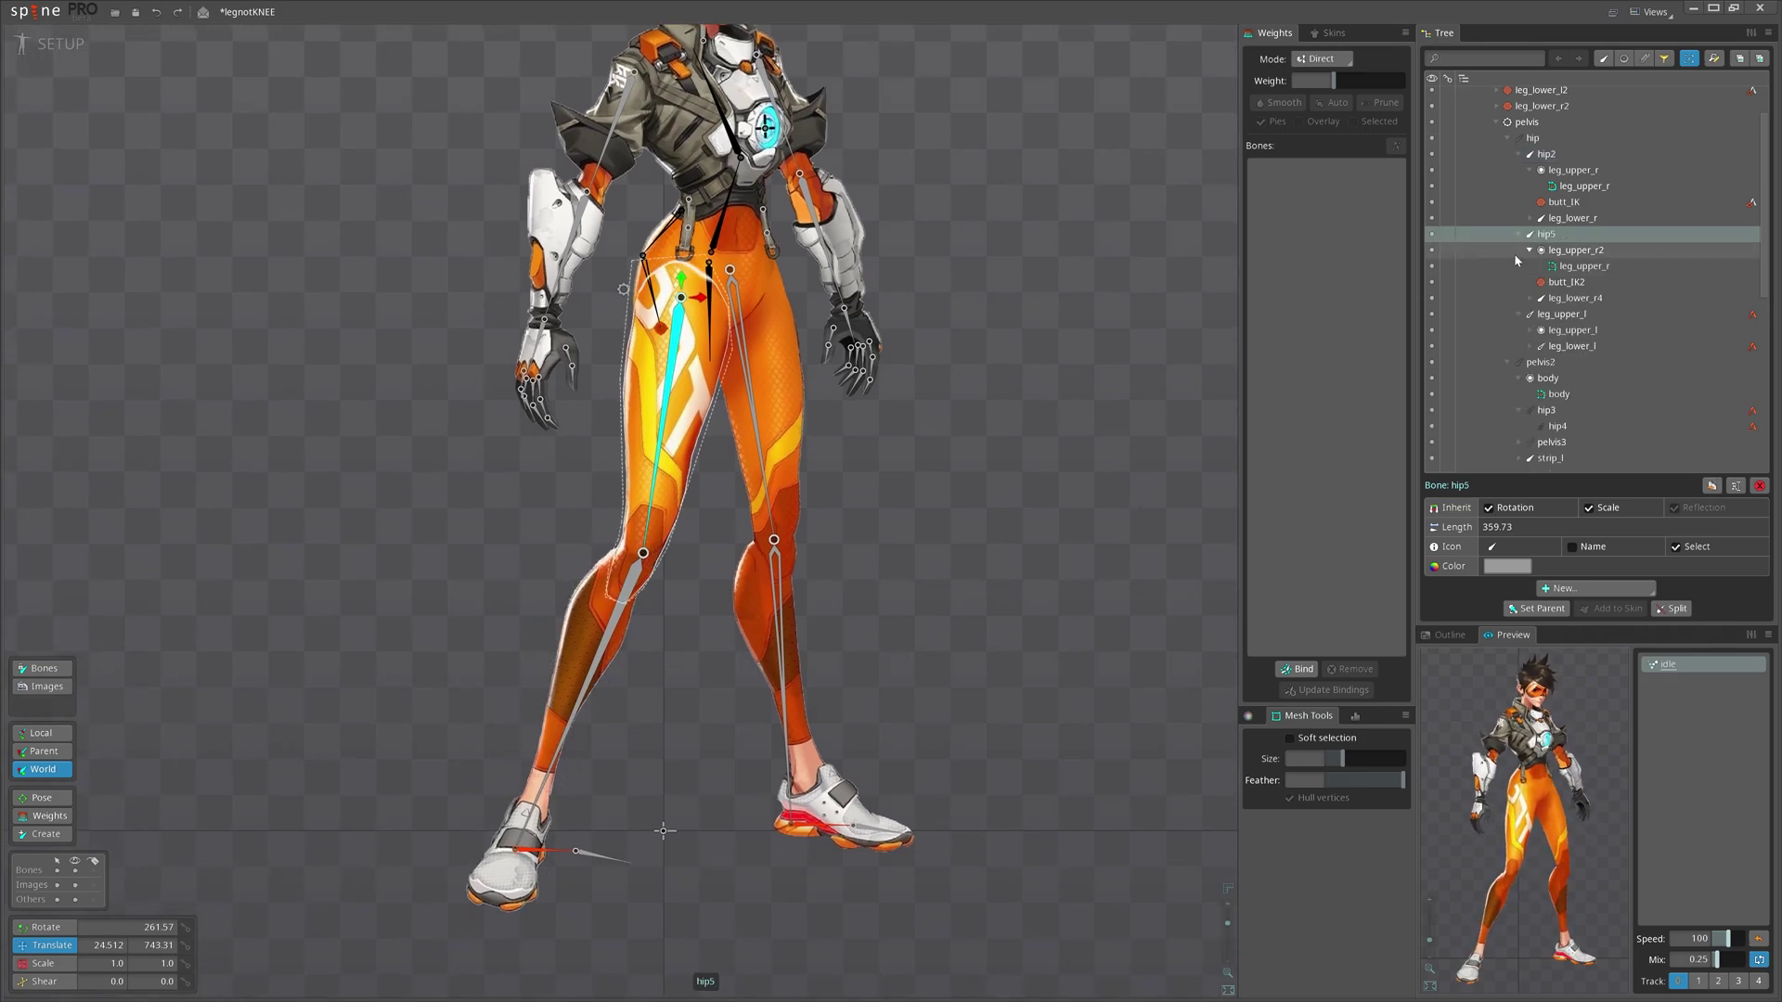
click(1577, 251)
key(Delete)
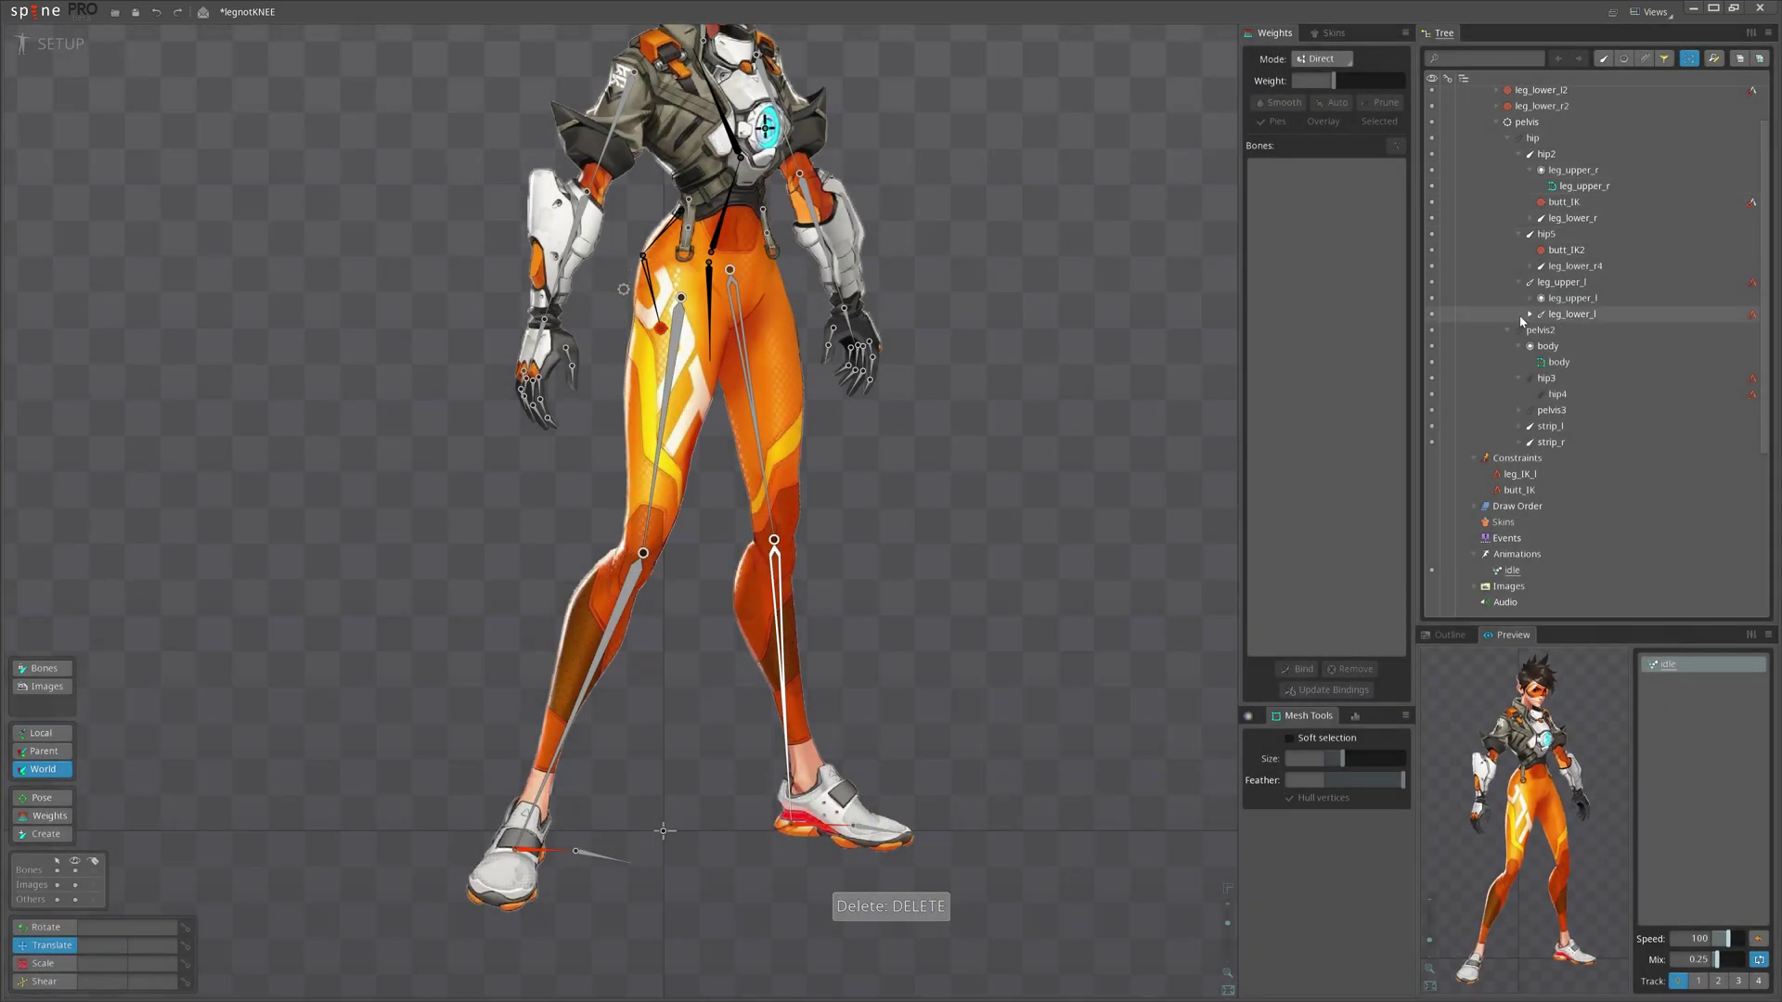
- Delete the child item under leg_lower_r4 and the butt_IK2 bone, leaving only the two duplicated leg bones
click(1530, 266)
click(1583, 283)
key(Delete)
key(Return)
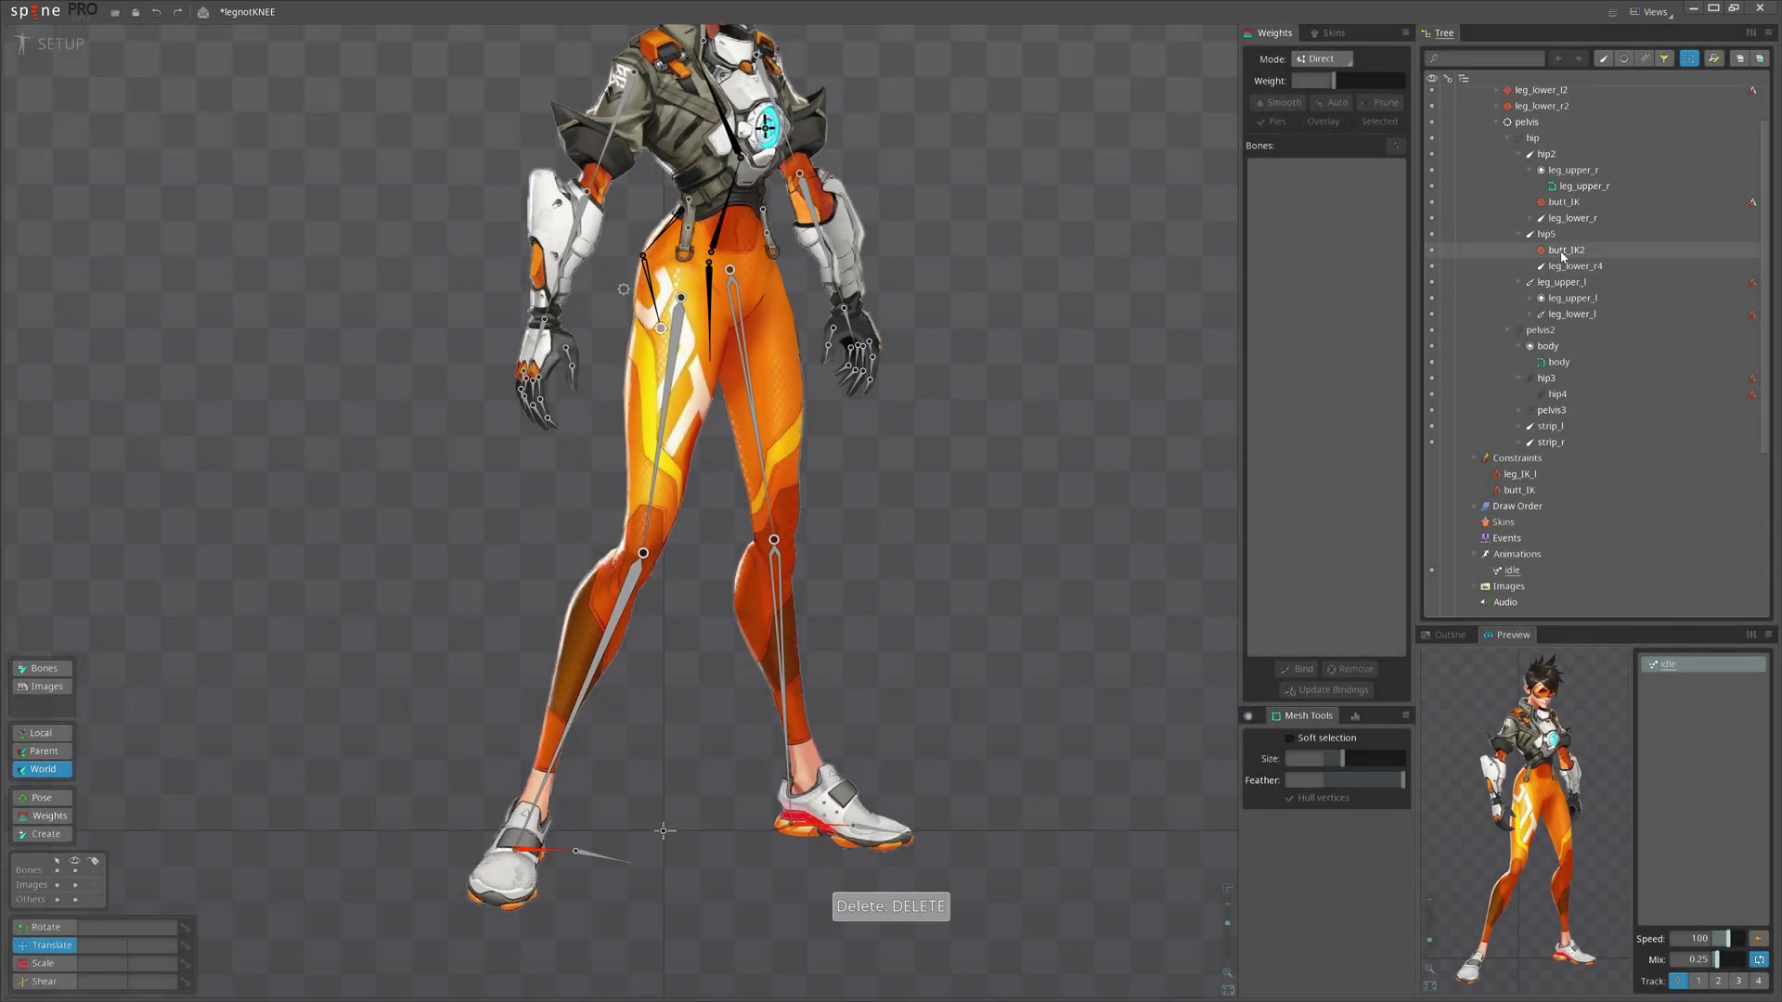
click(1561, 252)
key(Delete)
key(Return)
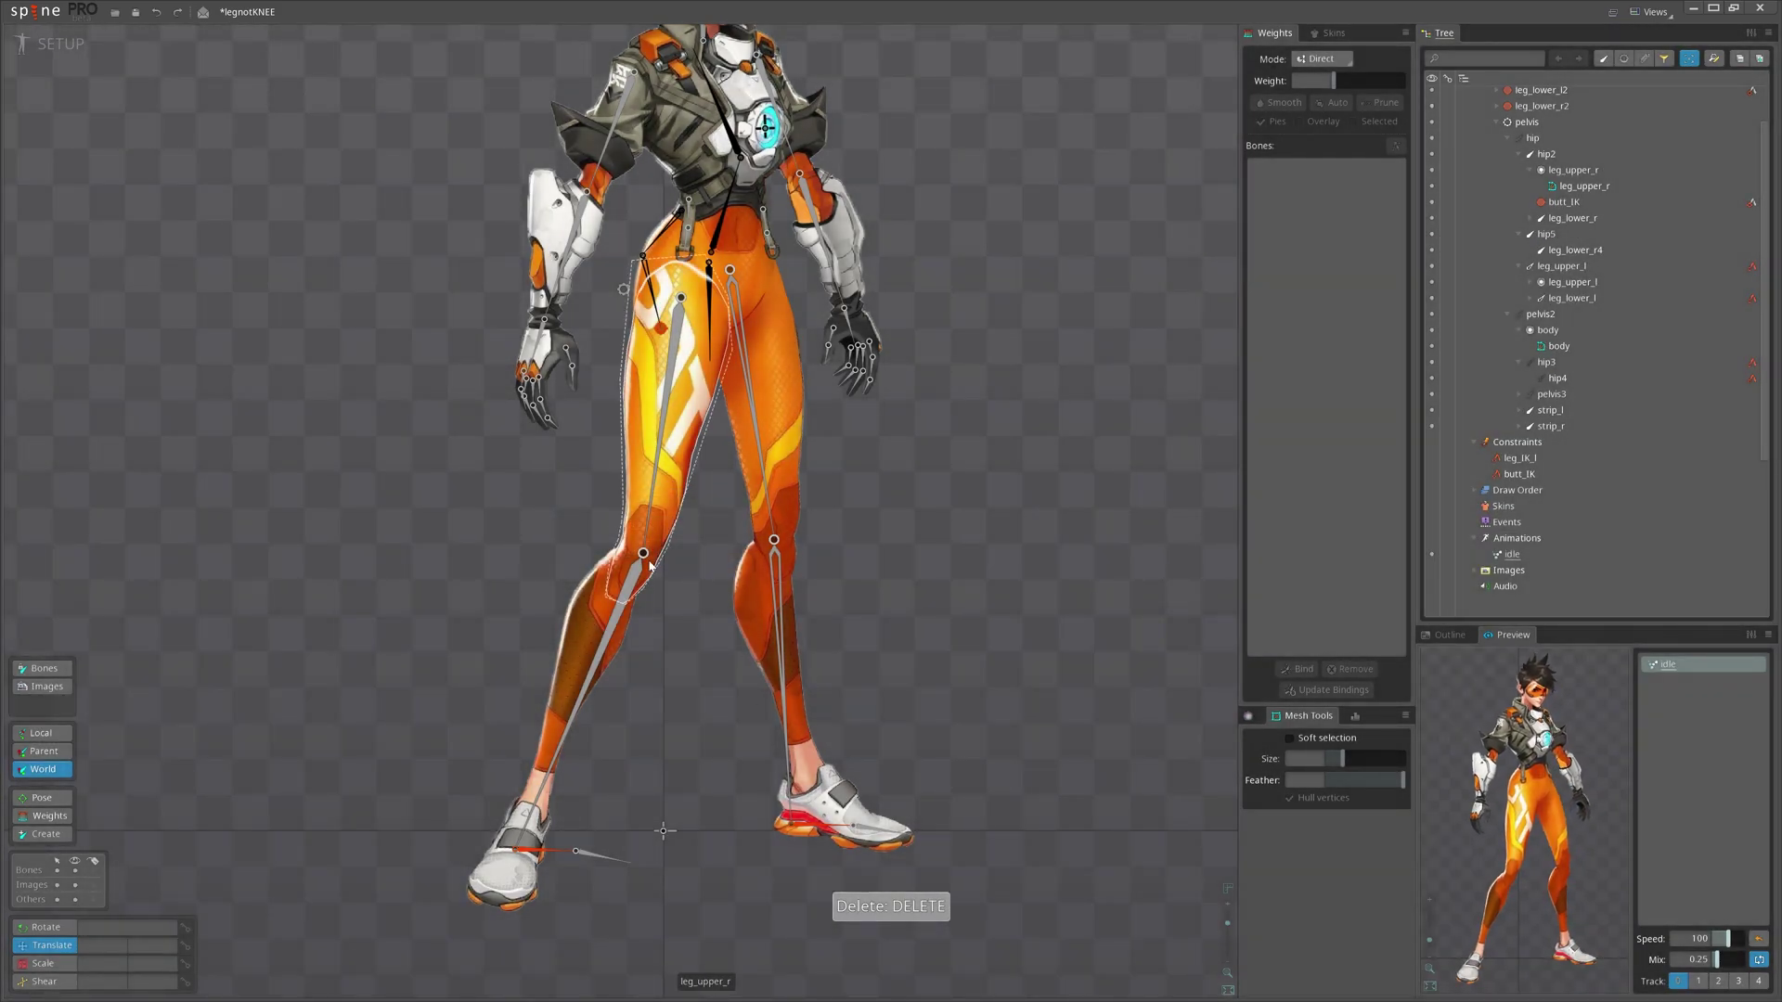
- Check the duplicated hip5 chain by moving it away from the leg, undo the moves and save the project
click(1545, 234)
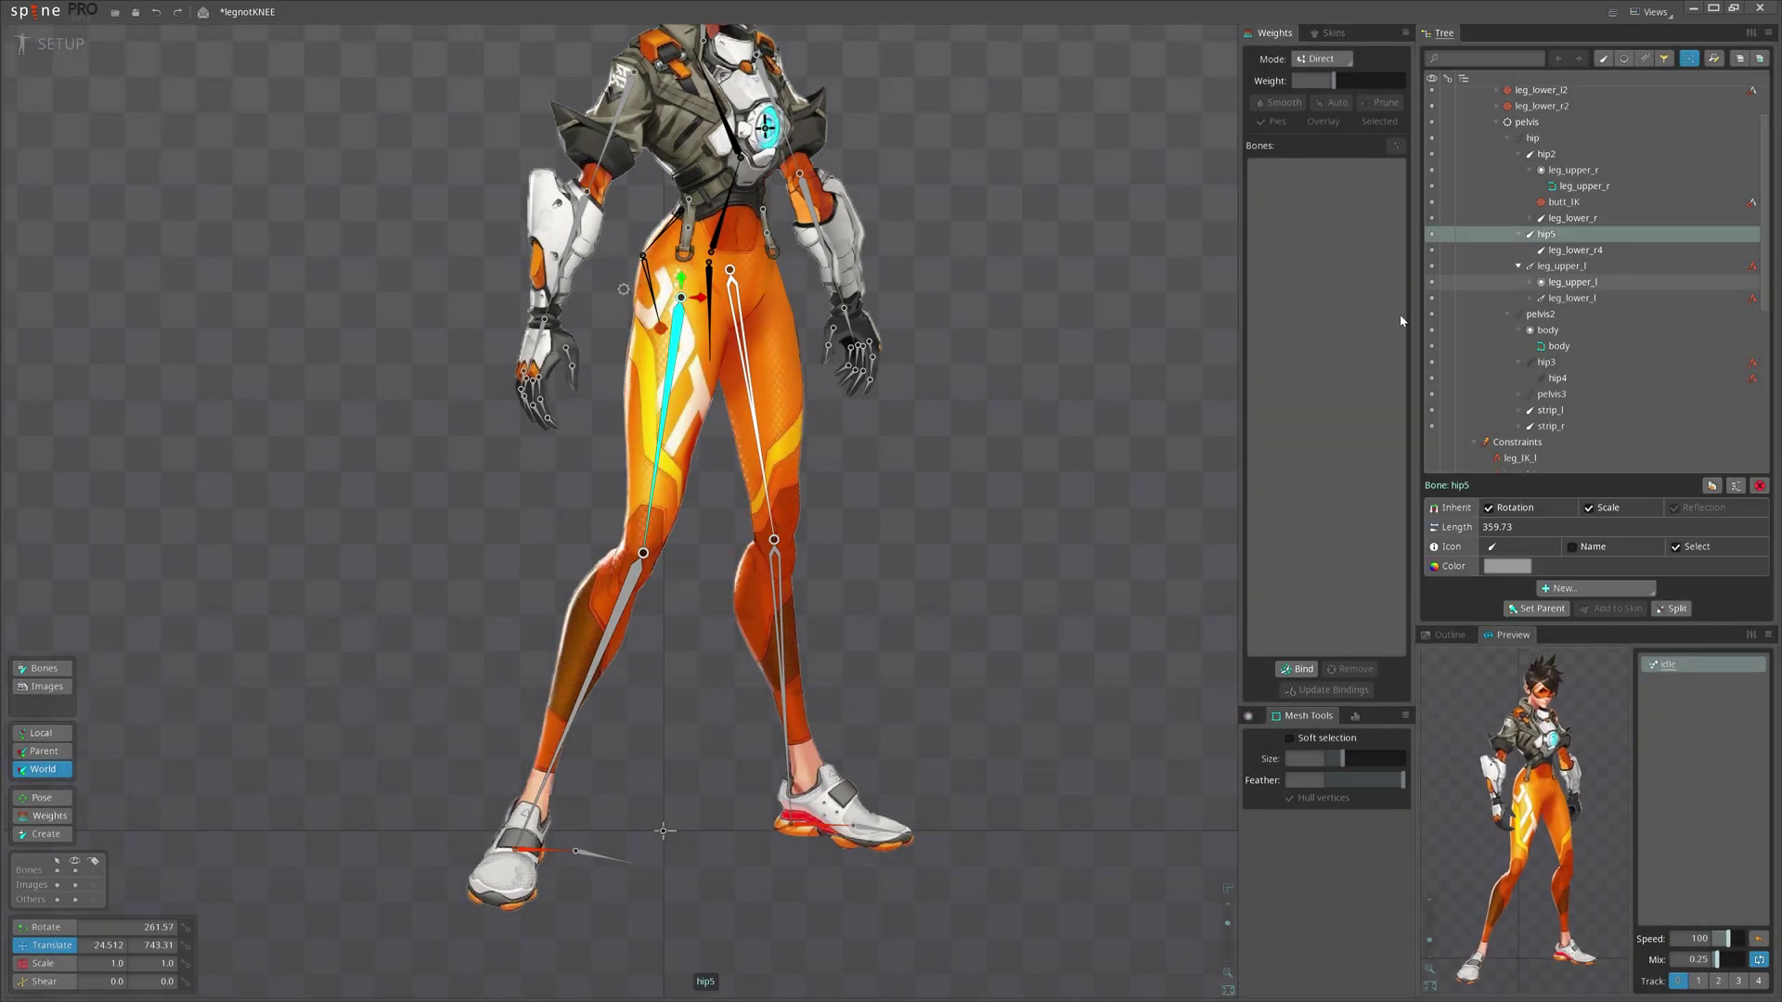
key(v)
drag(1093, 447, 821, 432)
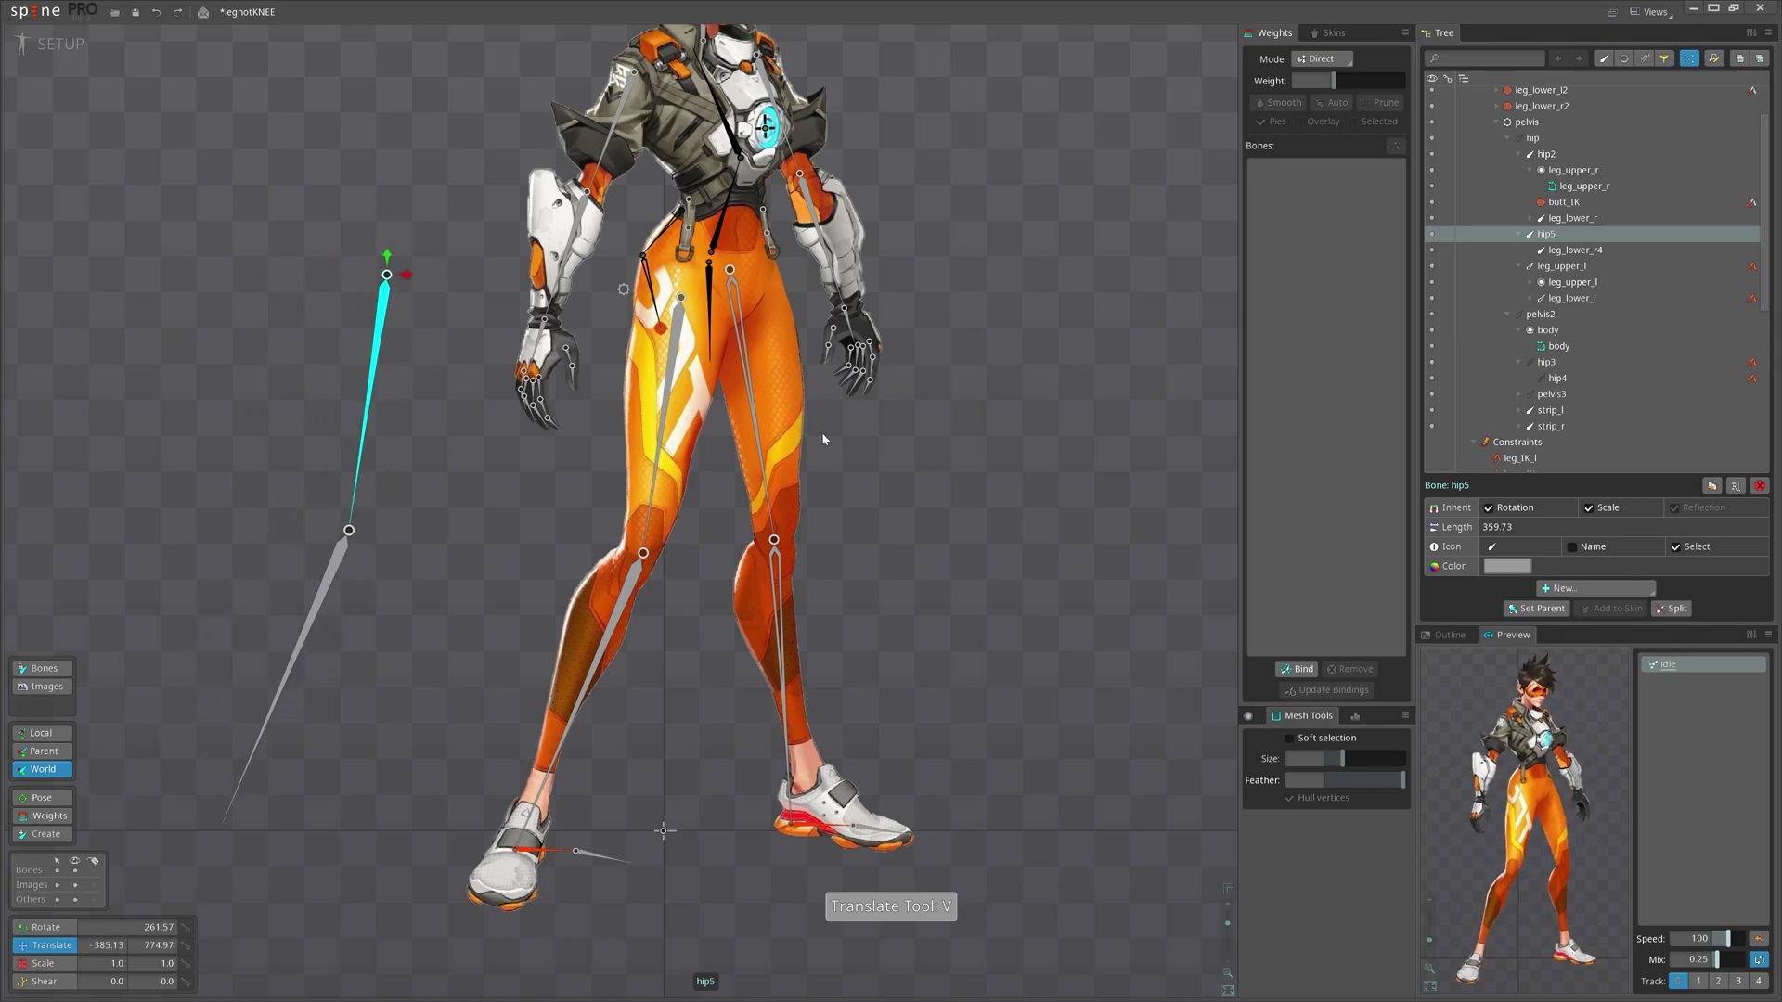
key(ctrl+z)
drag(1026, 491, 489, 408)
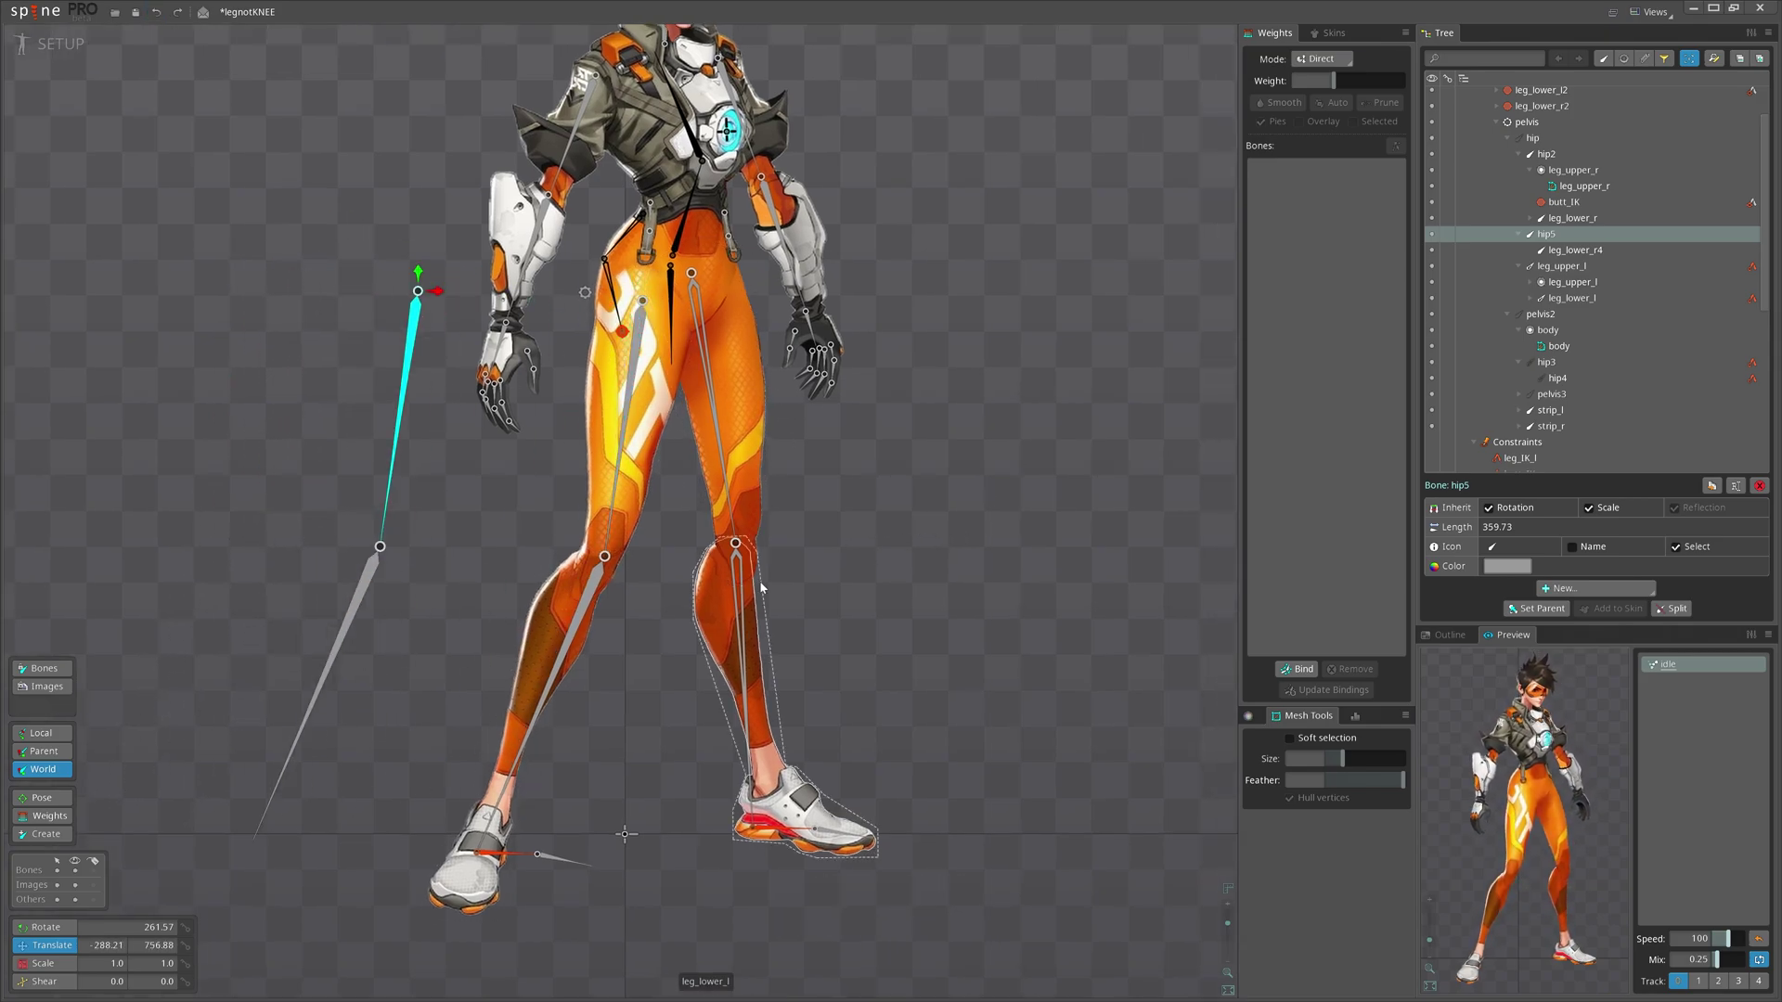
key(ctrl+z)
key(ctrl+s)
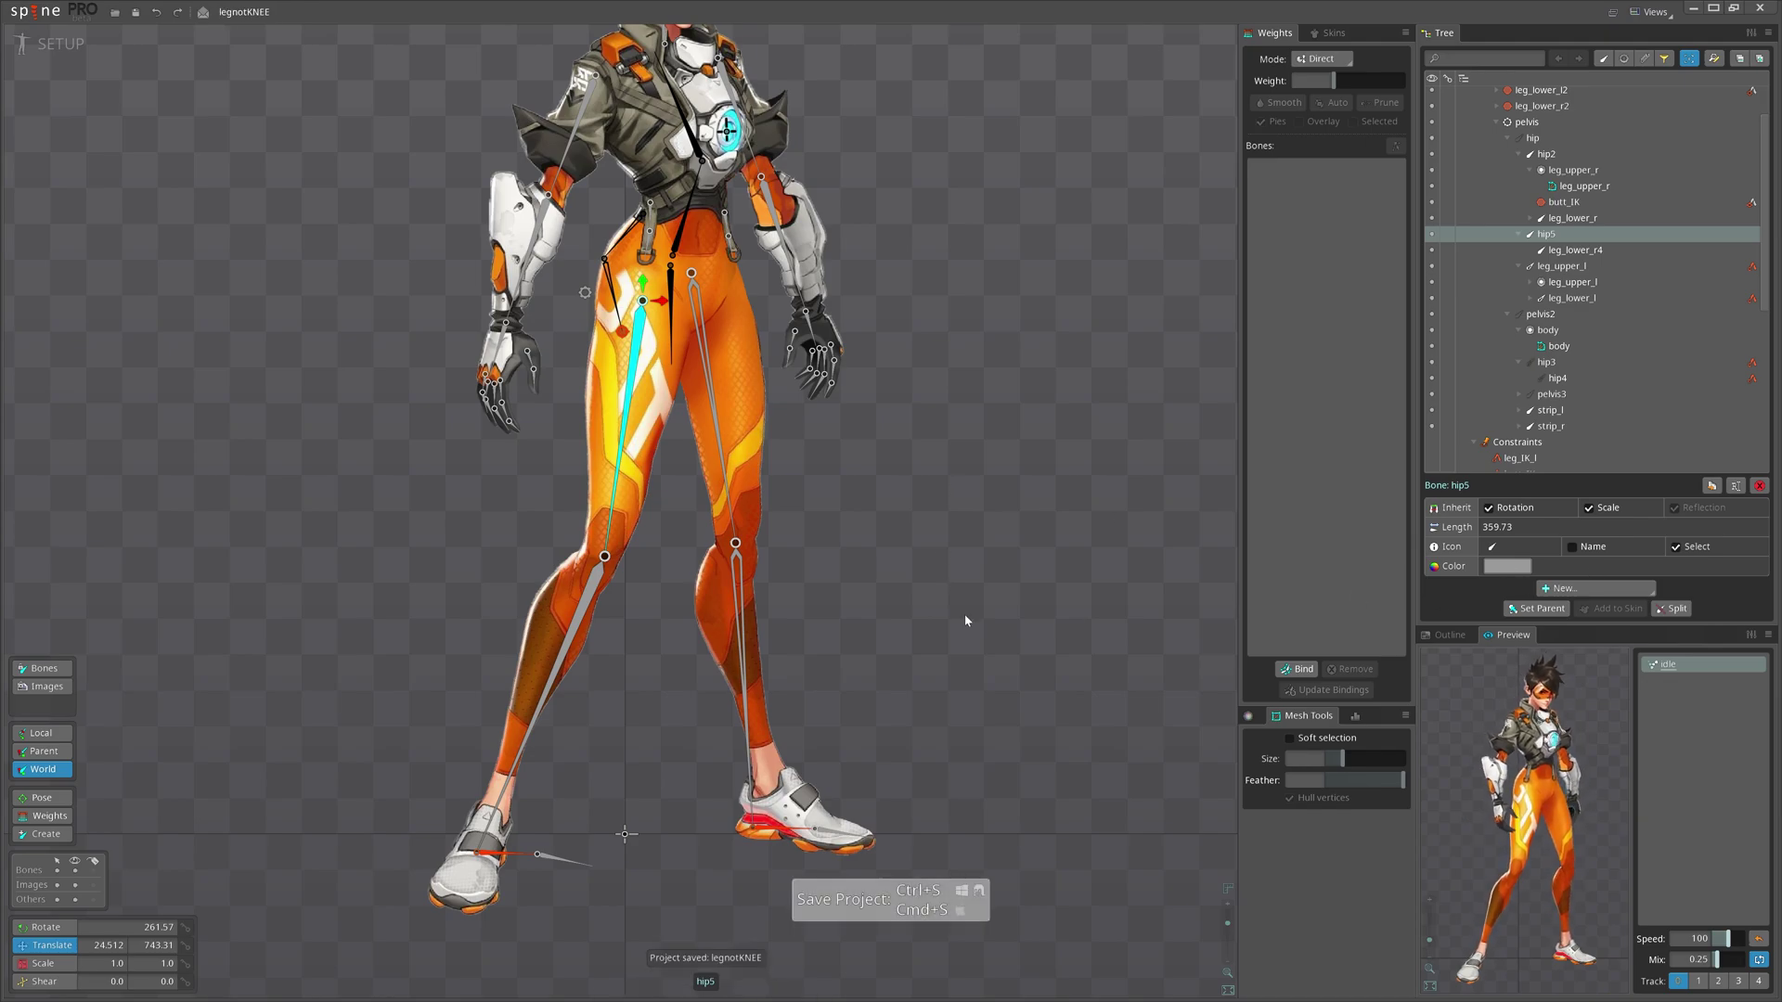
- Set the color of the hip5 and leg_lower_r4 bones to red, FF0000FF
ctrl+click(1575, 250)
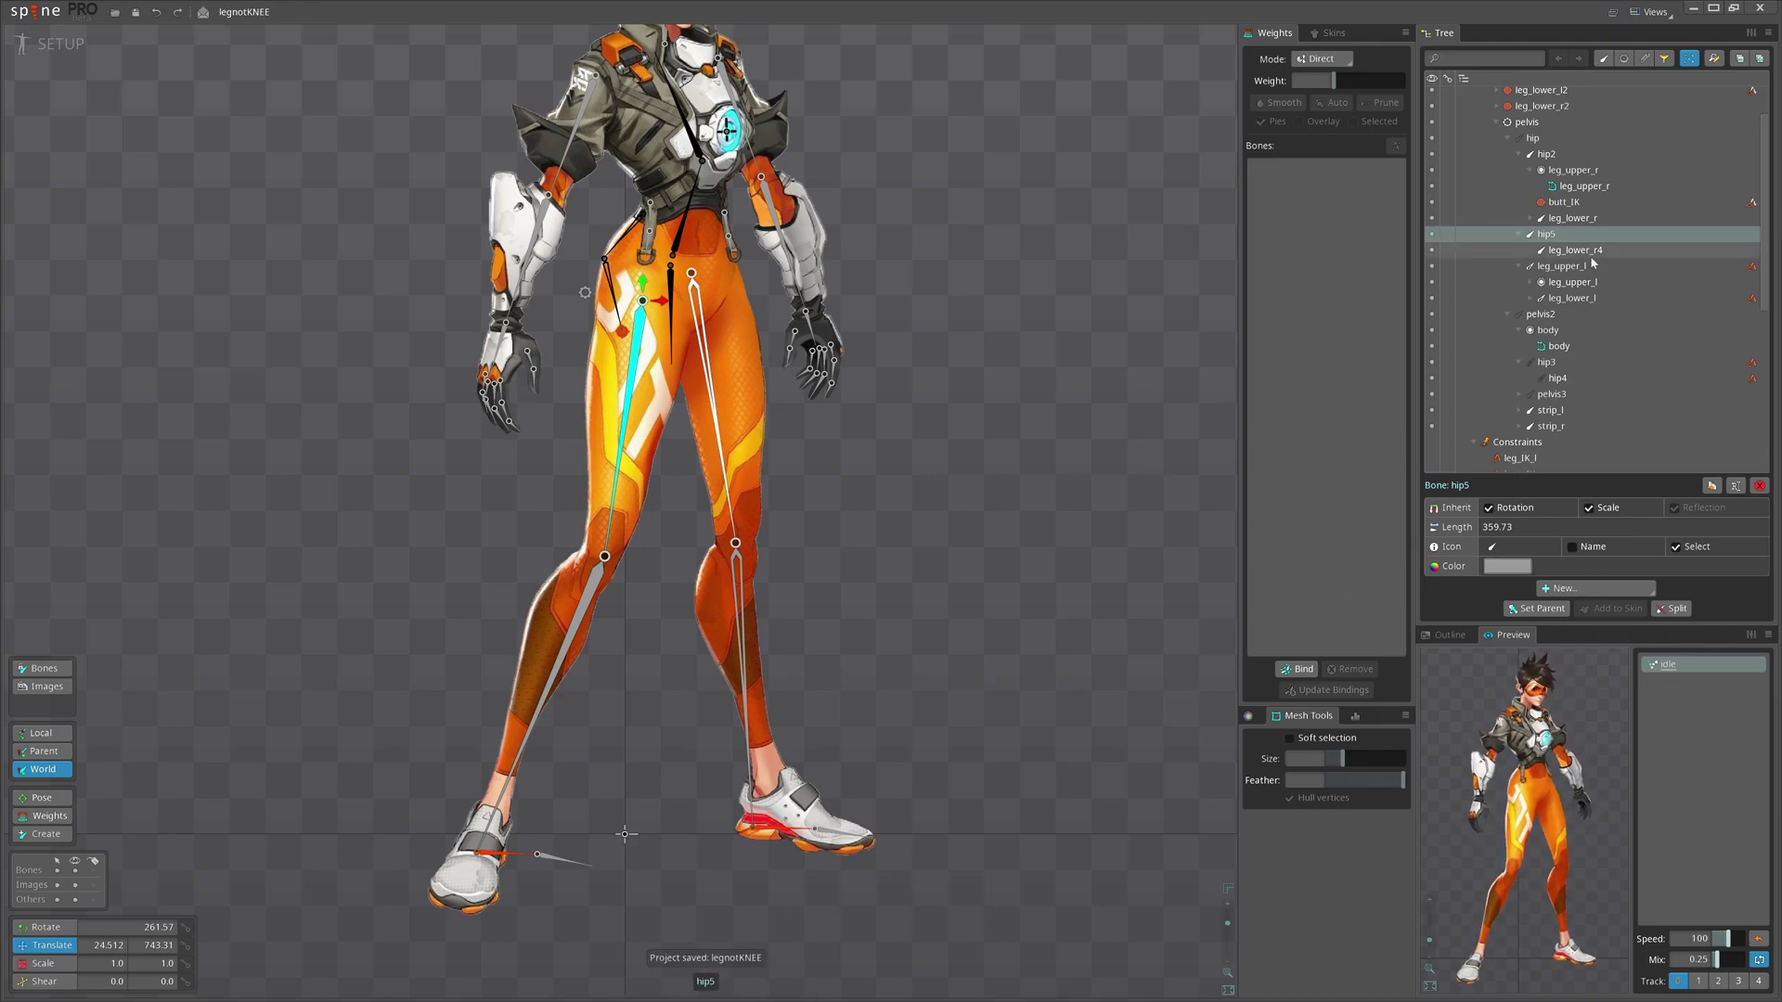
click(1508, 565)
drag(743, 389, 802, 290)
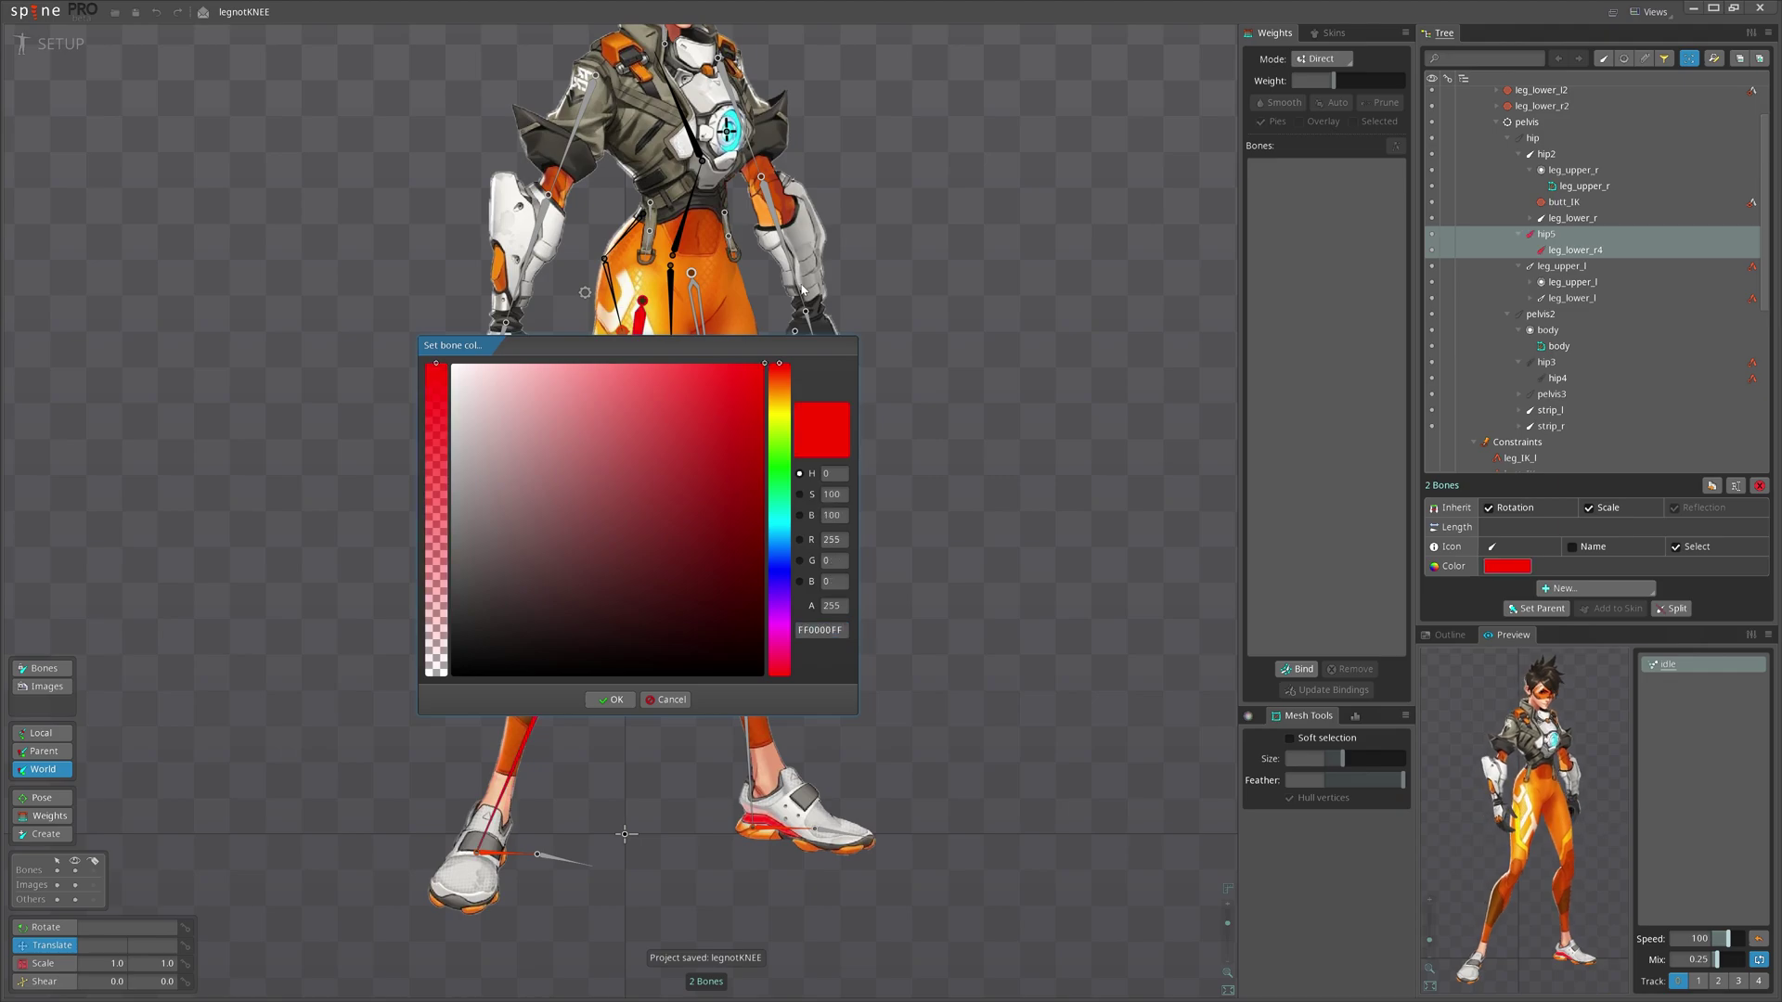
click(620, 700)
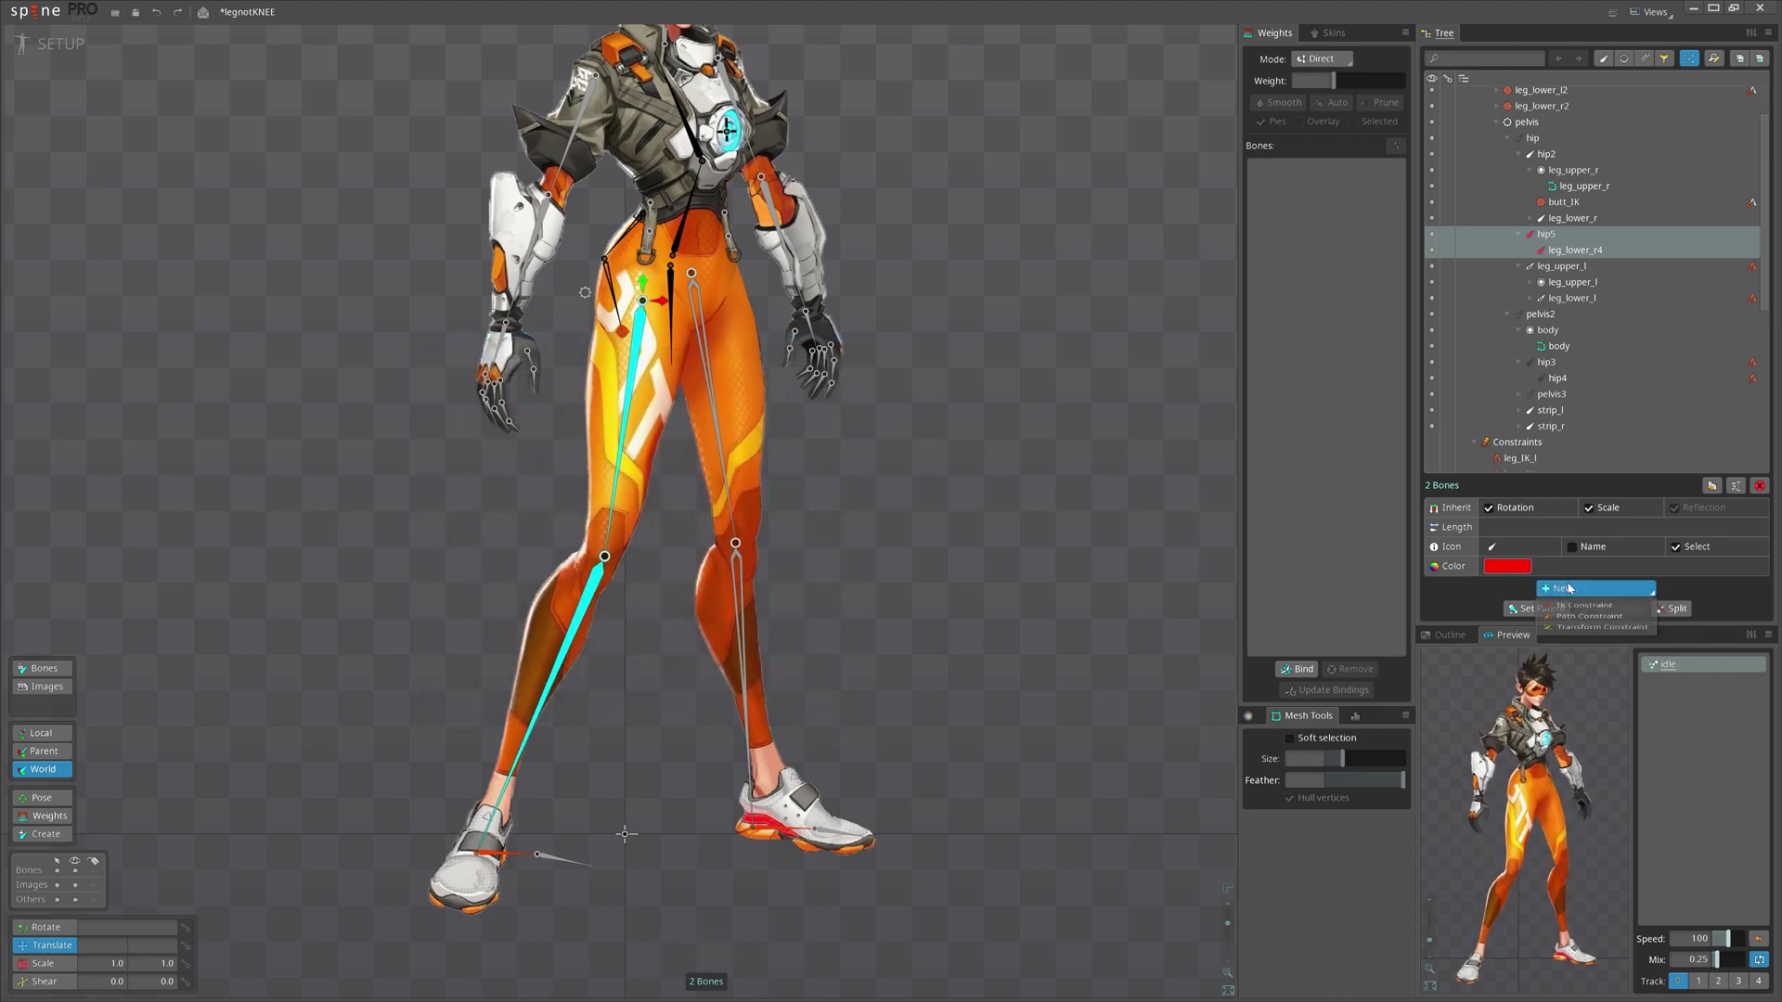
- Create an IK constraint on the hip5 and leg_lower_r4 bones with leg_lower_r2 as target, keeping the suggested name leg_lower_r2
click(1590, 609)
click(536, 854)
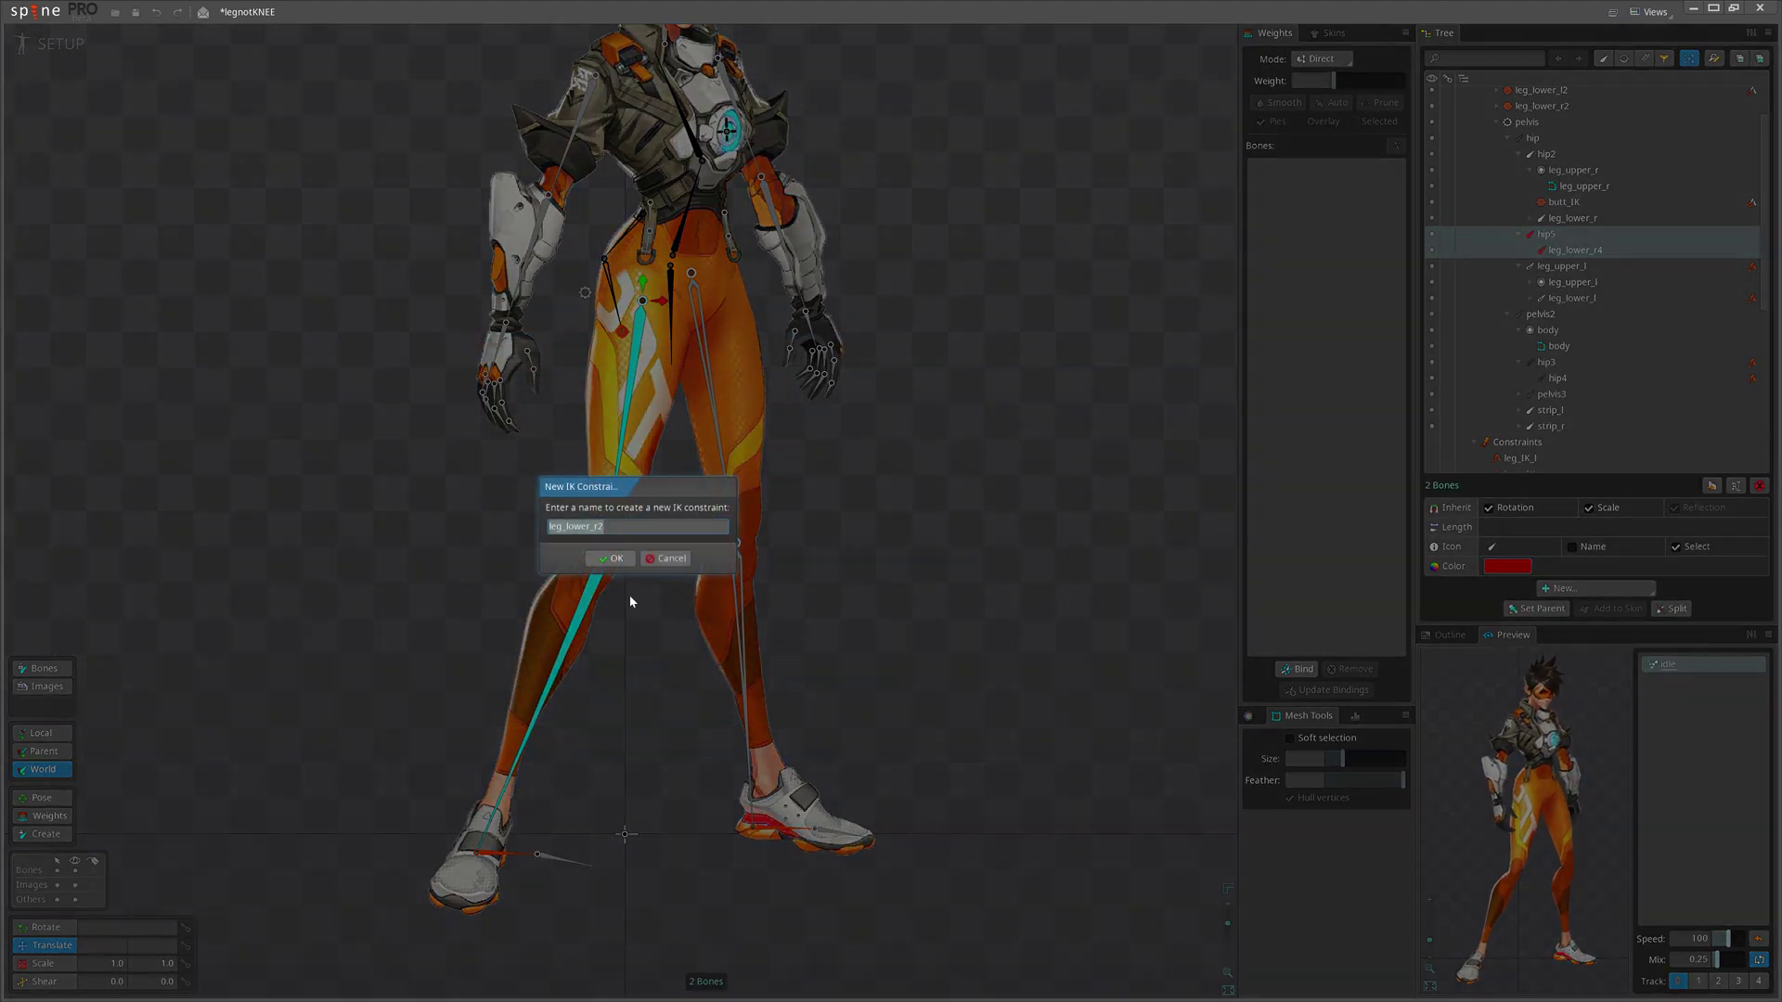
click(610, 559)
scroll(728, 738, down, 2)
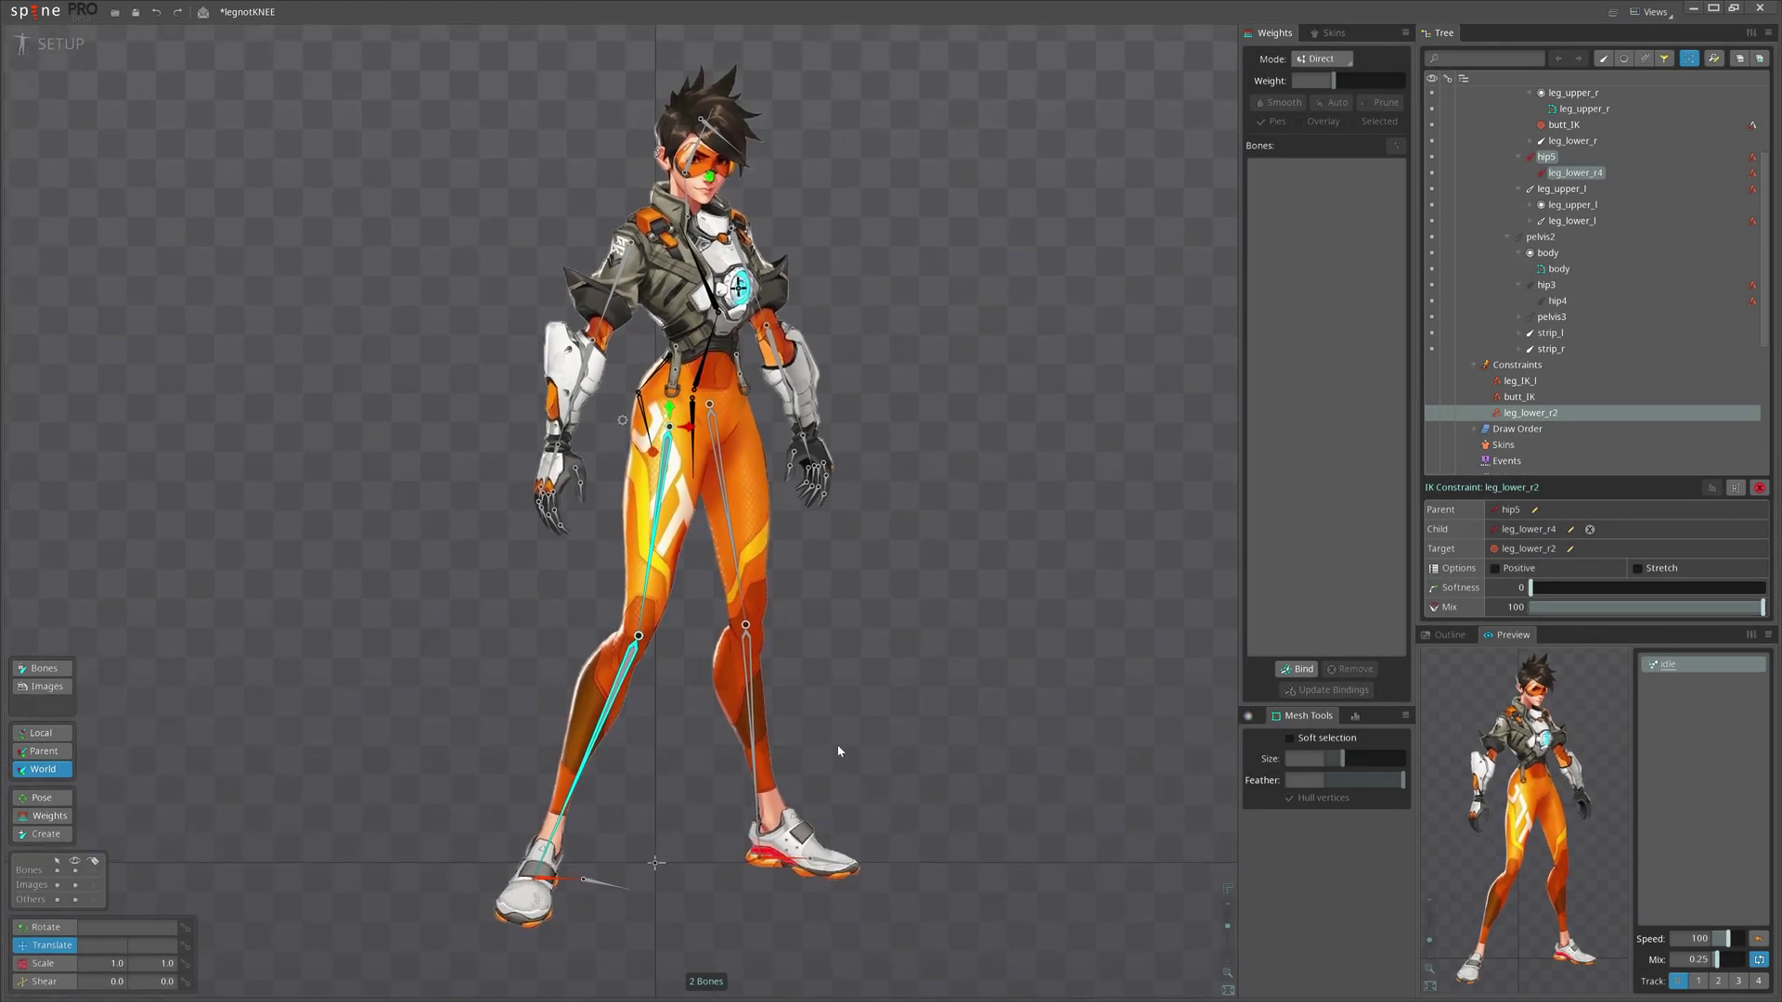
- Test the red IK chain by moving the pelvis bone, undo the move and save the project
scroll(861, 696, up, 2)
drag(939, 552, 899, 525)
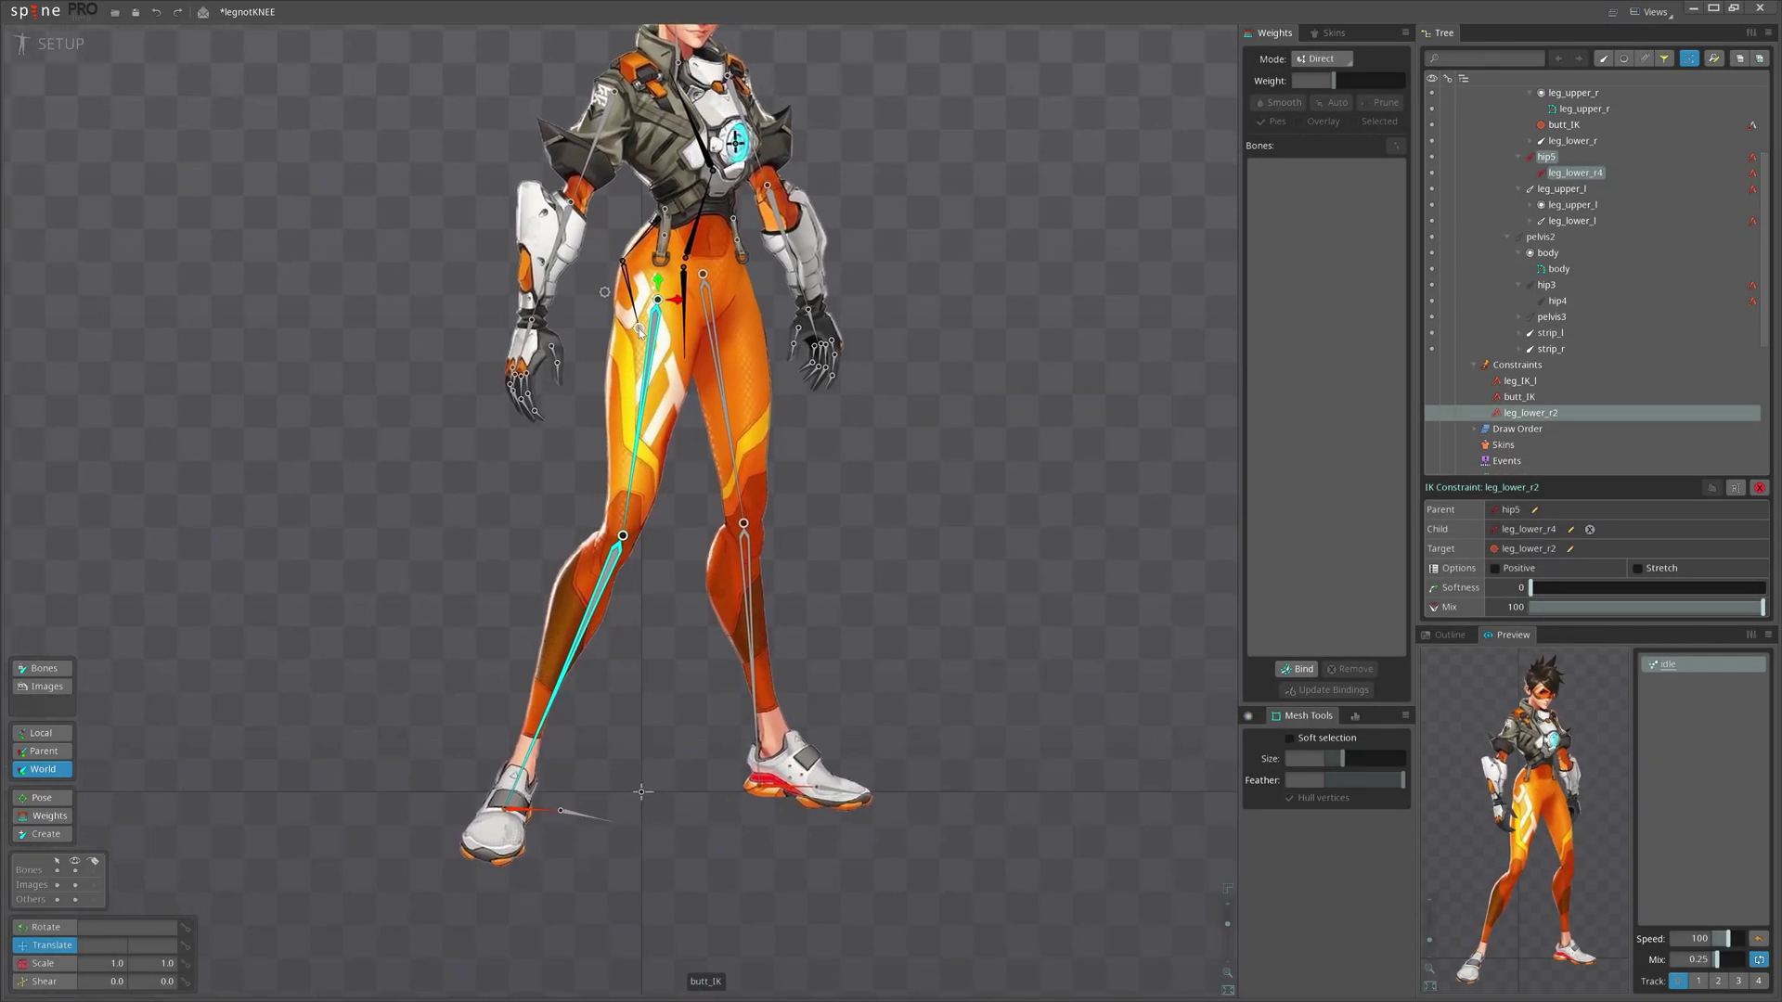
click(604, 294)
key(v)
drag(1015, 298, 928, 427)
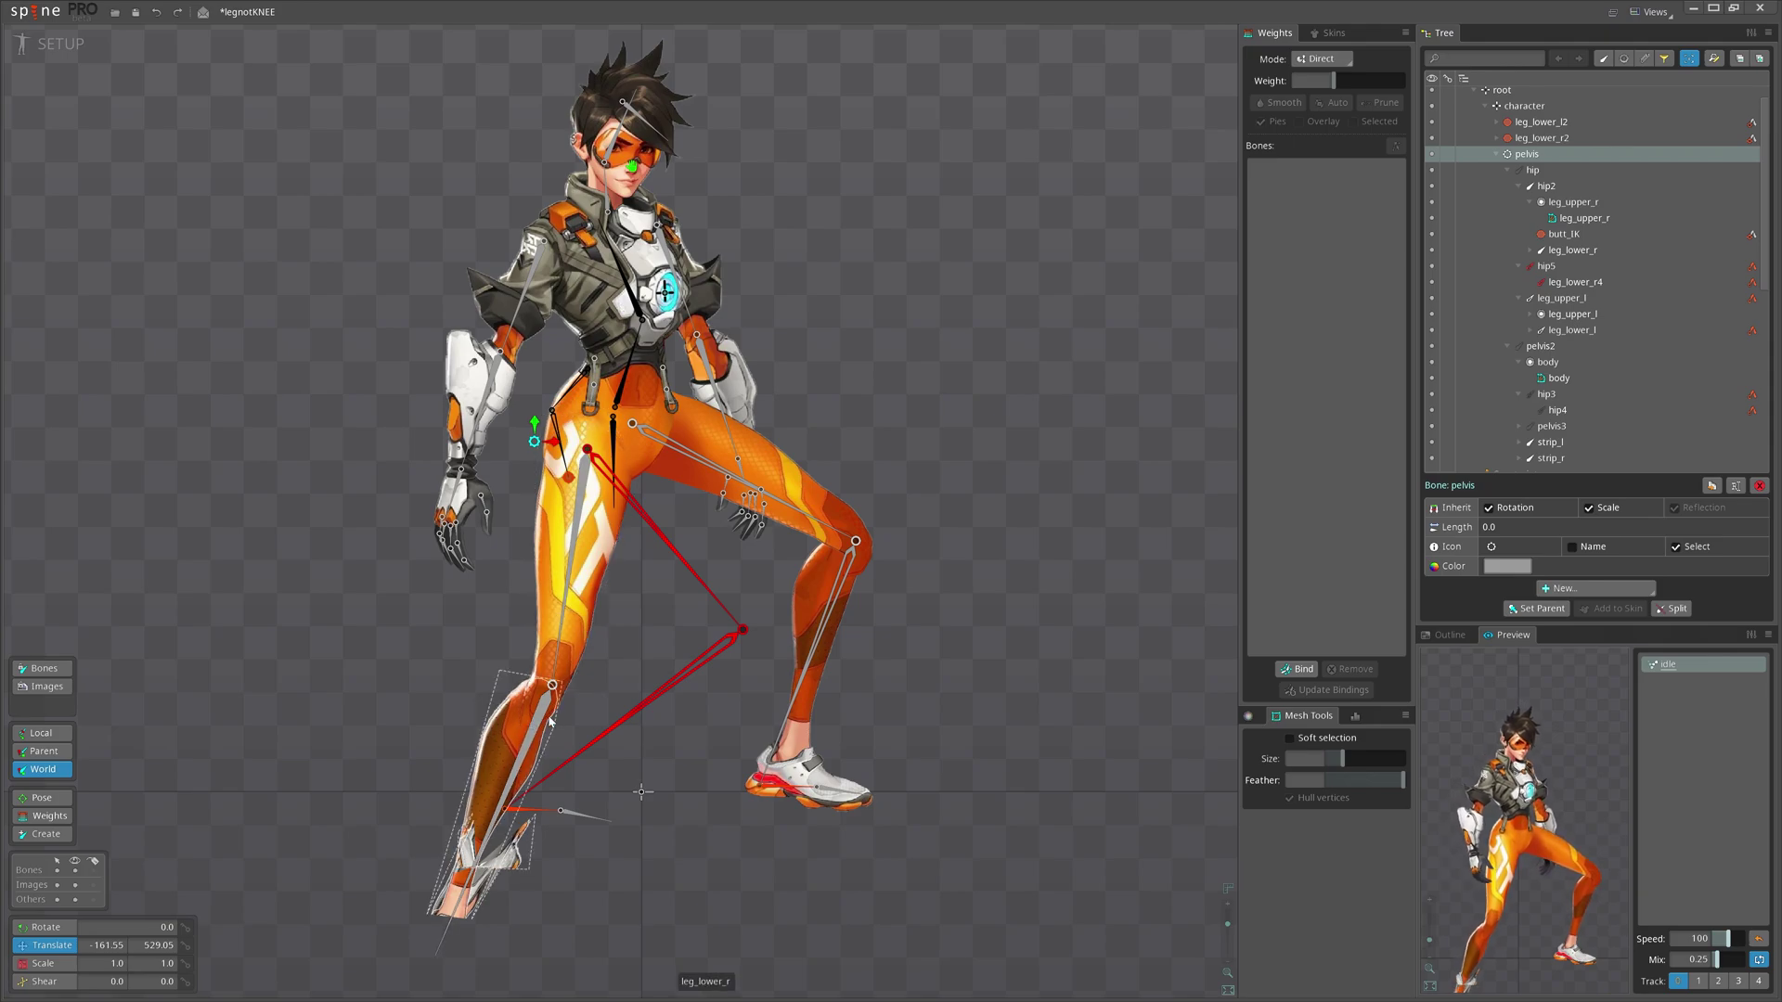
click(582, 484)
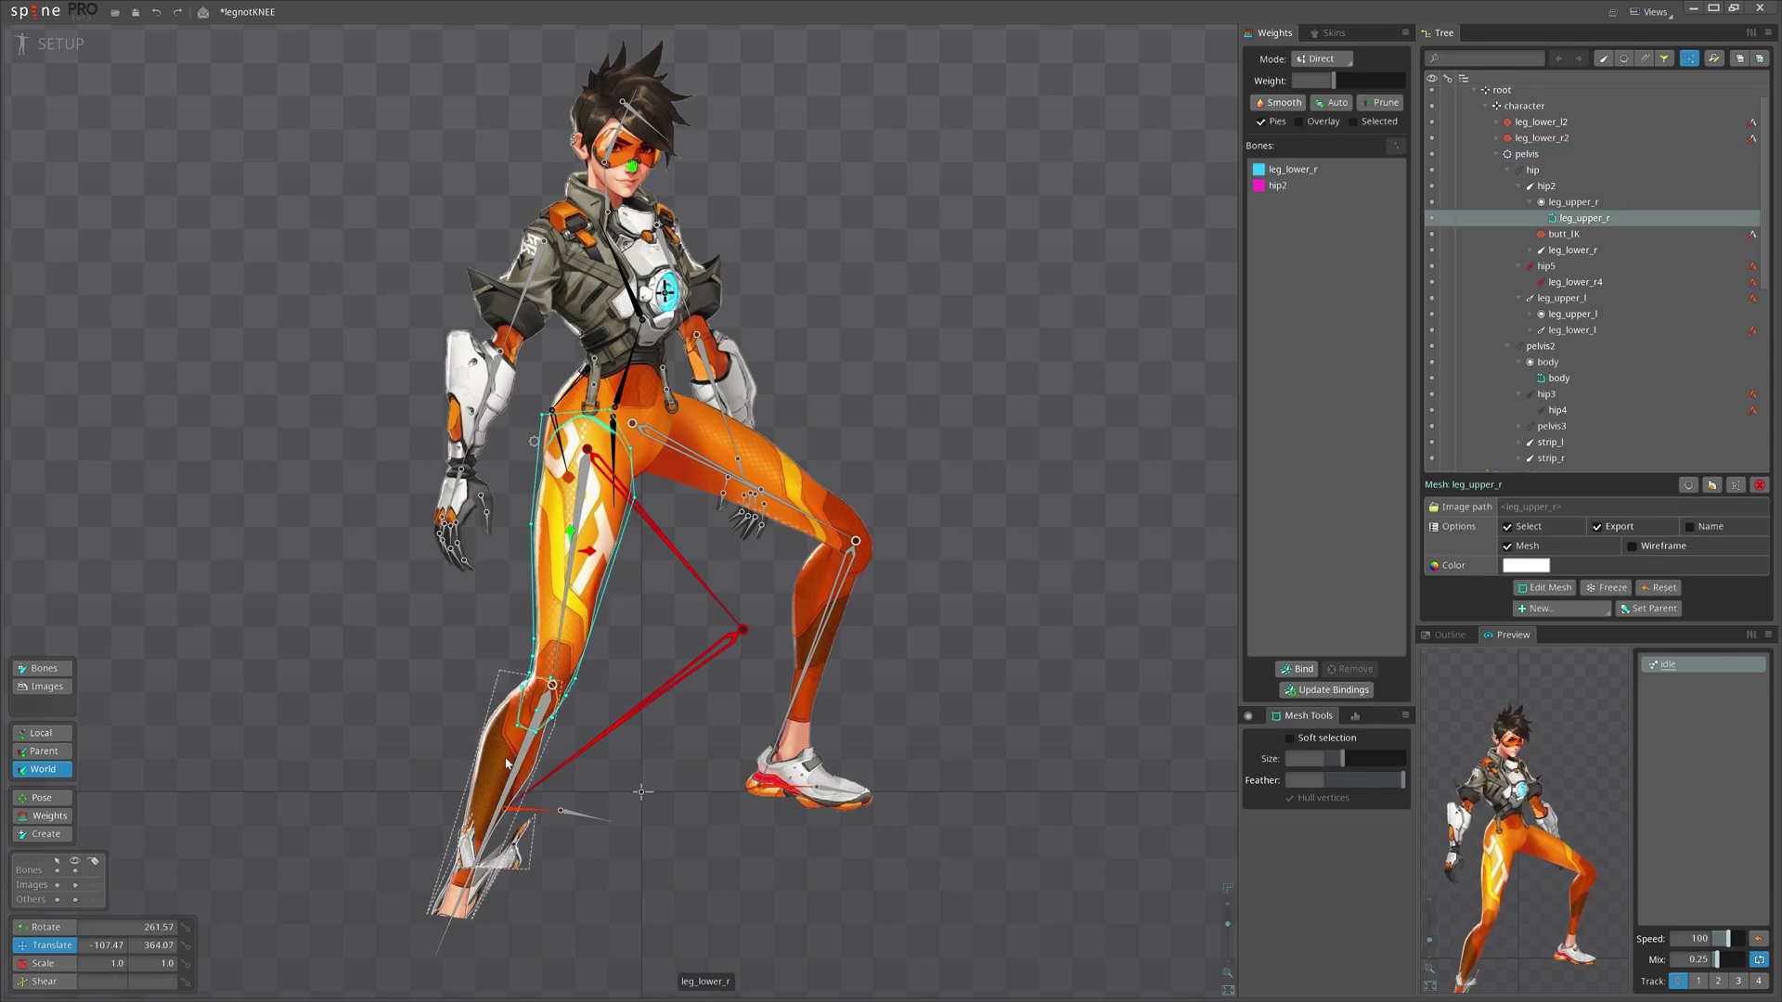
drag(649, 697, 600, 699)
key(ctrl+s)
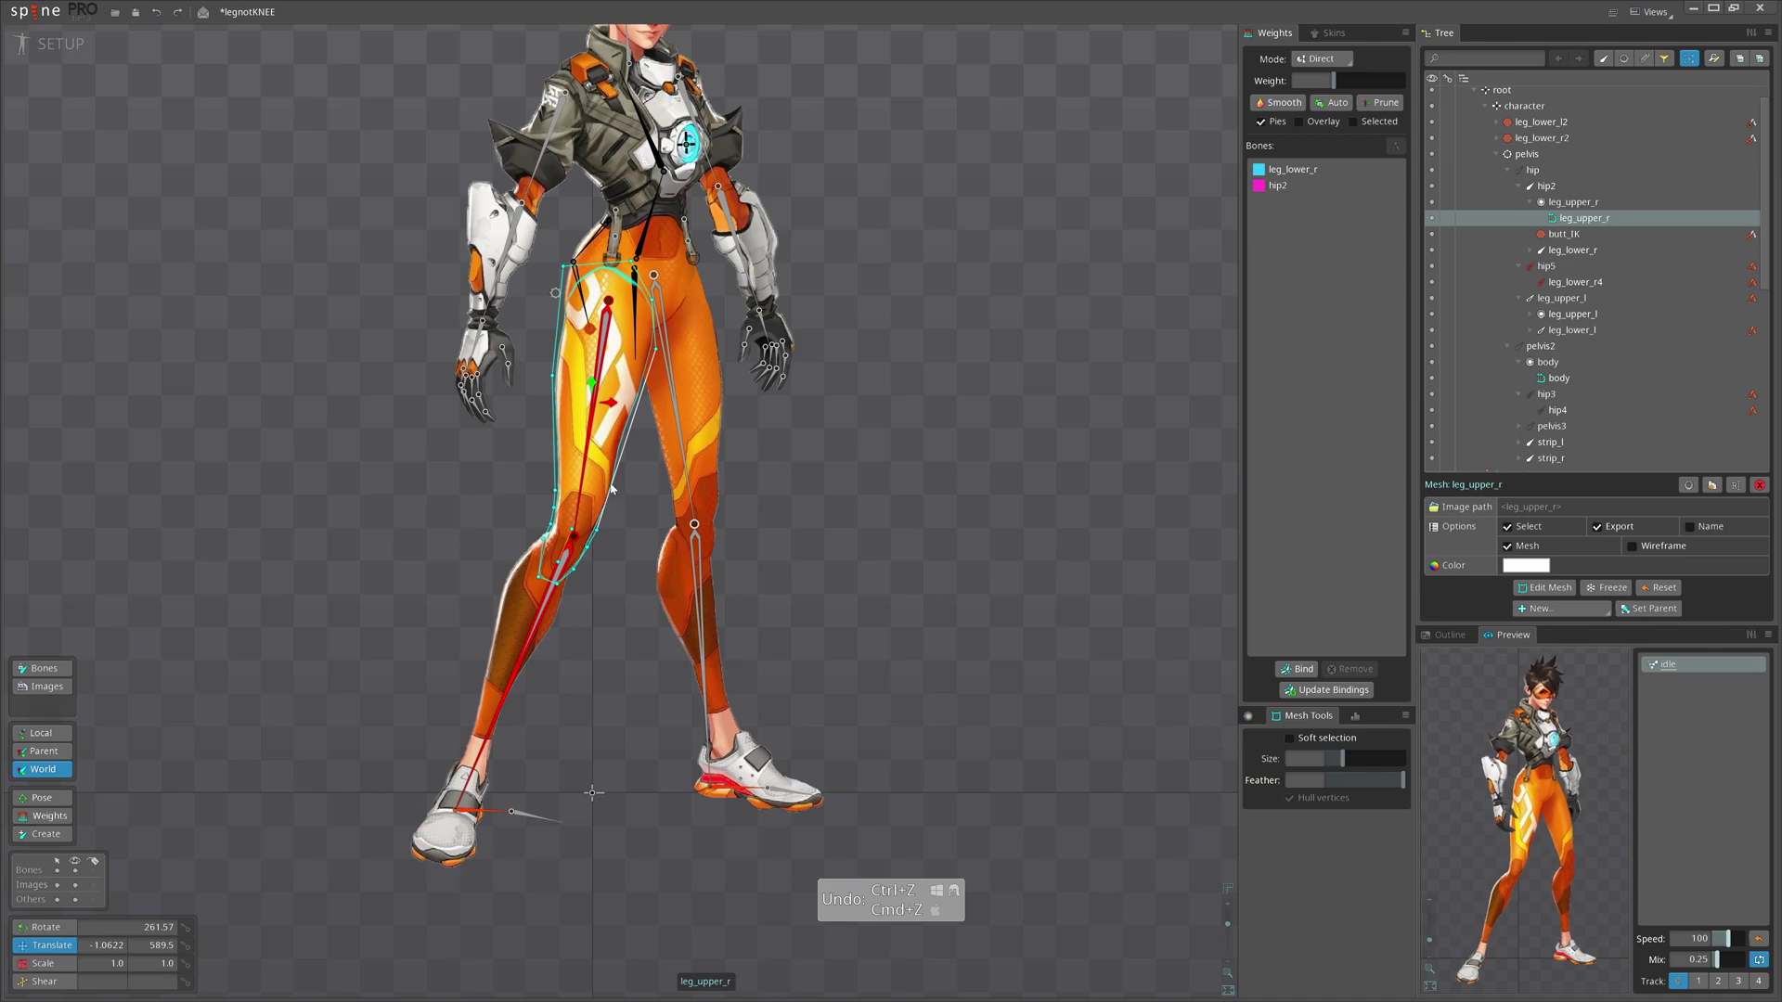
- Create a zero-length child bone of hip beside the character's right knee
scroll(637, 576, up, 2)
scroll(638, 583, up, 1)
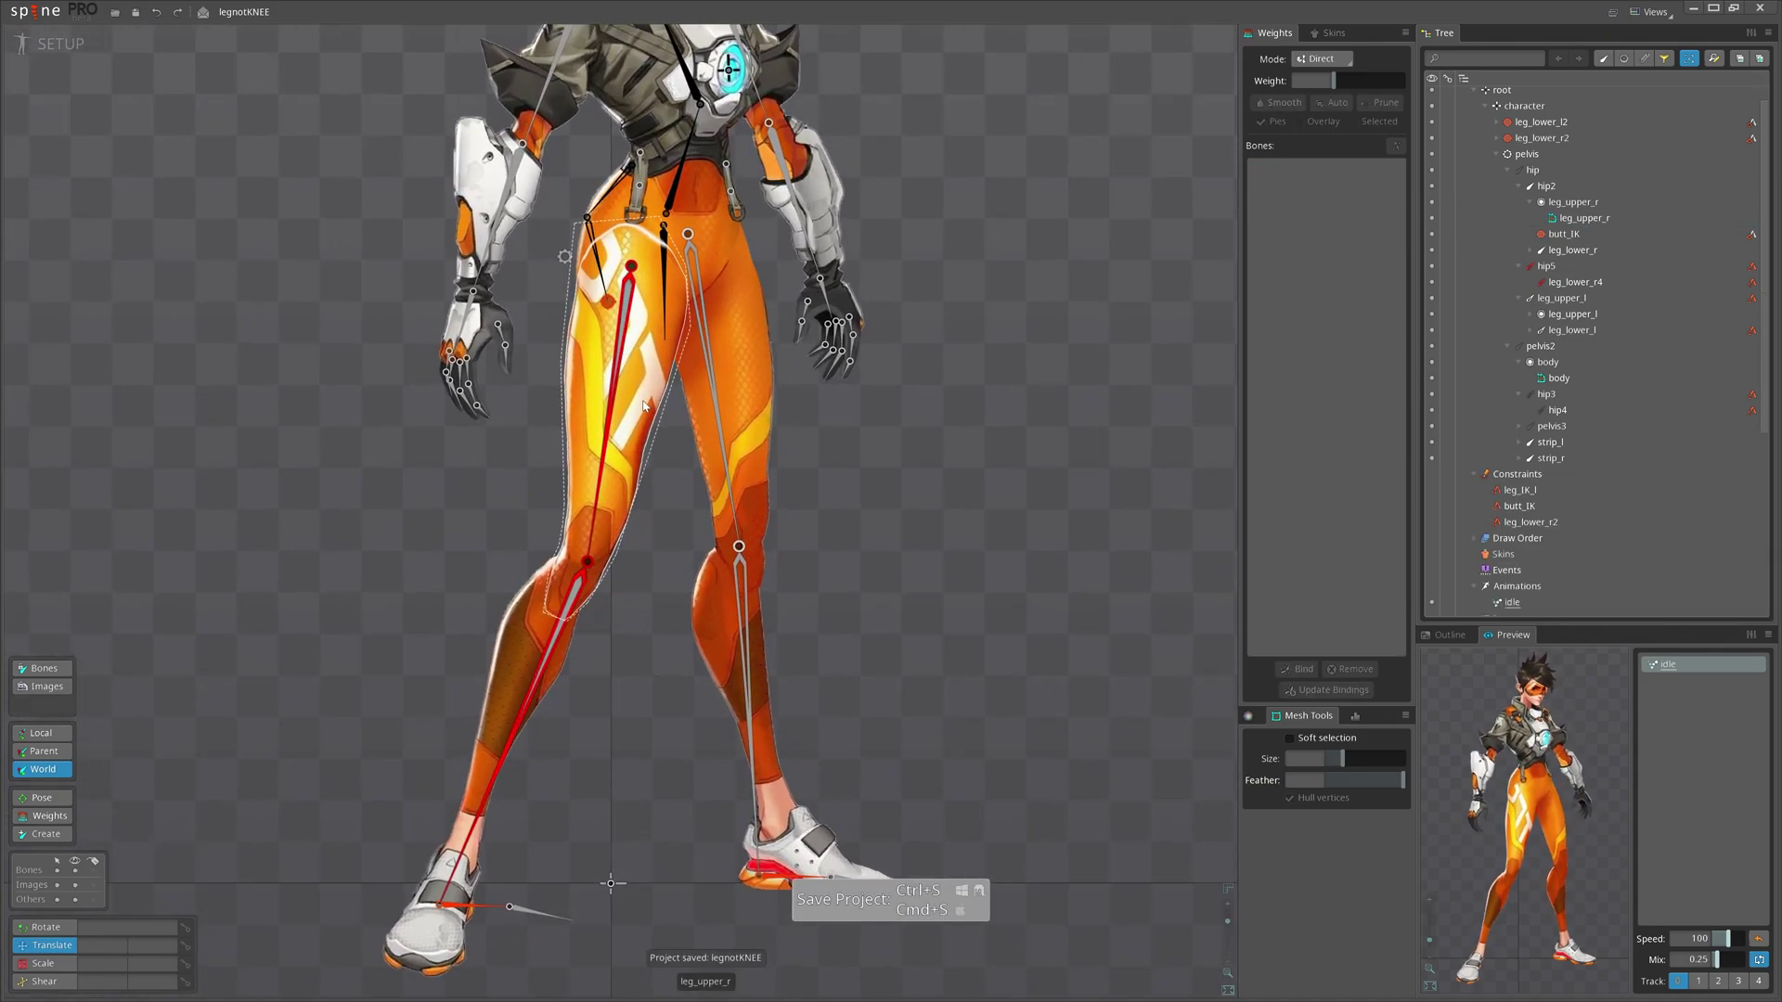
scroll(641, 496, down, 2)
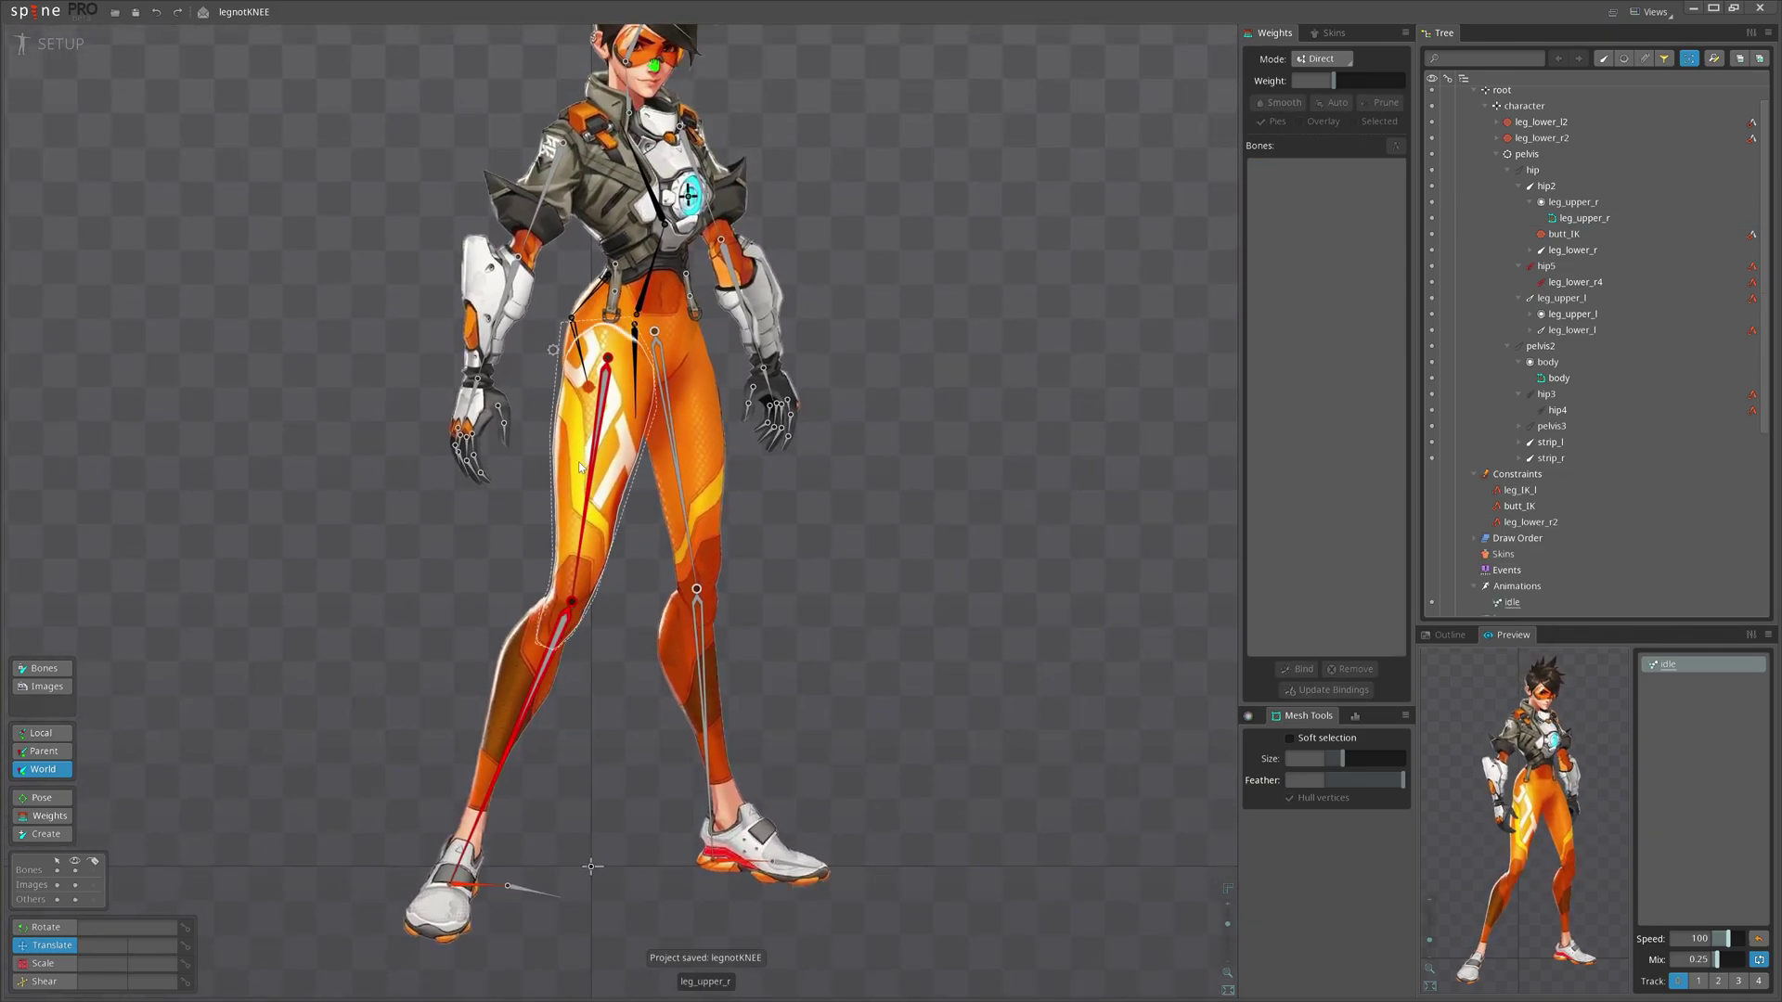
scroll(636, 555, up, 2)
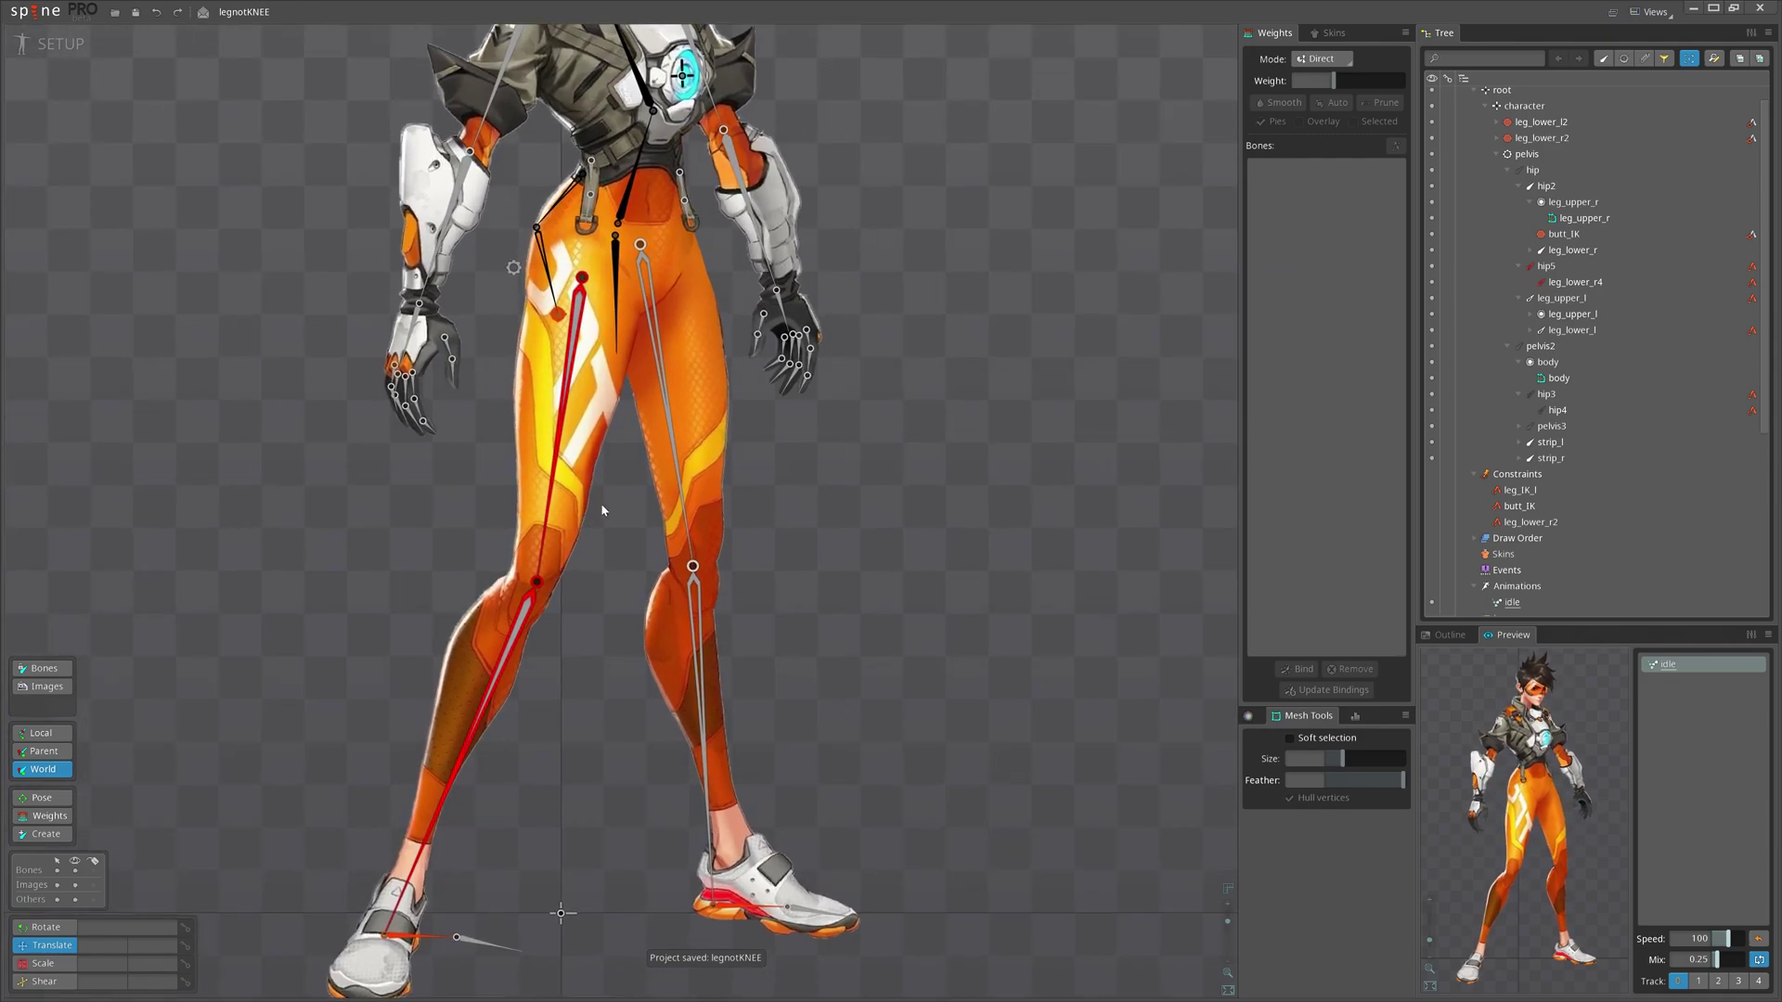
drag(618, 302, 580, 329)
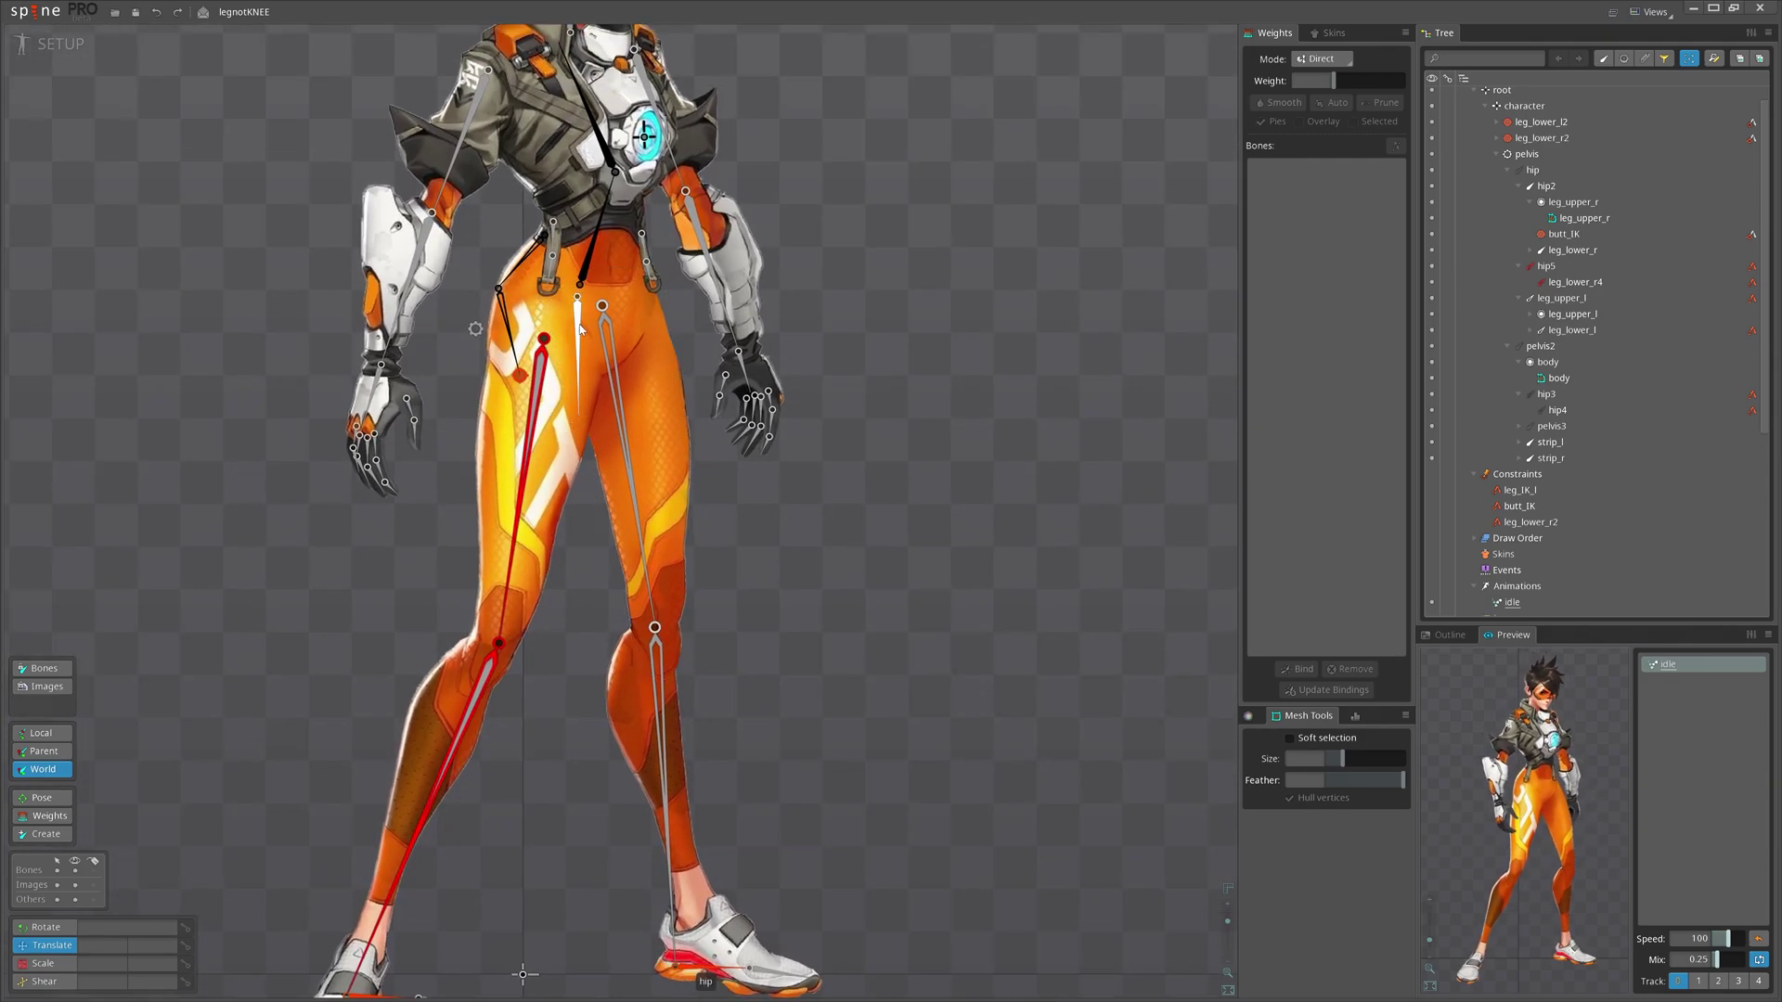
click(580, 330)
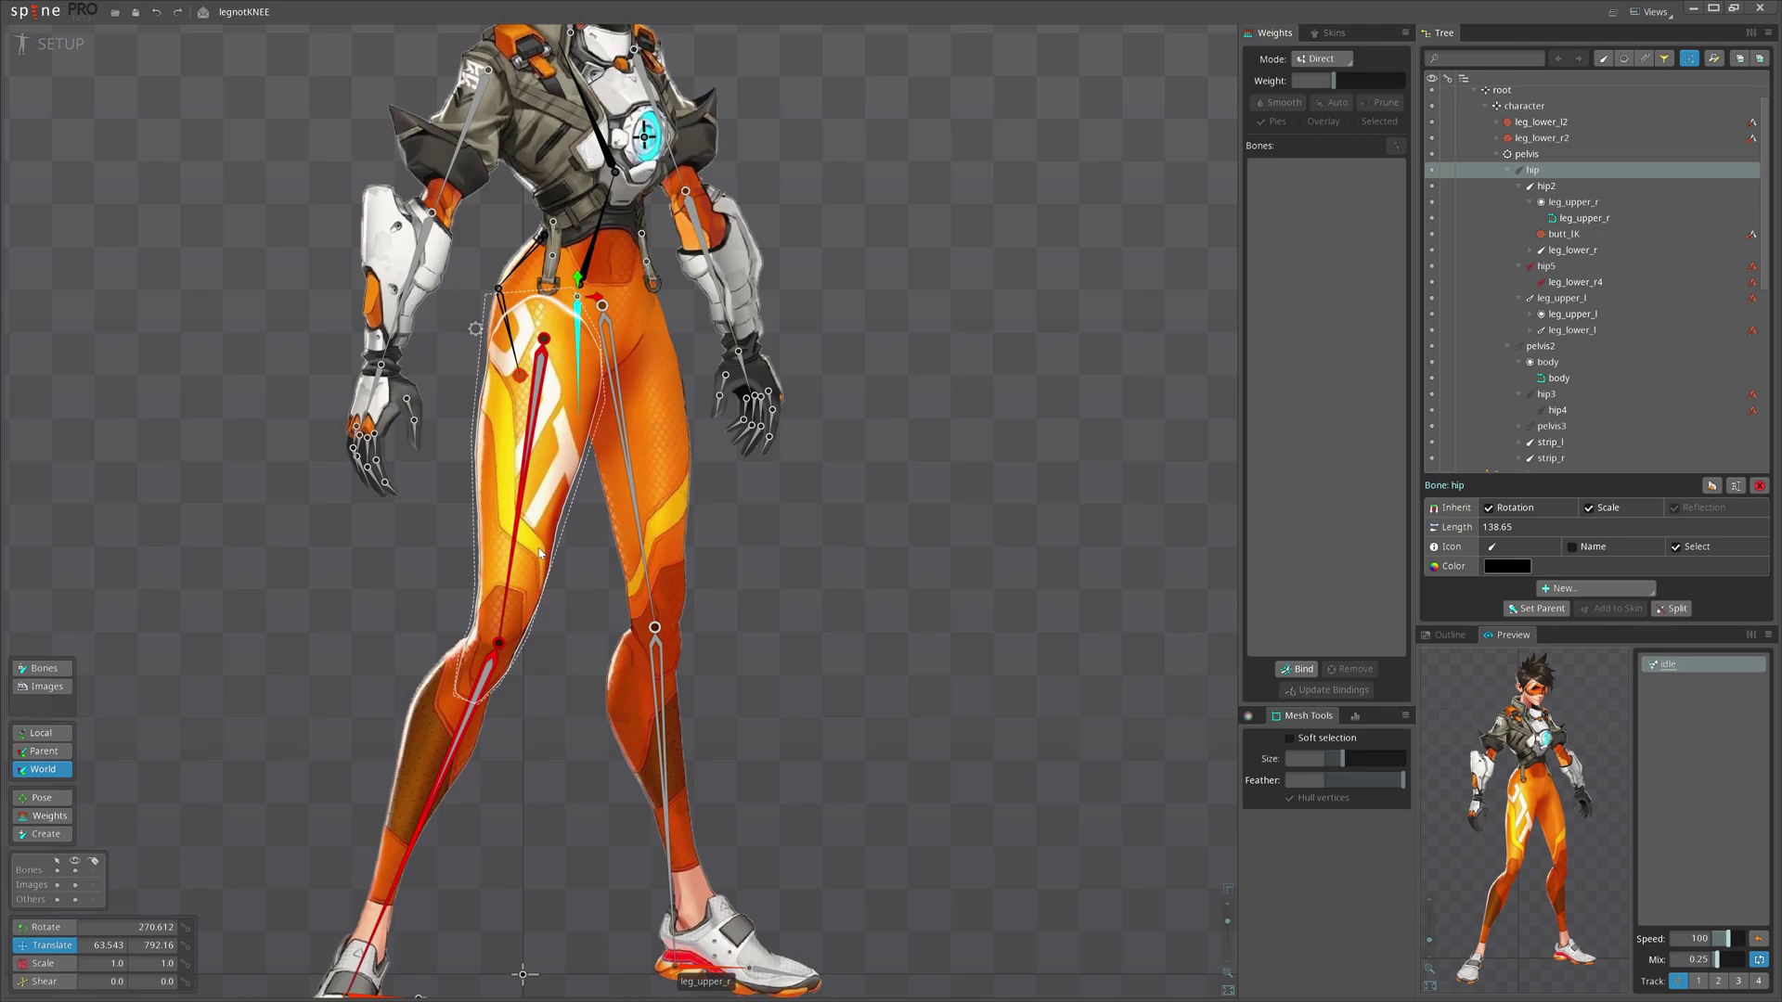
scroll(557, 585, up, 3)
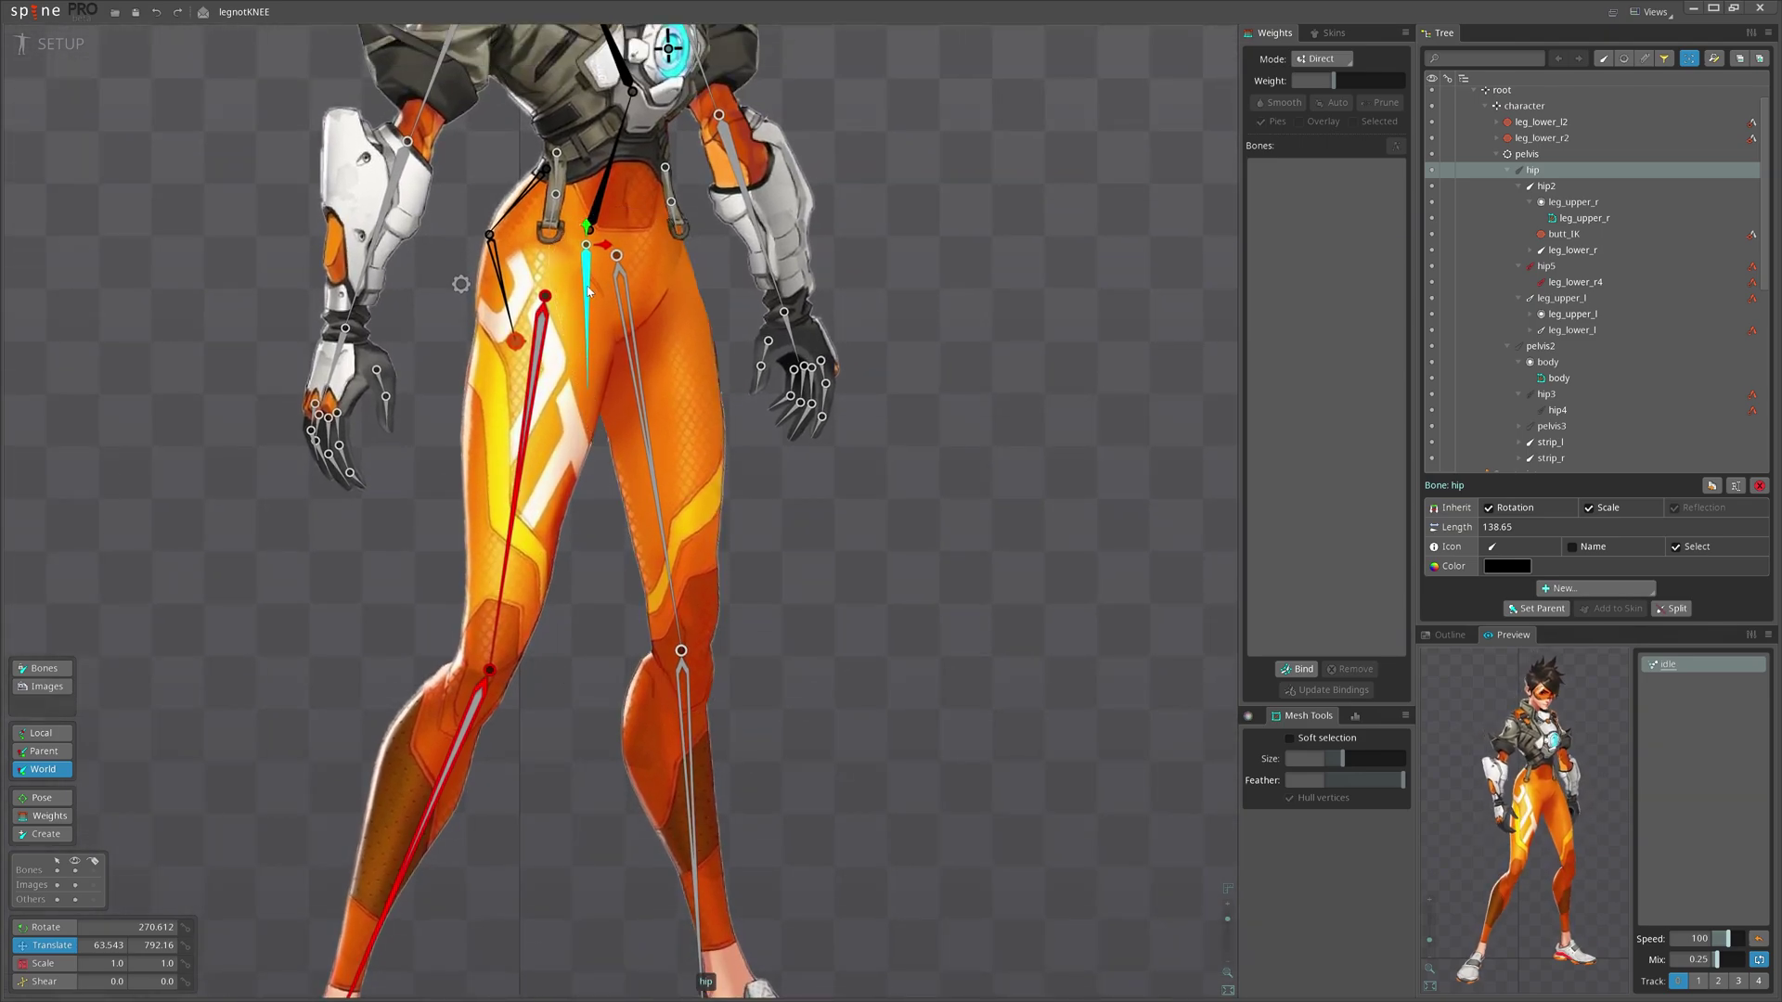
drag(594, 622, 560, 562)
key(n)
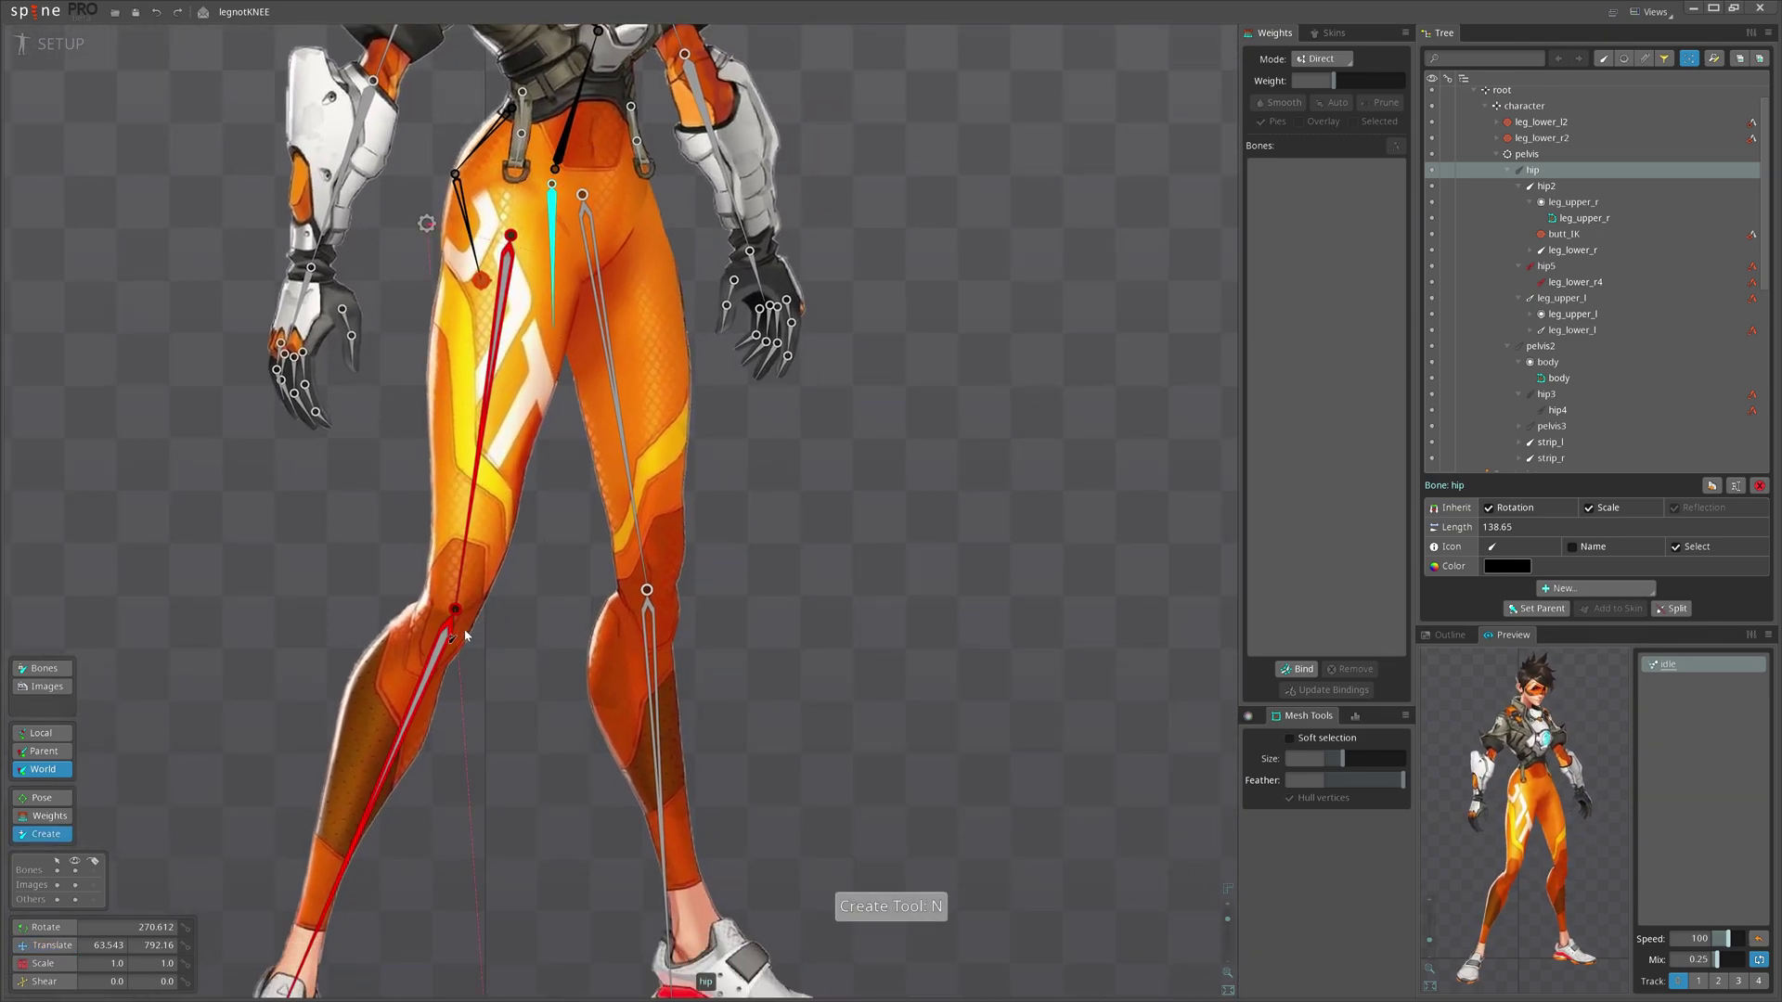
click(465, 635)
scroll(464, 617, up, 3)
- Copy the transform of leg_lower_r4 and paste it onto the new hip6 bone so it sits exactly at the knee
key(v)
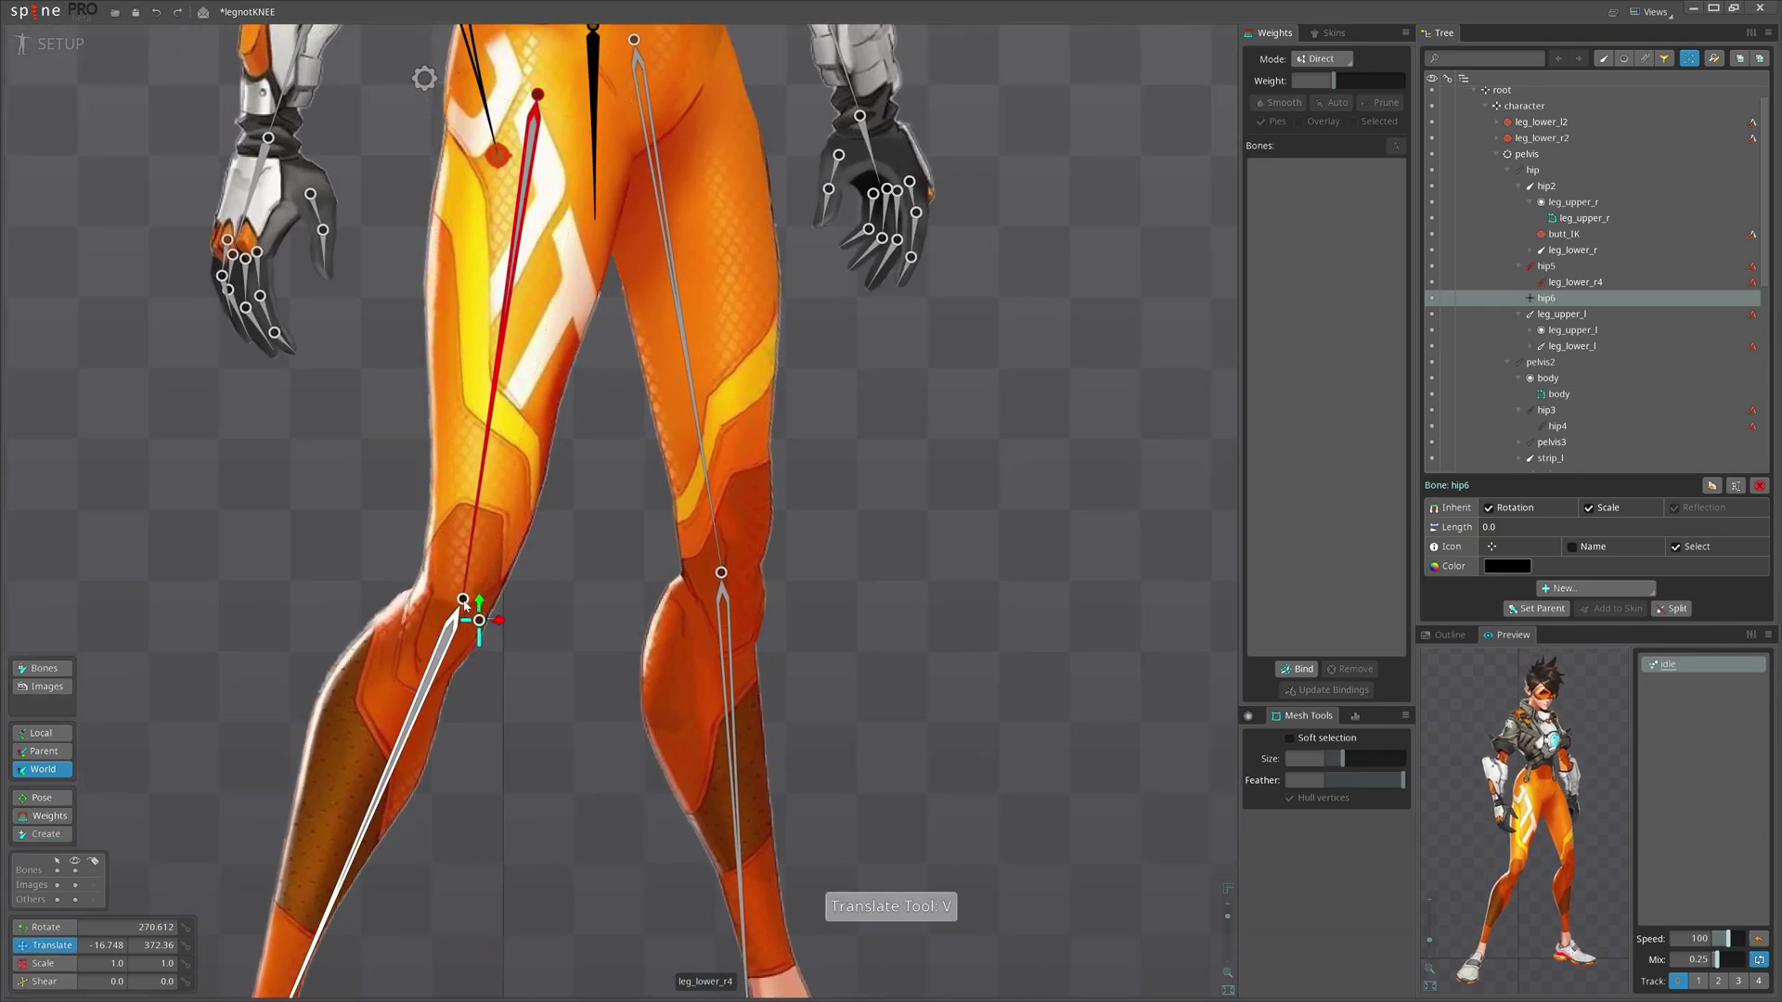
scroll(464, 603, up, 3)
key(ctrl+c)
scroll(519, 643, down, 1)
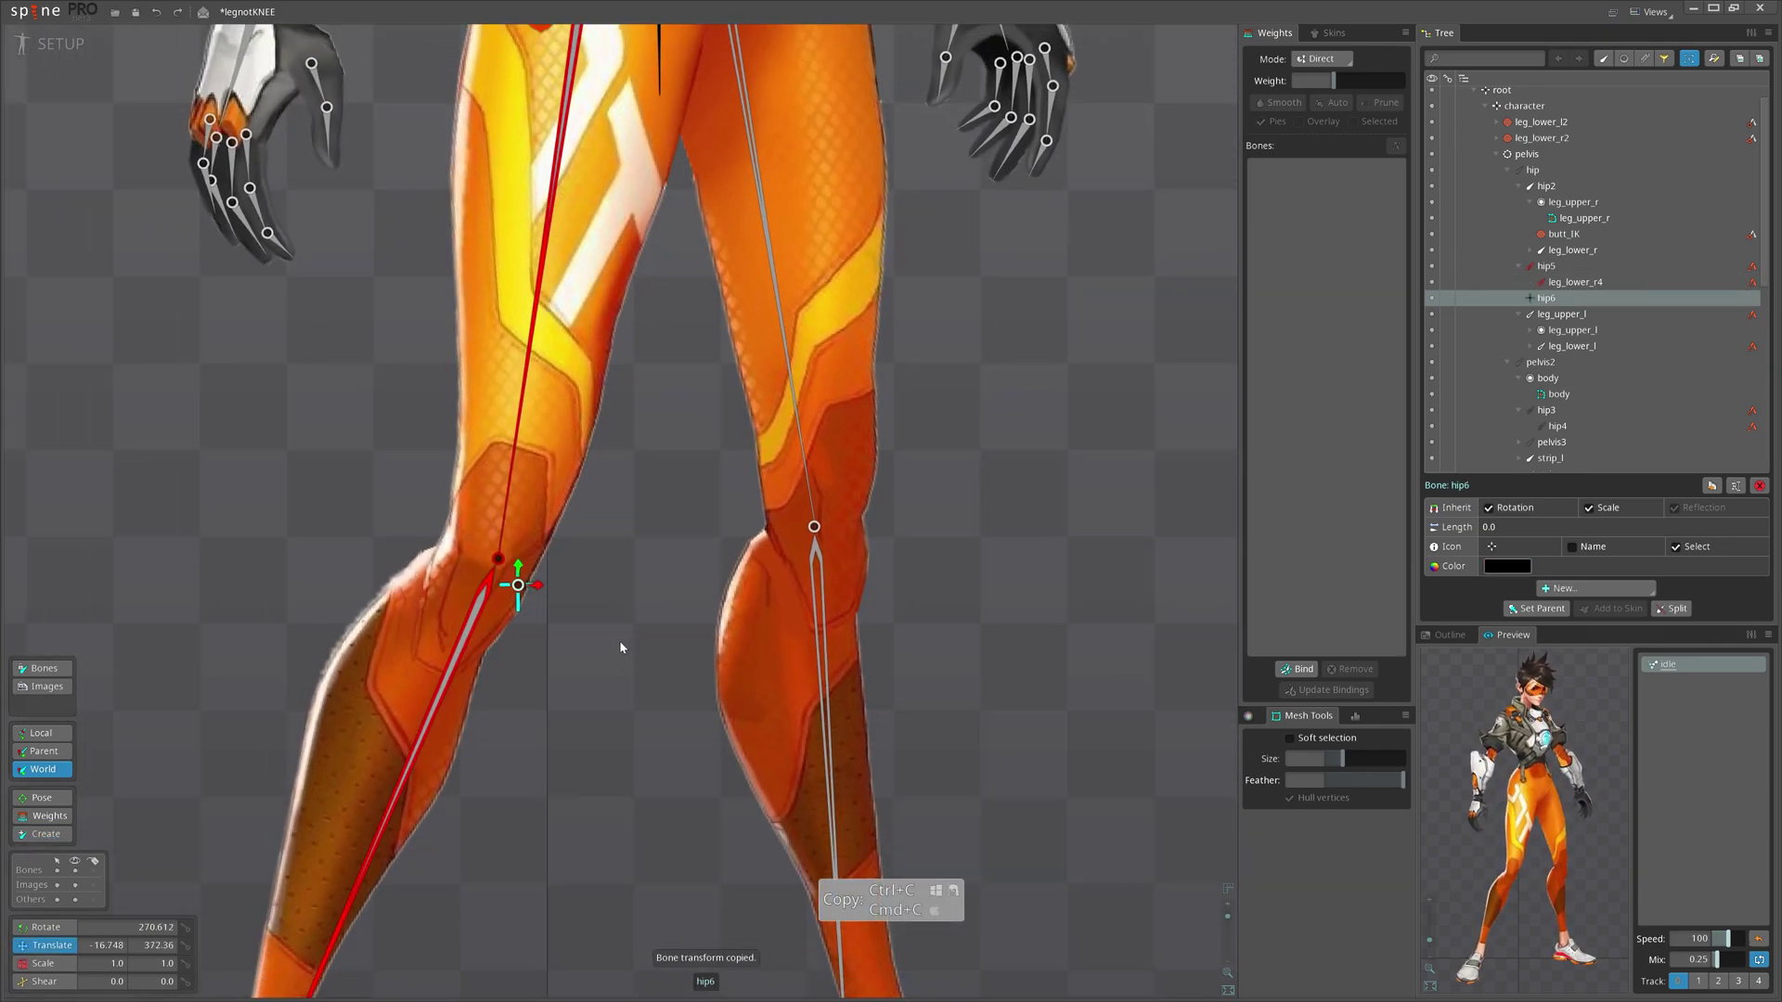
scroll(620, 647, down, 1)
key(ctrl+v)
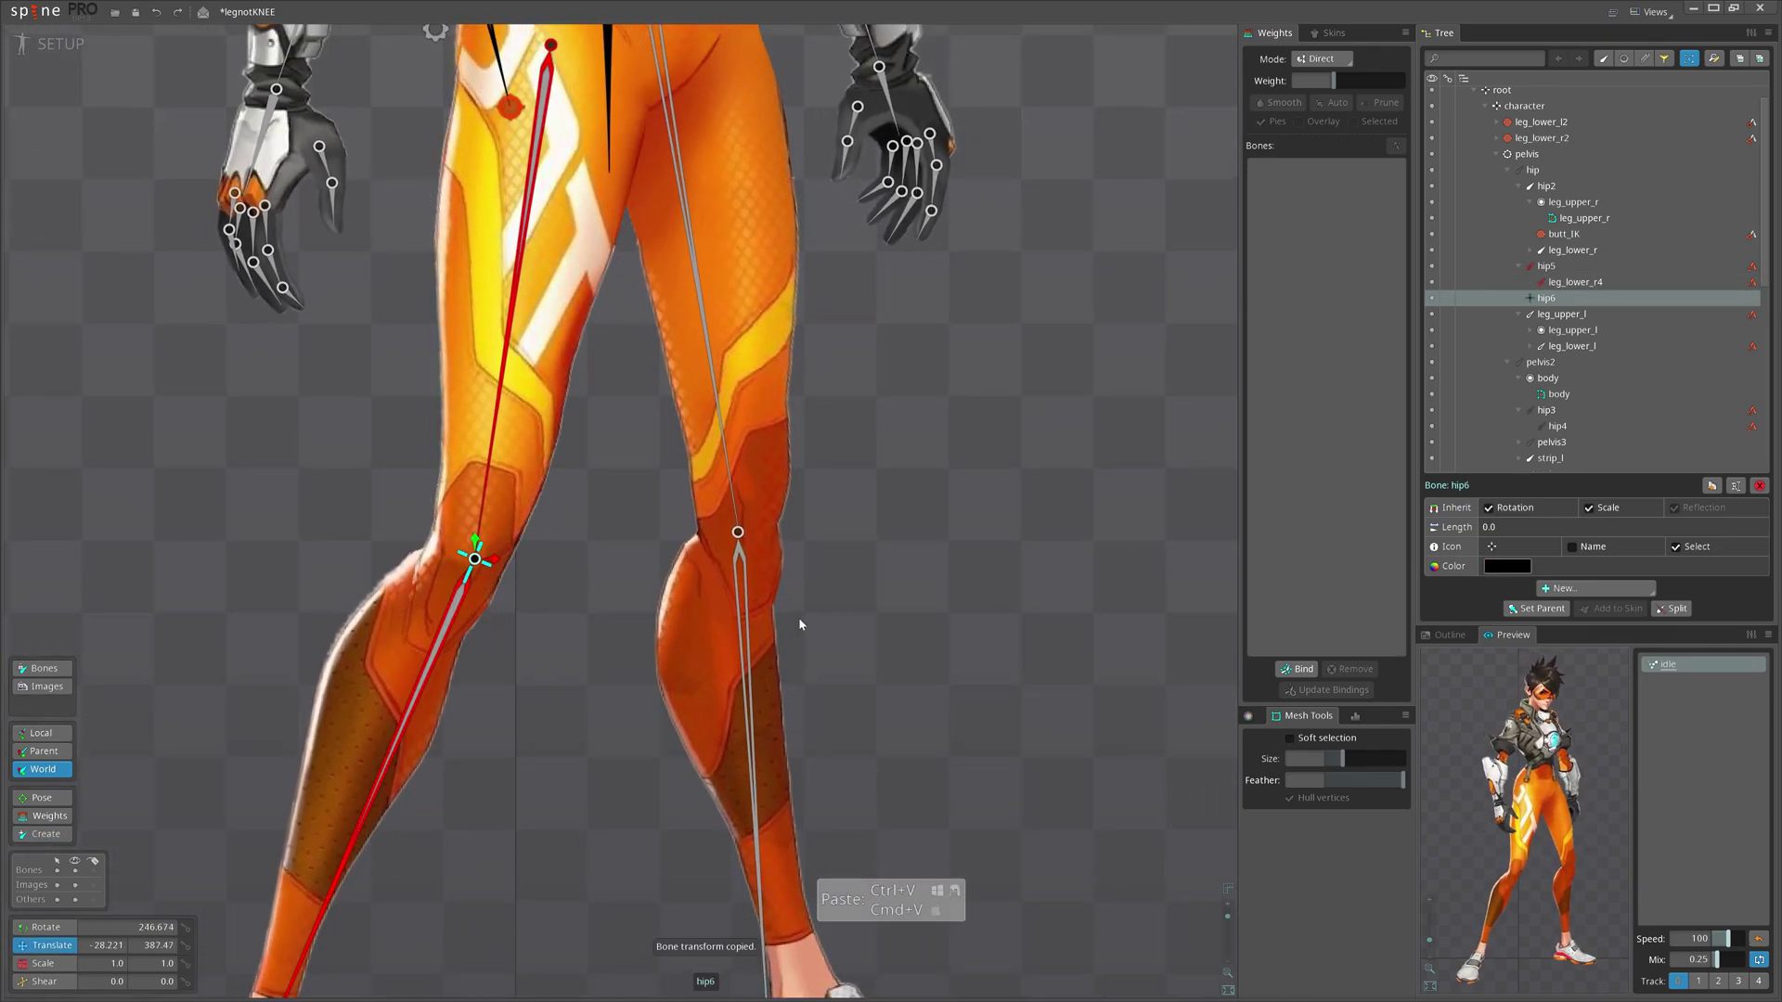
scroll(800, 616, down, 2)
scroll(610, 618, down, 1)
drag(587, 644, 566, 666)
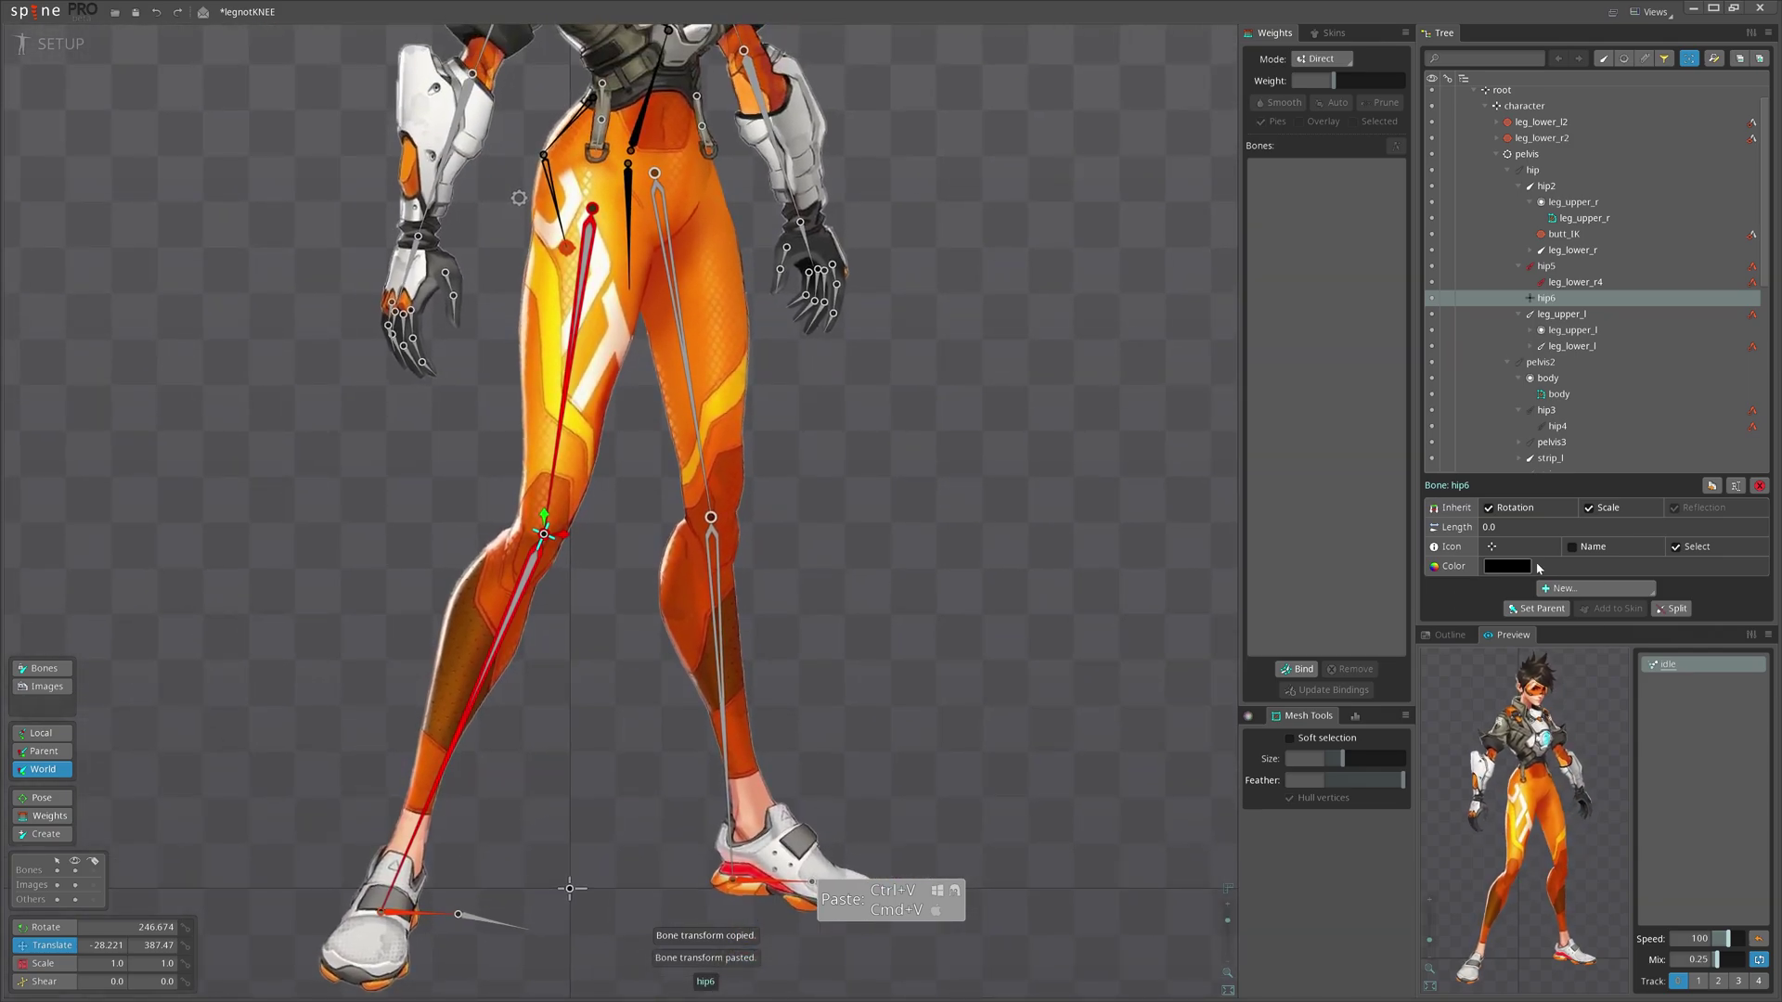
- Set the hip6 bone's color to red, give it a round icon, and save the project
click(1512, 565)
drag(616, 504, 764, 364)
click(613, 698)
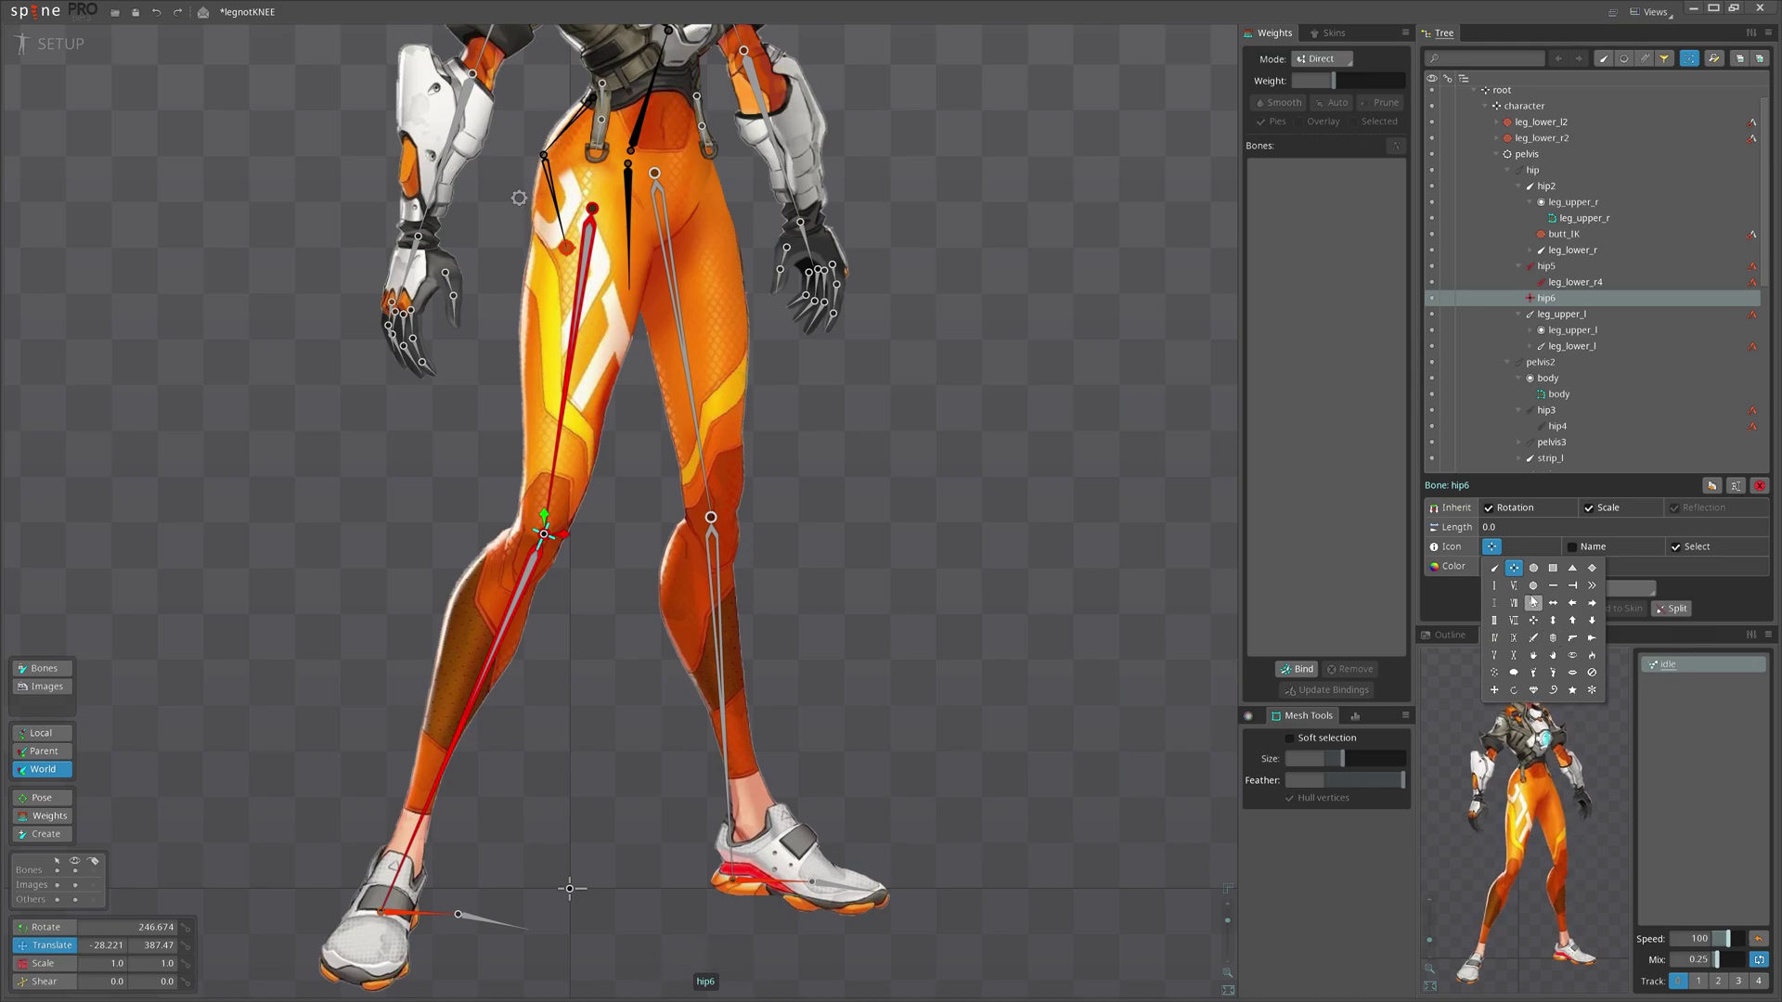
key(ctrl+s)
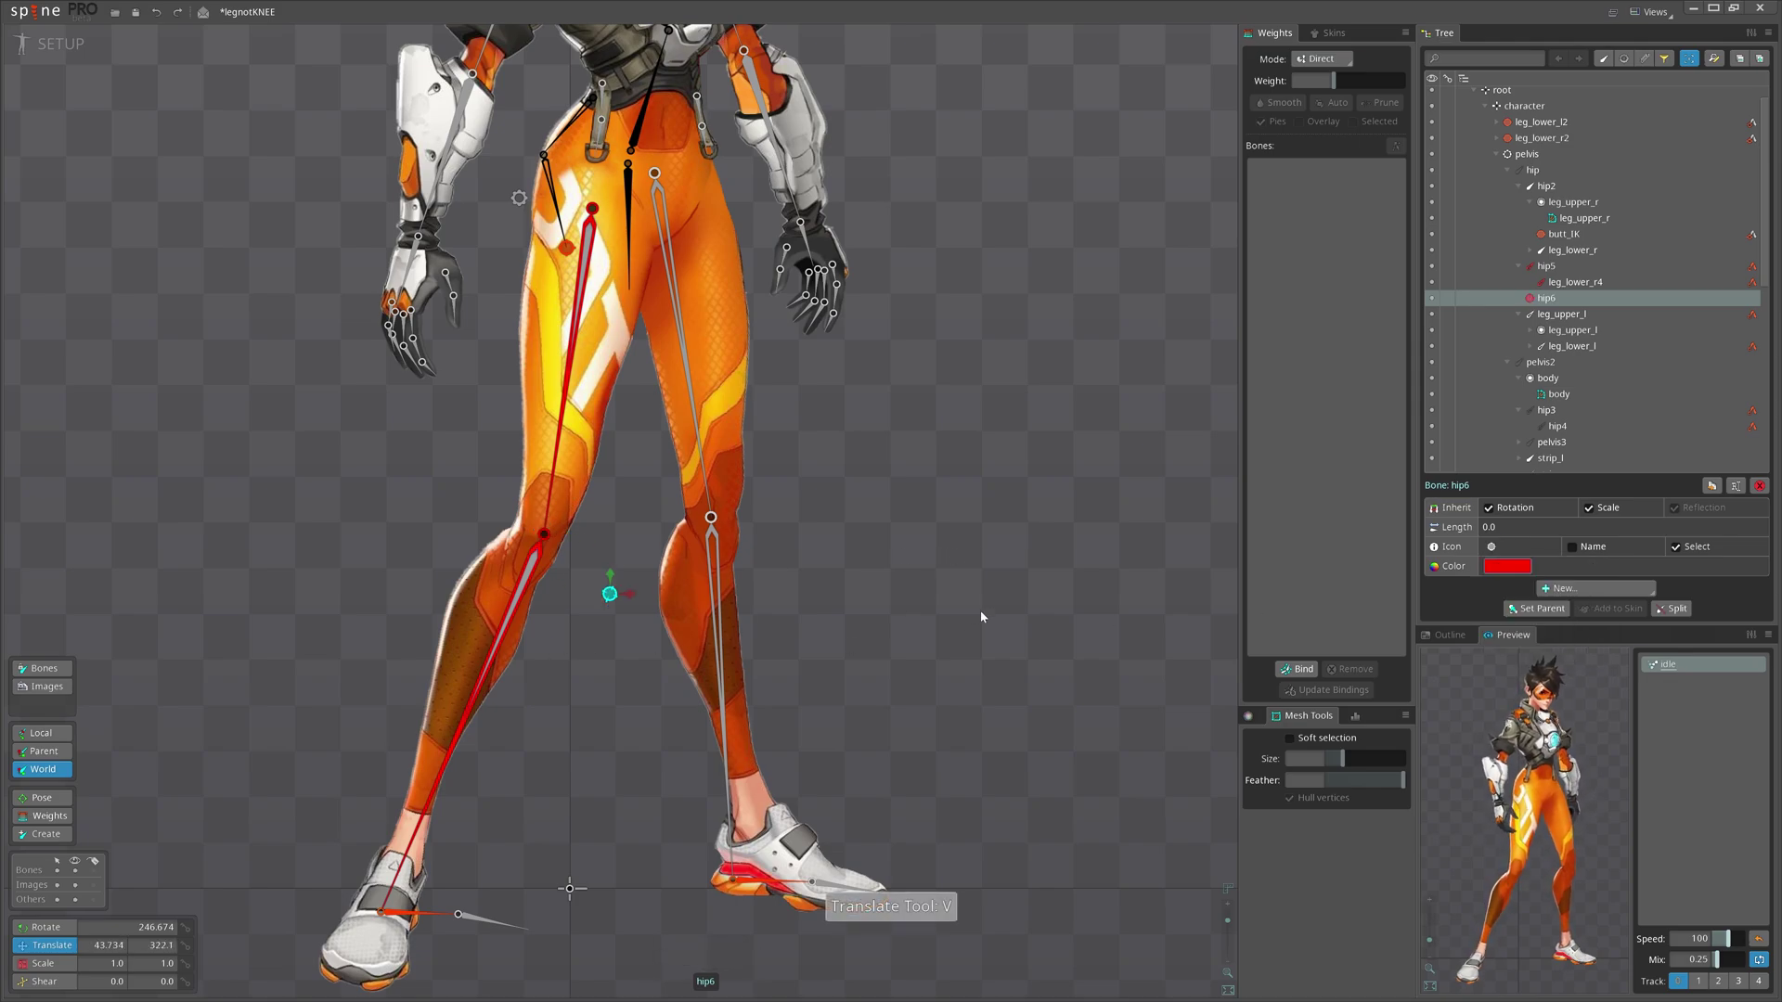
scroll(928, 594, down, 2)
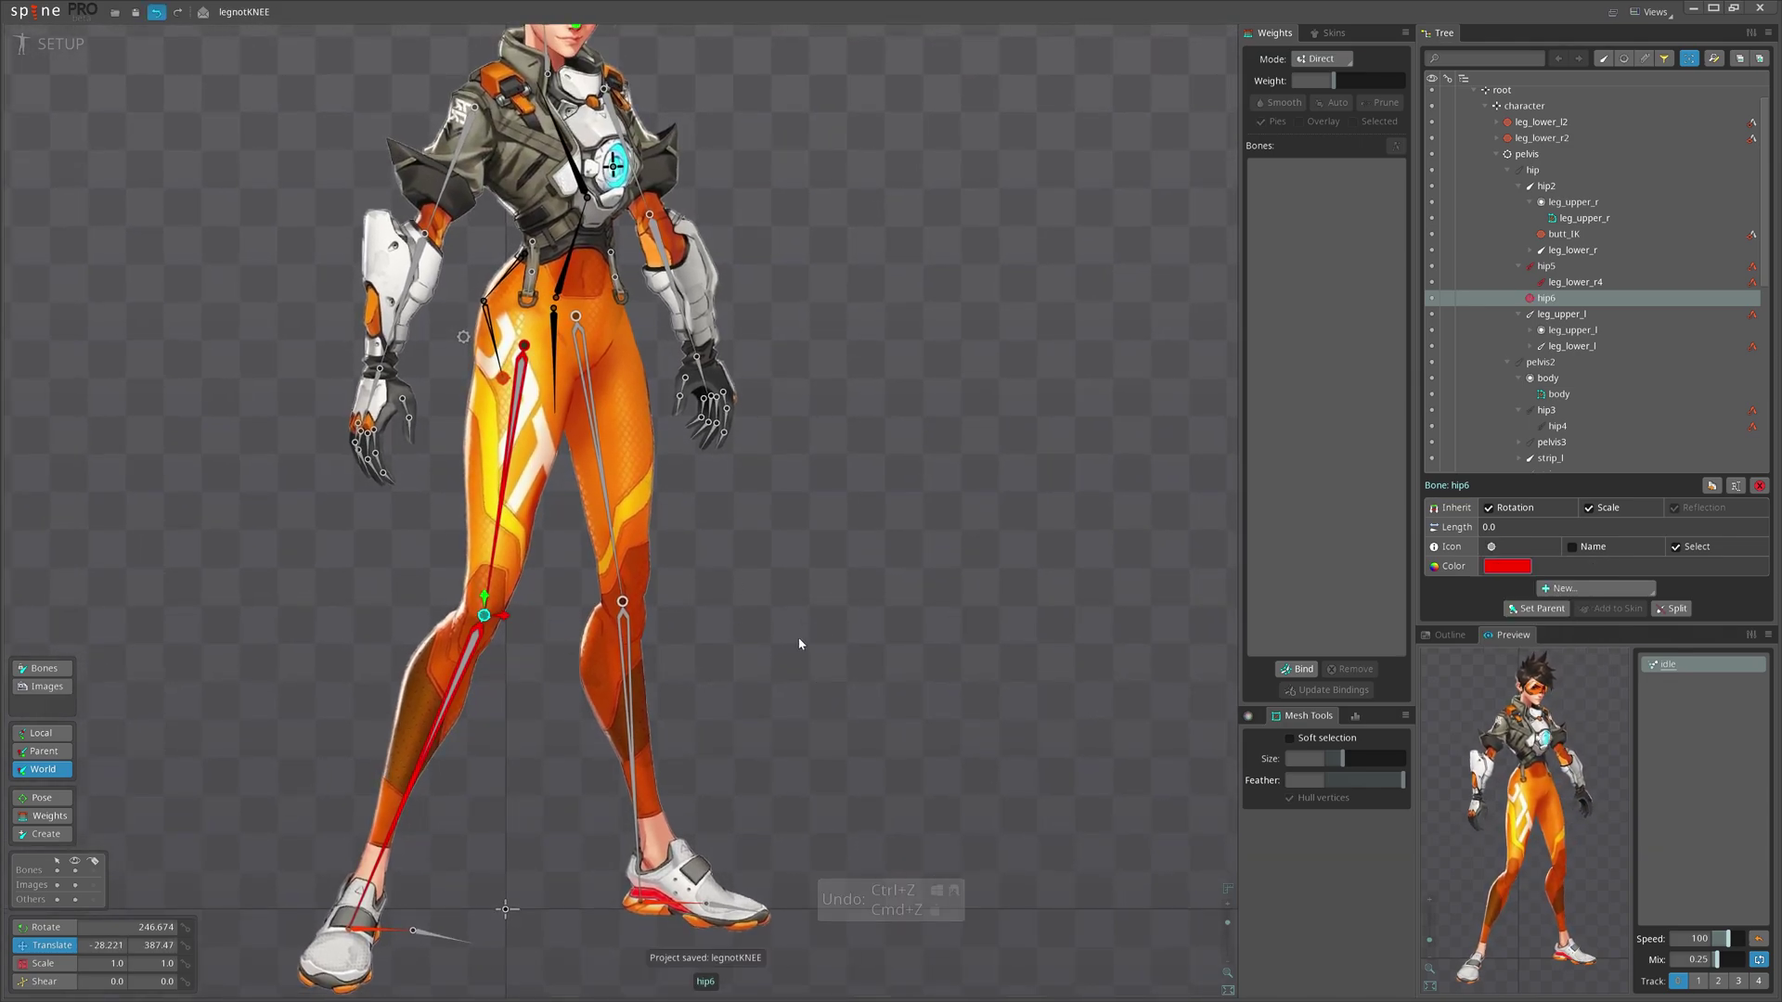
- Set hip6 as the parent of leg_lower_r, then test the link by moving hip6 and undo that move
drag(715, 645, 889, 577)
scroll(640, 622, up, 2)
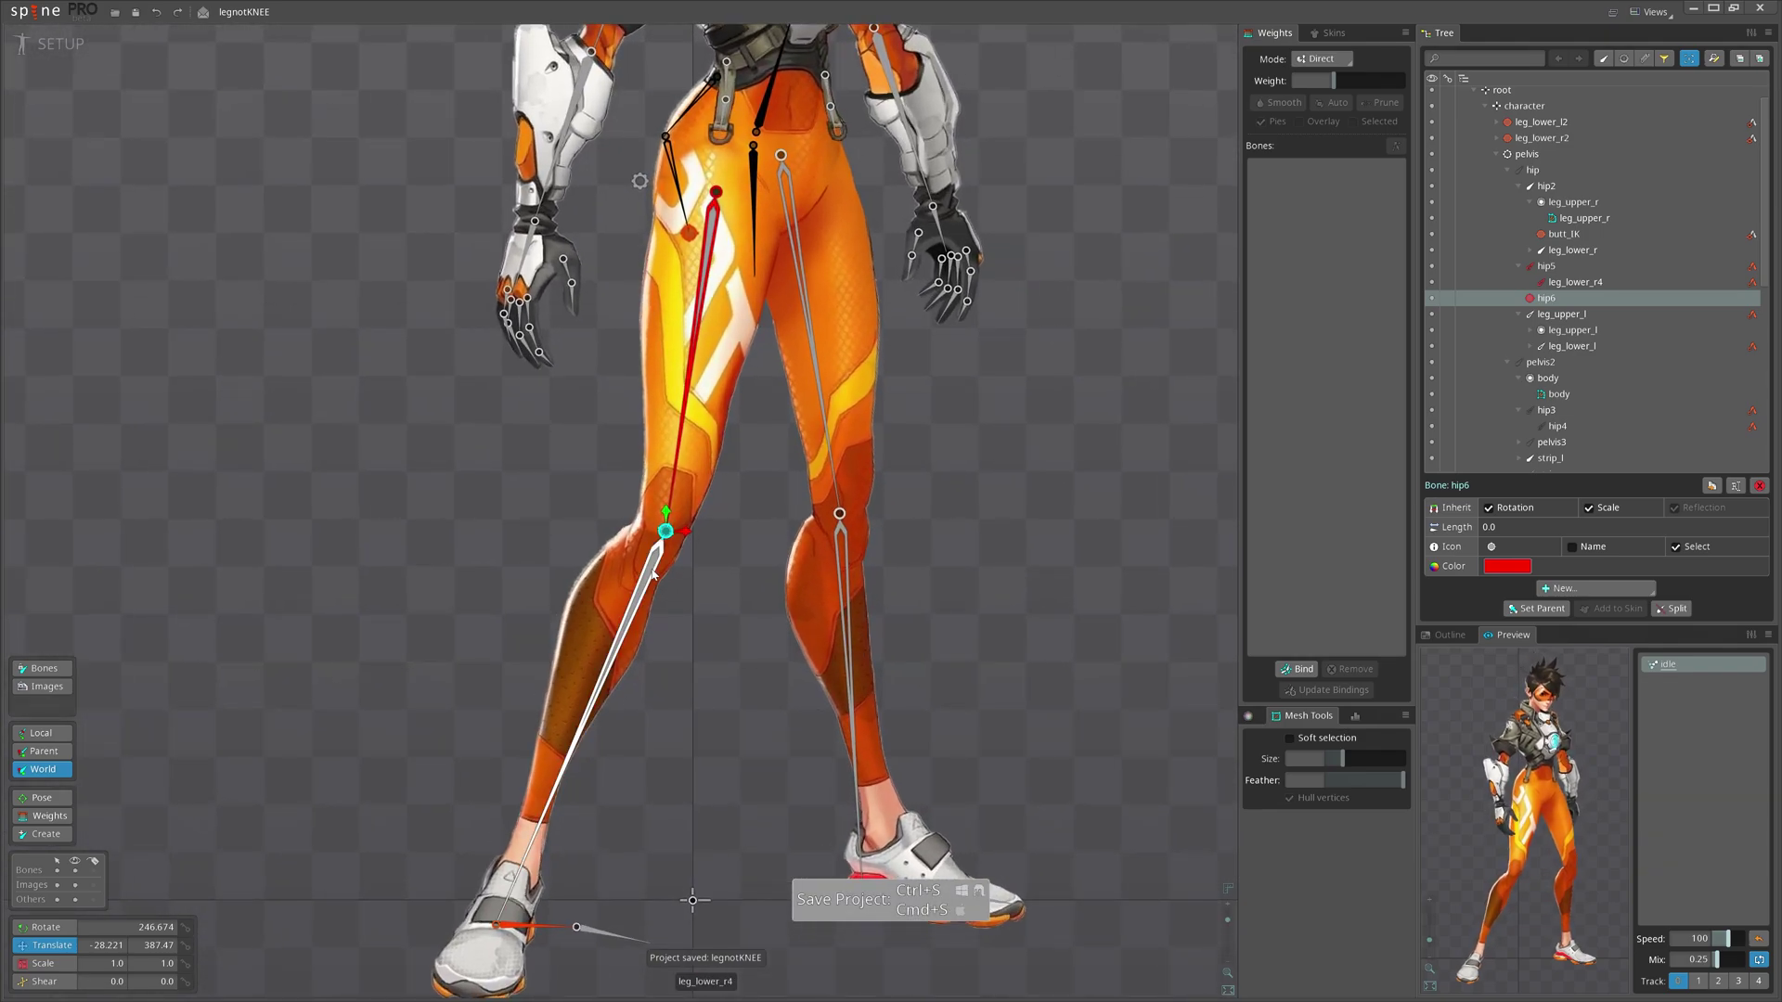
scroll(654, 575, up, 3)
key(space)
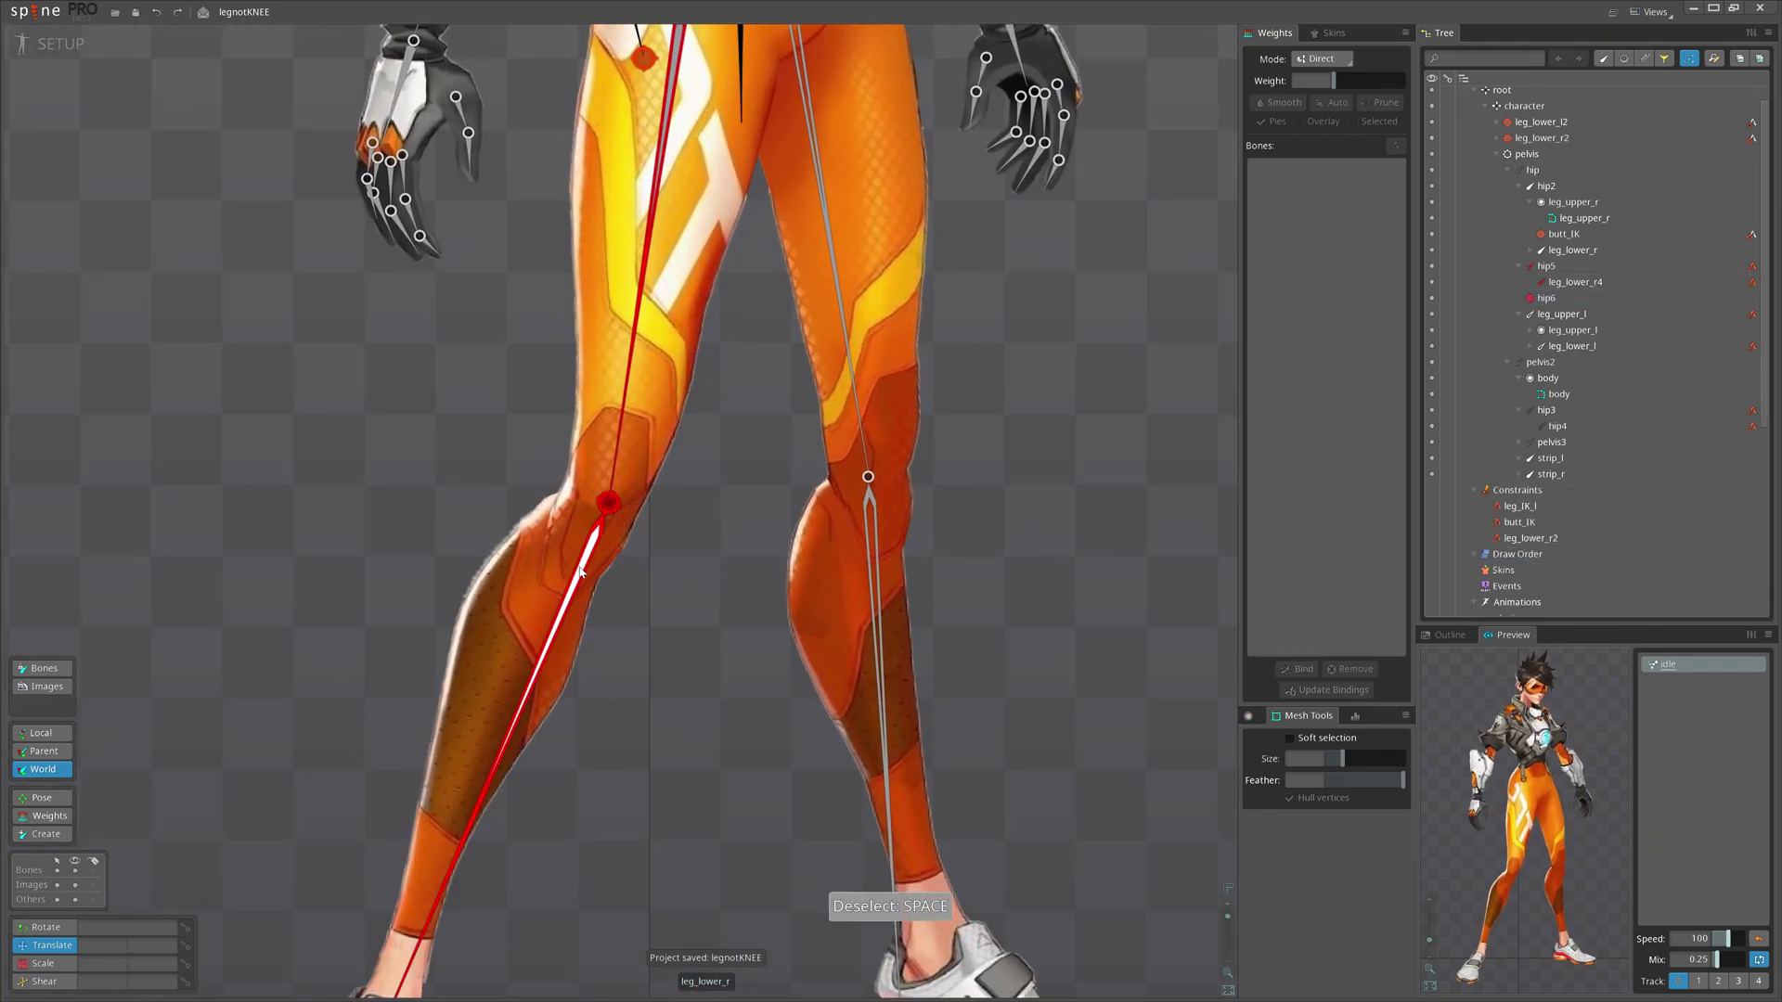
click(579, 572)
drag(707, 655, 641, 648)
key(ctrl+z)
key(p)
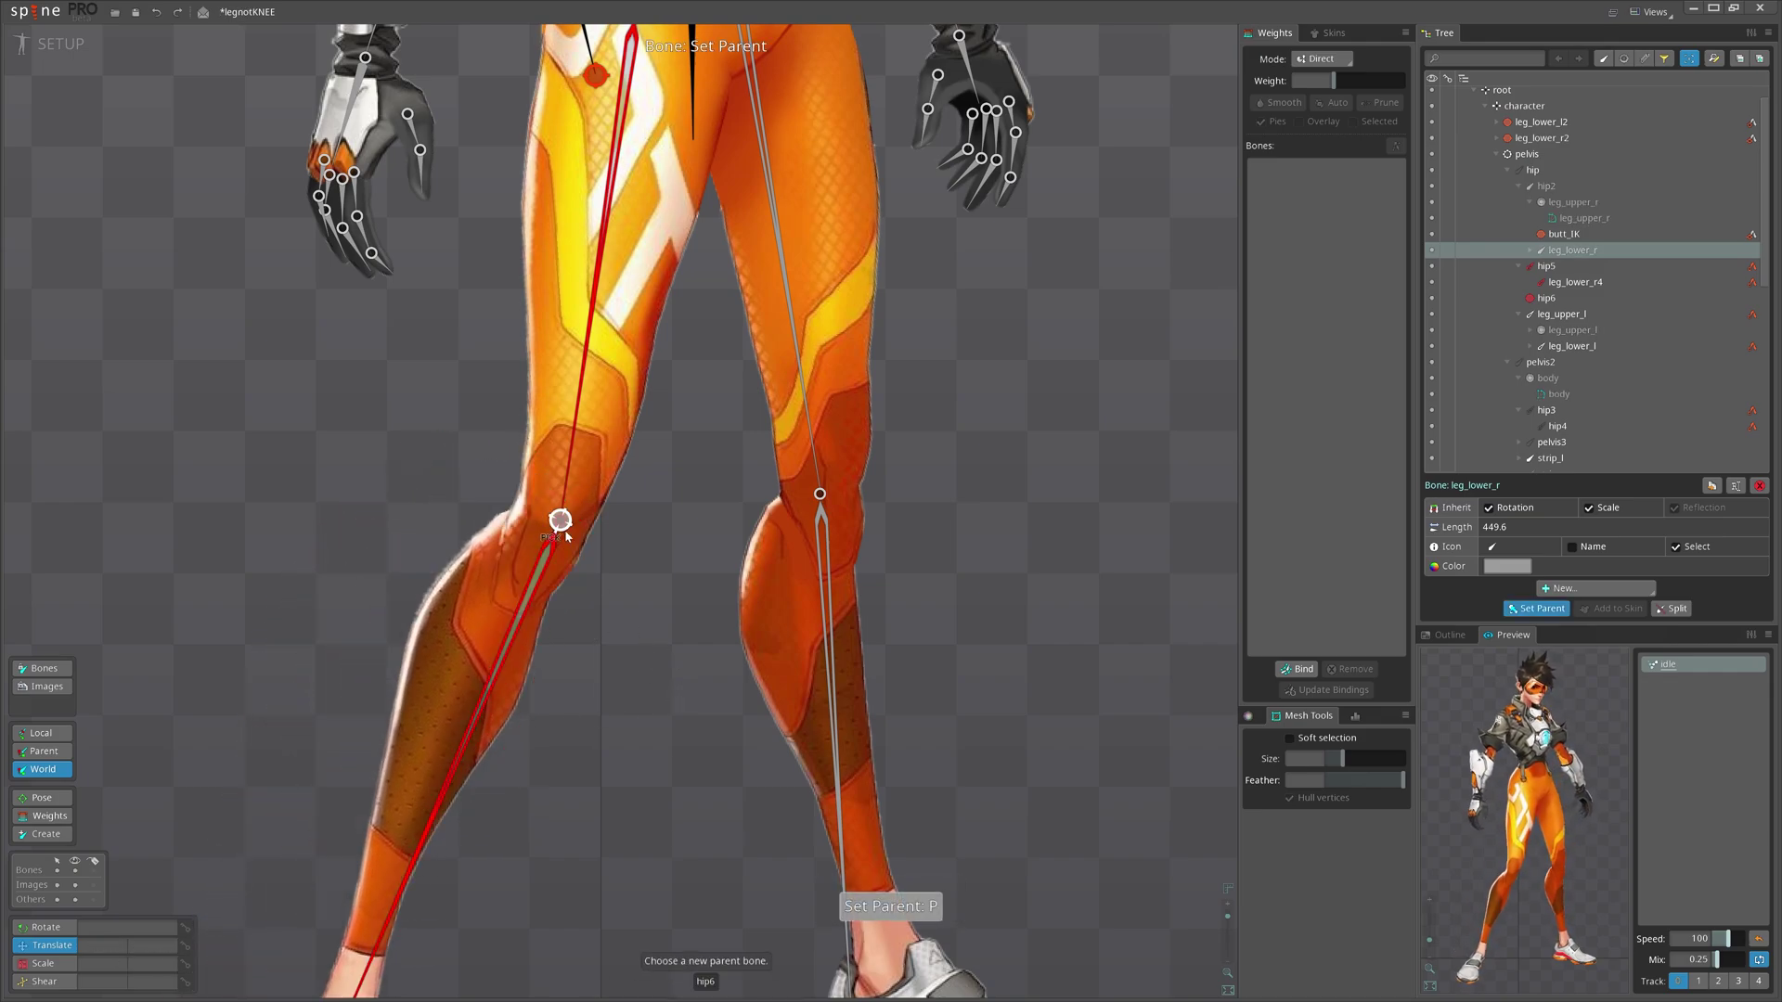
click(559, 522)
scroll(621, 696, down, 2)
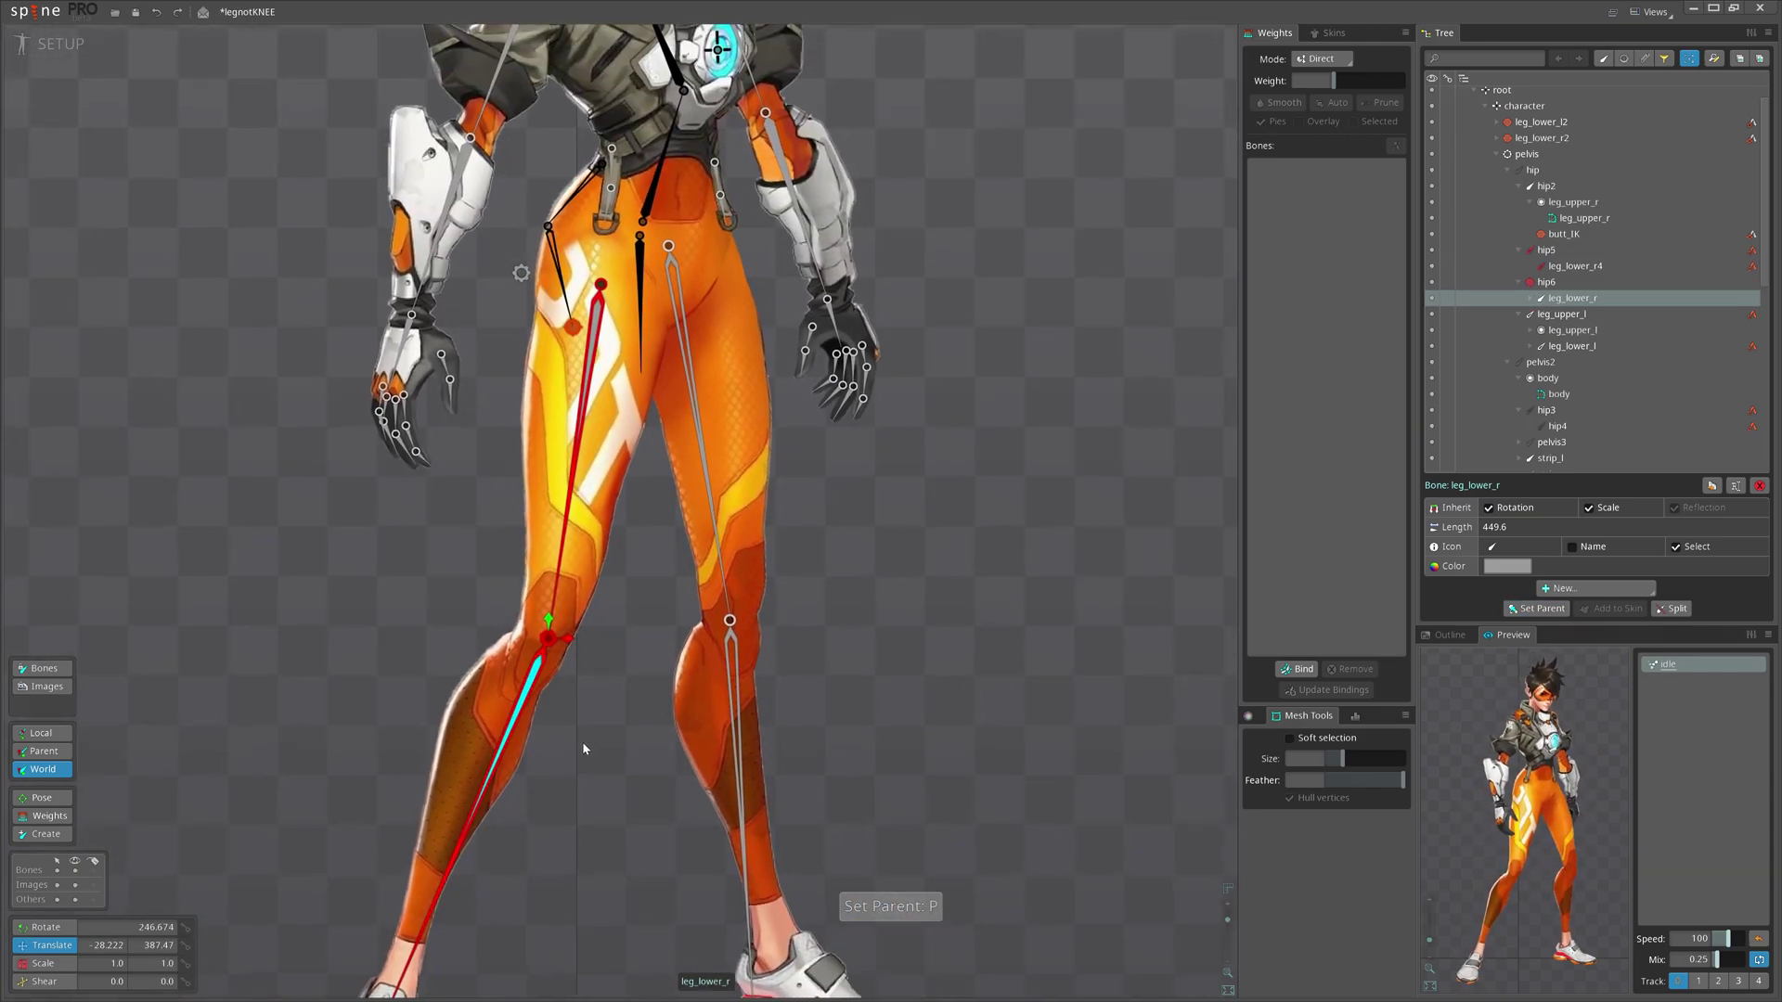
key(v)
key(ctrl+z)
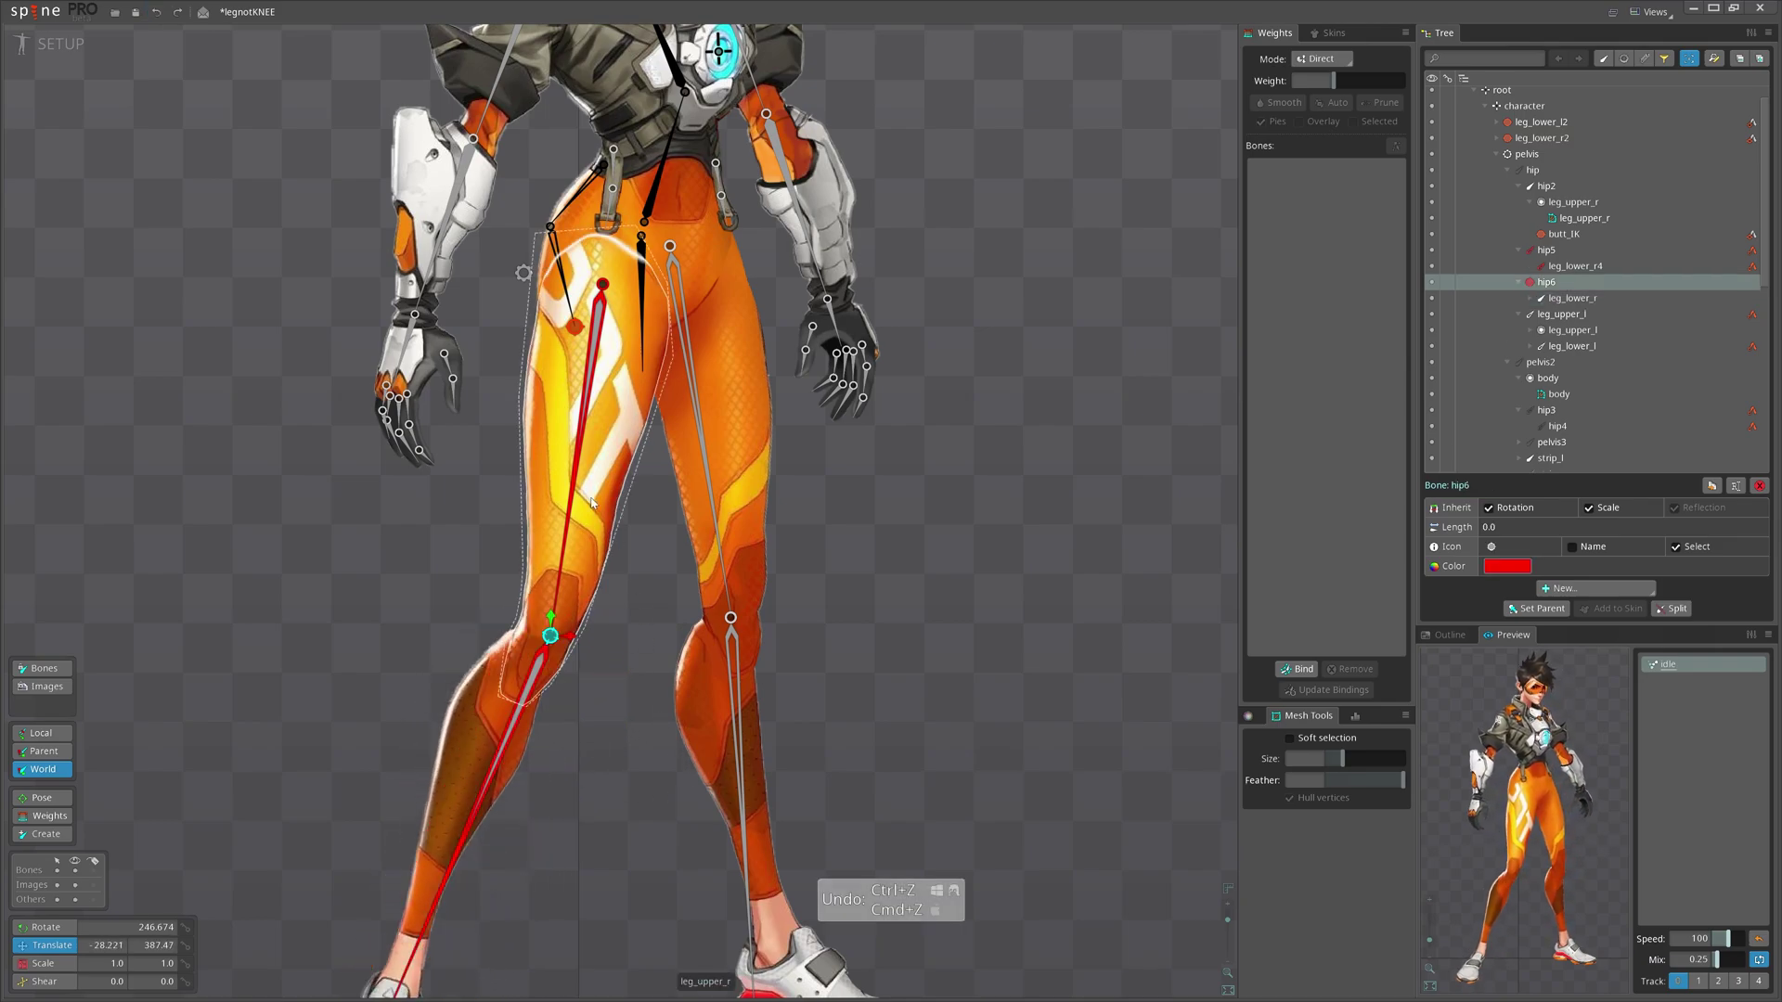
- Create an IK constraint named top_ik on the hip2 bone with hip6 as its target
click(595, 339)
scroll(917, 611, down, 2)
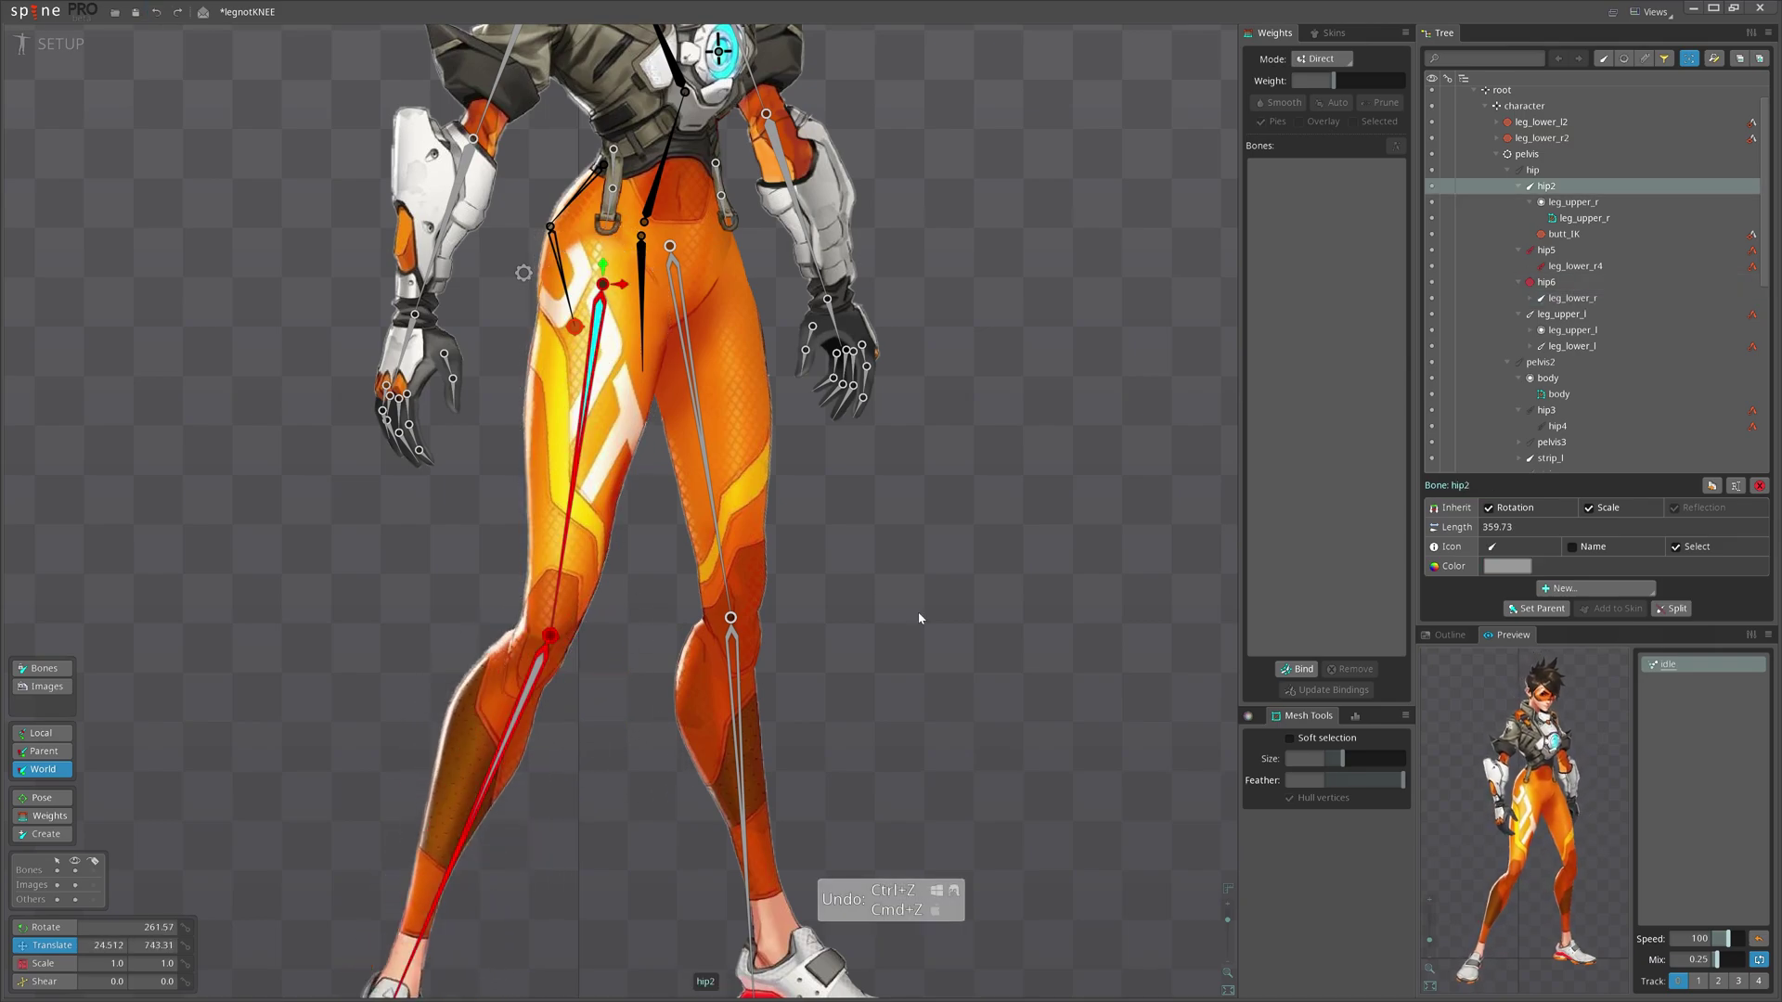
click(1574, 591)
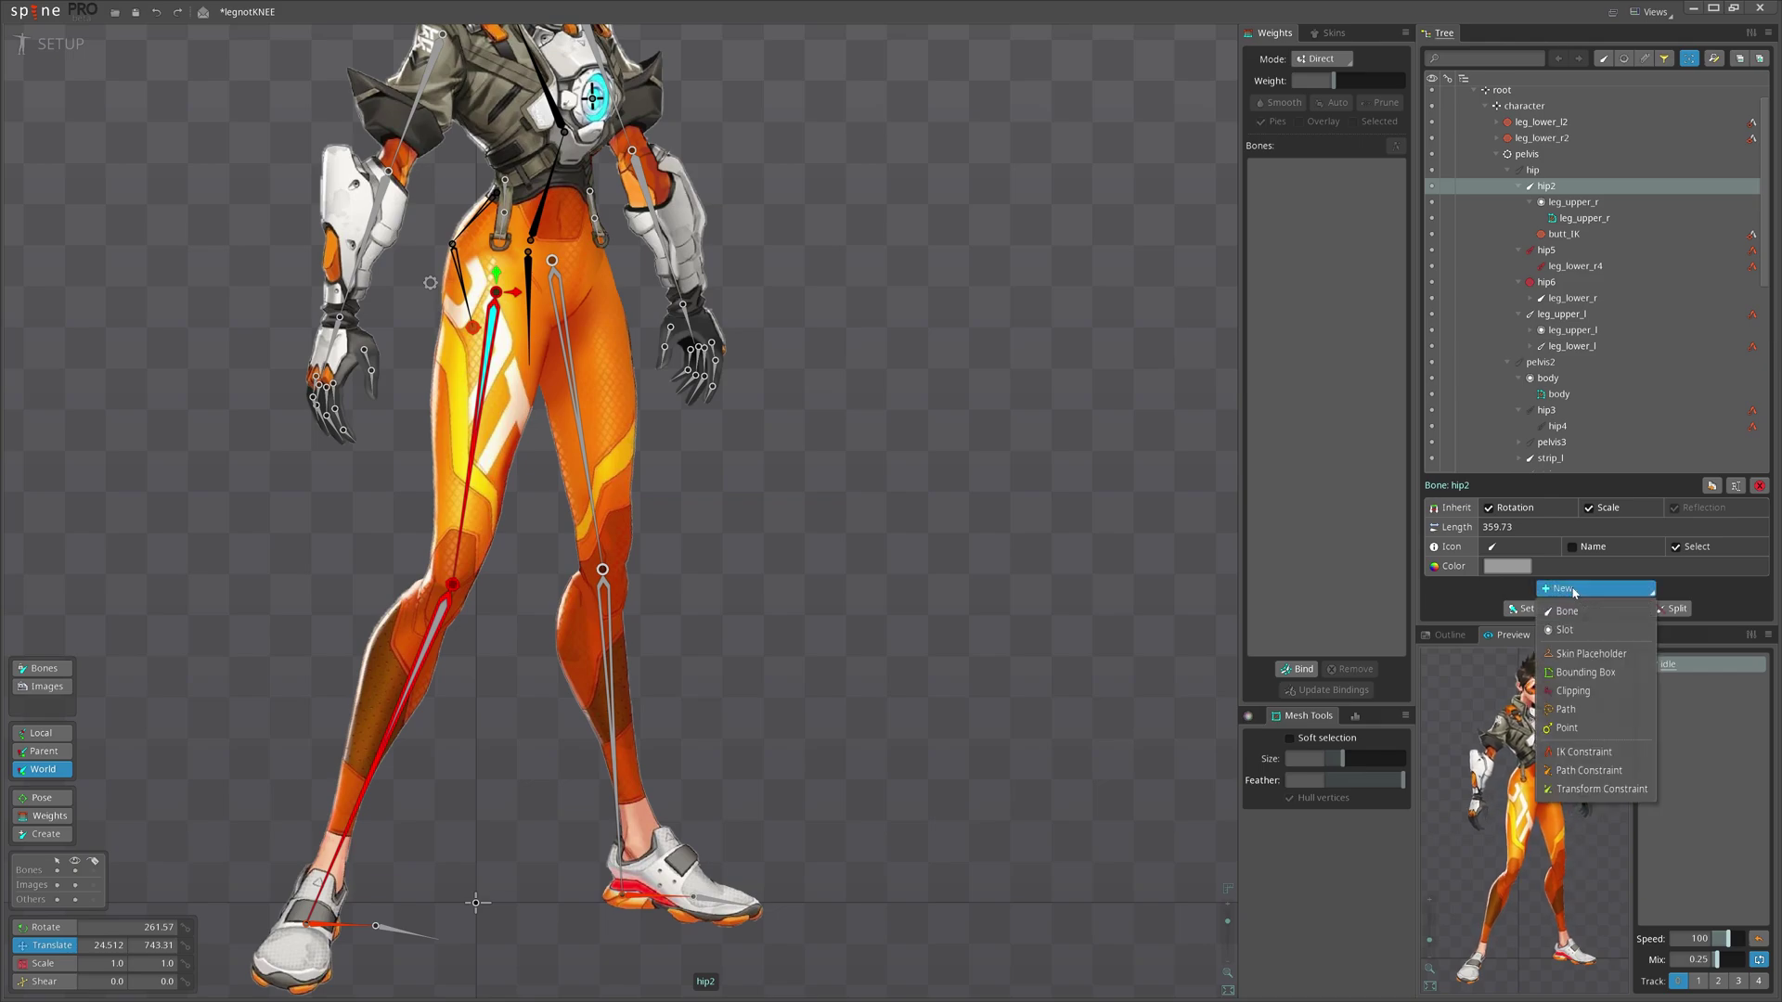
click(1583, 732)
scroll(508, 555, up, 4)
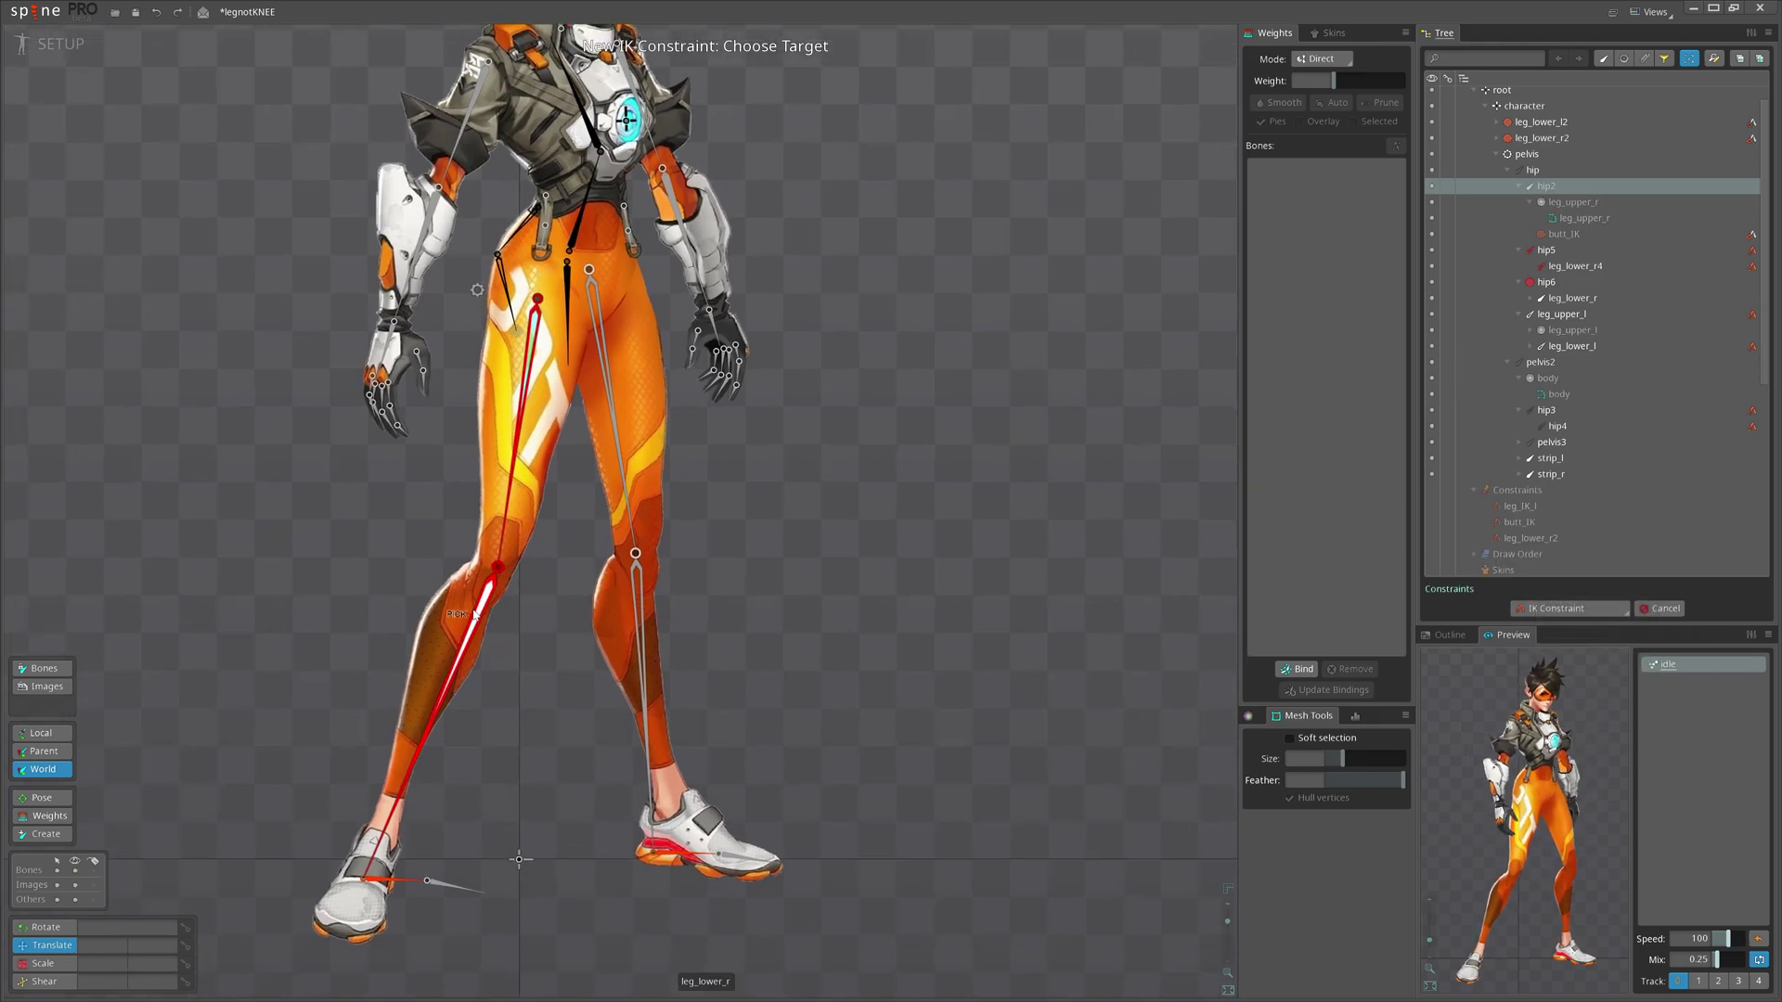
scroll(506, 554, up, 1)
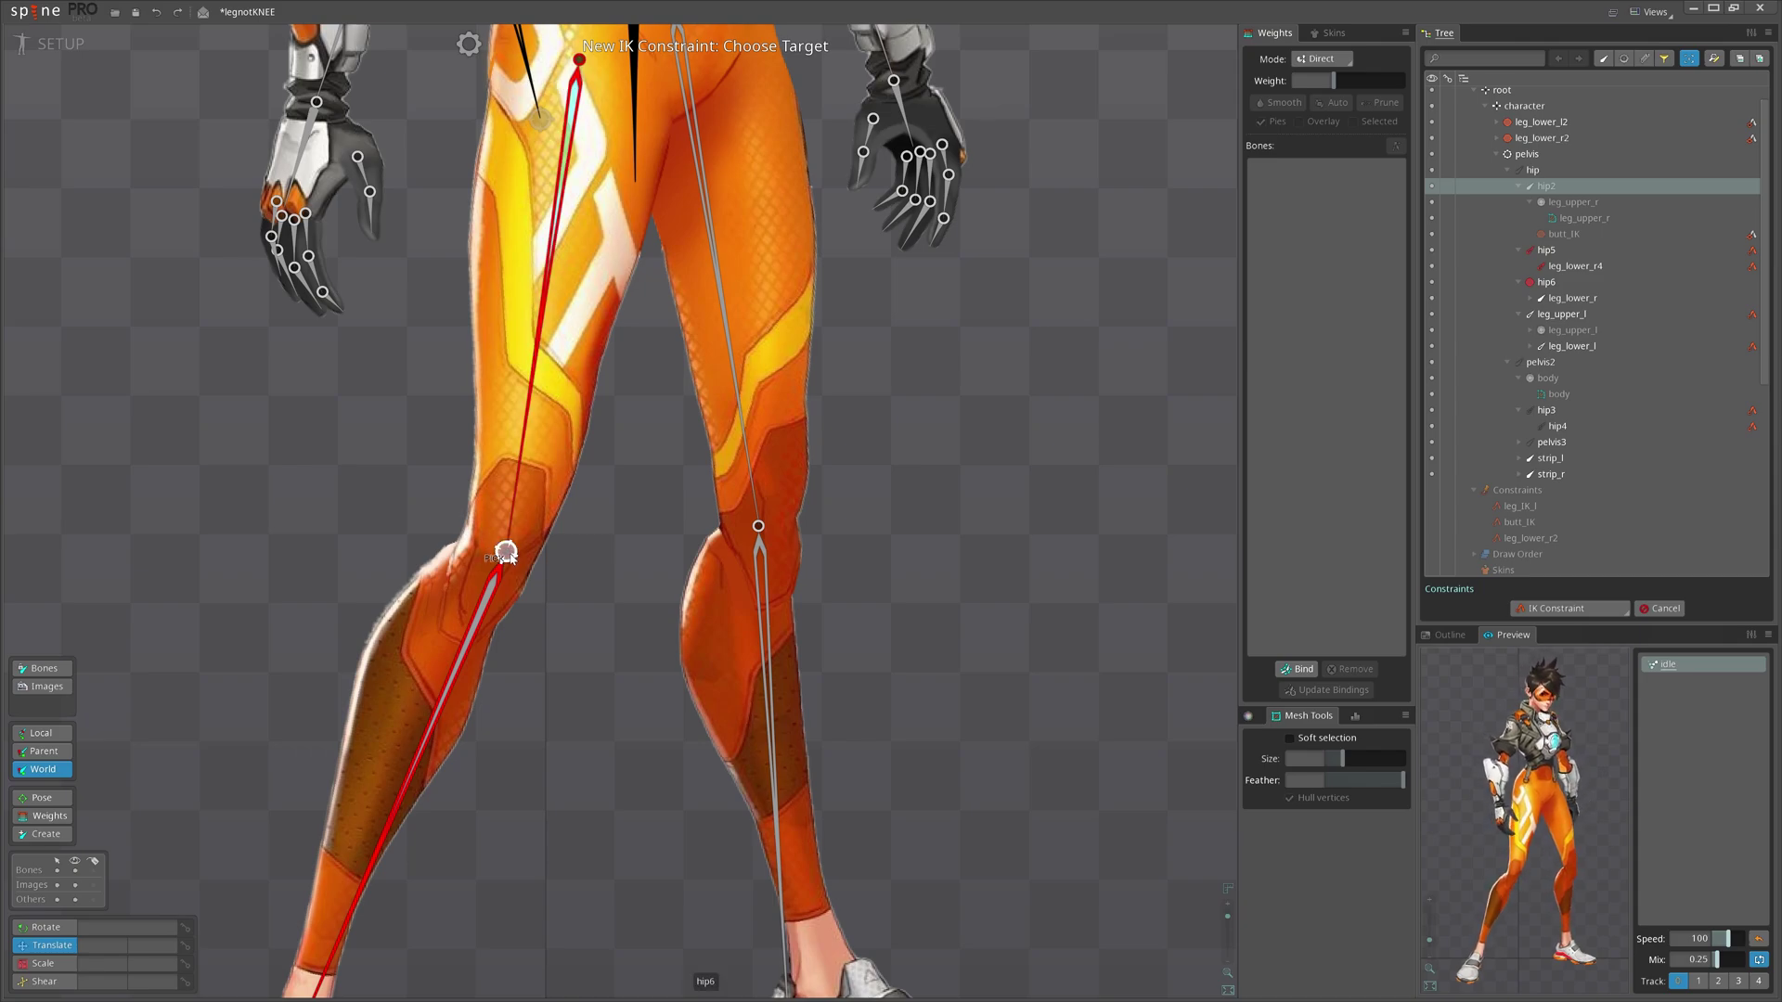
click(506, 554)
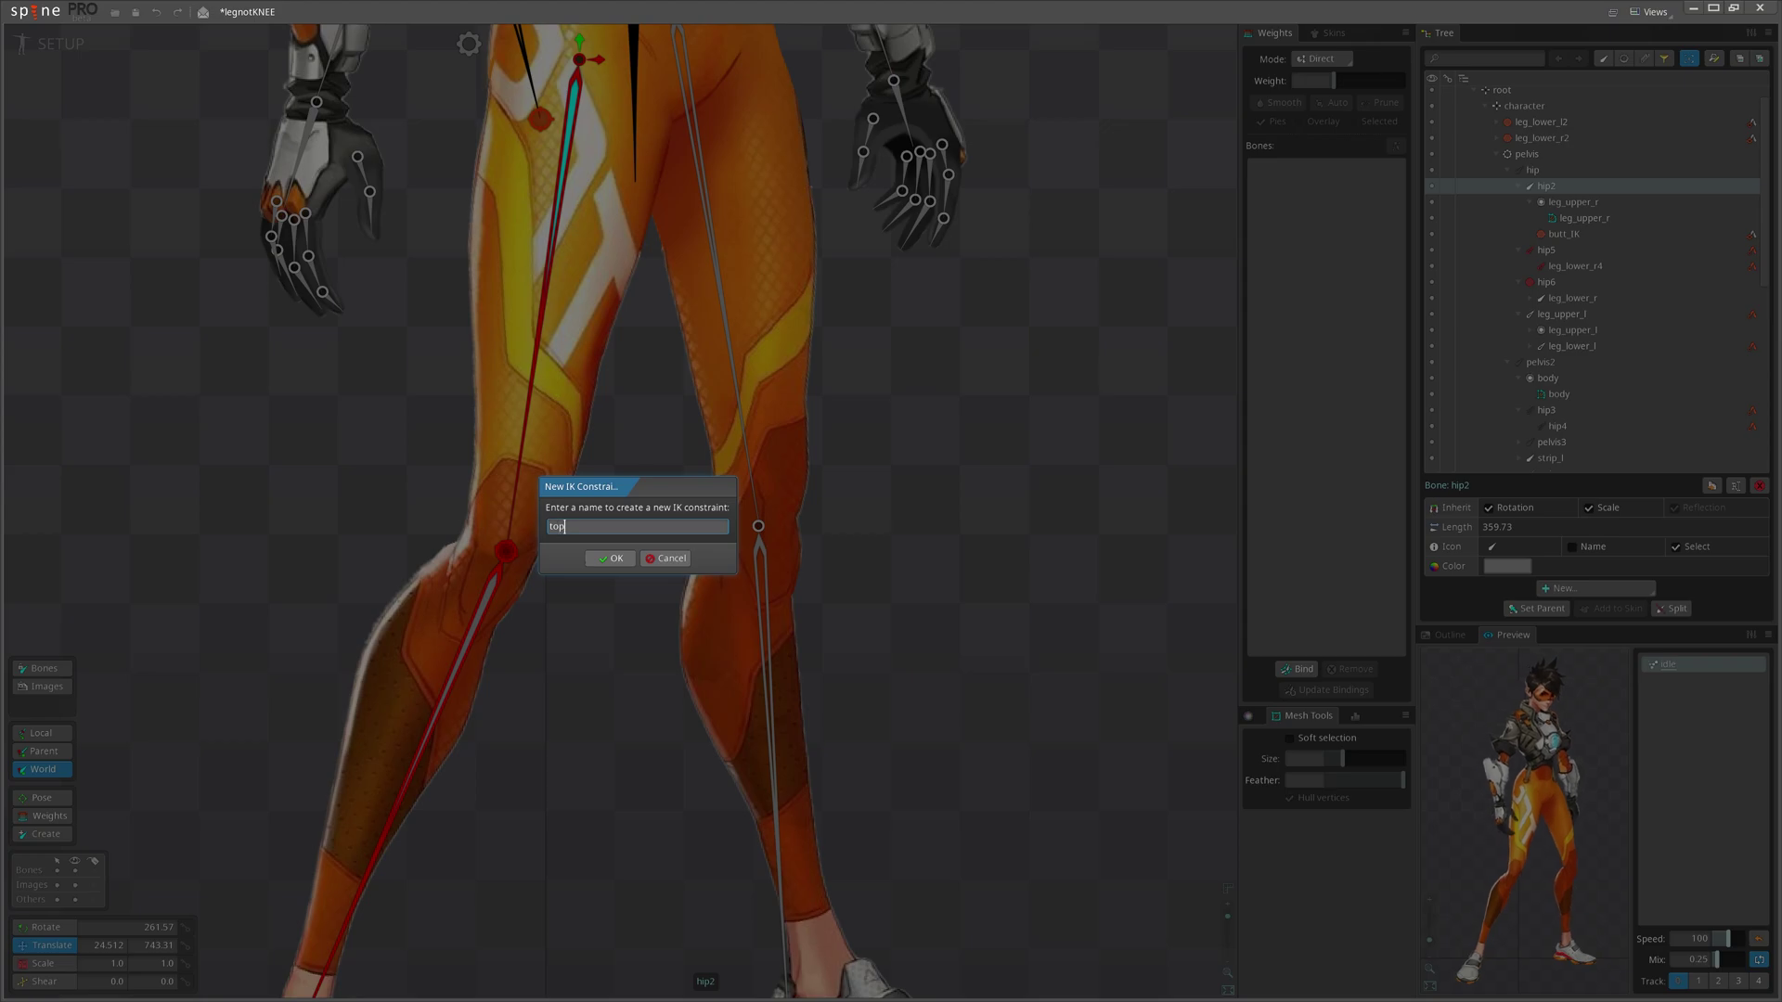
key(Return)
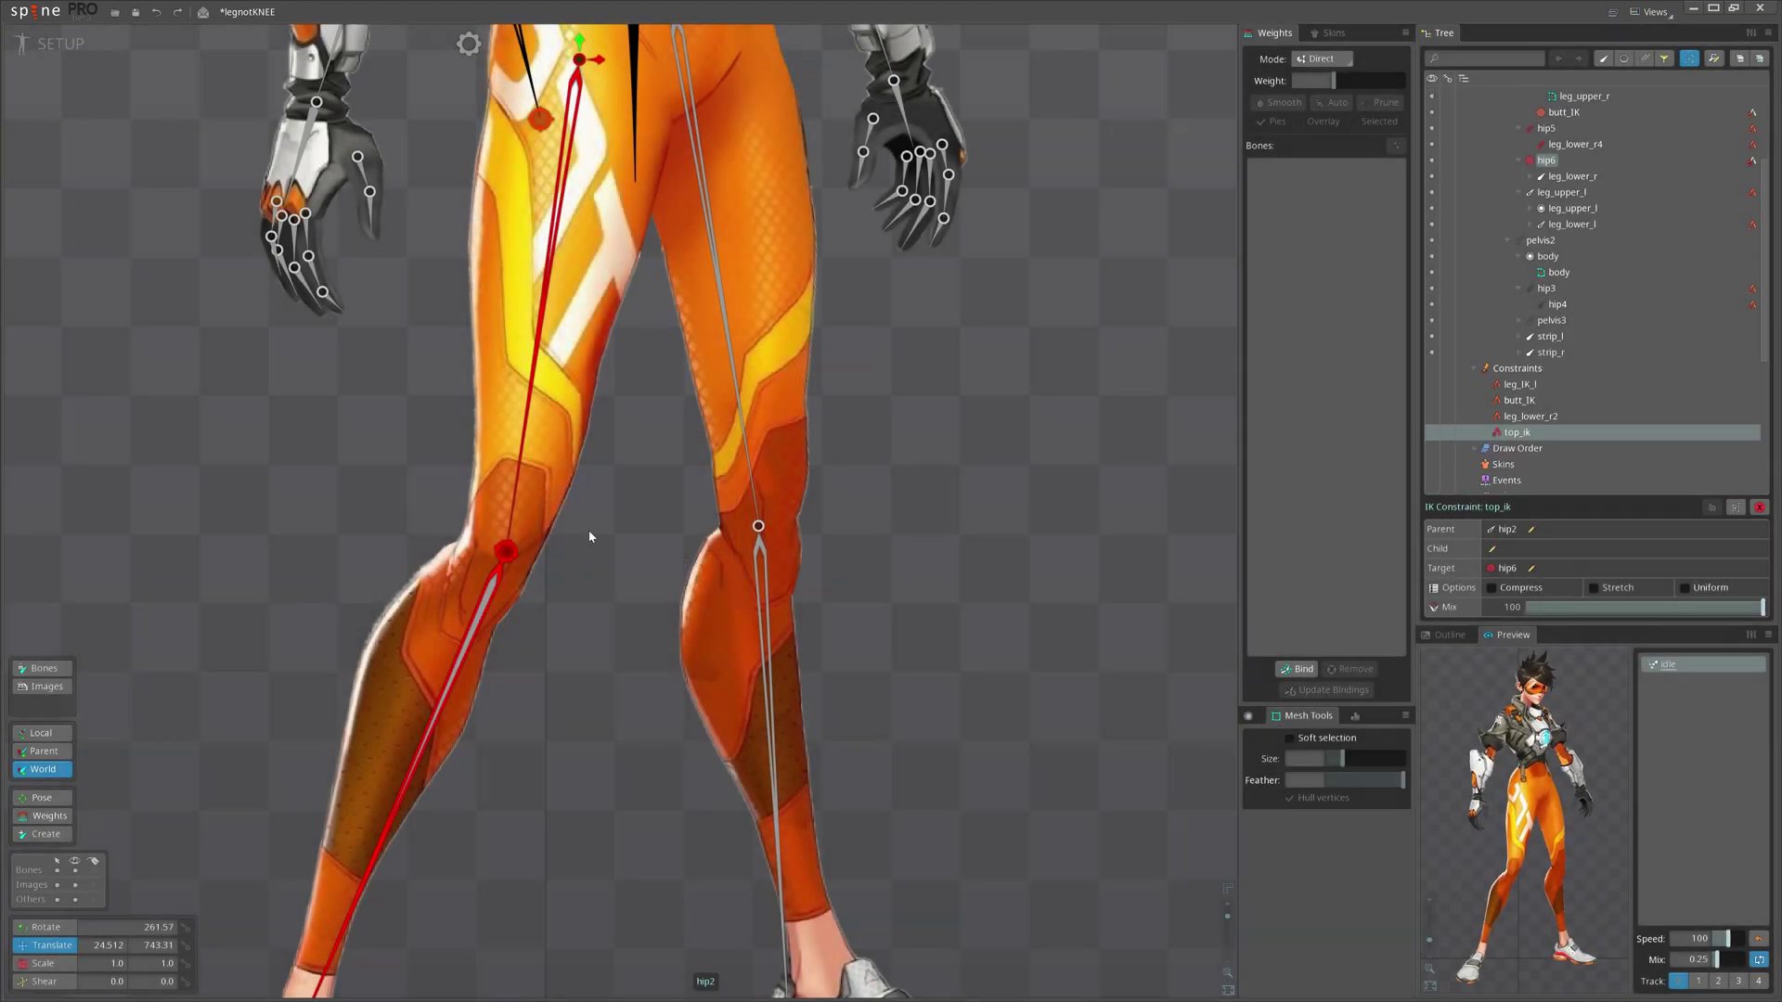
- Create an IK constraint named bot_IK on the leg_lower_r bone with leg_lower_r2 as its target
scroll(588, 531, down, 1)
drag(554, 675, 628, 473)
key(v)
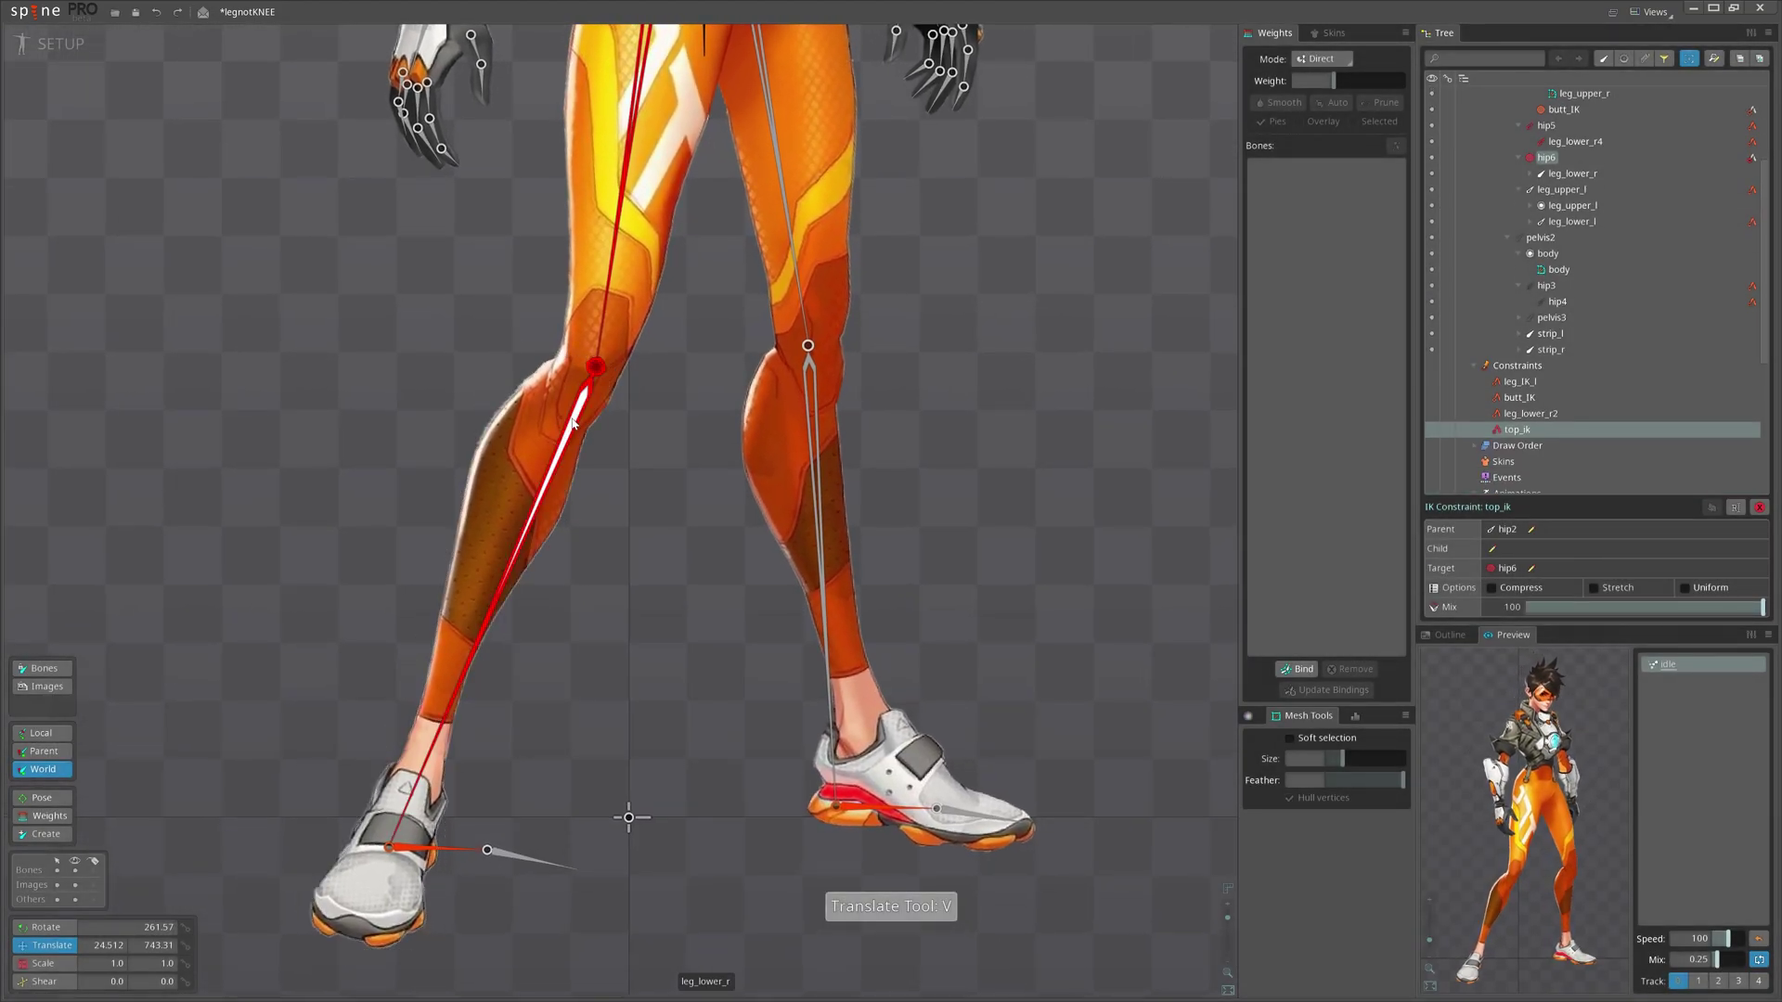
click(574, 424)
click(1582, 588)
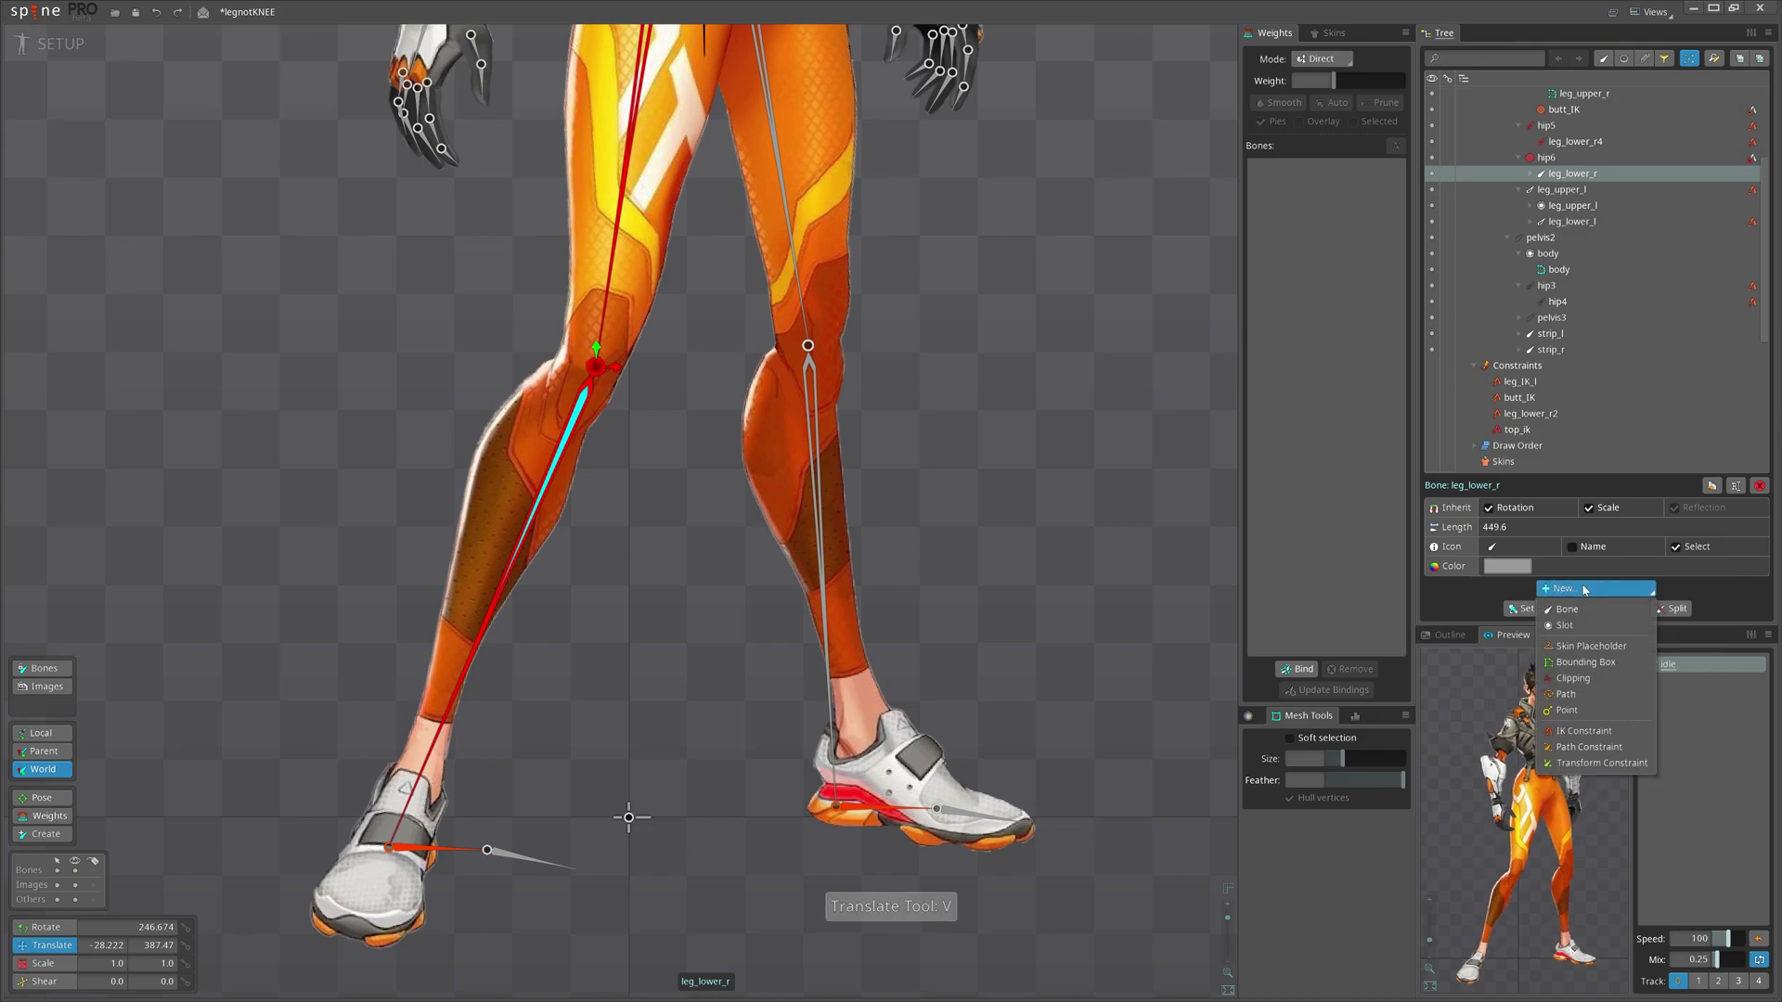
click(1568, 731)
click(437, 855)
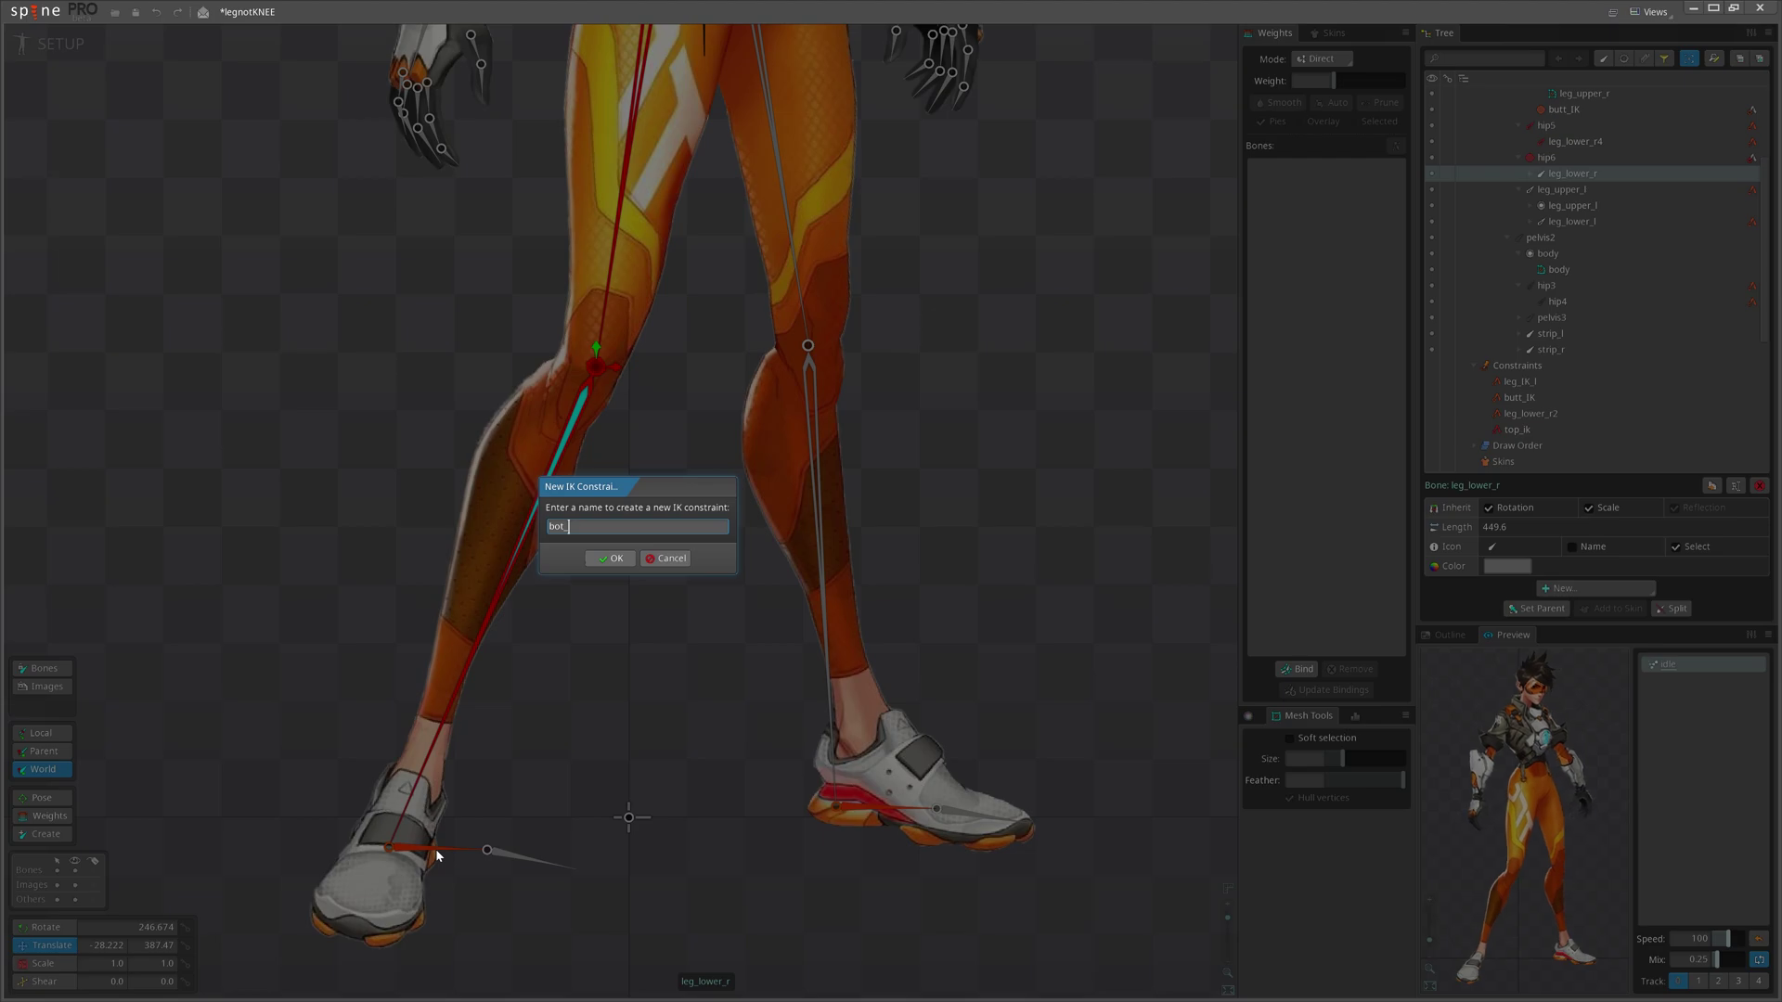
text(bot_IK)
key(Return)
scroll(749, 643, down, 3)
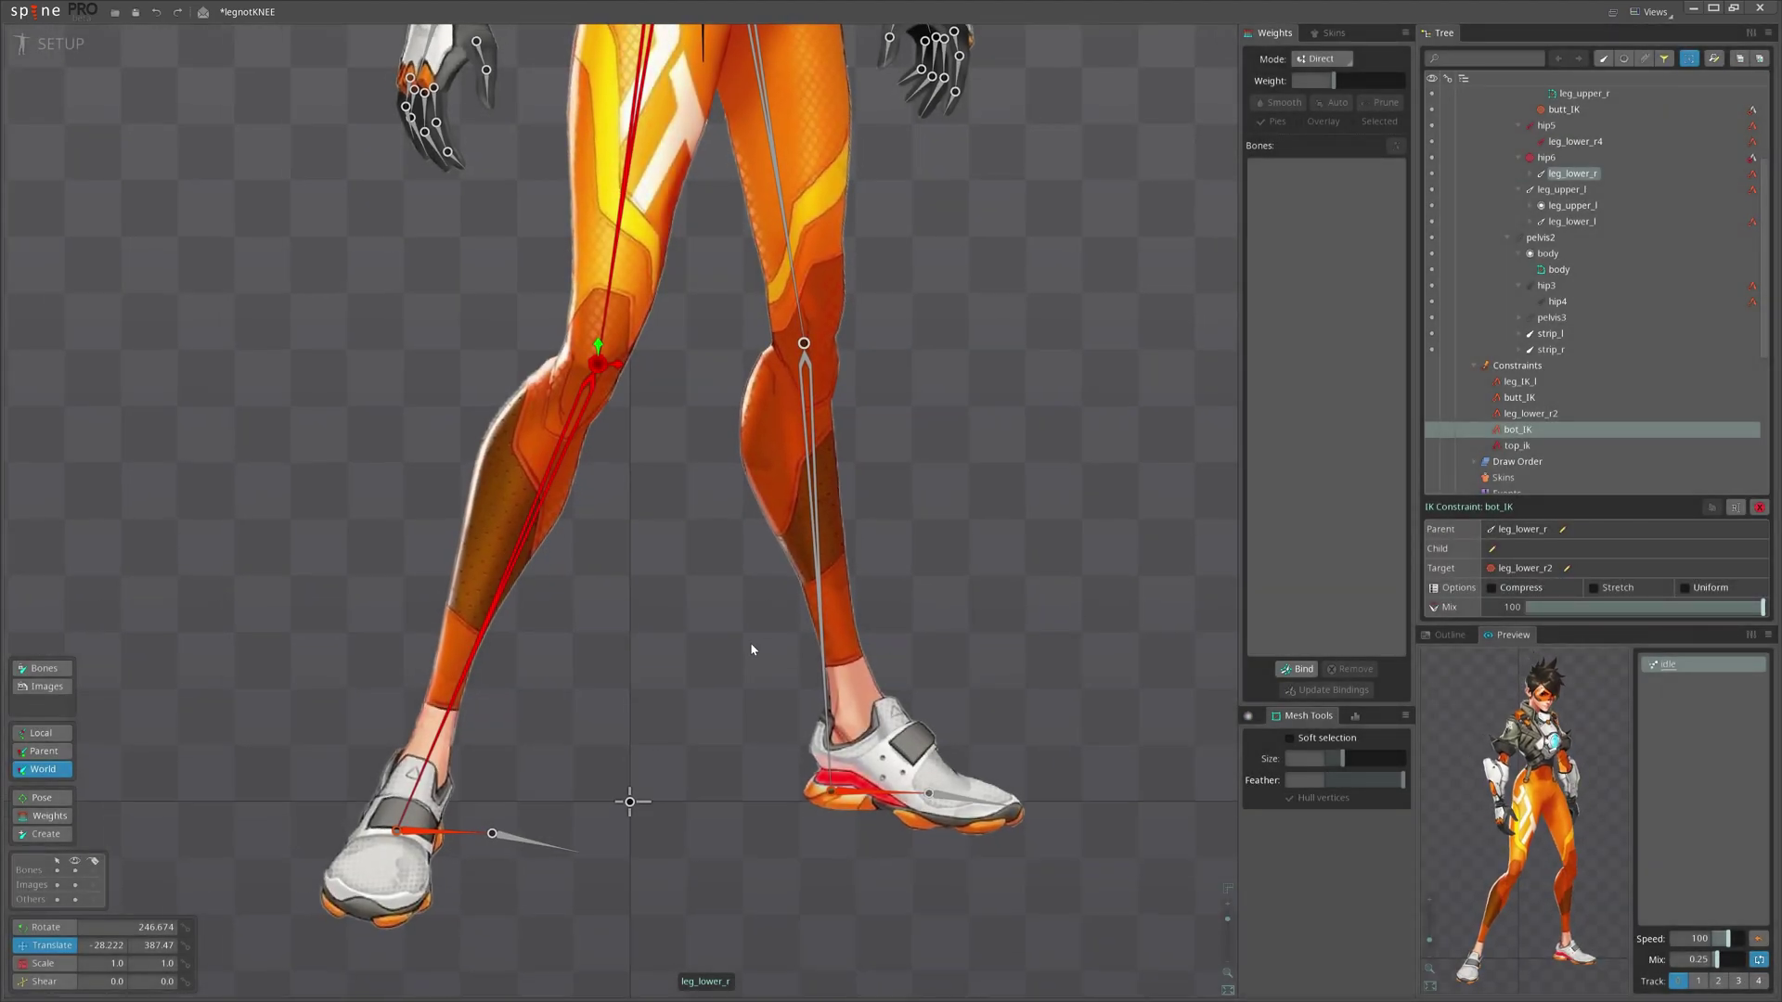
- Enable Compress and Stretch on both the bot_IK and top_ik constraints
ctrl+click(1518, 445)
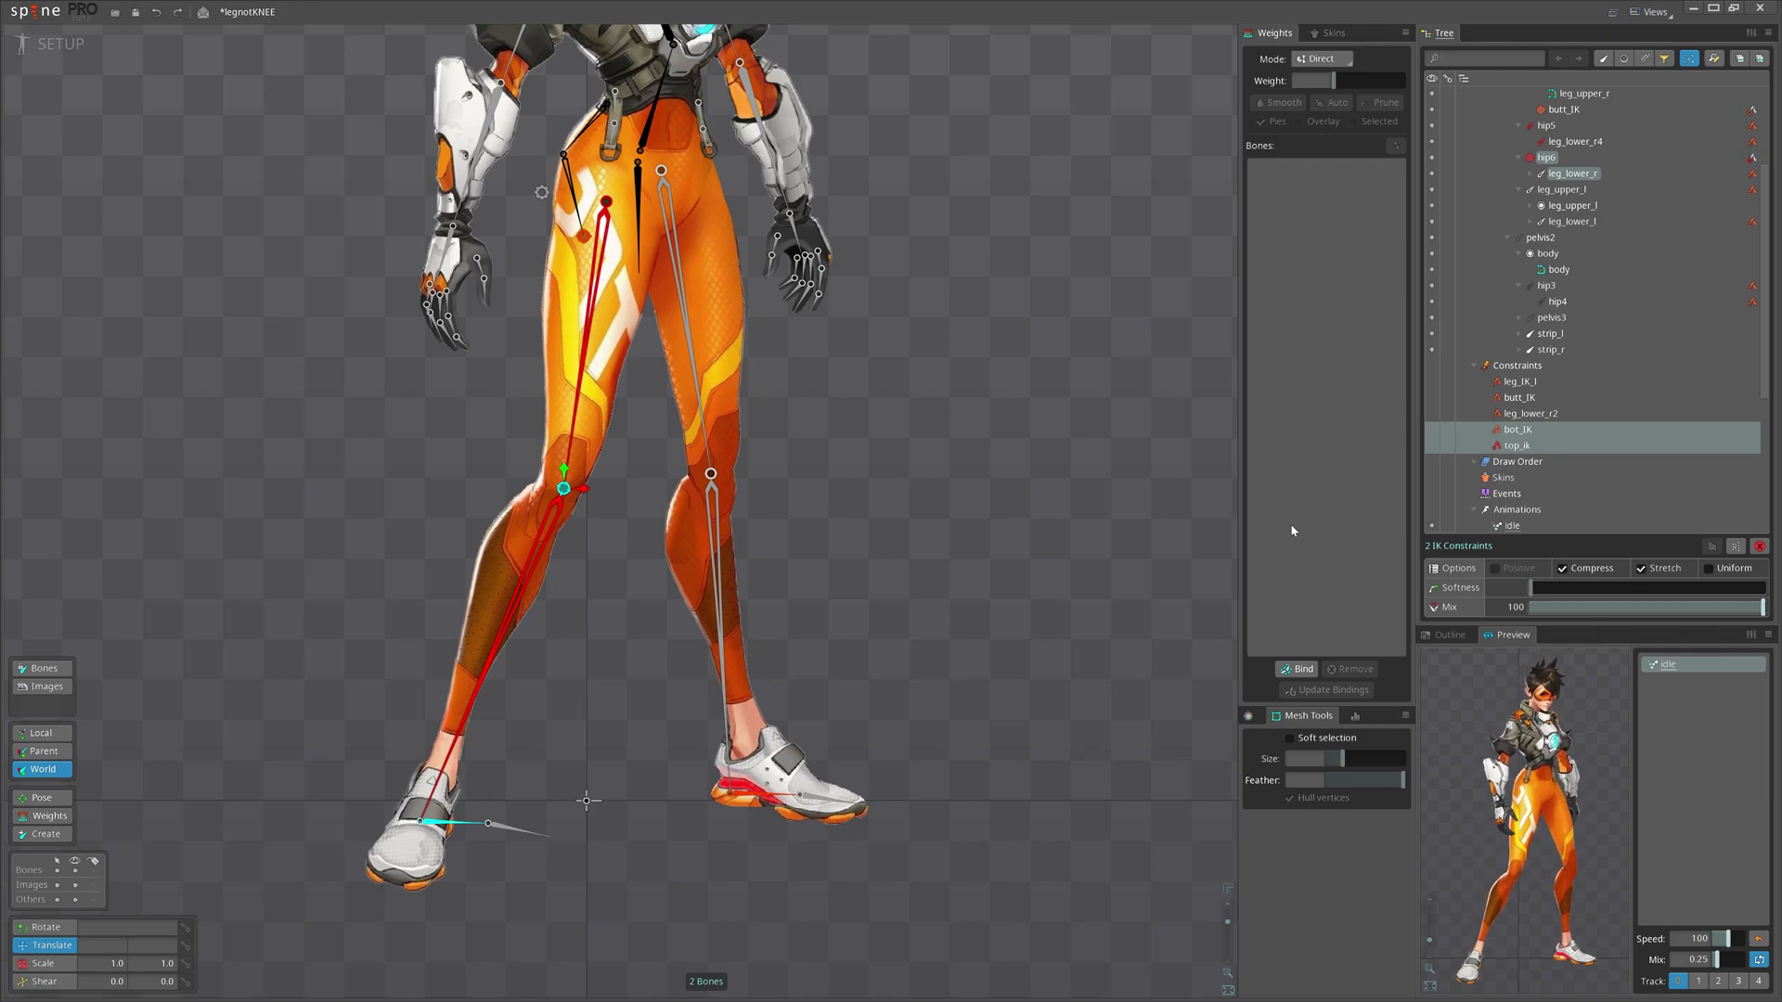
key(ctrl+z)
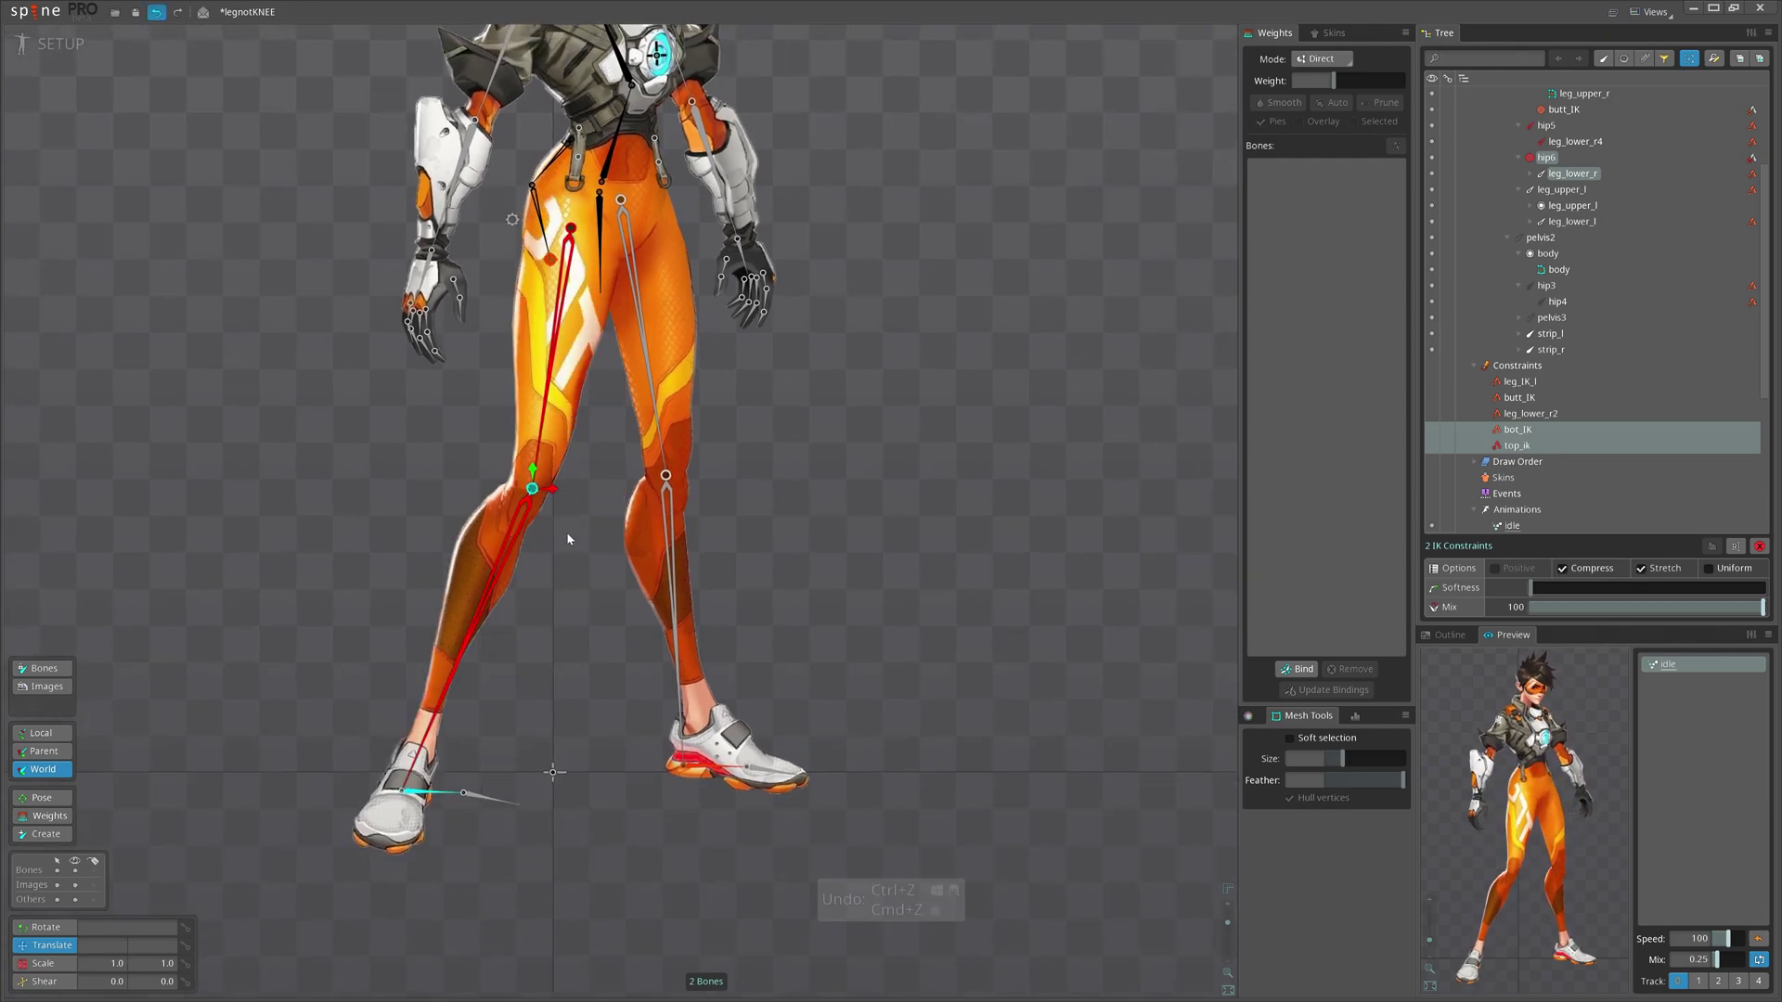
- Test the right knee's deformation by moving the hip6 control bone, and undo each move
key(space)
click(532, 488)
drag(822, 468, 755, 498)
key(ctrl+z)
key(ctrl+z)
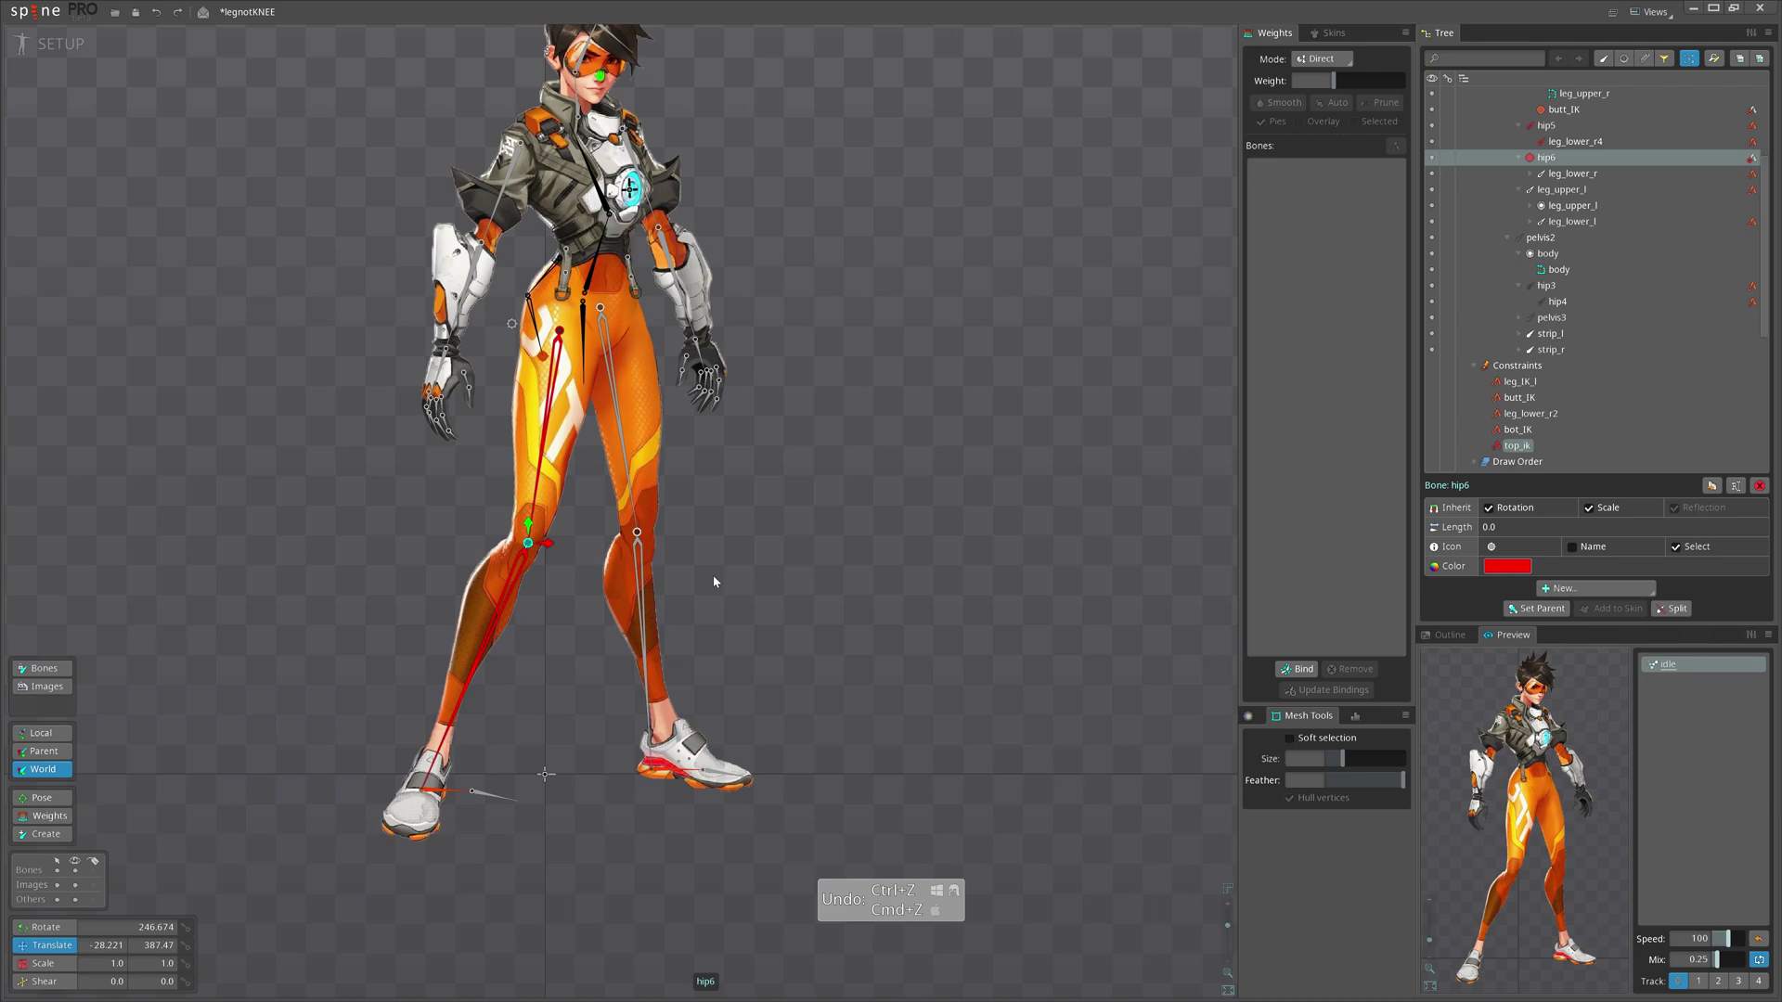
scroll(556, 436, up, 2)
drag(804, 560, 723, 550)
key(ctrl+z)
scroll(784, 501, down, 3)
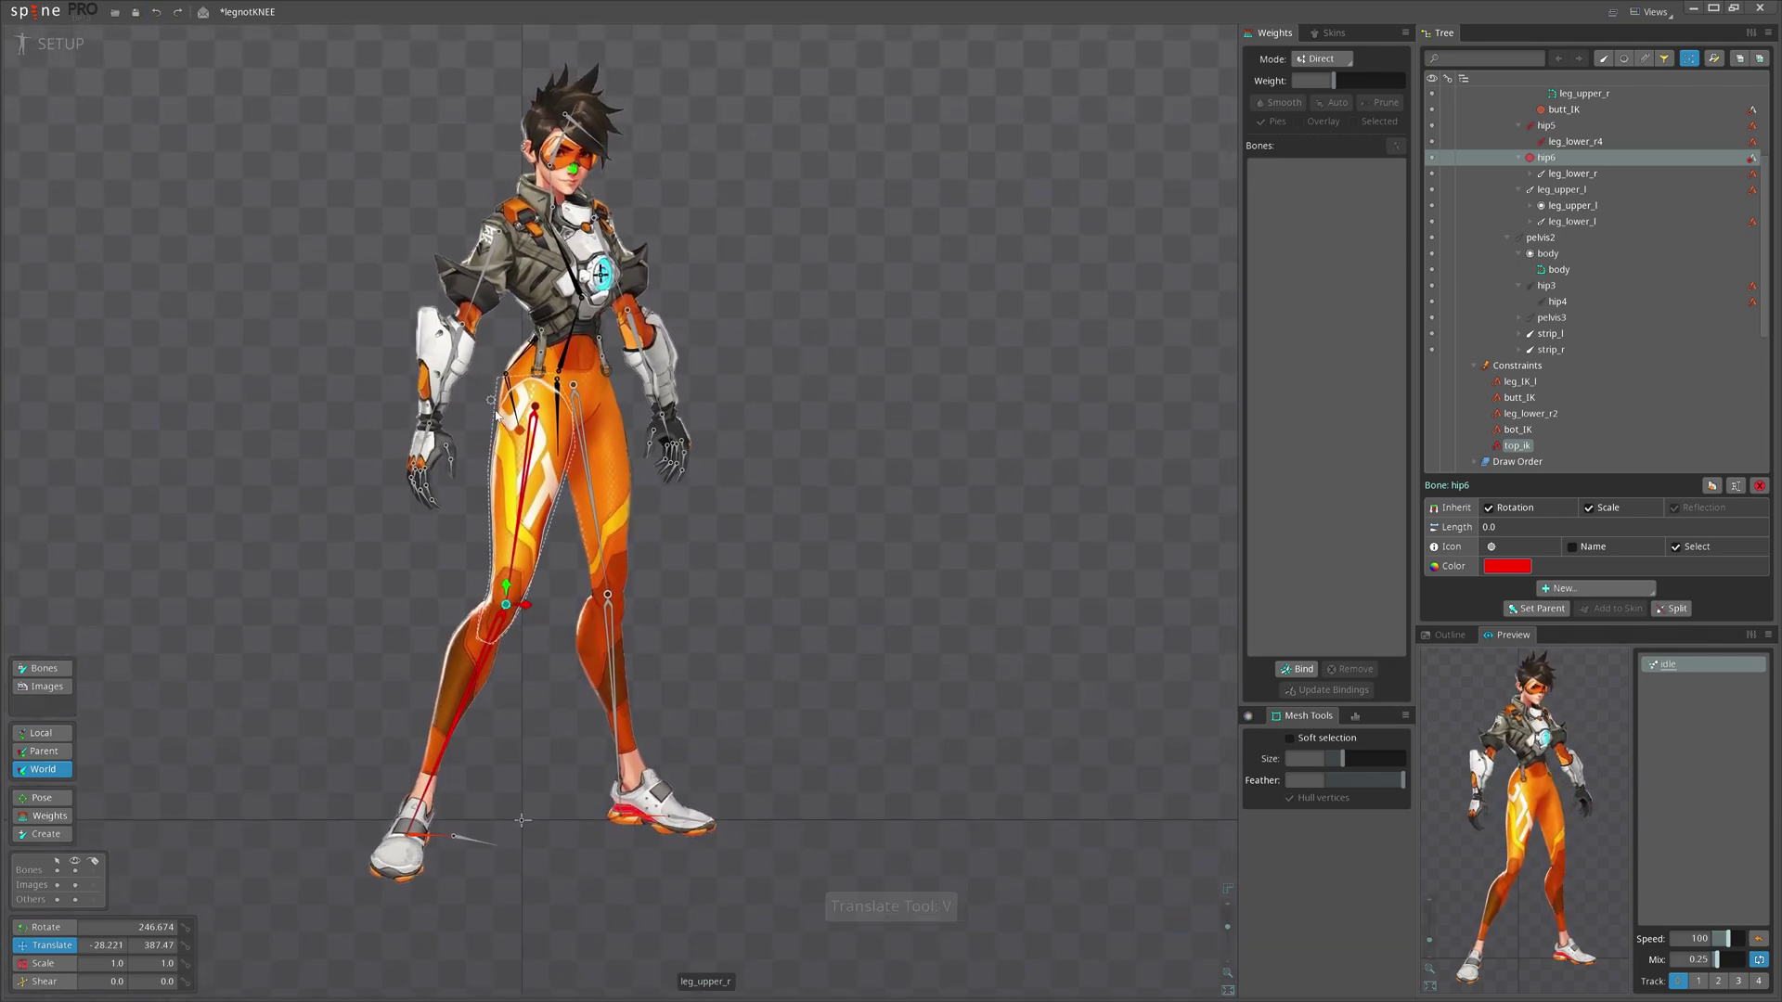
- Lower the pelvis into a crouch, move hip6 onto the red chain's knee joint, and undo these test moves
click(491, 400)
drag(807, 377, 569, 715)
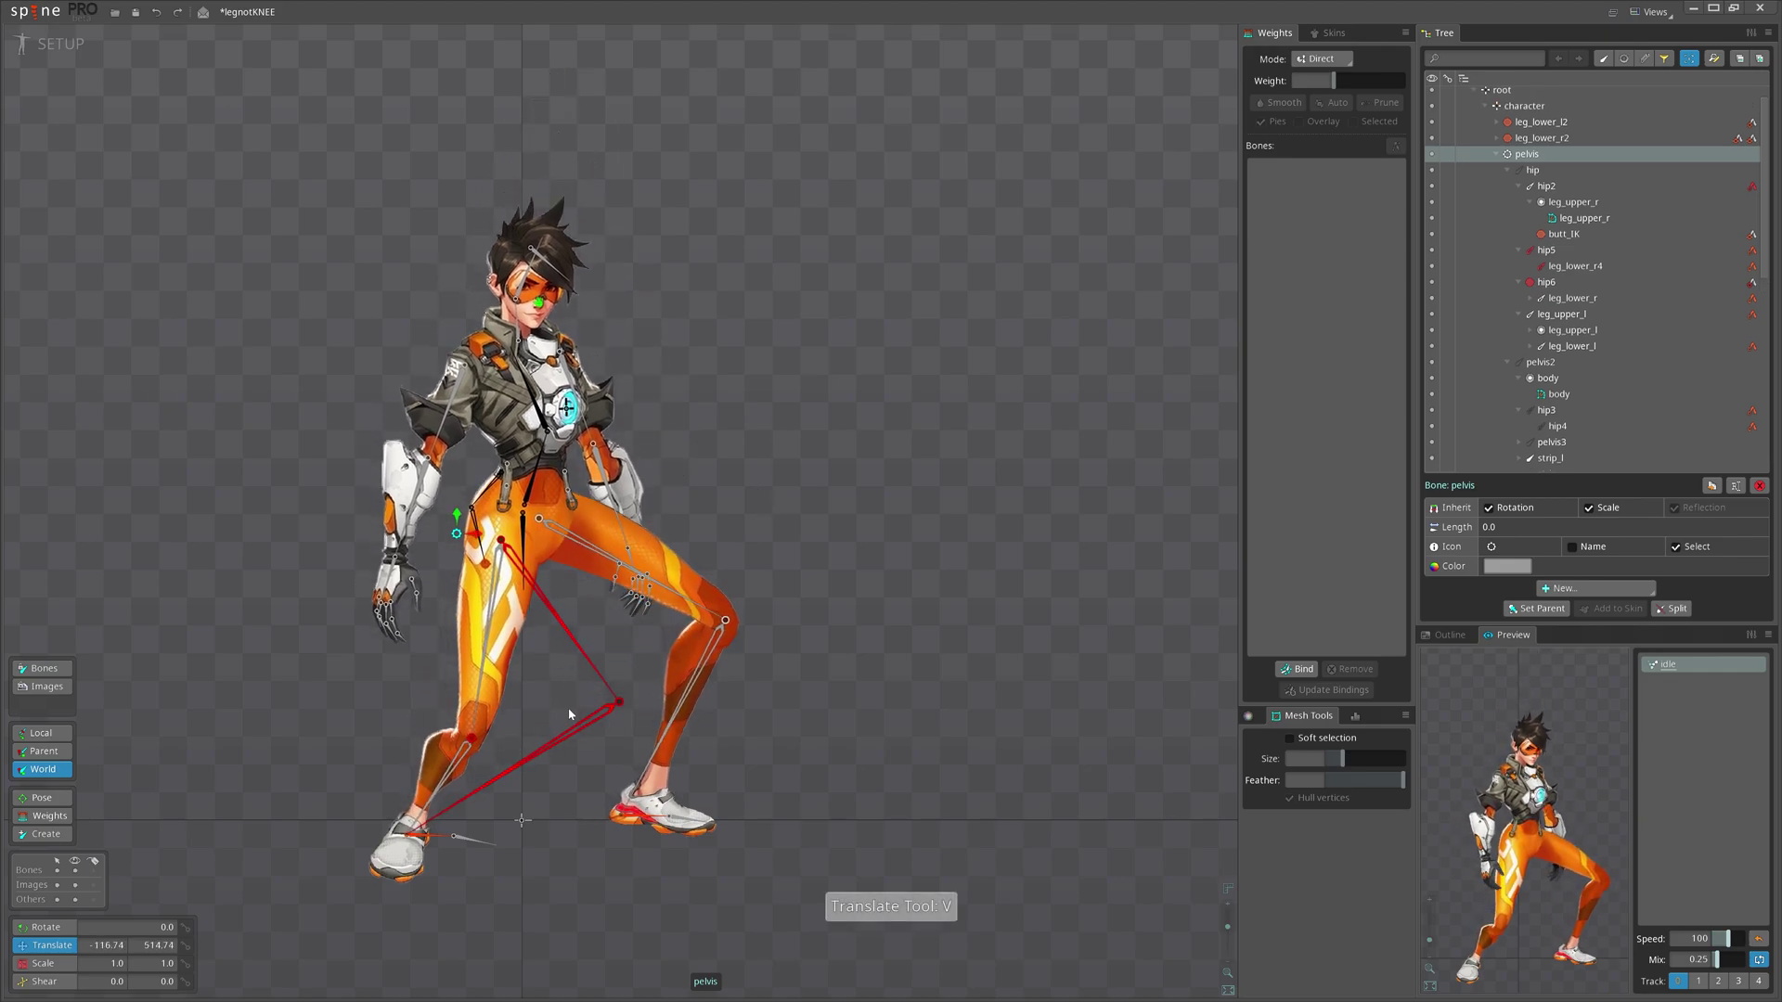
click(472, 741)
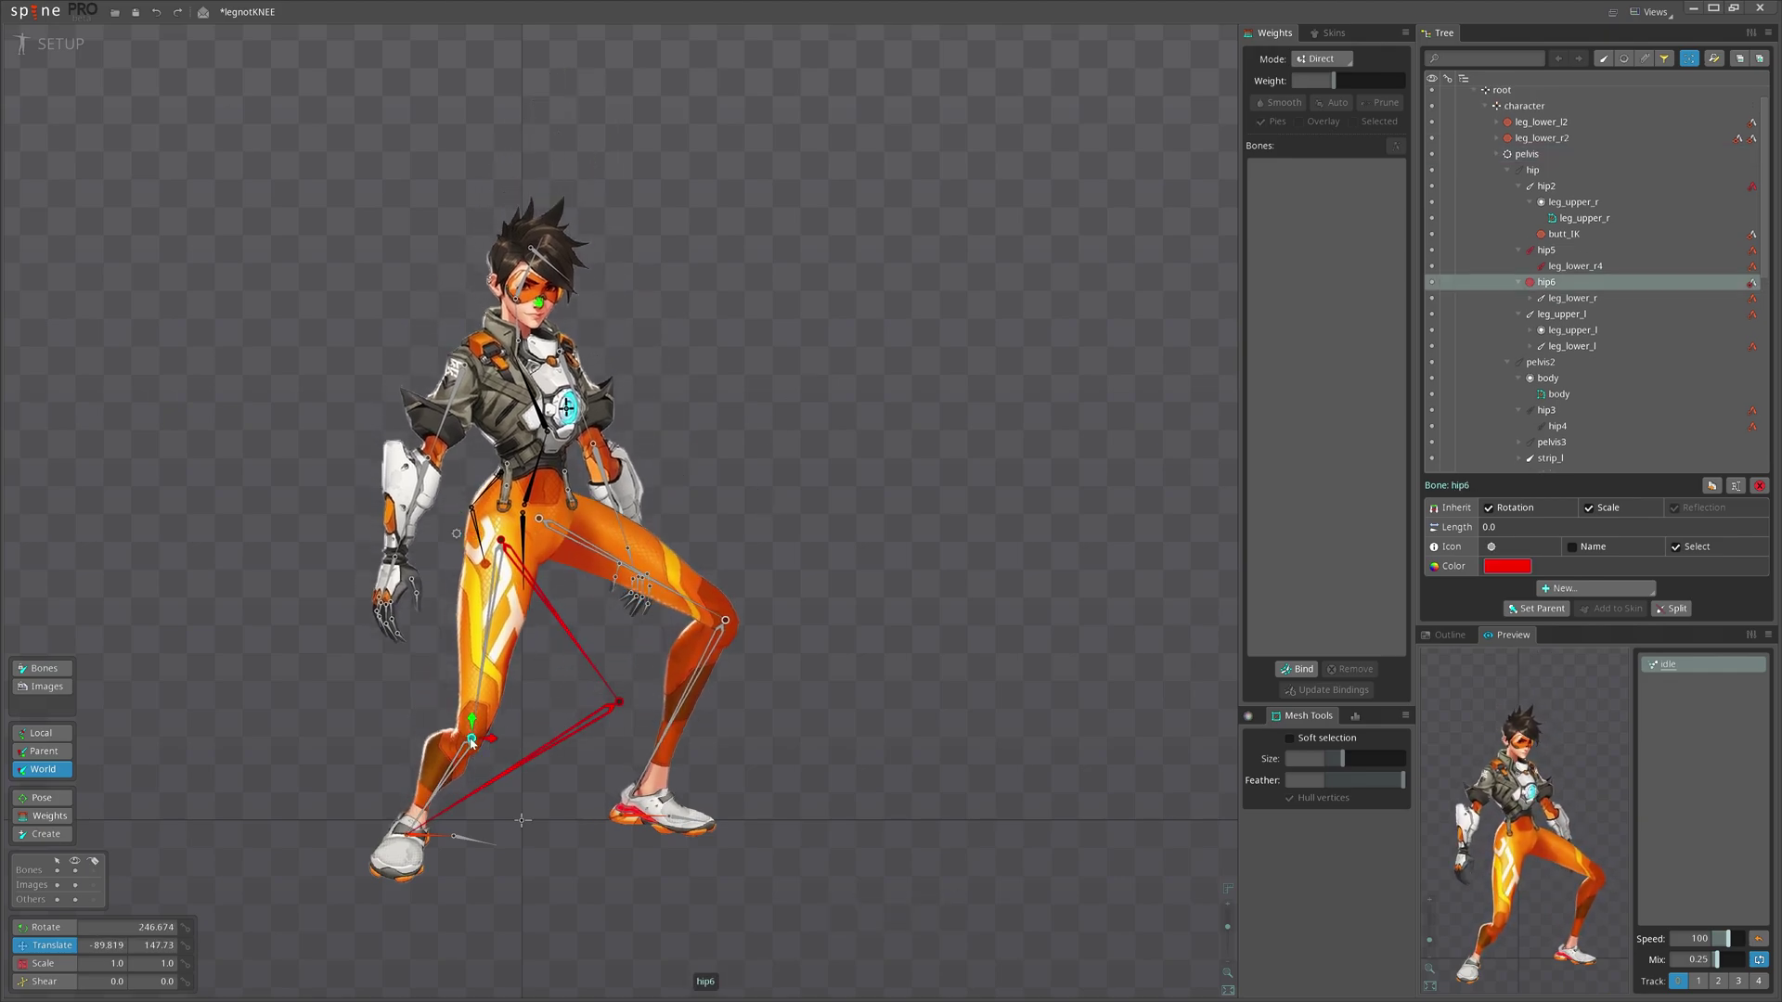
key(v)
drag(826, 670, 905, 631)
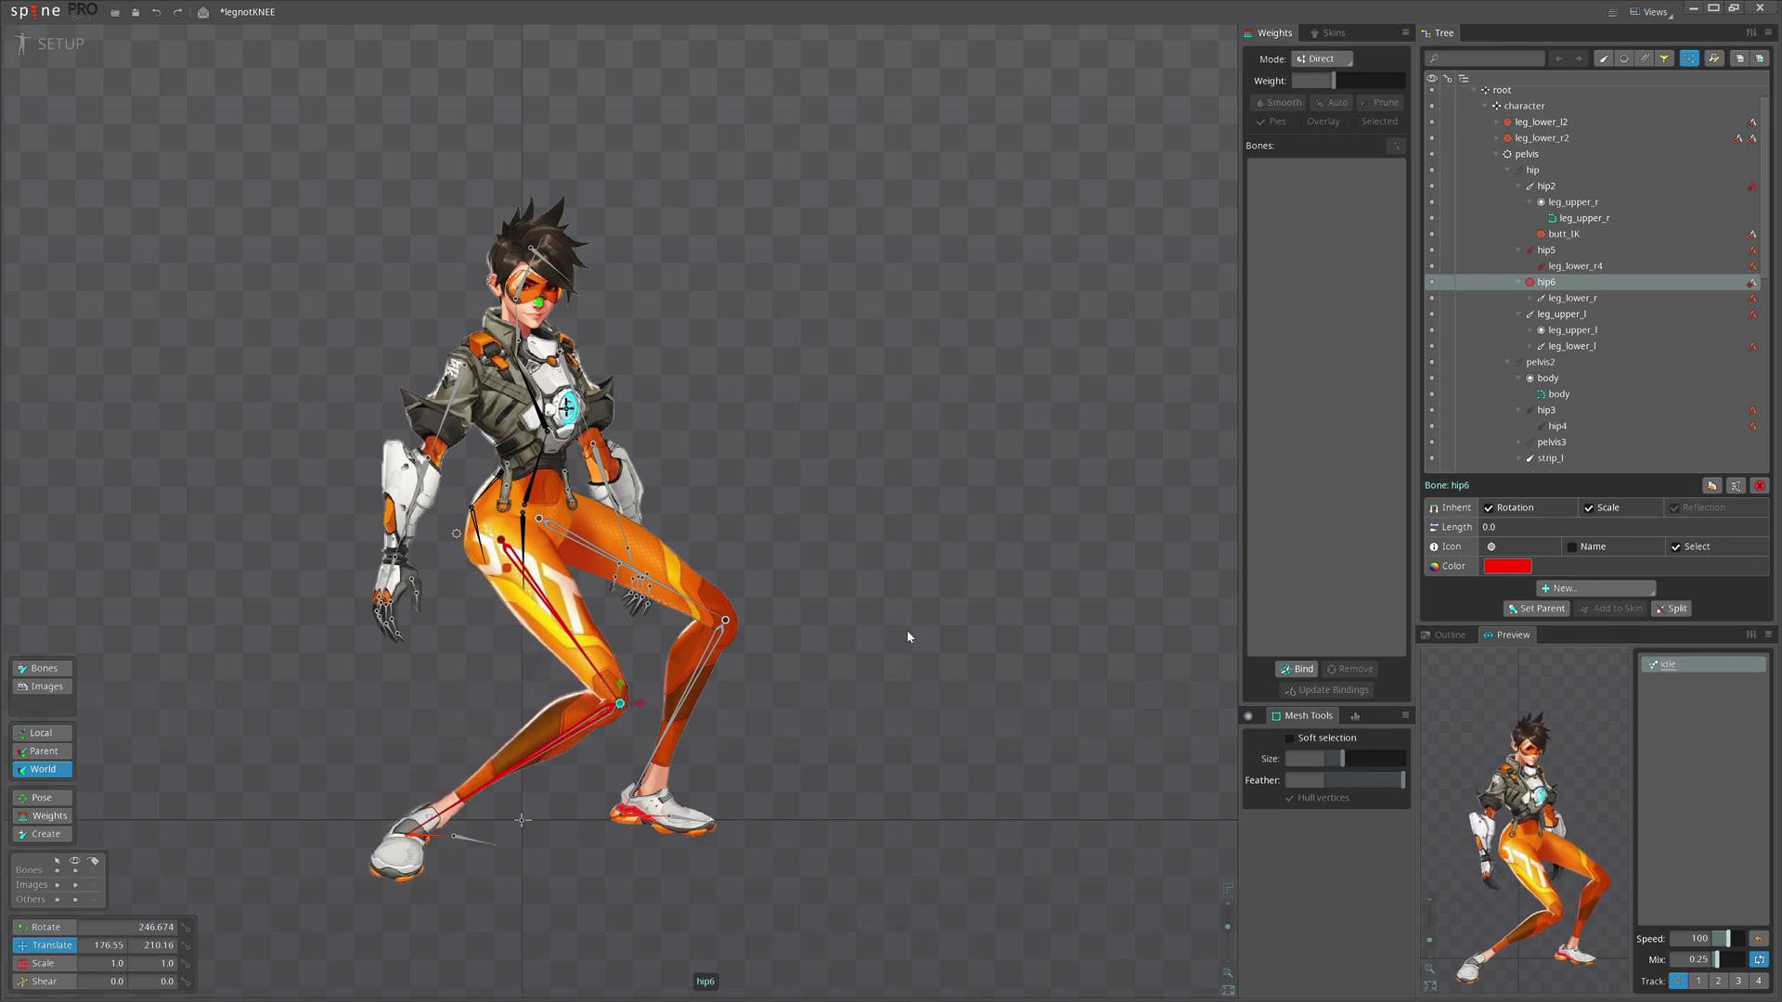
key(ctrl+z)
key(ctrl+z)
key(ctrl+z)
key(ctrl+z)
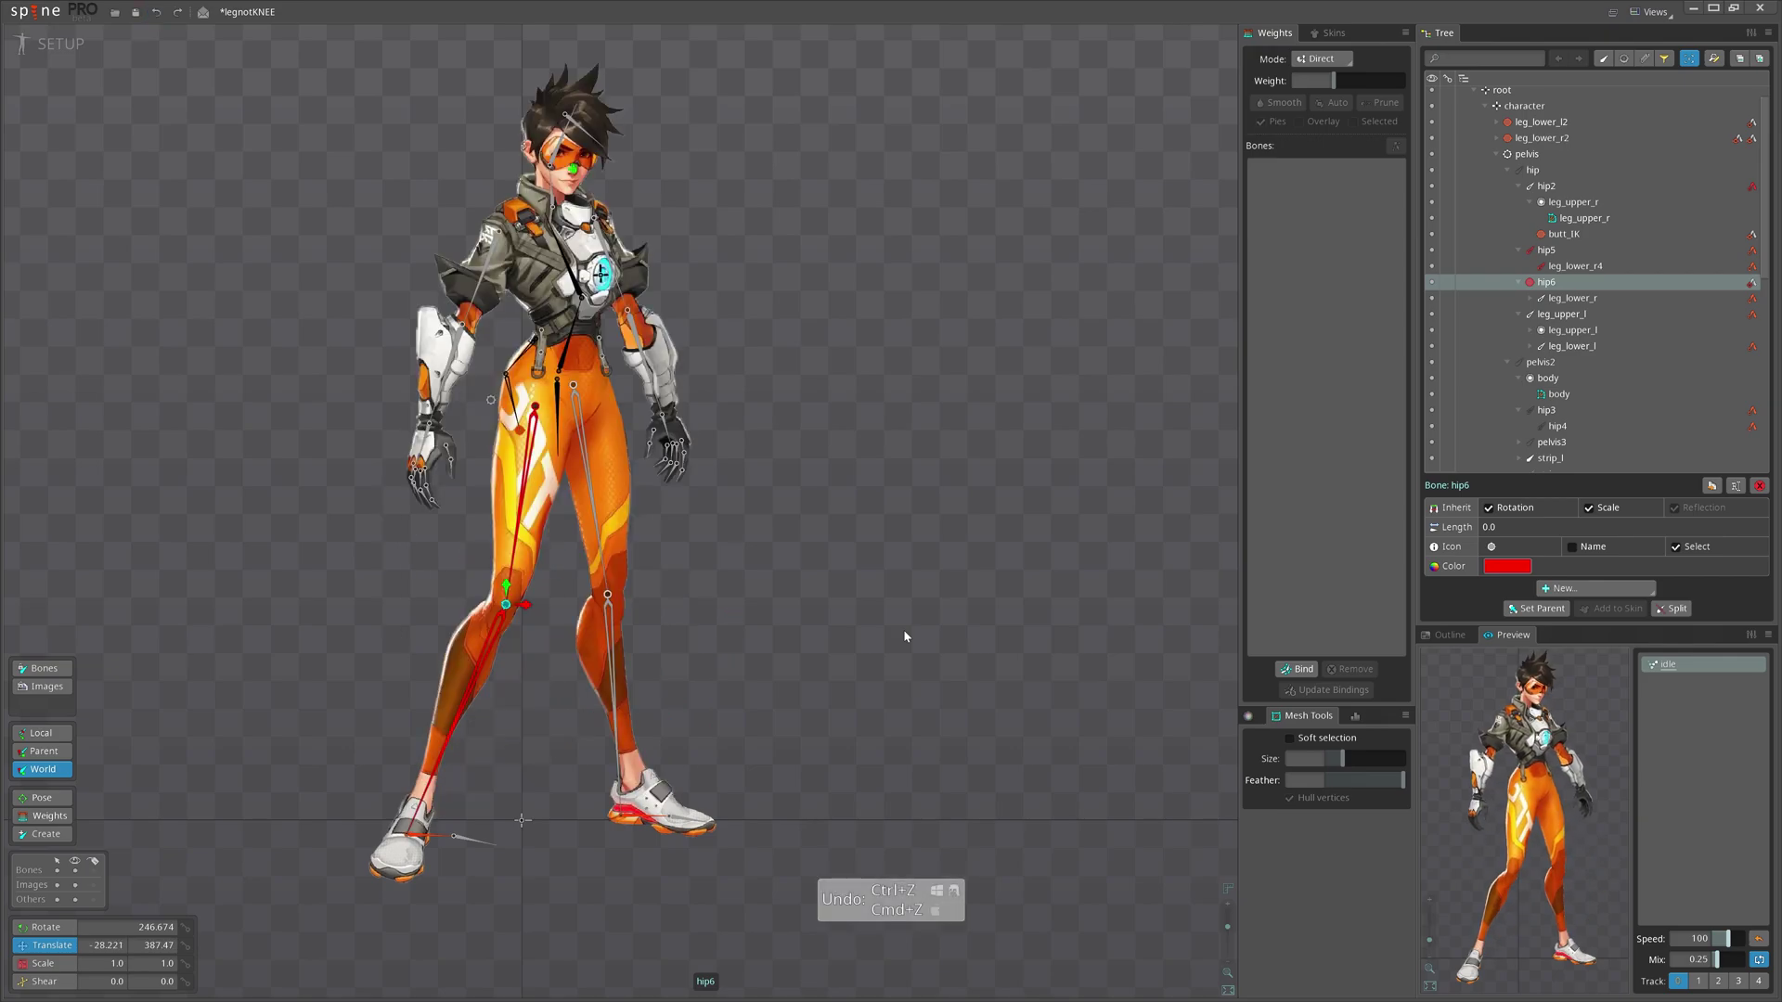
- Save the project and create a transform constraint named leg_lower_tr on hip6 with leg_lower_r4 as its target
key(ctrl+s)
scroll(707, 620, up, 1)
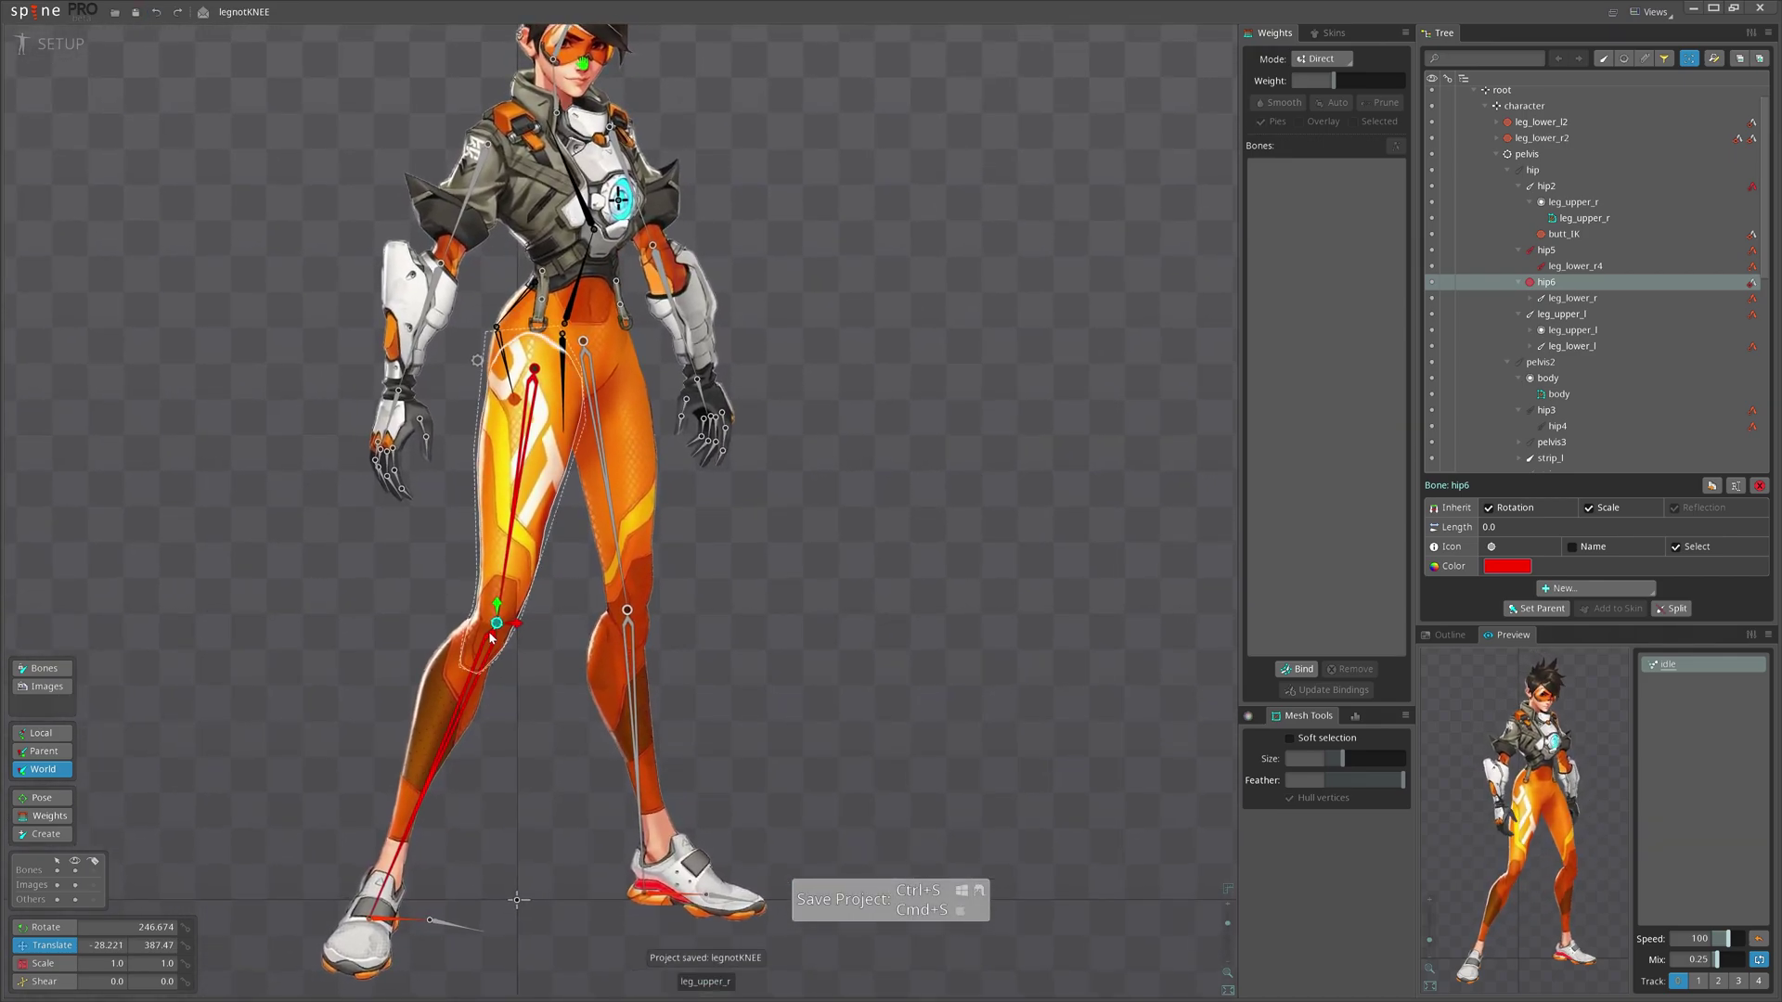
scroll(492, 639, up, 2)
click(1595, 588)
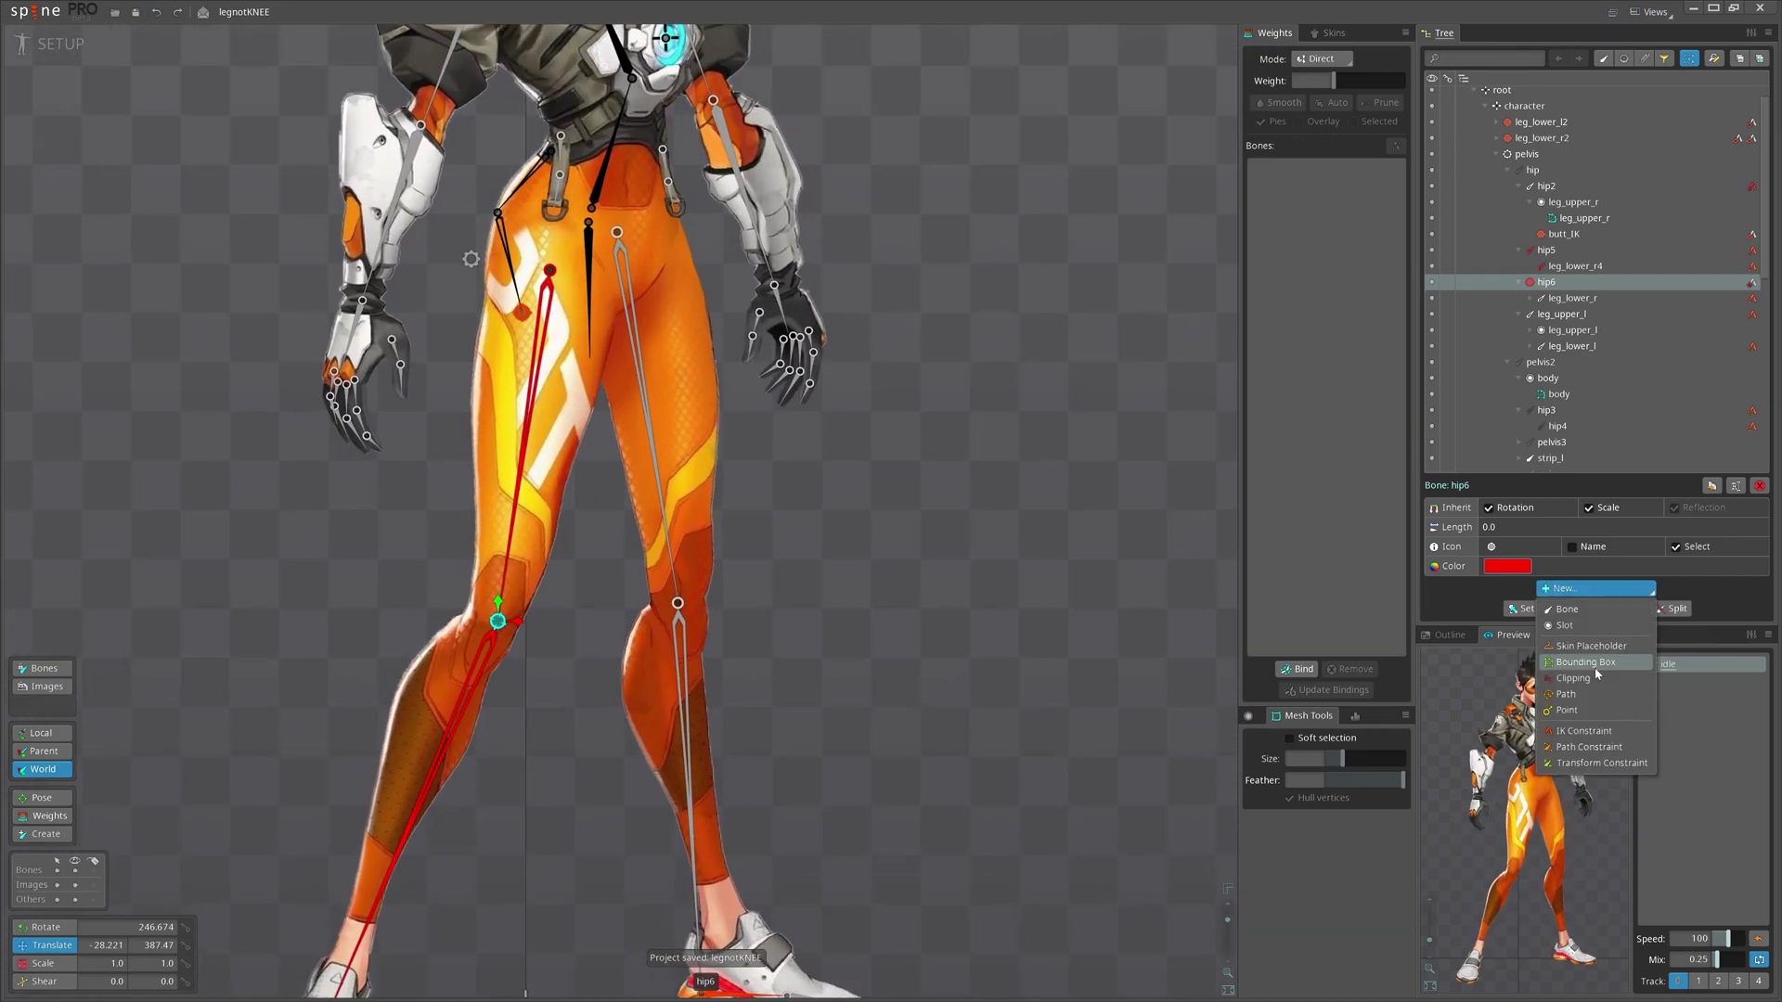
click(1580, 763)
scroll(491, 642, up, 3)
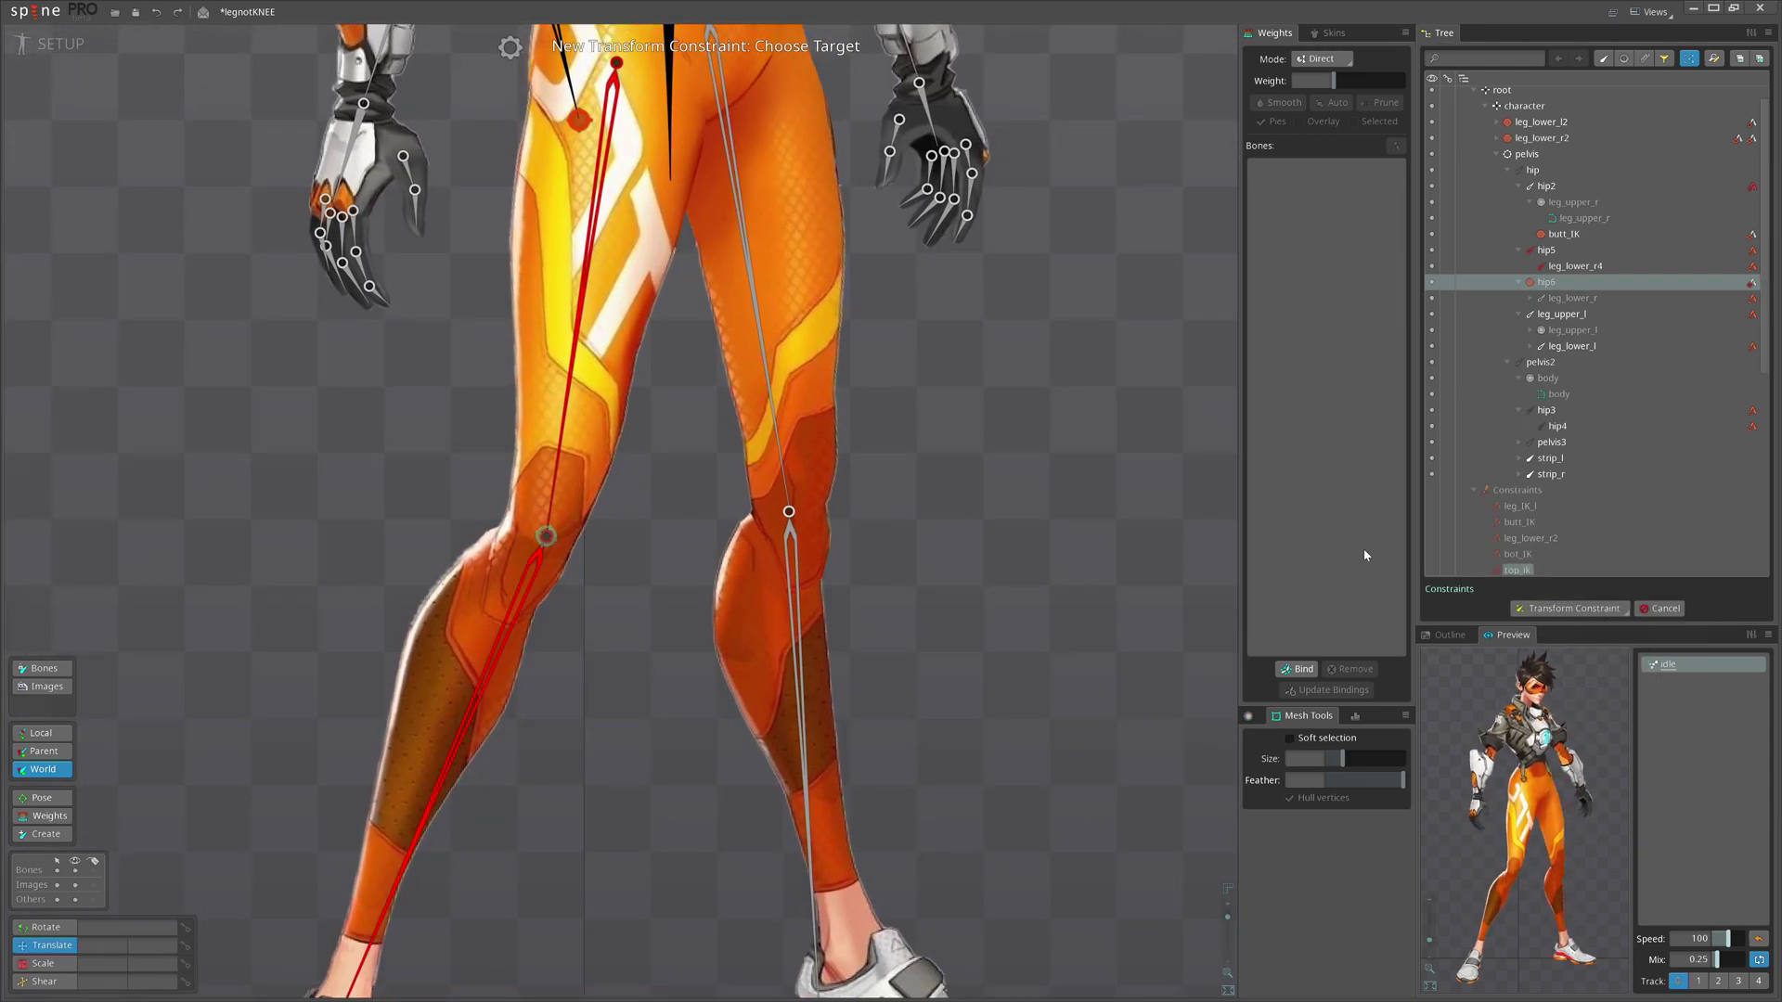
scroll(1578, 298, up, 1)
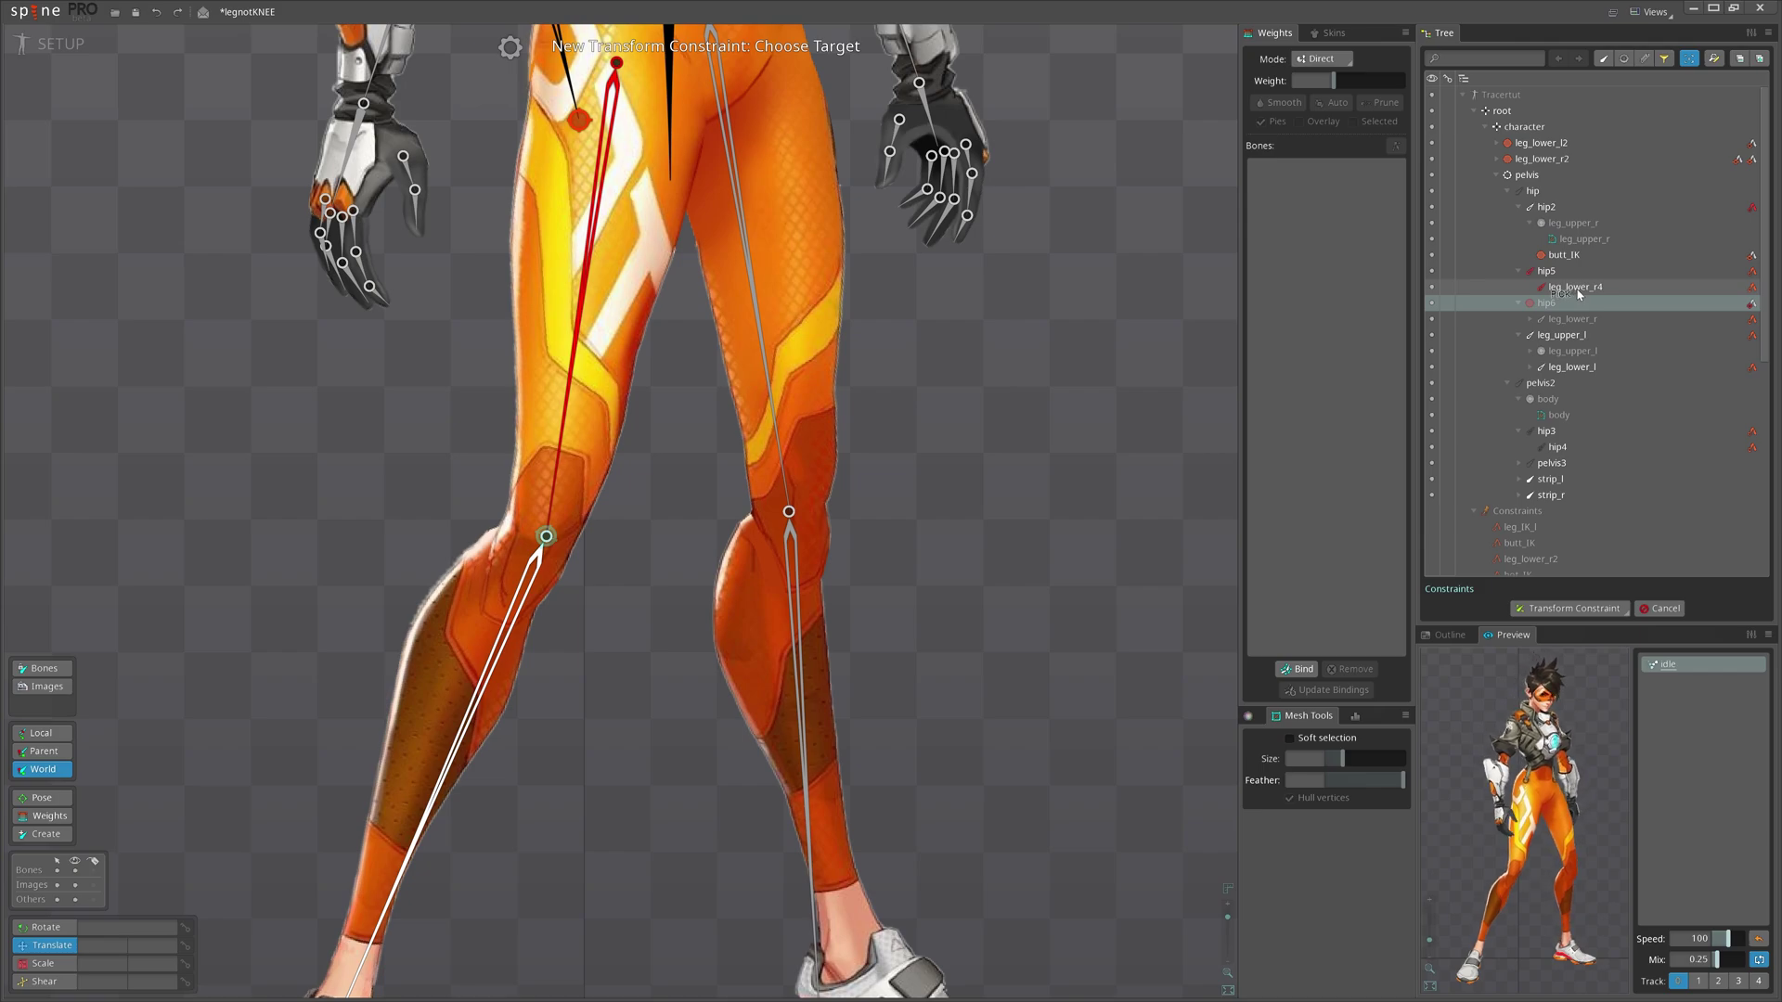
click(1578, 291)
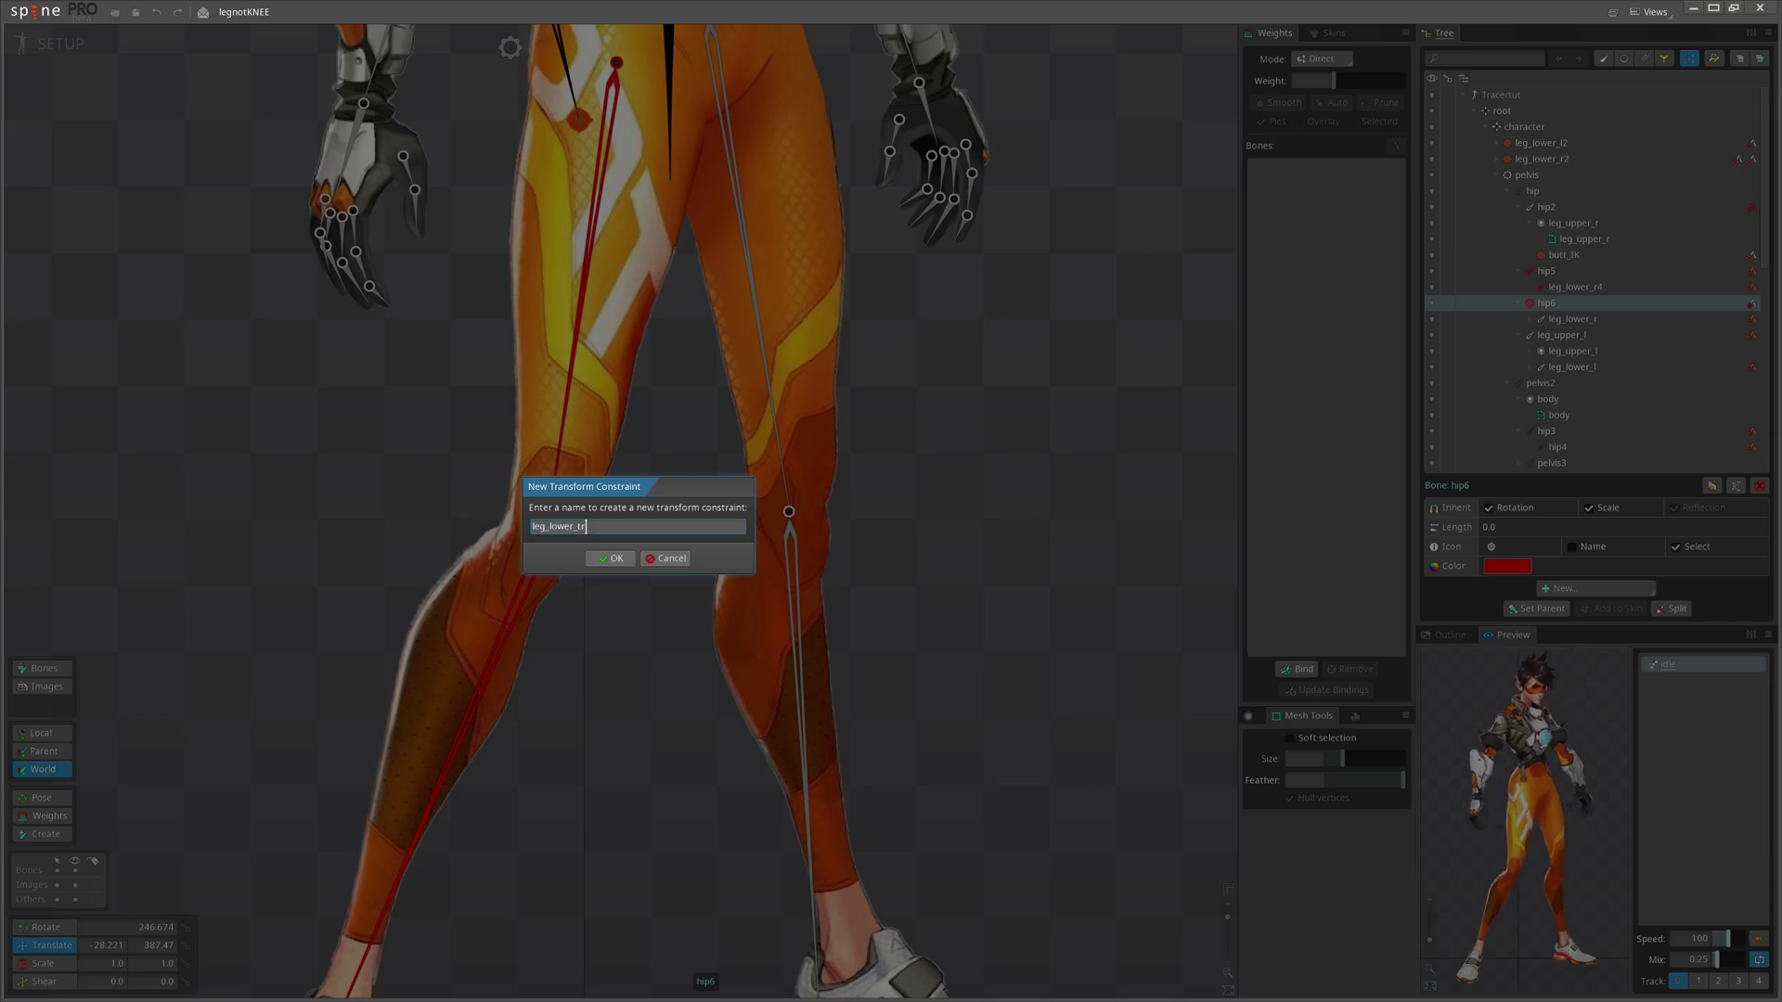
key(Return)
scroll(831, 632, down, 3)
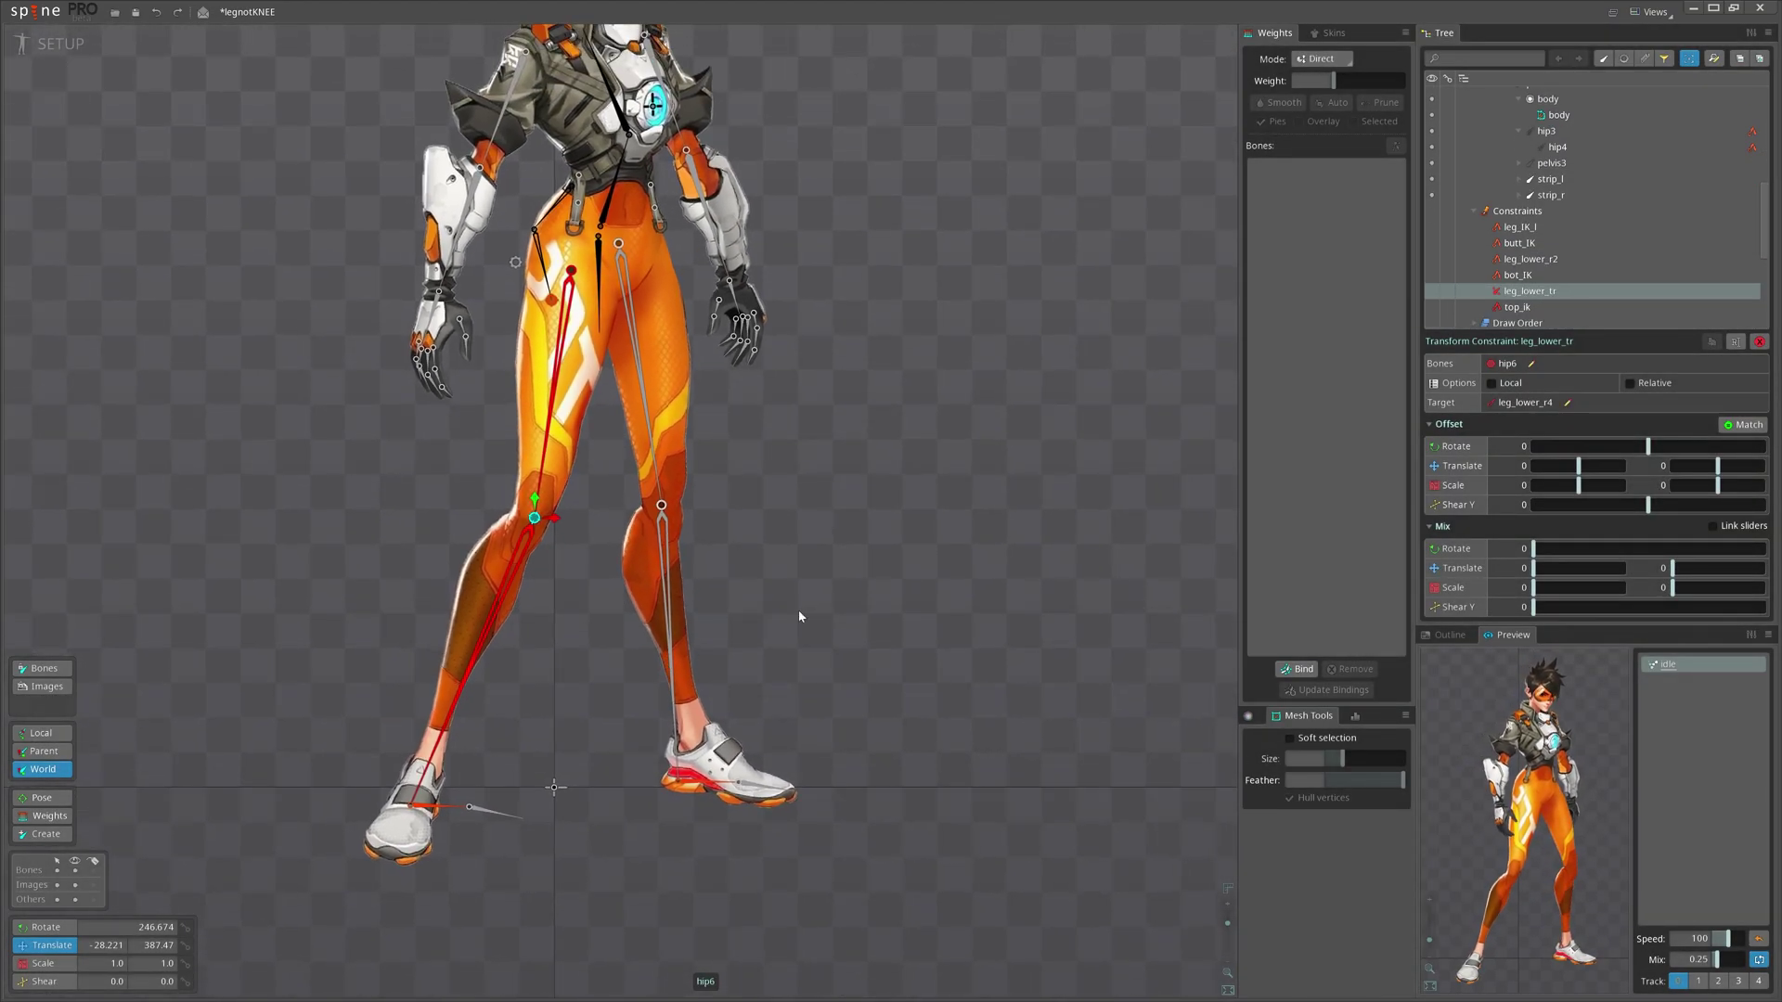
- Set both translate mix values of the leg_lower_tr constraint to 100
drag(704, 582, 766, 599)
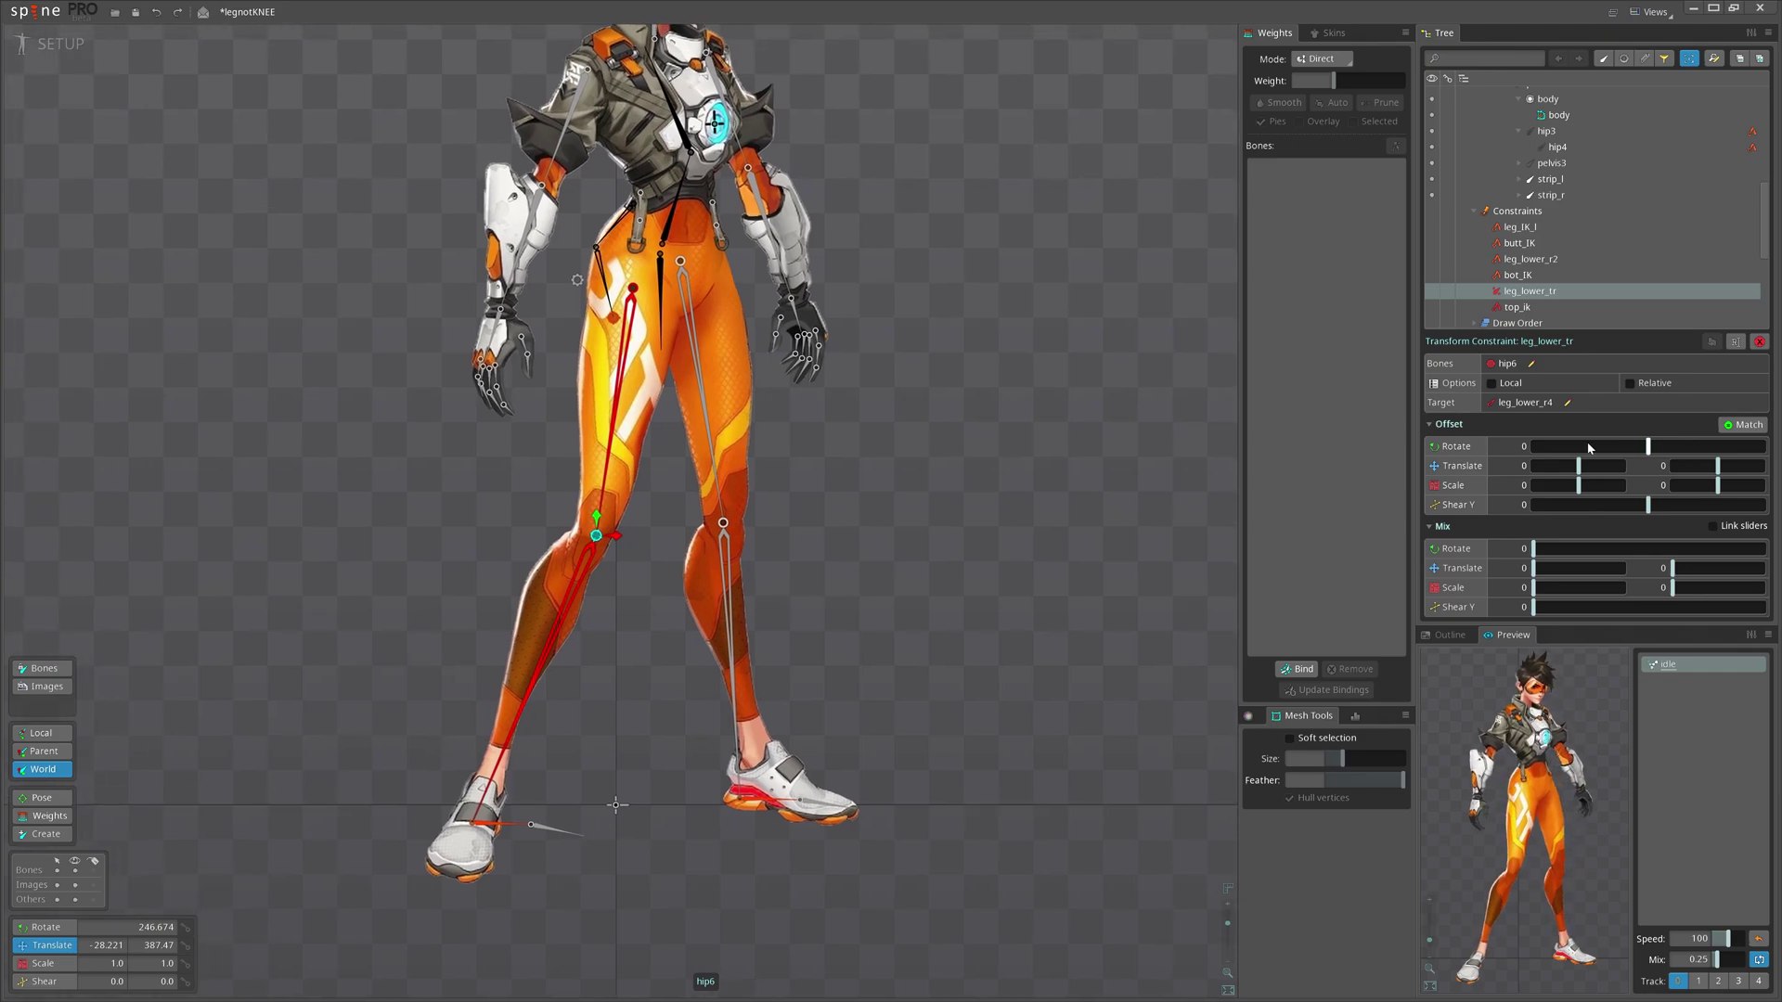
scroll(636, 560, up, 5)
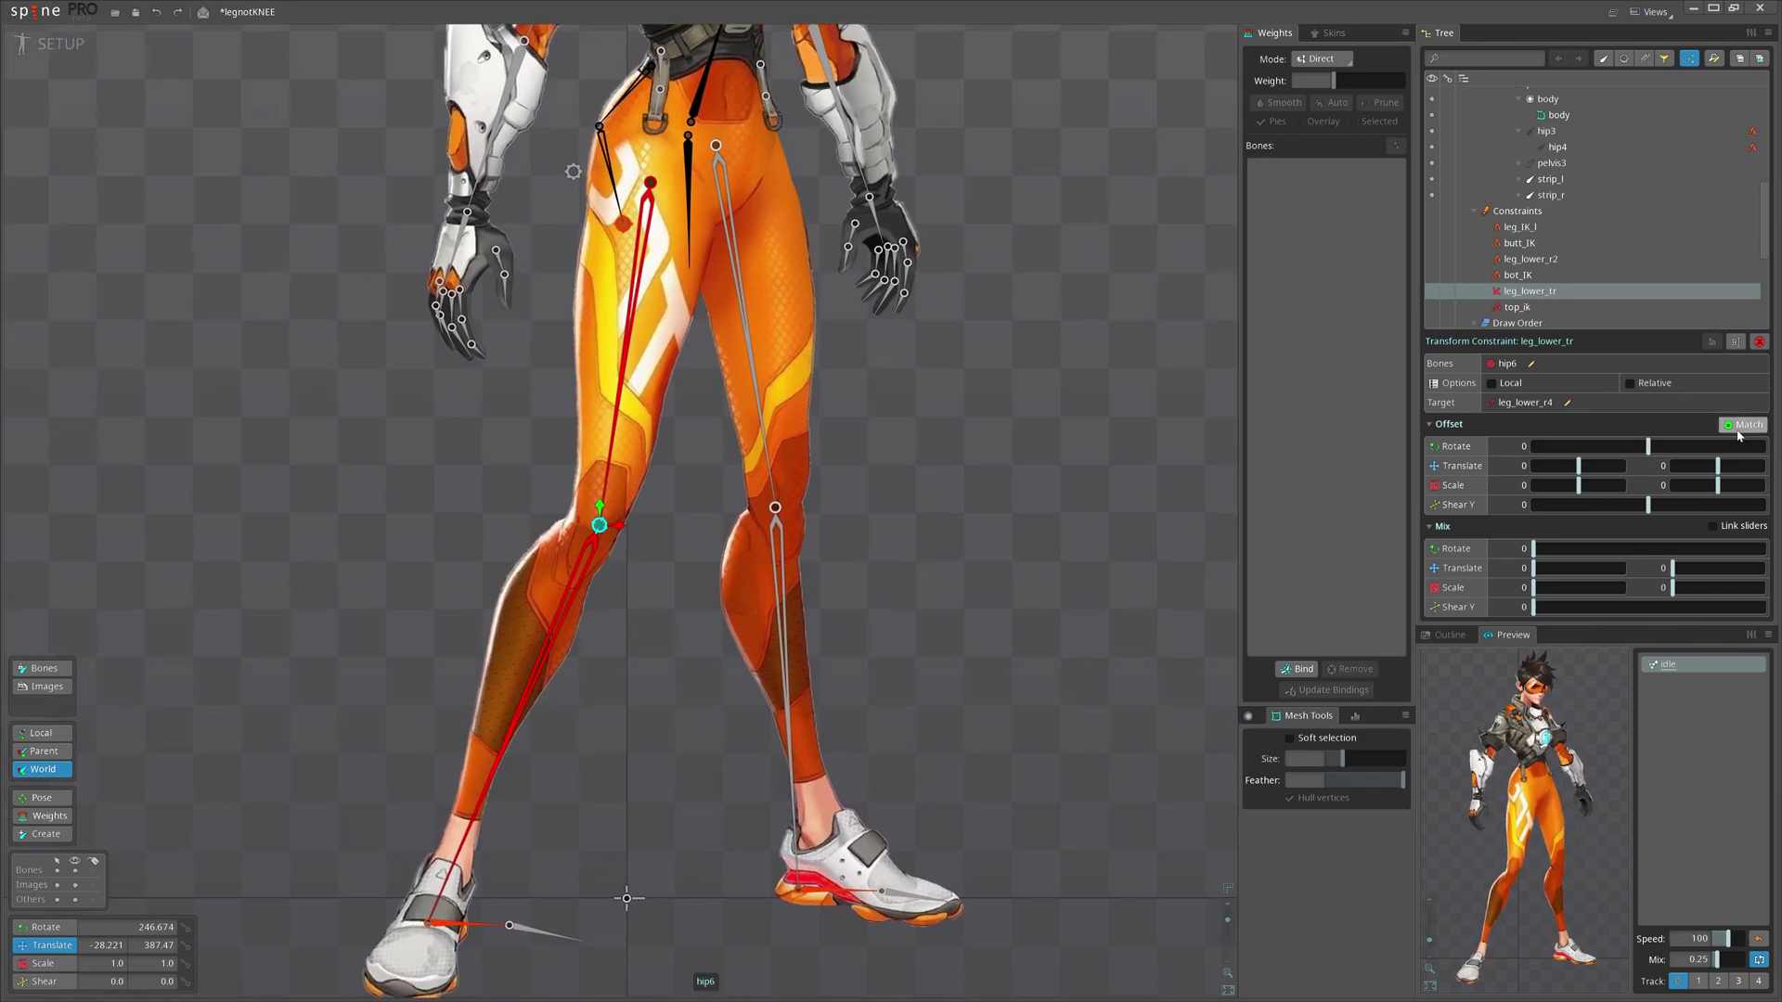
drag(908, 624, 857, 616)
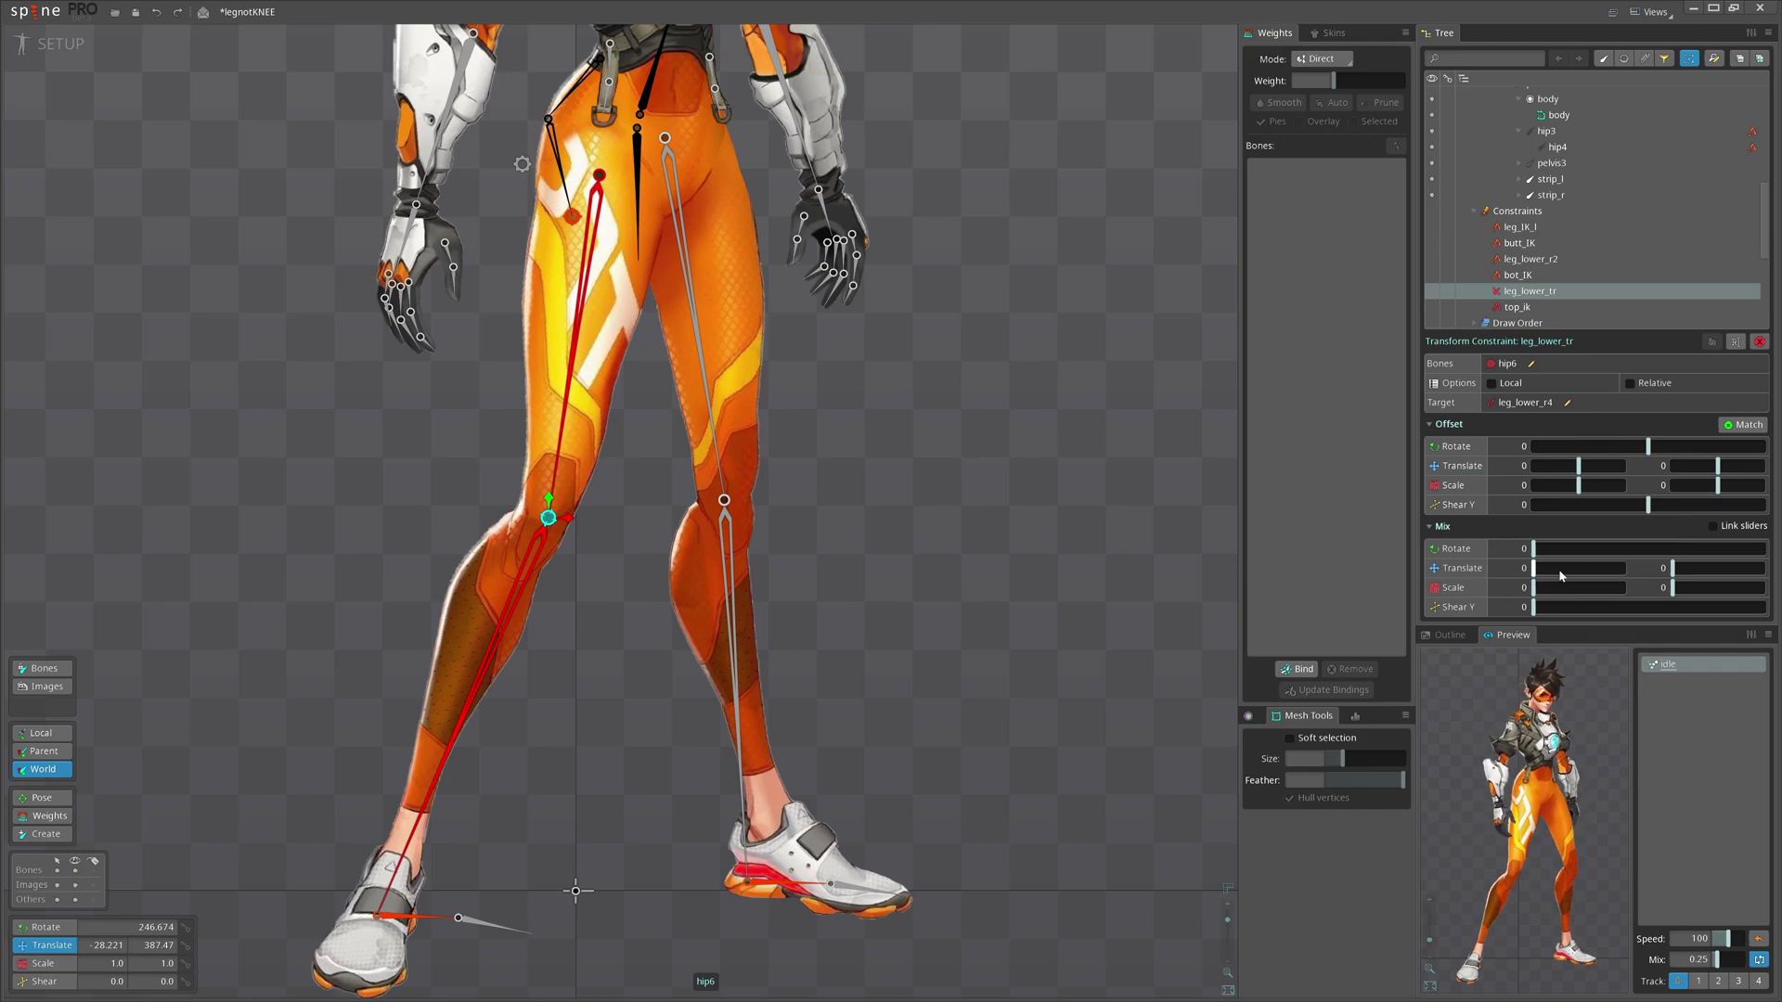
click(1623, 566)
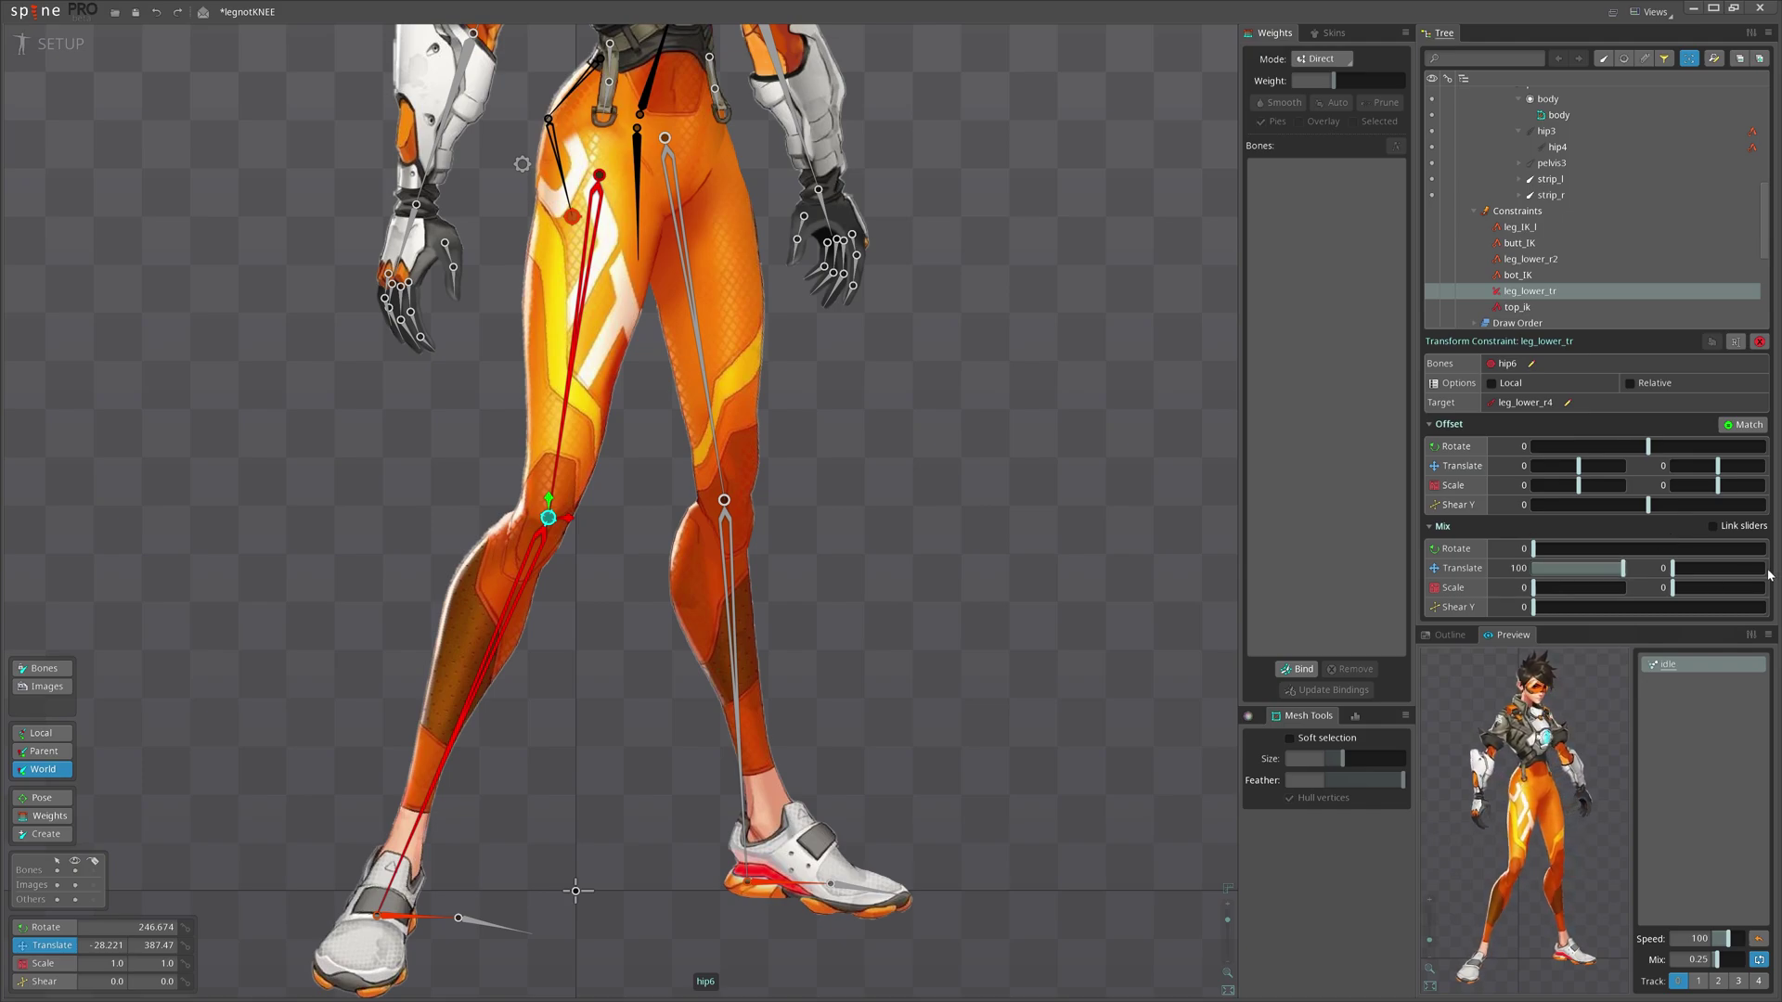
scroll(963, 575, down, 3)
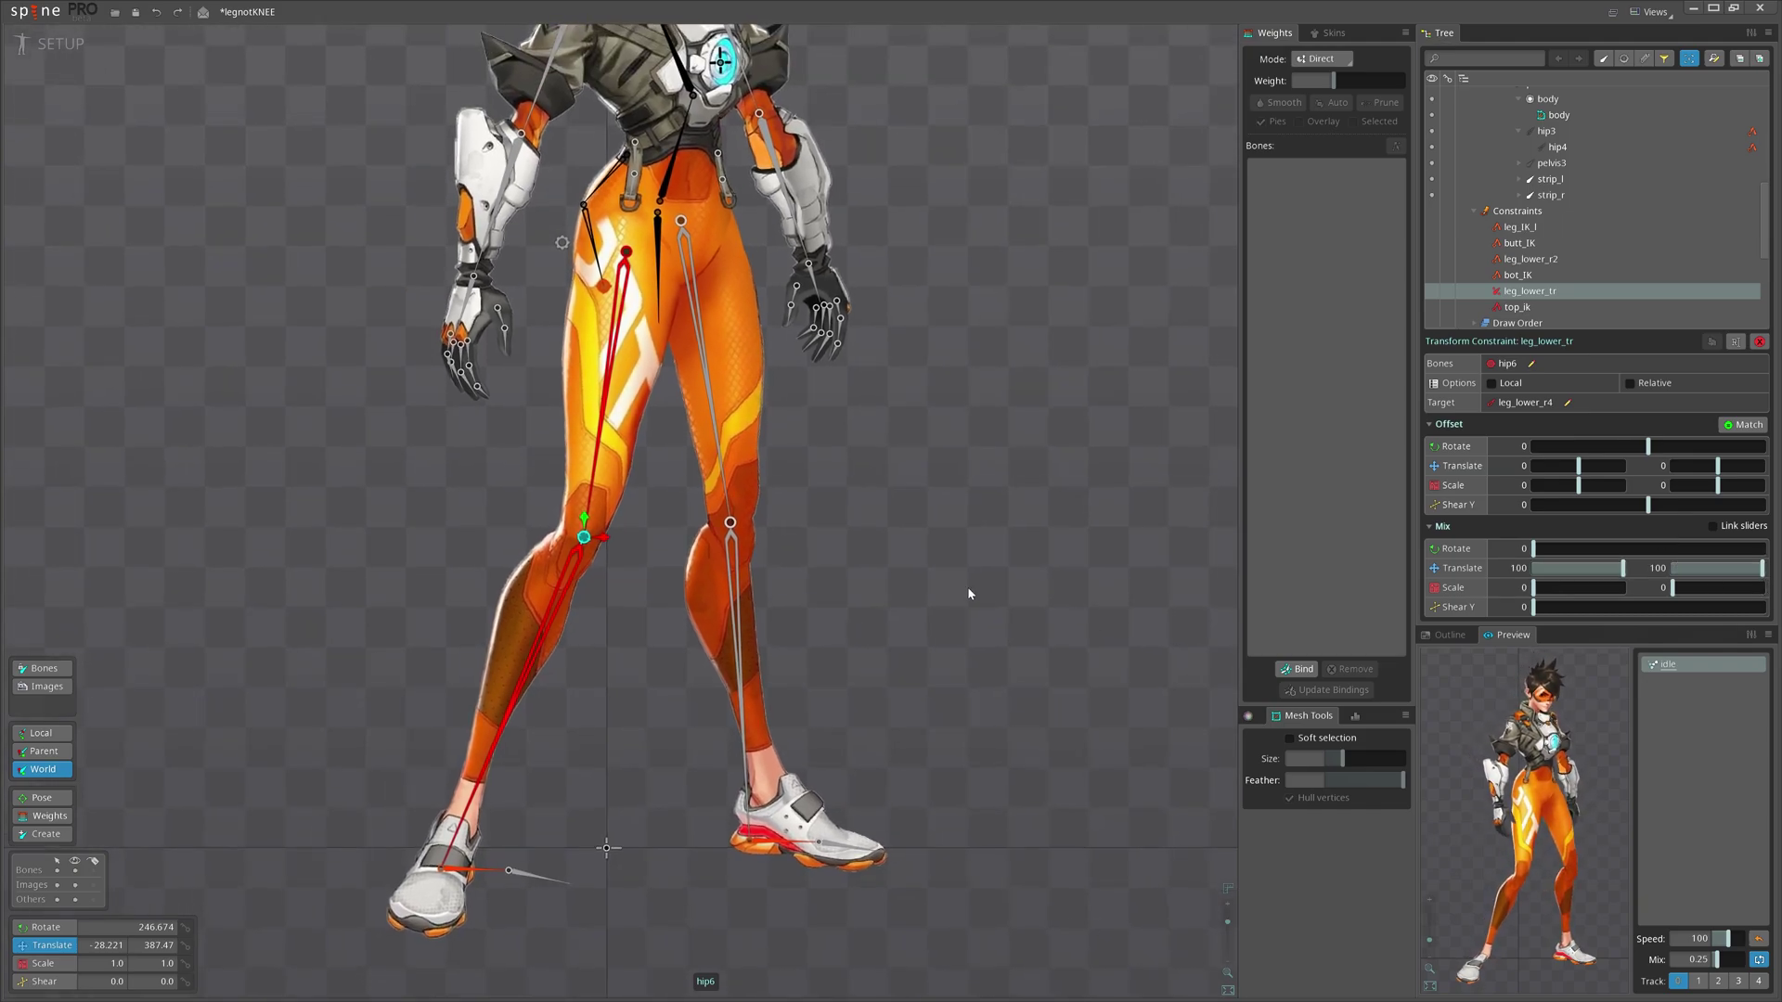
scroll(816, 599, up, 3)
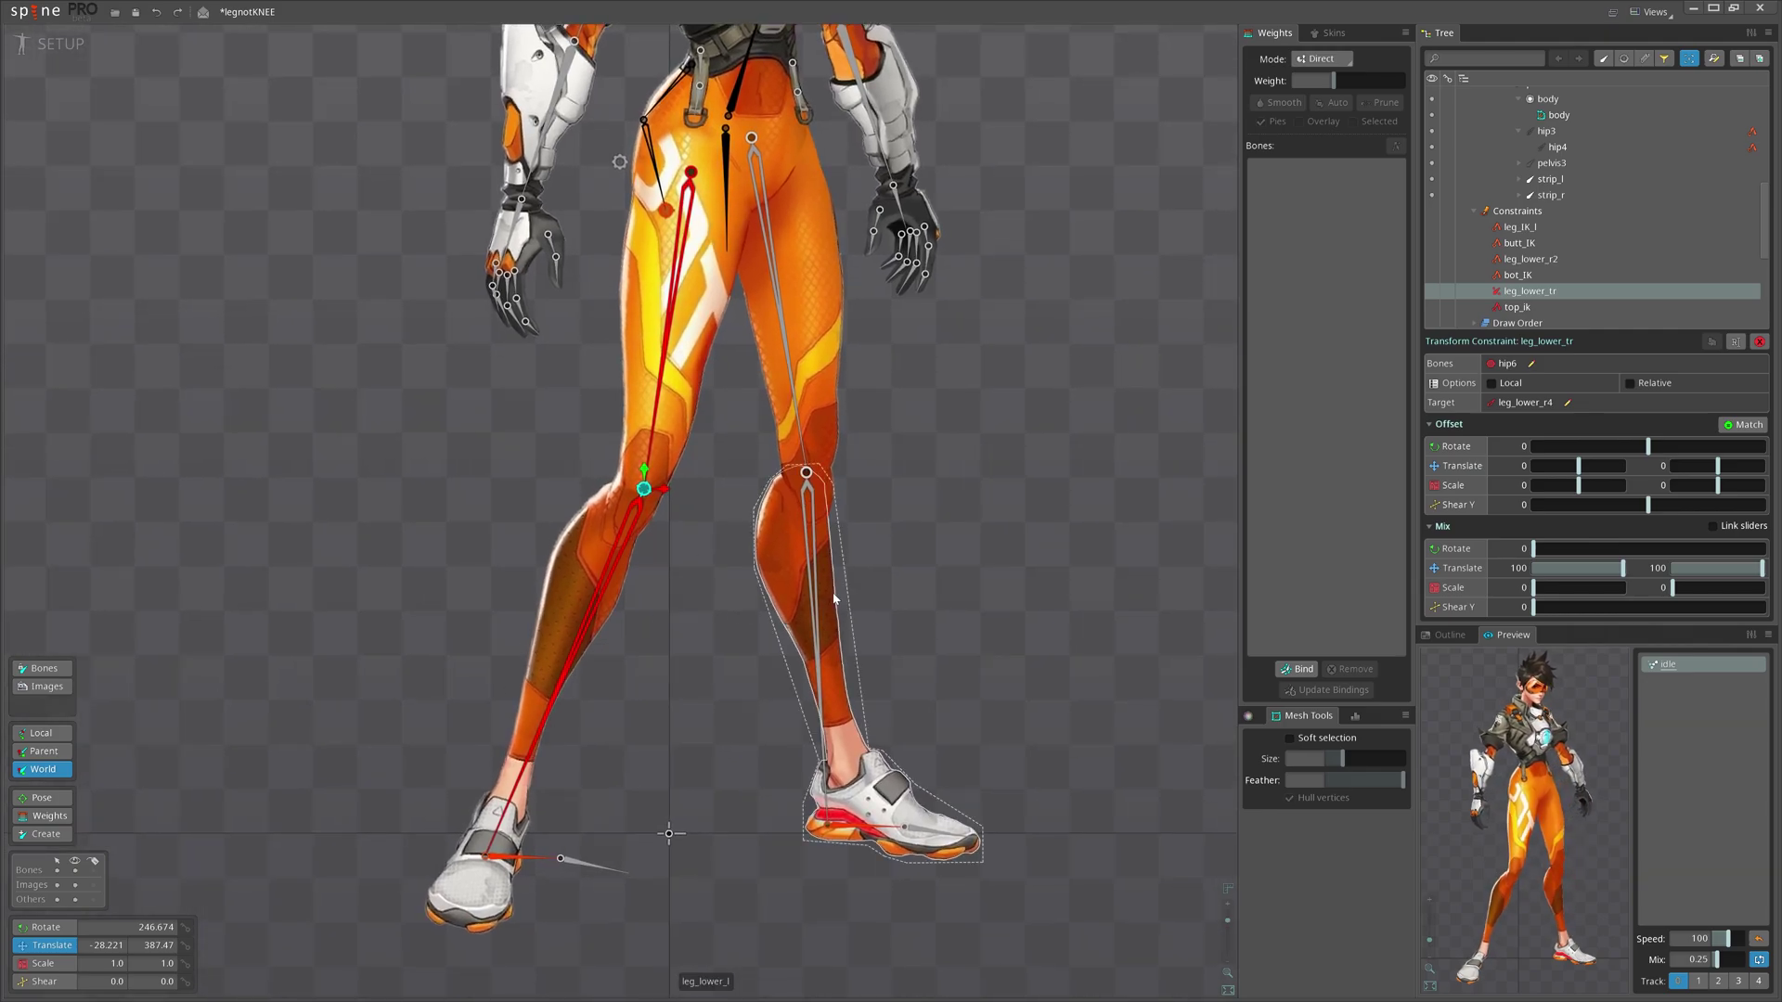
- Test the new transform constraint by lowering the pelvis, and undo that move
drag(612, 523, 488, 486)
scroll(490, 501, down, 3)
key(v)
click(497, 316)
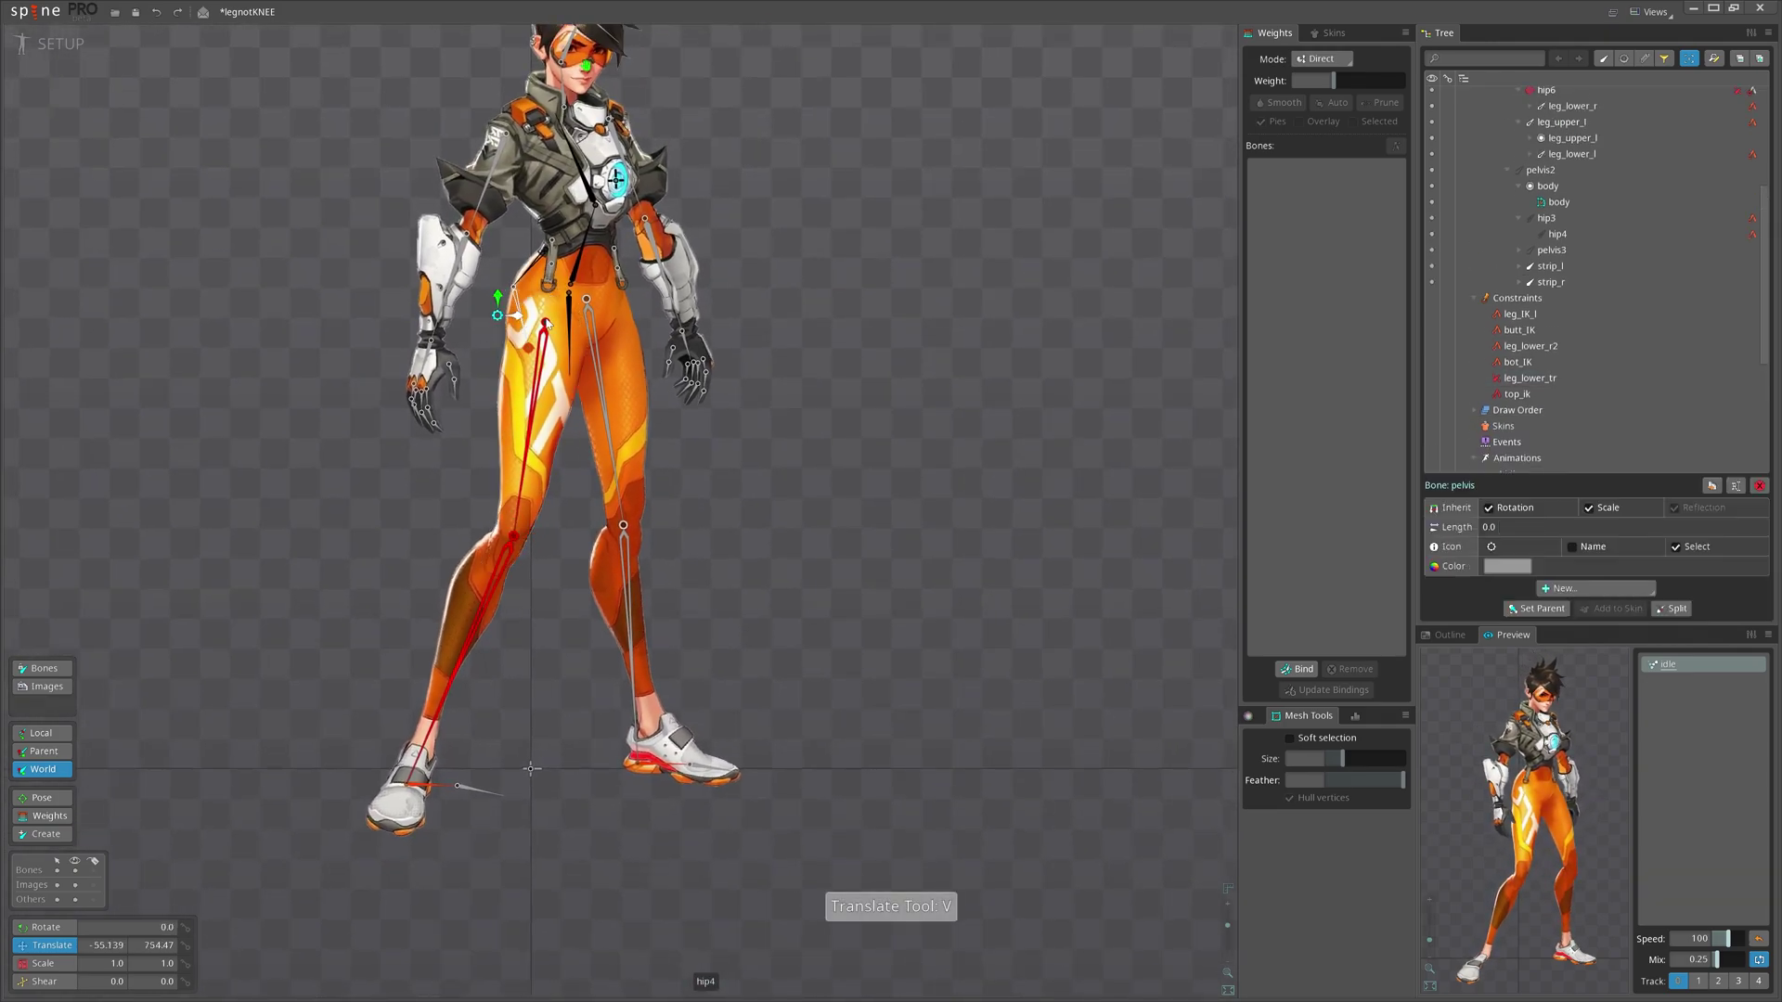
drag(906, 337, 904, 442)
key(ctrl+z)
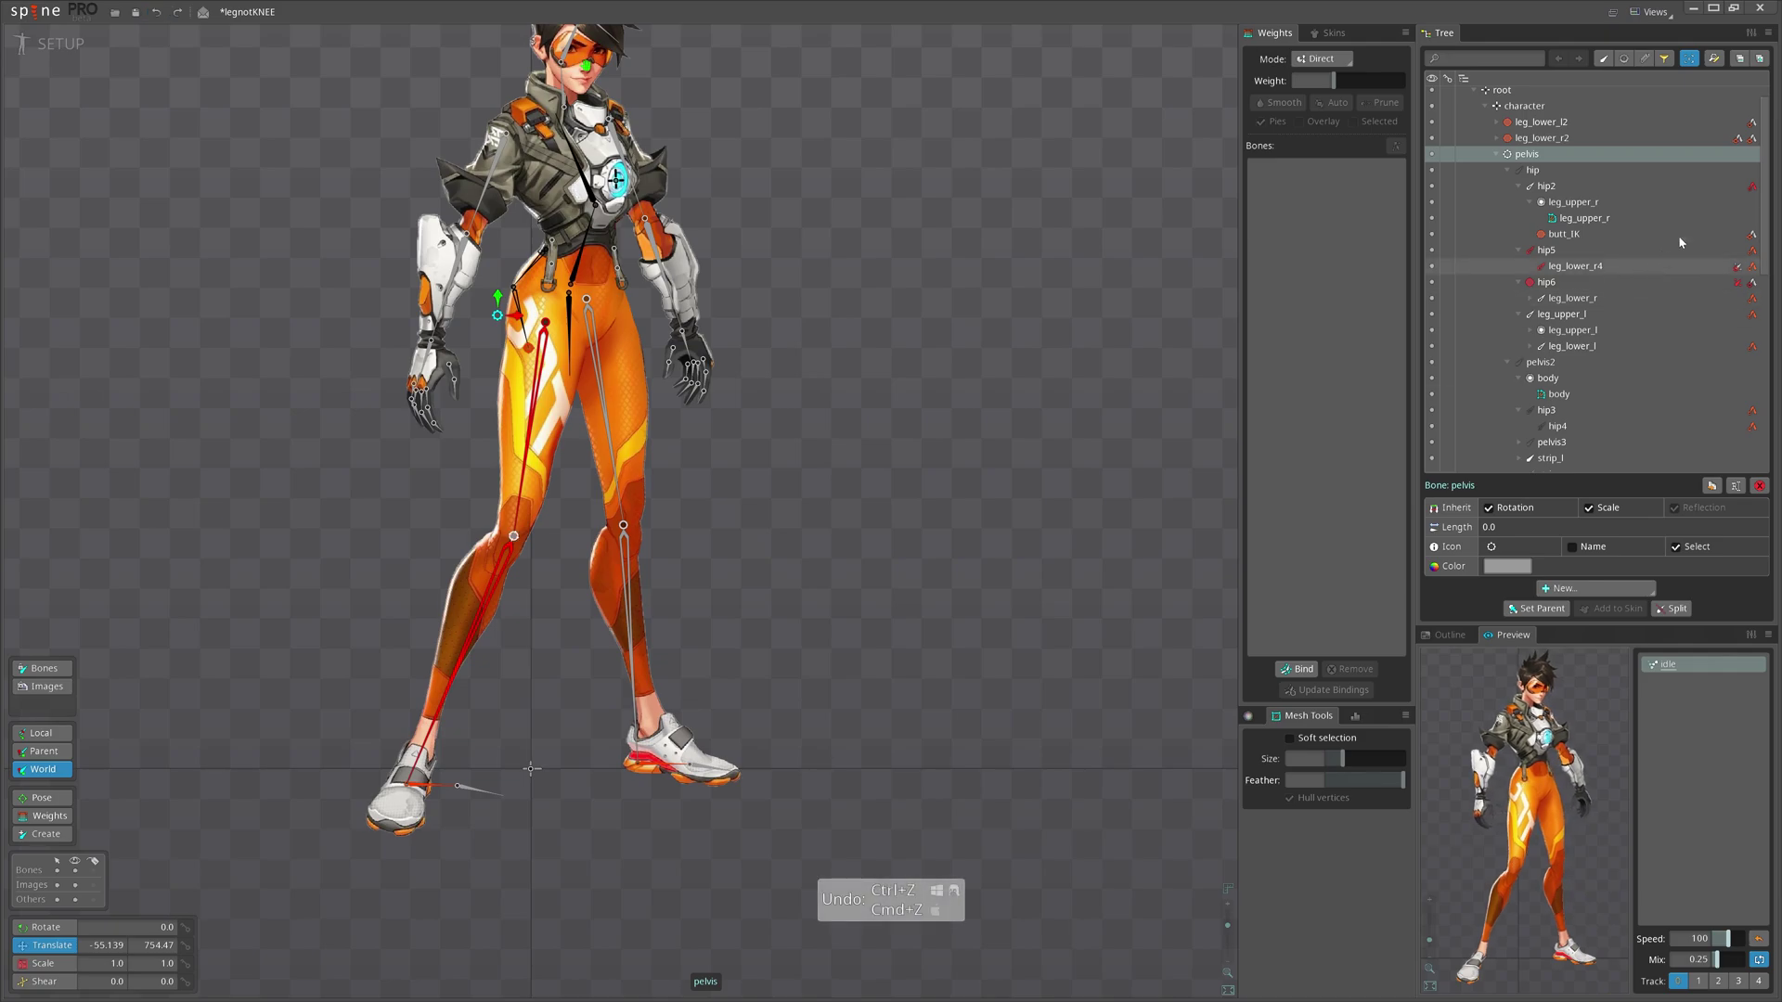
- Save the project and reorder the constraints to leg_IK_l, leg_lower_r2, leg_lower_tr, top_ik, butt_IK, bot_IK
key(ctrl+s)
click(1738, 138)
scroll(1629, 306, down, 2)
scroll(1630, 366, down, 1)
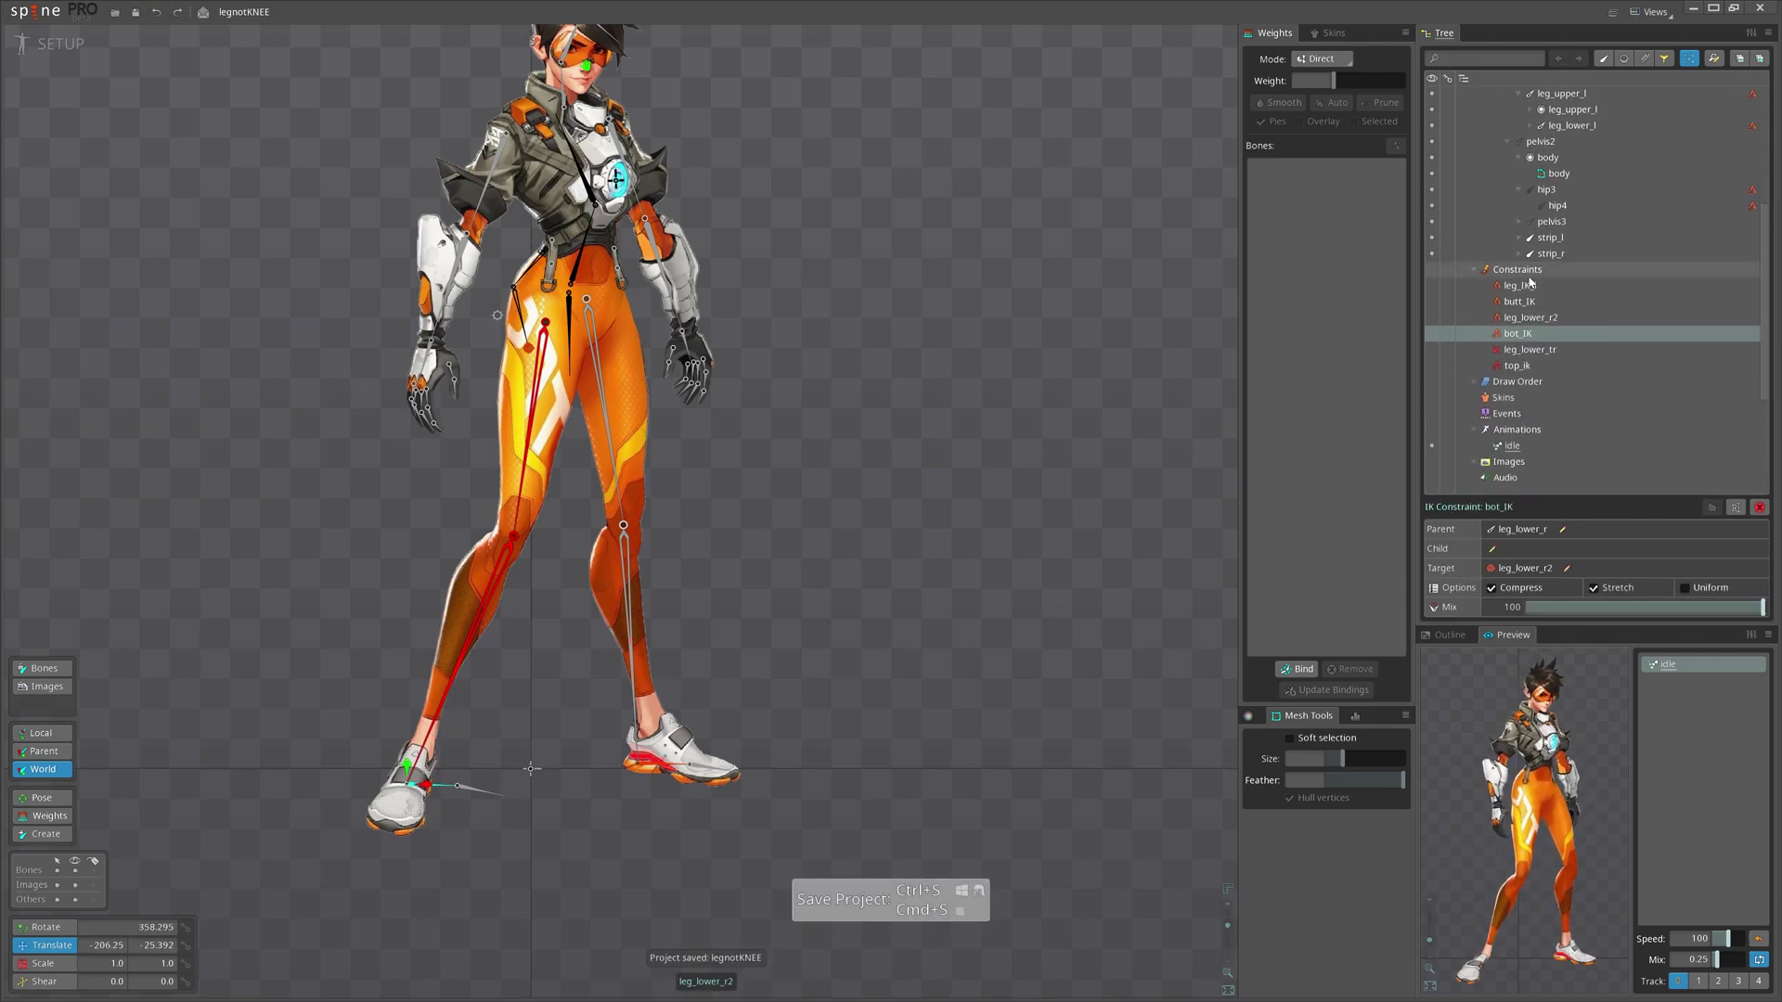
click(1516, 269)
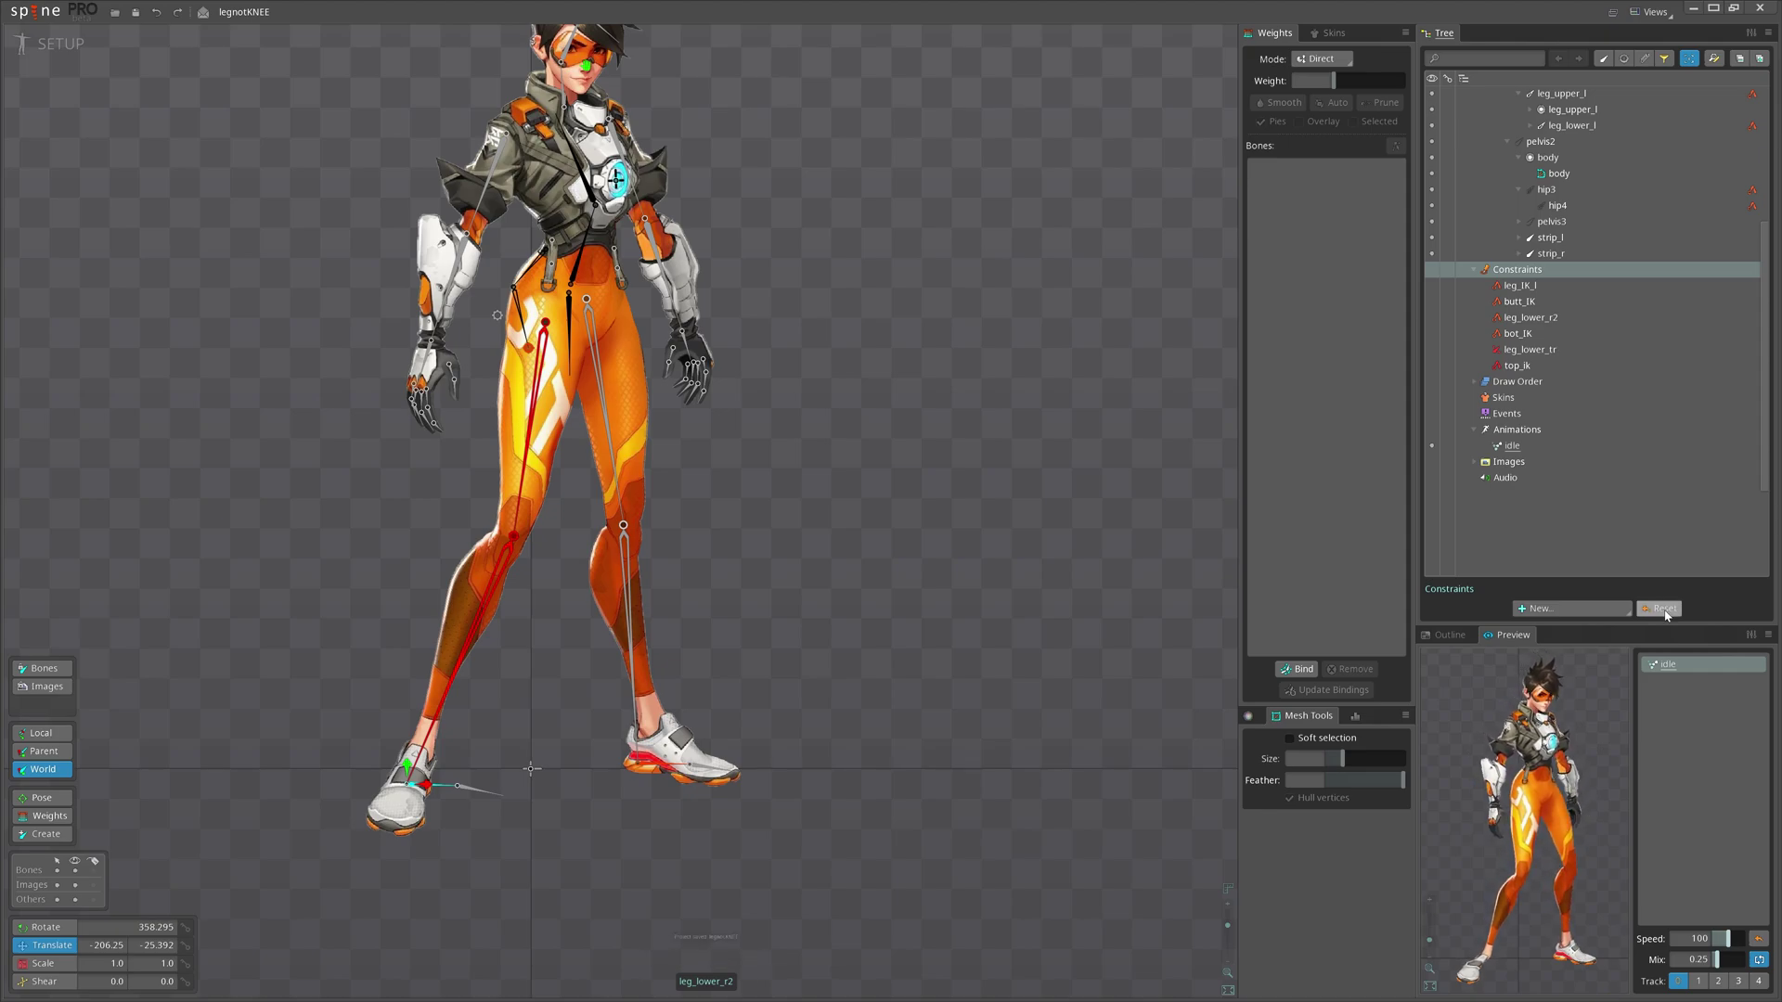
click(1529, 318)
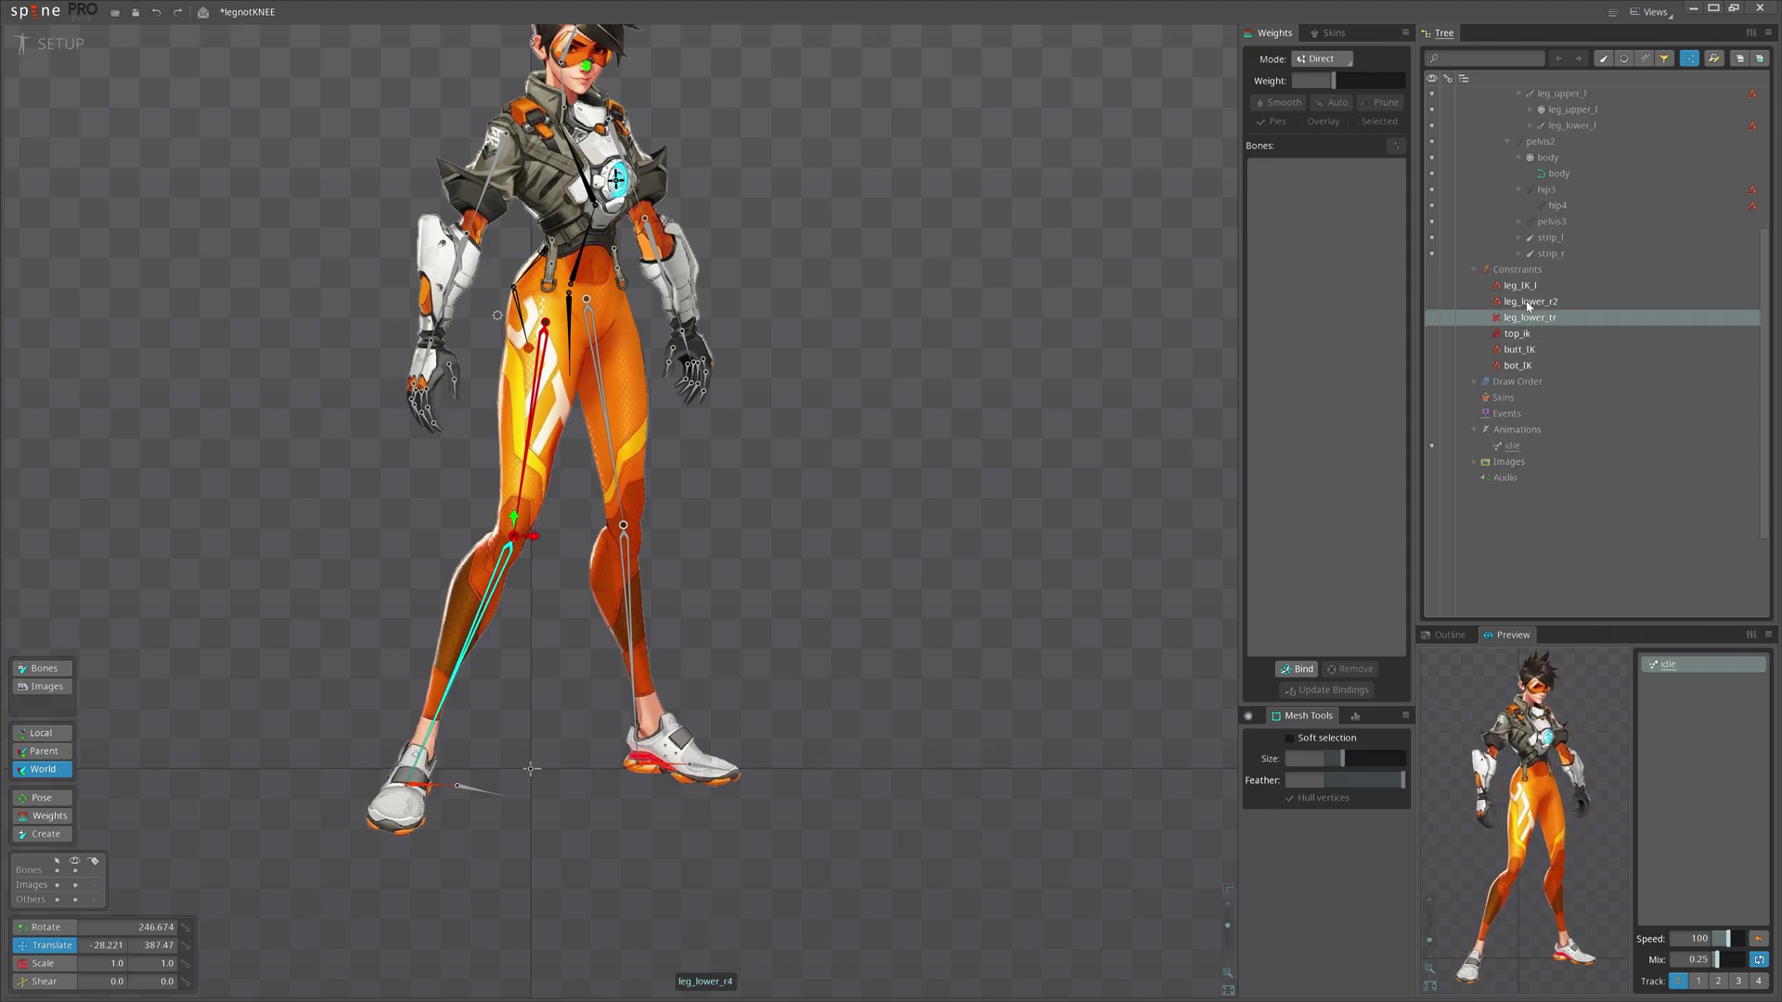
- Test the new constraint order by lowering the pelvis, undo that move, and save the project
scroll(811, 585, up, 1)
drag(811, 585, 905, 607)
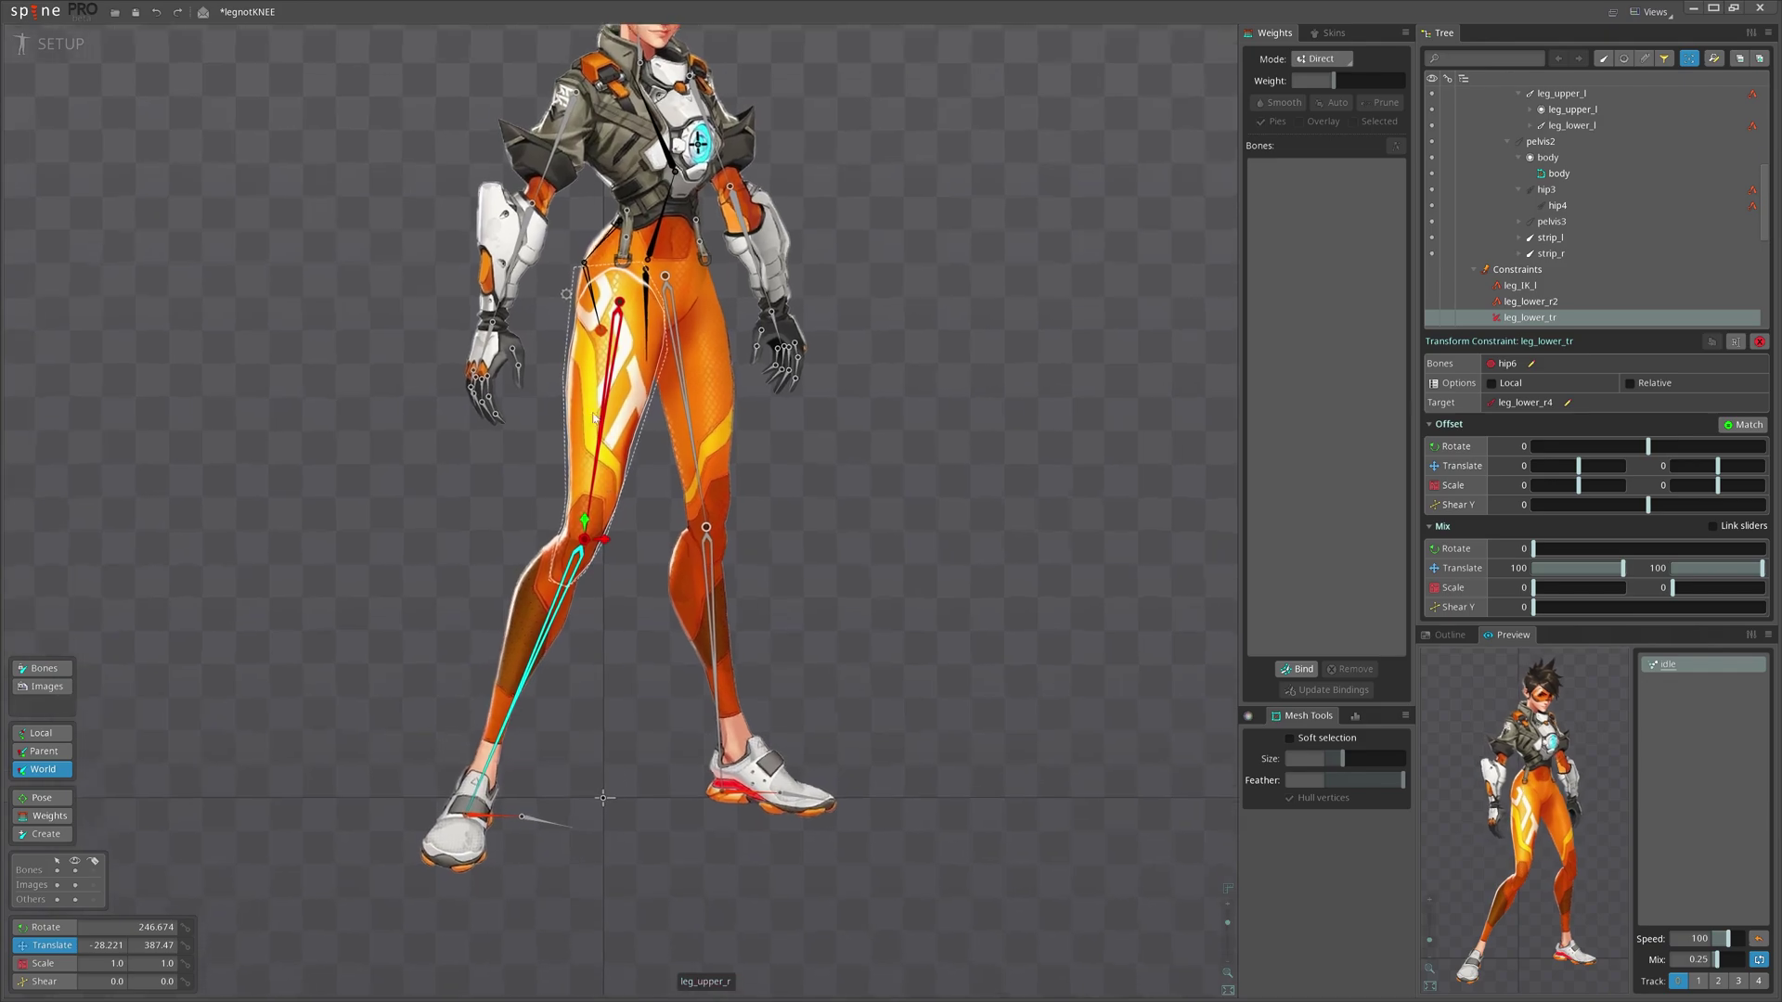
key(space)
scroll(557, 357, up, 1)
click(564, 285)
scroll(520, 418, down, 1)
scroll(961, 543, down, 1)
key(v)
drag(831, 392, 729, 512)
key(ctrl+z)
key(ctrl+s)
- Check the leg's bending again with two more pelvis moves, undoing each one
drag(833, 351, 739, 517)
key(ctrl+z)
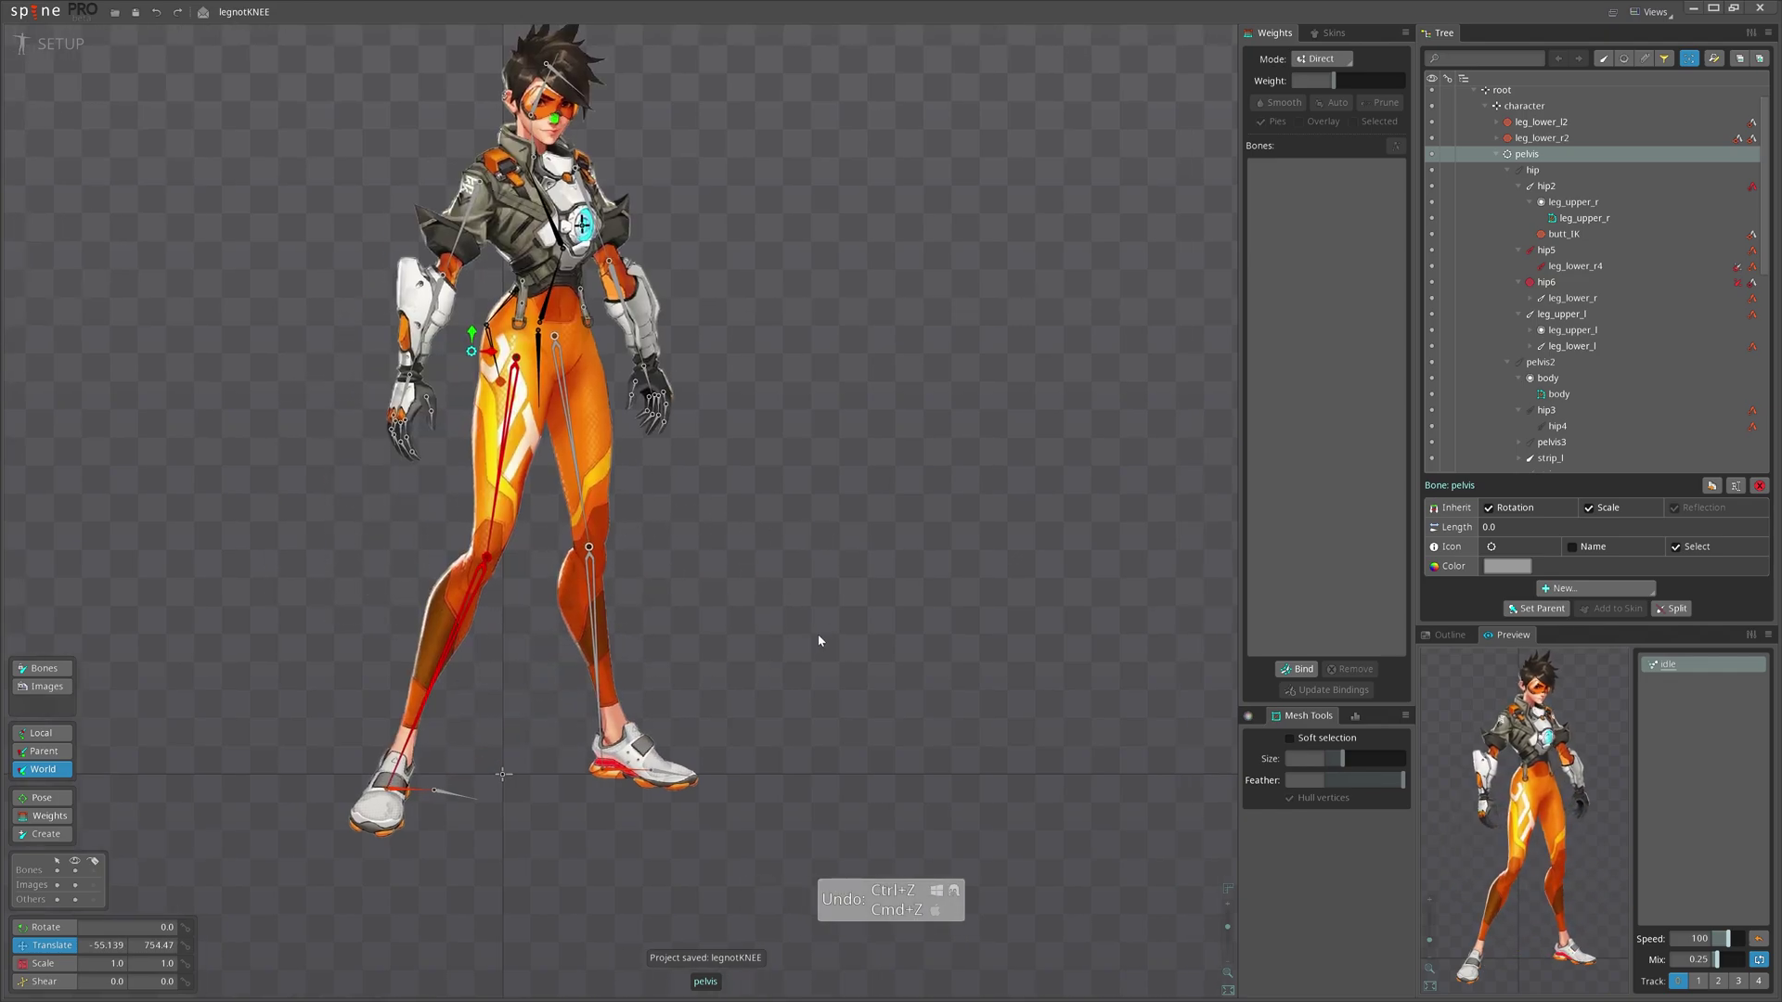
drag(781, 457, 823, 505)
key(ctrl+z)
scroll(446, 592, up, 3)
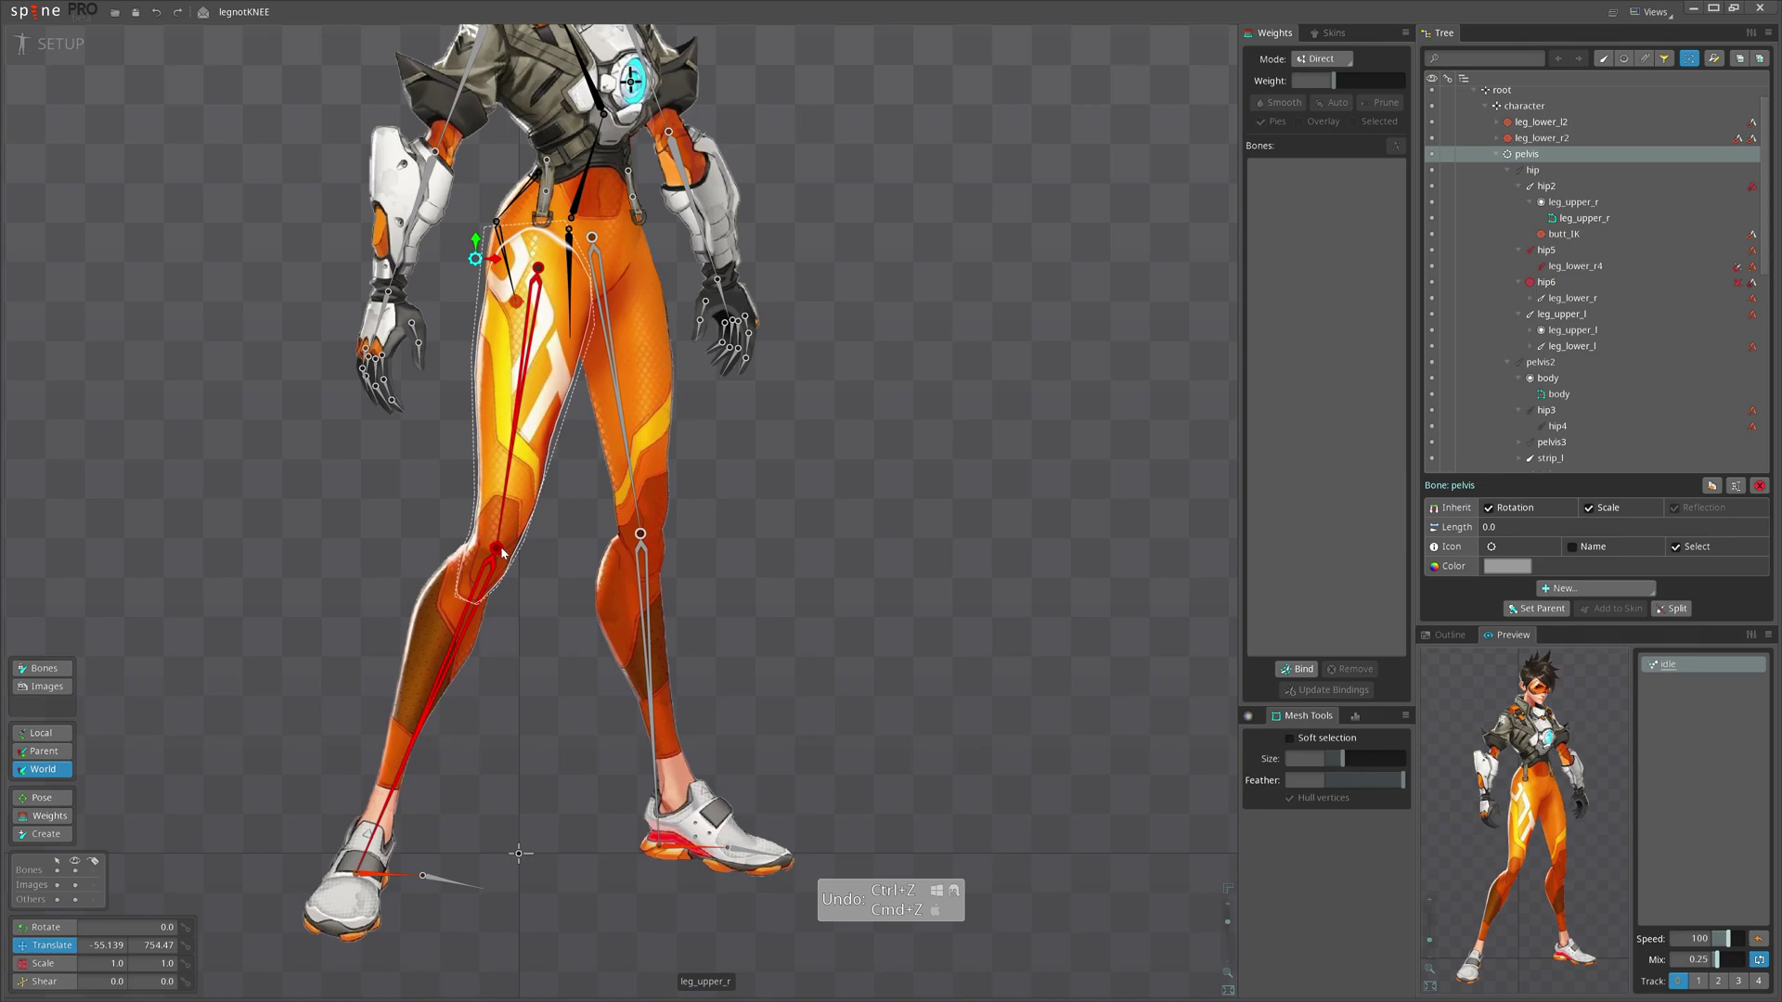
- Save the project and set the translate mix of hip6's leg_lower_tr constraint to 76 and 78.3
key(ctrl+s)
click(498, 543)
scroll(501, 607, up, 3)
scroll(598, 614, down, 1)
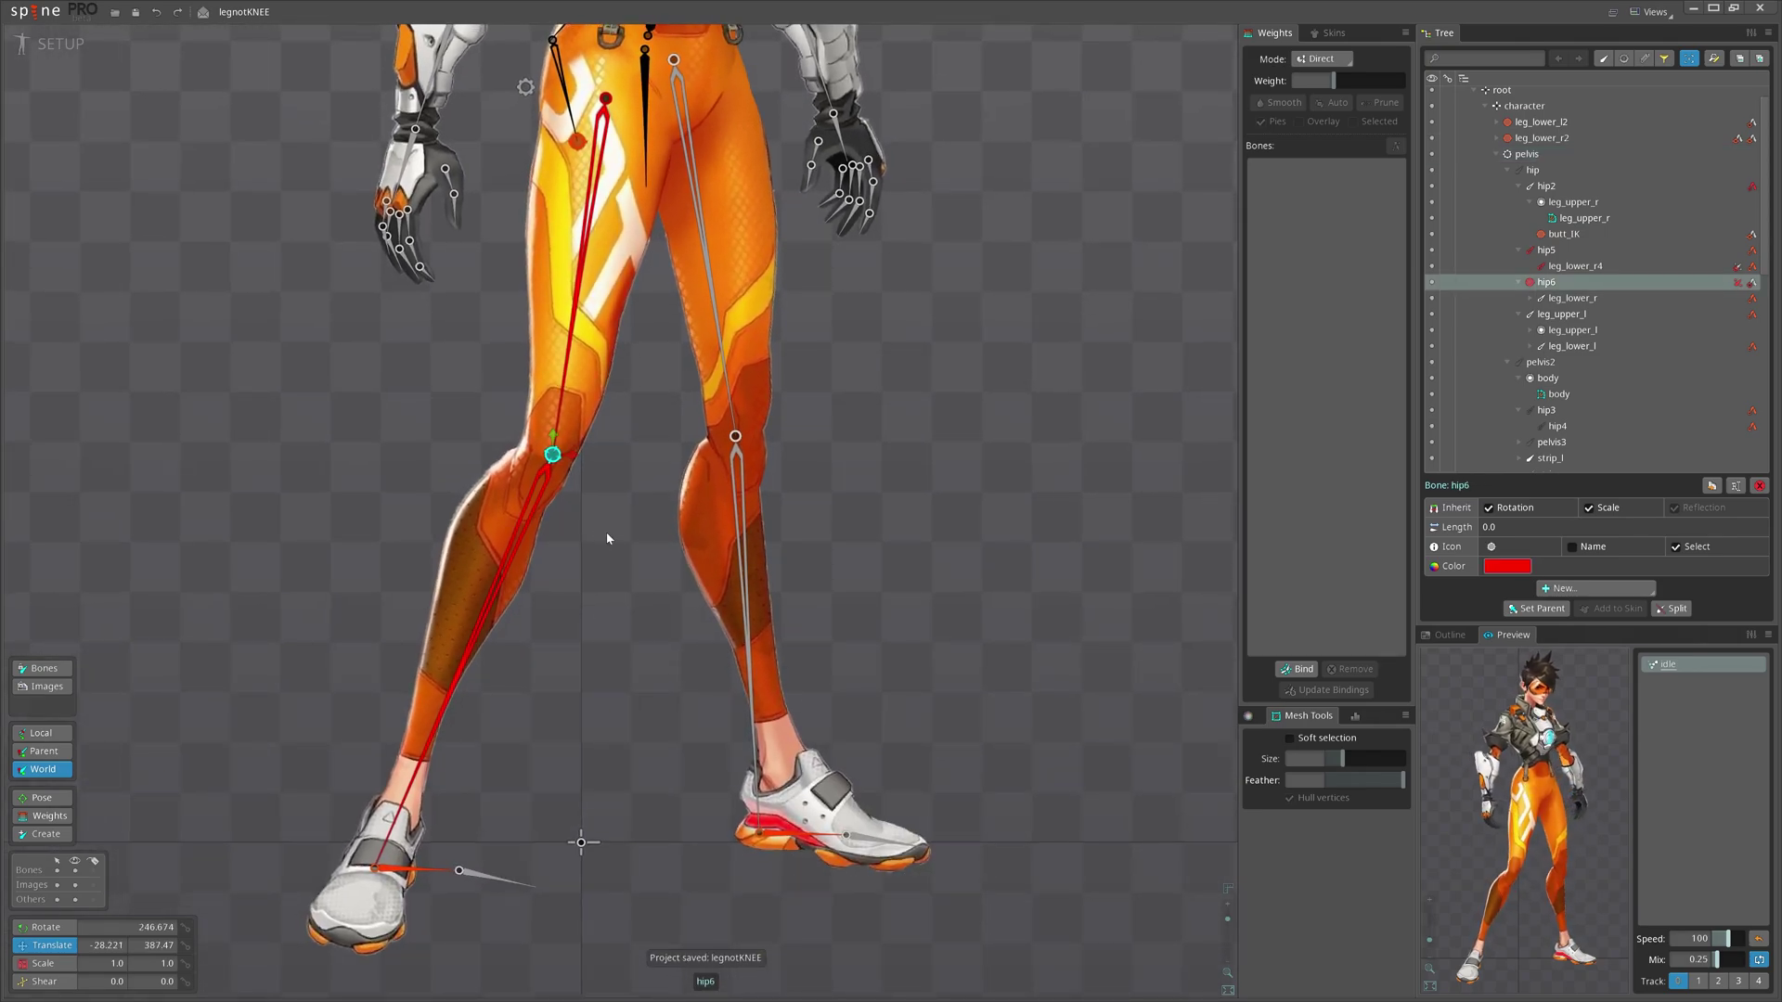
click(1737, 282)
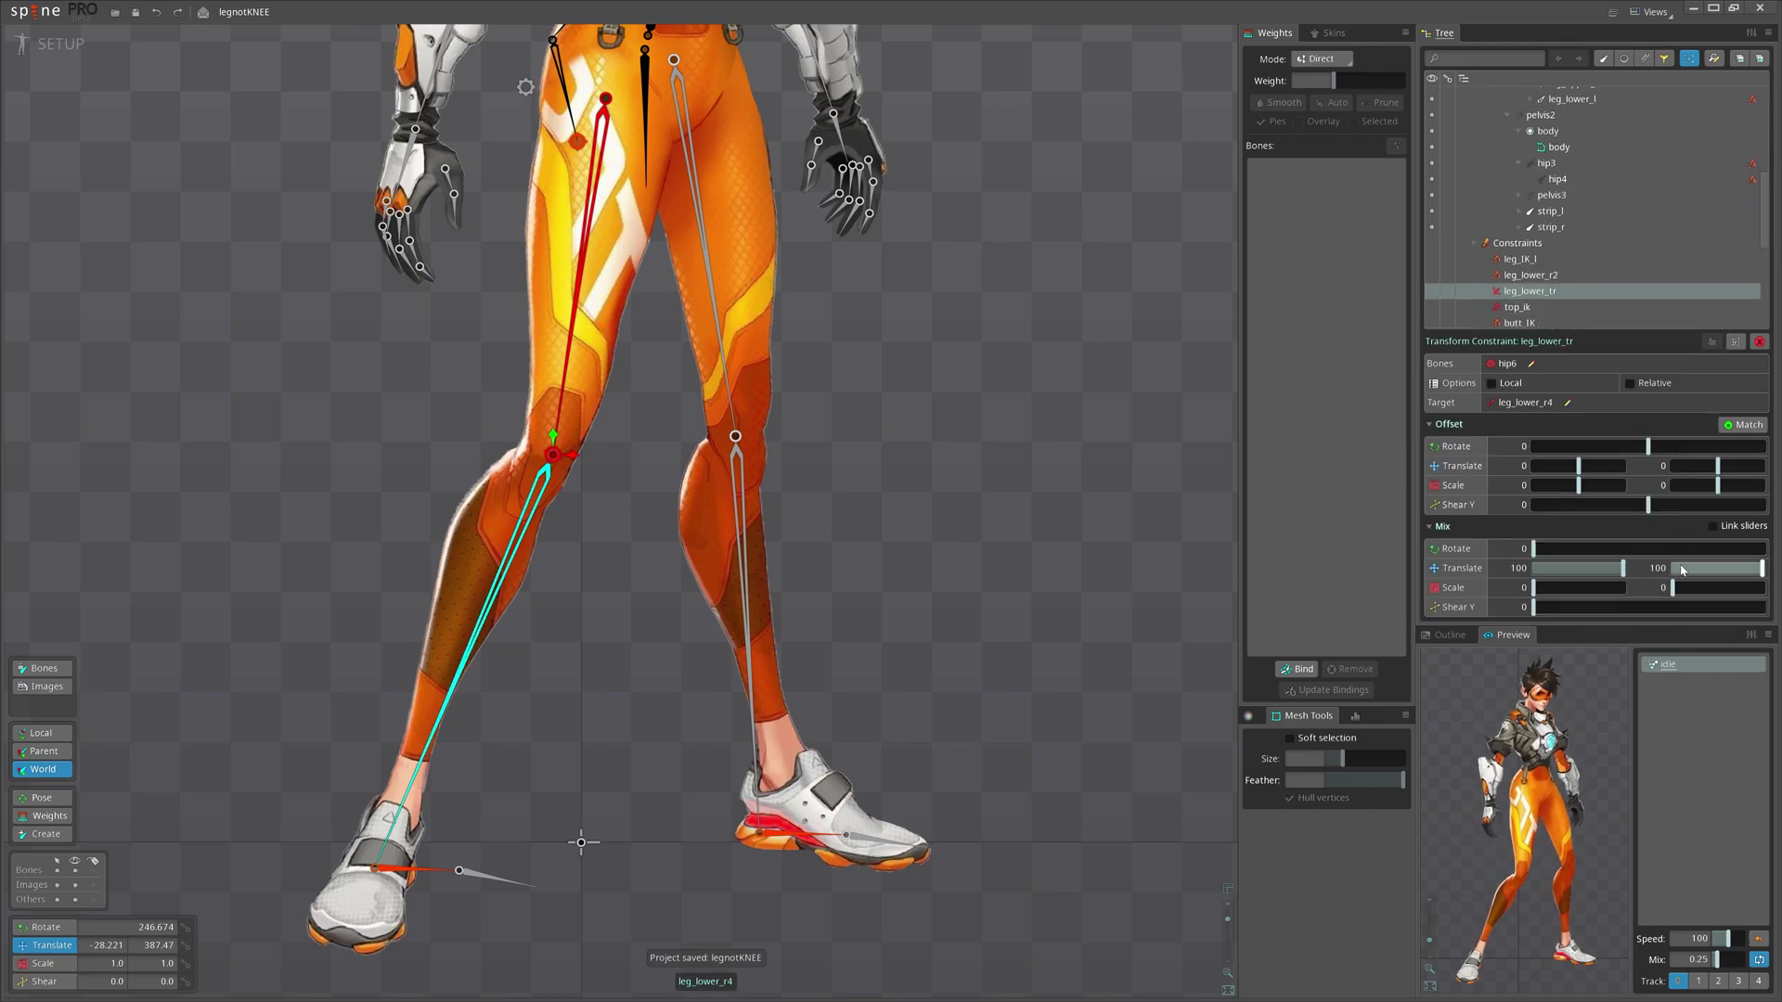
scroll(863, 583, down, 2)
key(ctrl+s)
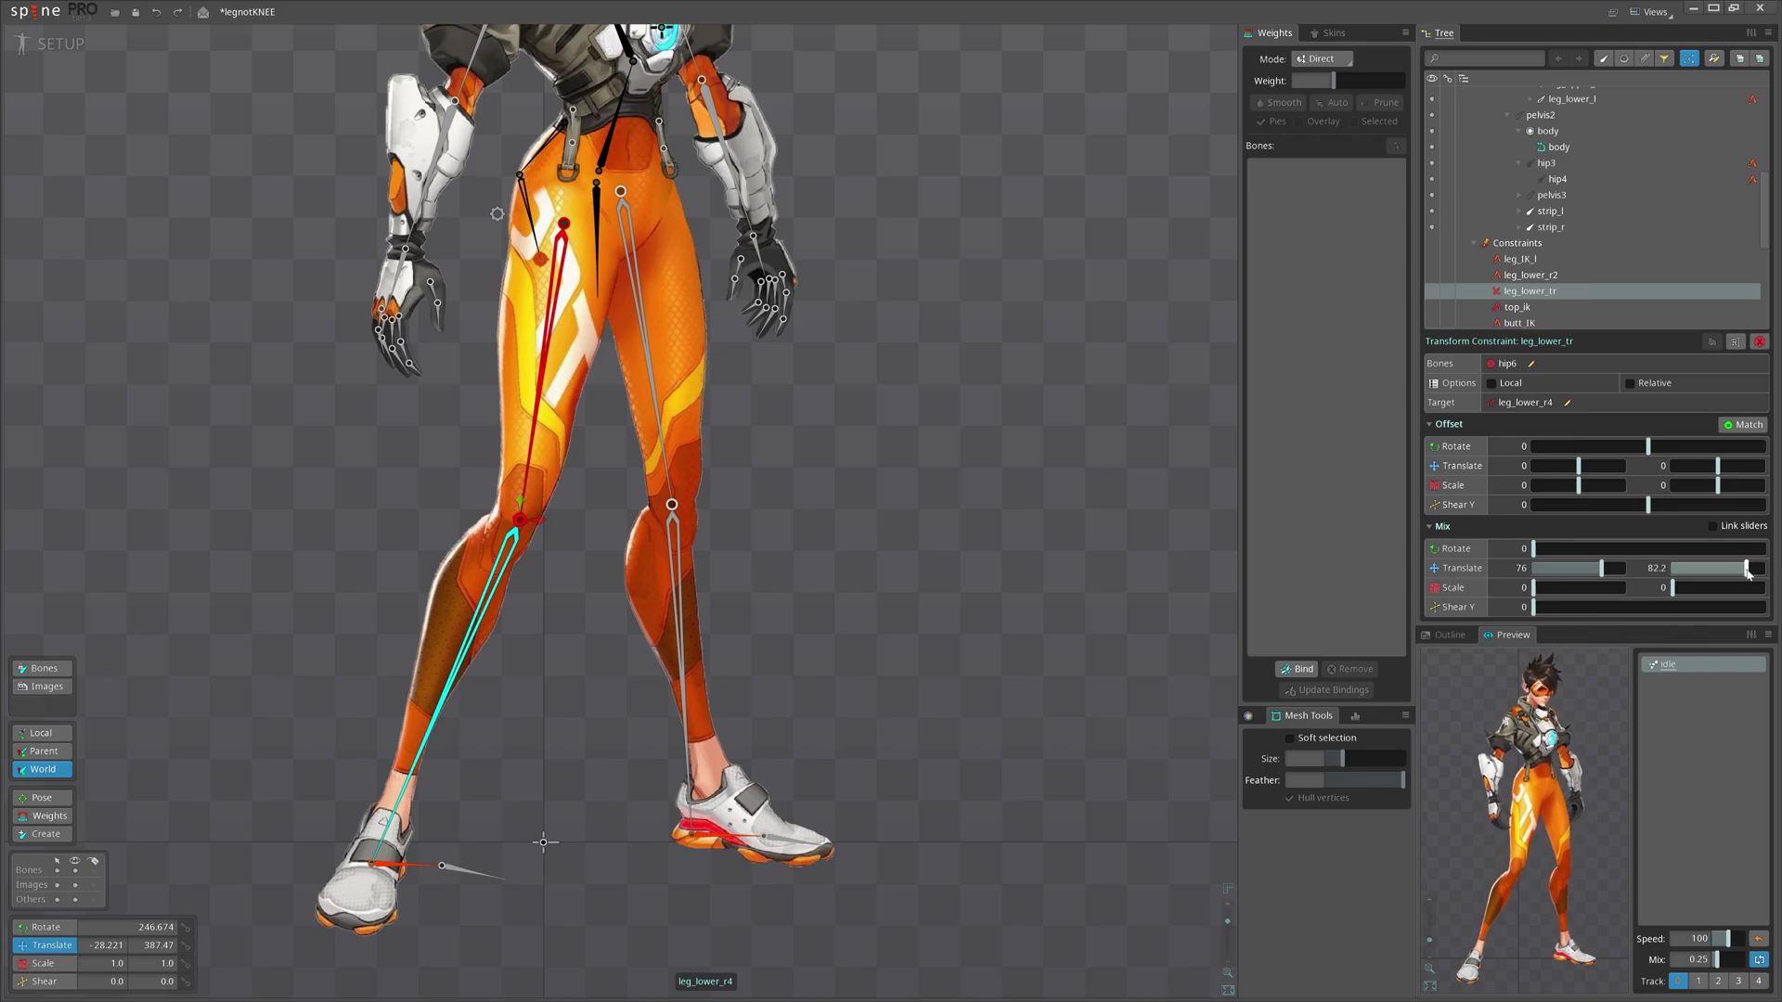
drag(1744, 574, 1741, 573)
- Lower the pelvis to about -160, 511 and pull hip6 back to about -93, 280 to test the reduced mix
scroll(831, 503, down, 3)
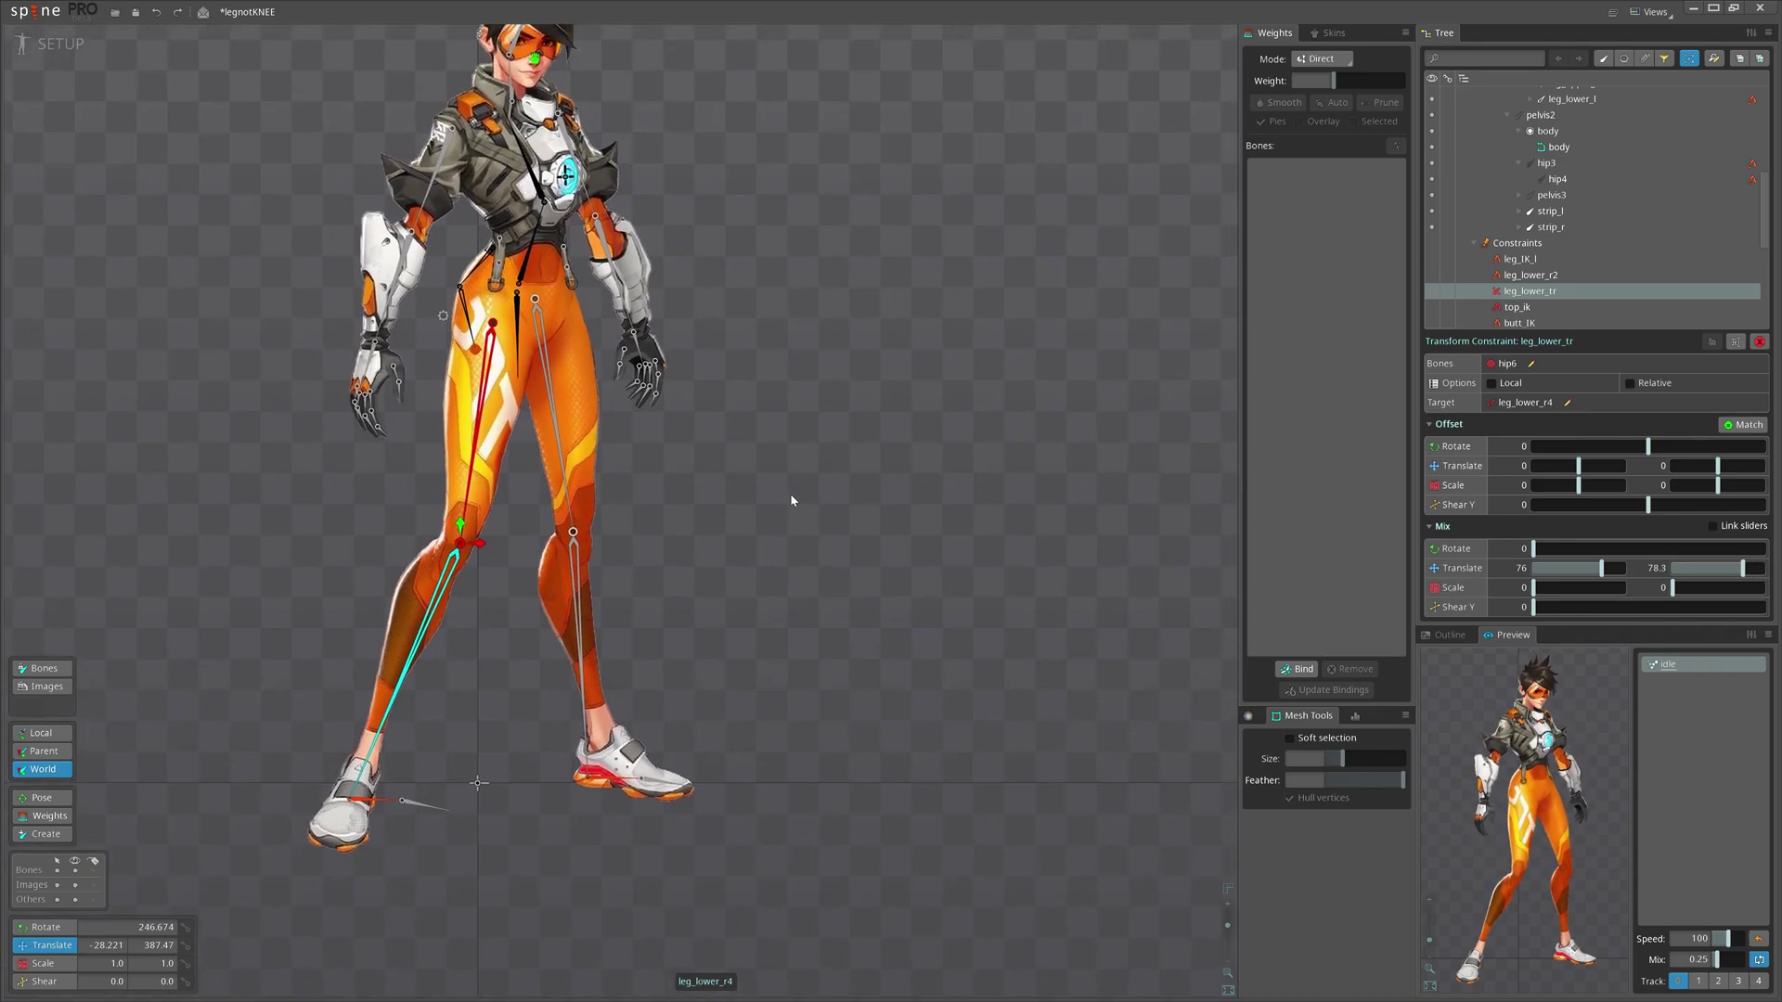
drag(689, 471, 666, 485)
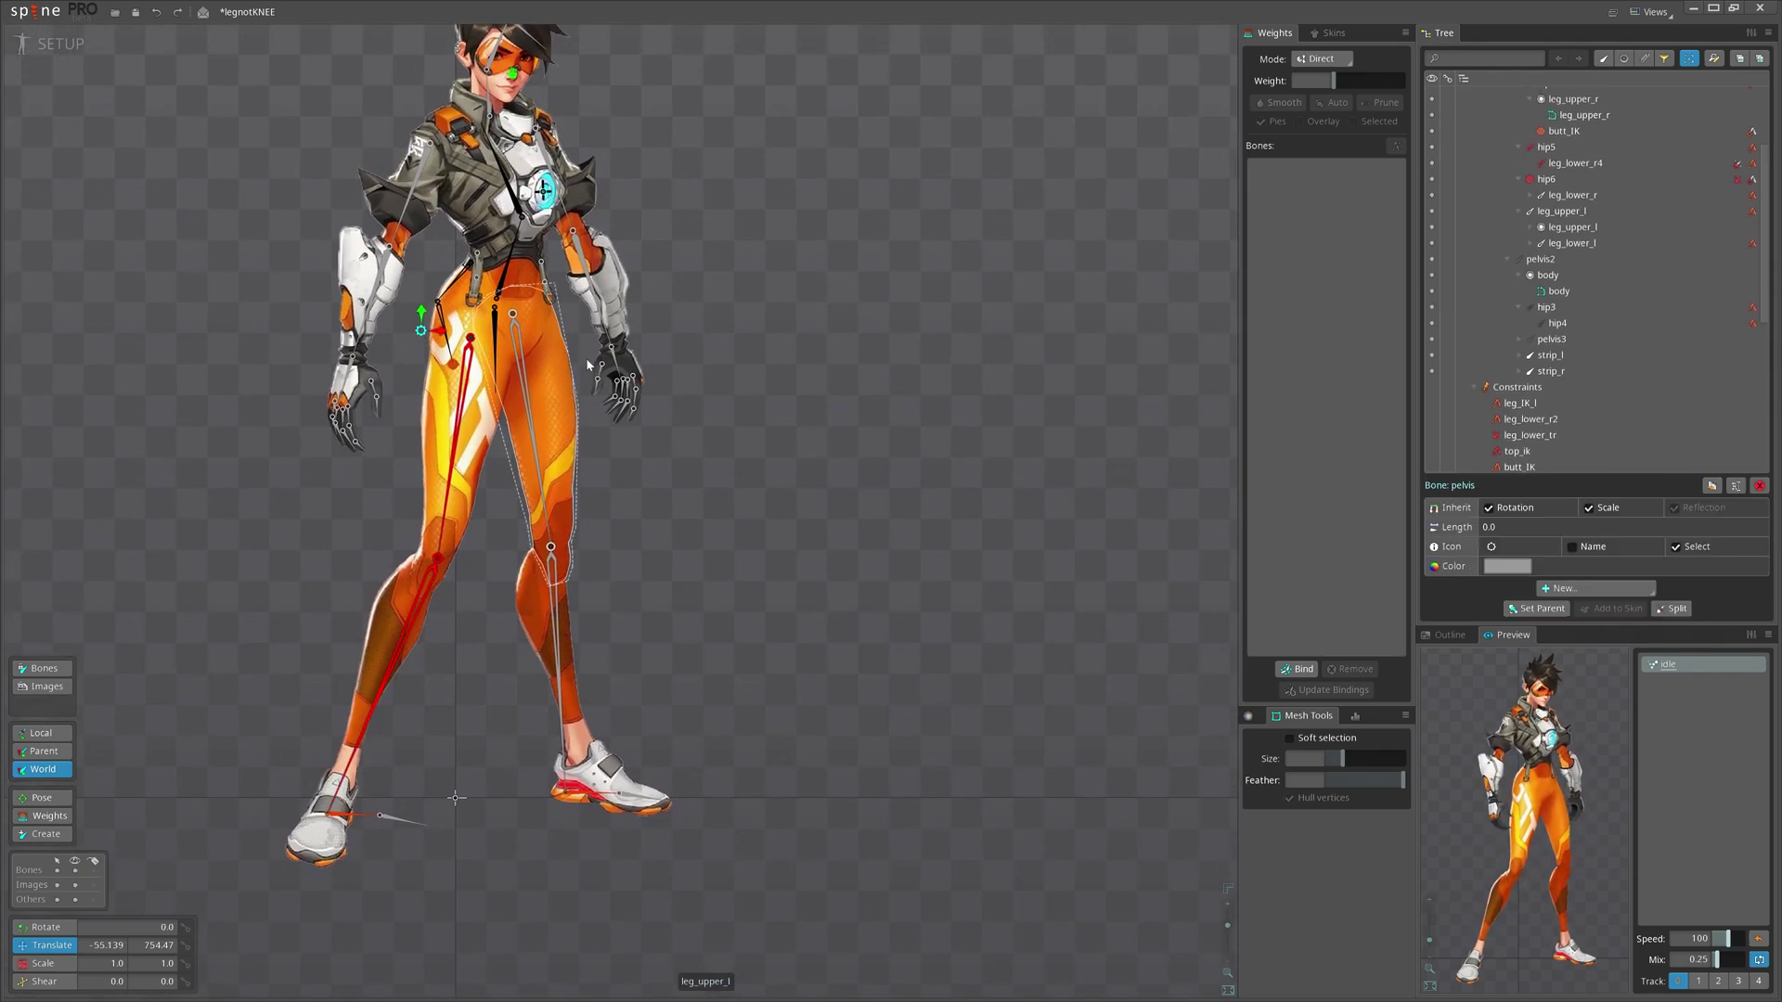
key(v)
drag(739, 286, 673, 446)
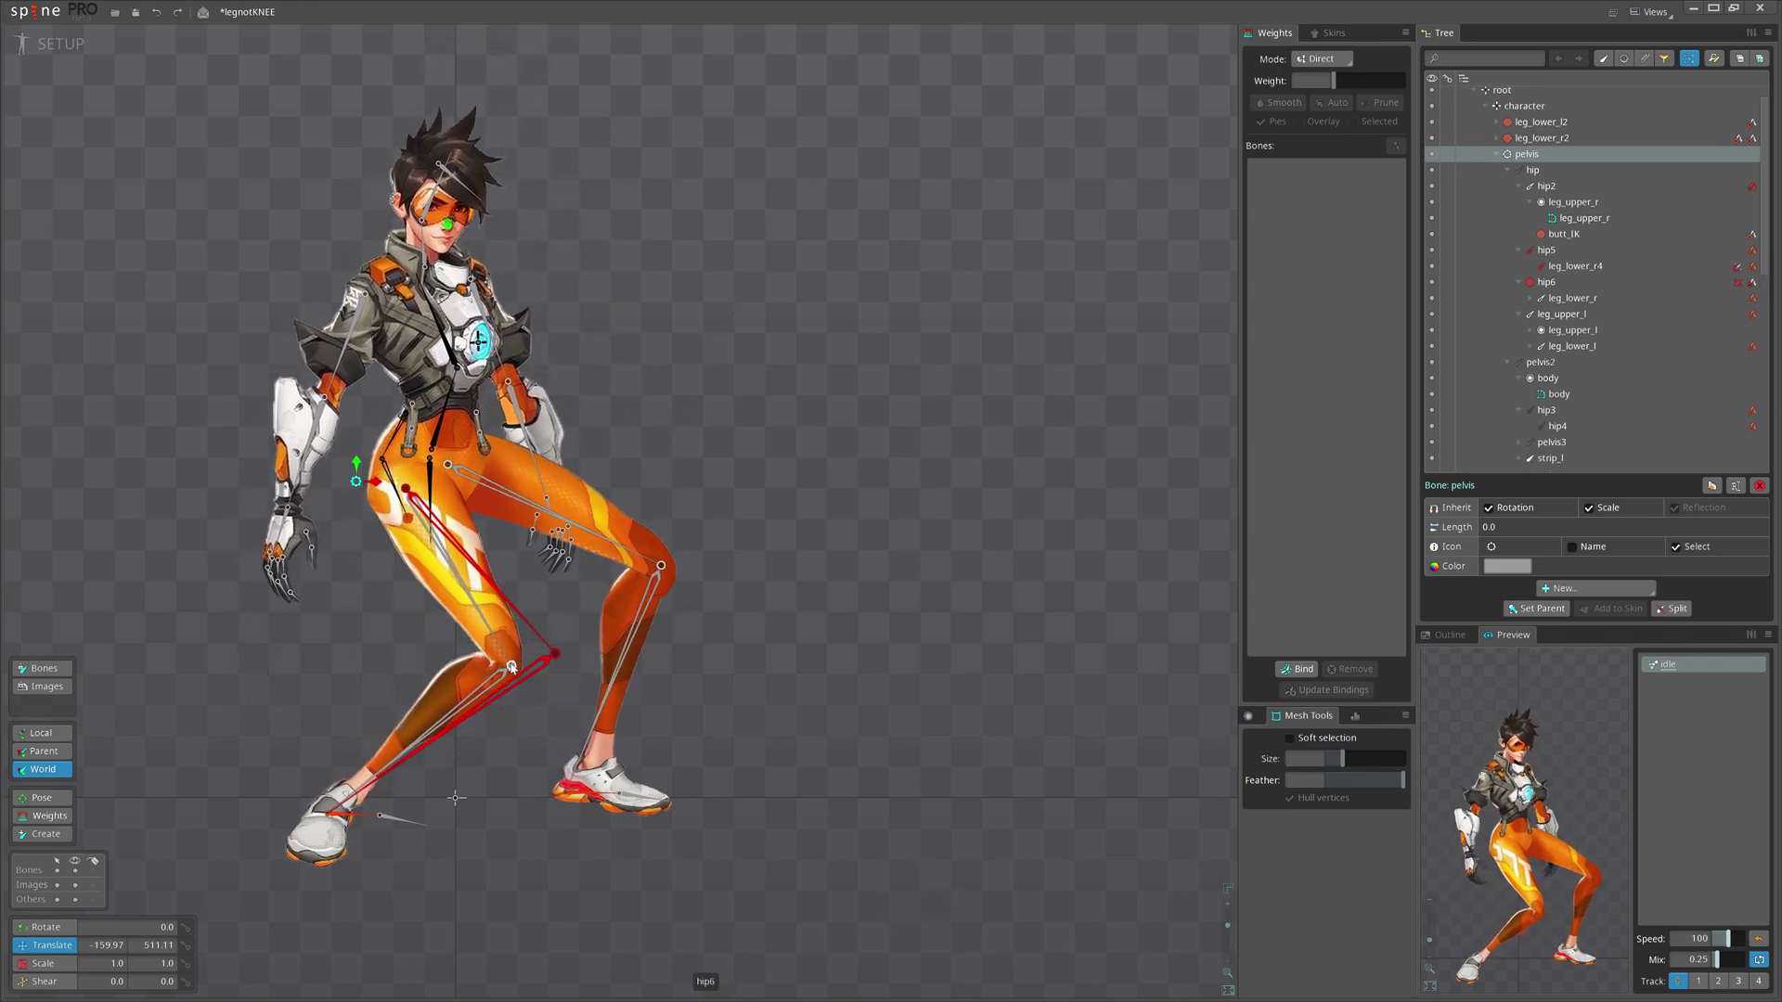
drag(511, 667, 35, 478)
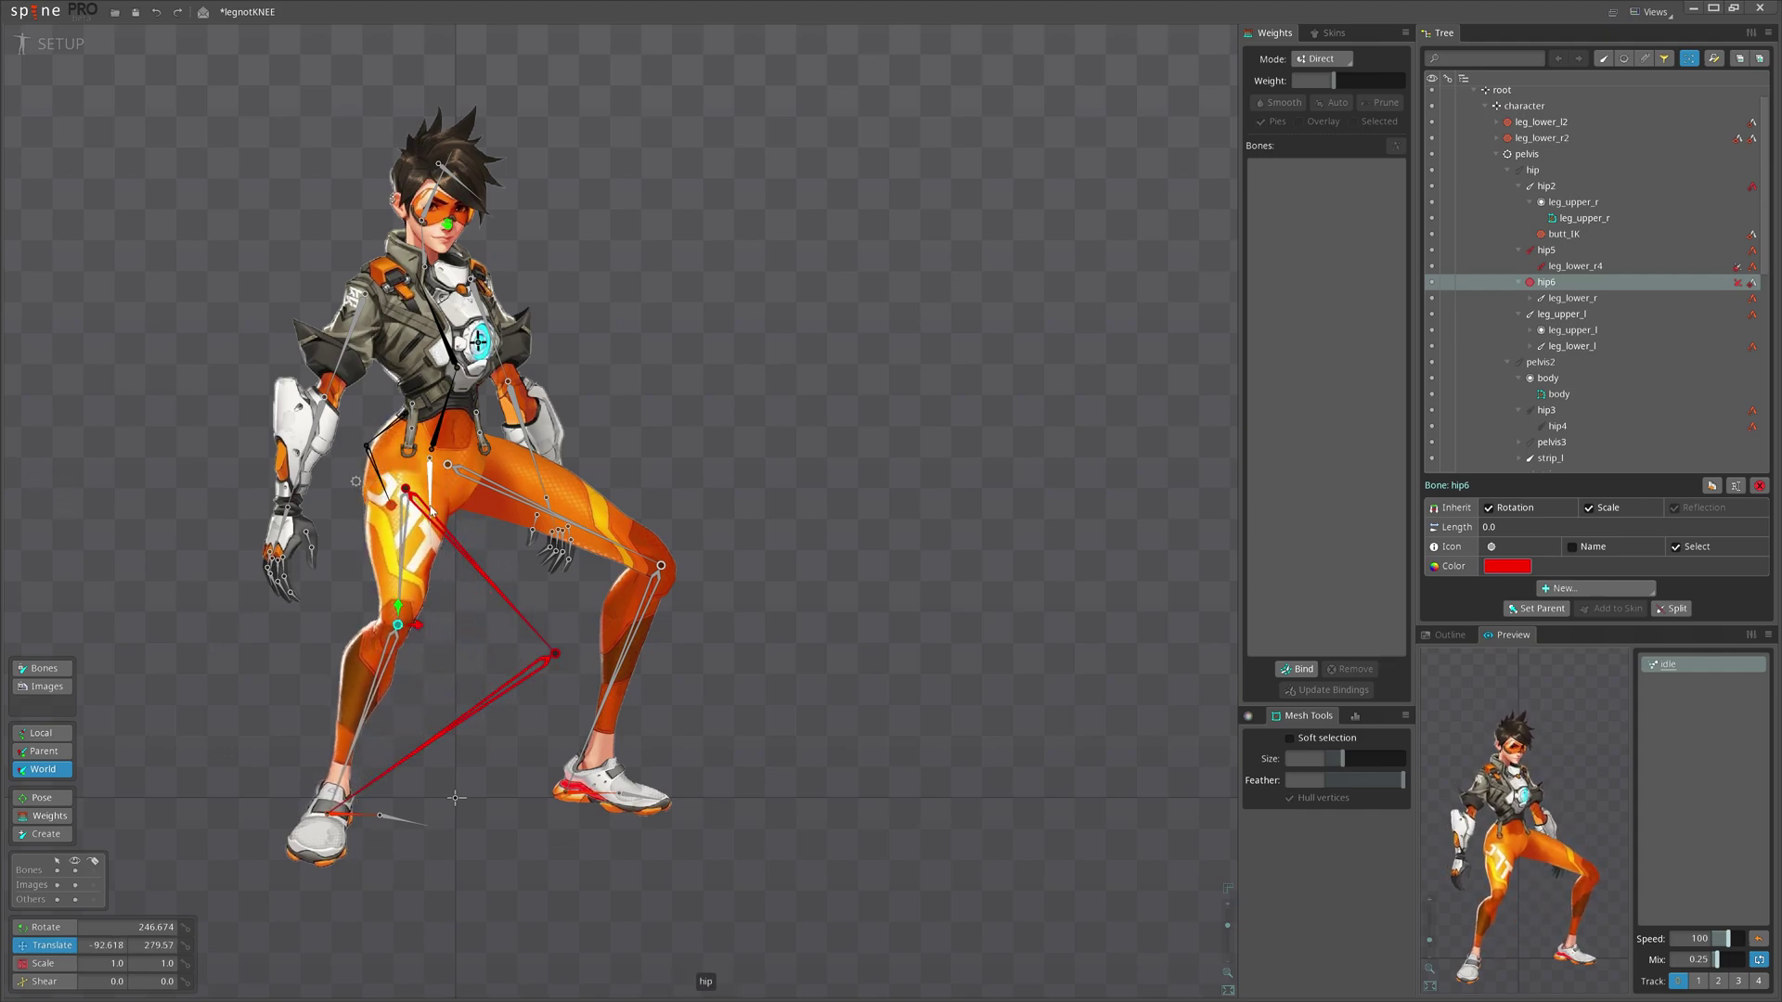
- Raise hip6 to about -79, 383 to test how the right thigh shortens with the lowered pelvis
scroll(417, 519, up, 4)
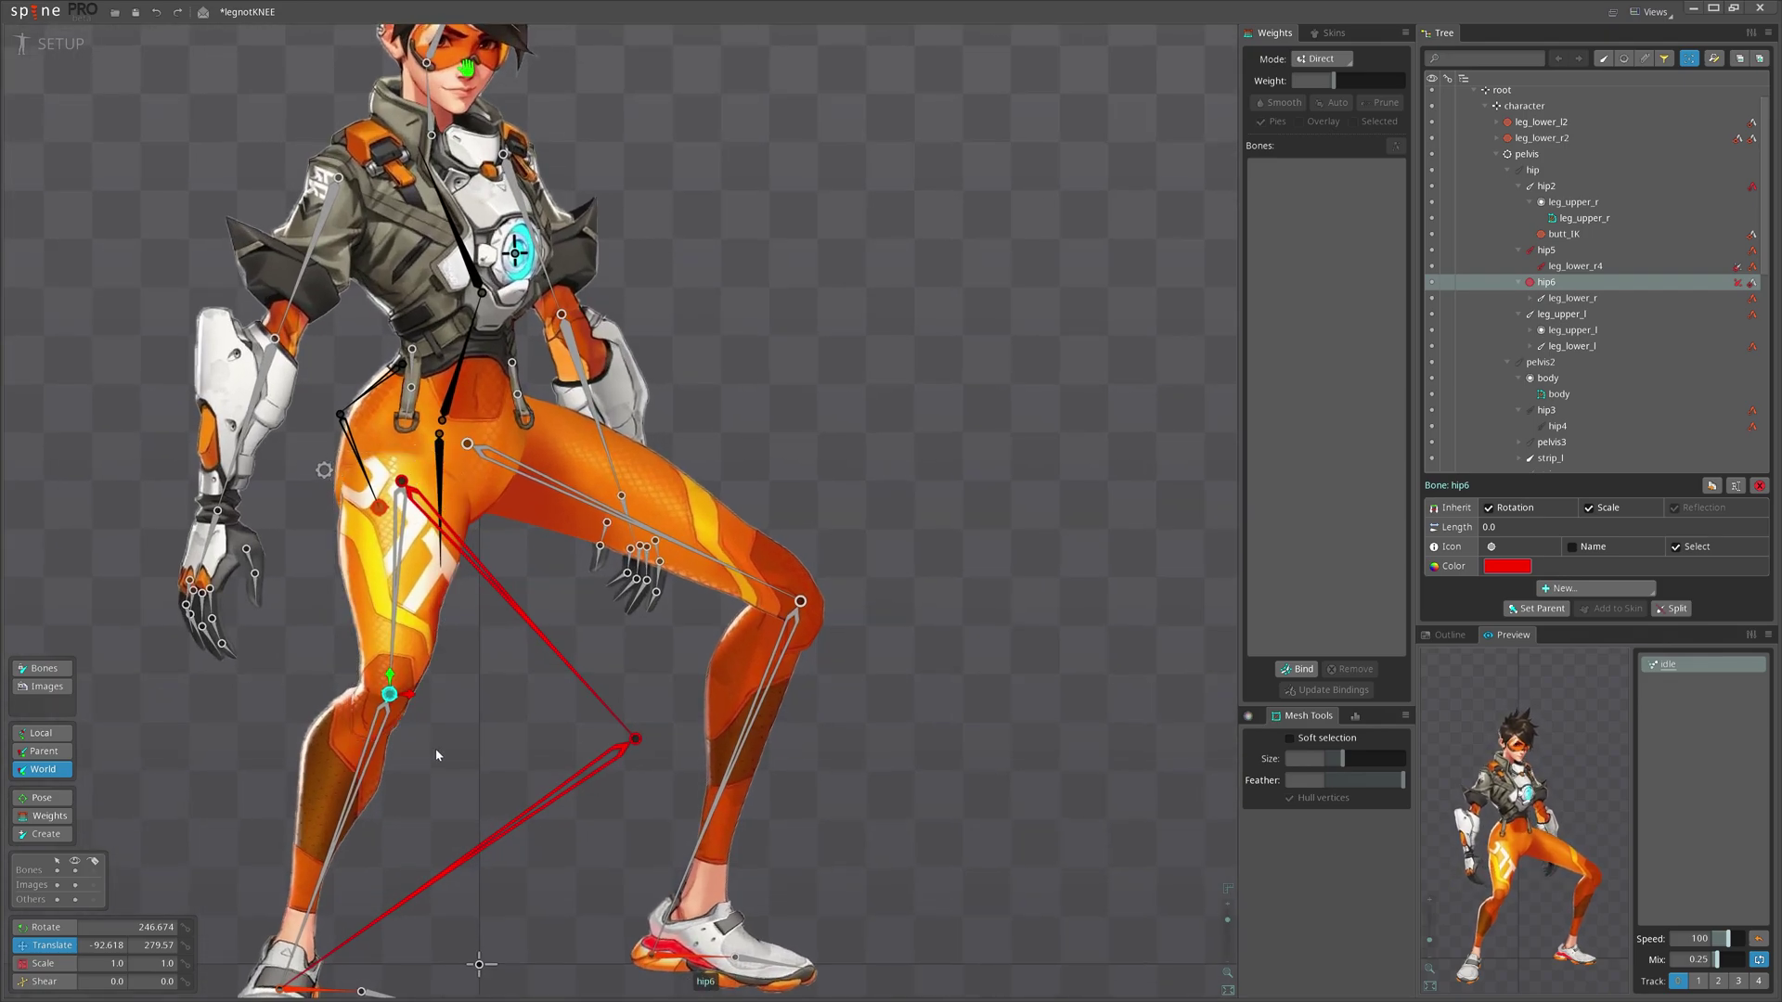
drag(436, 748, 433, 536)
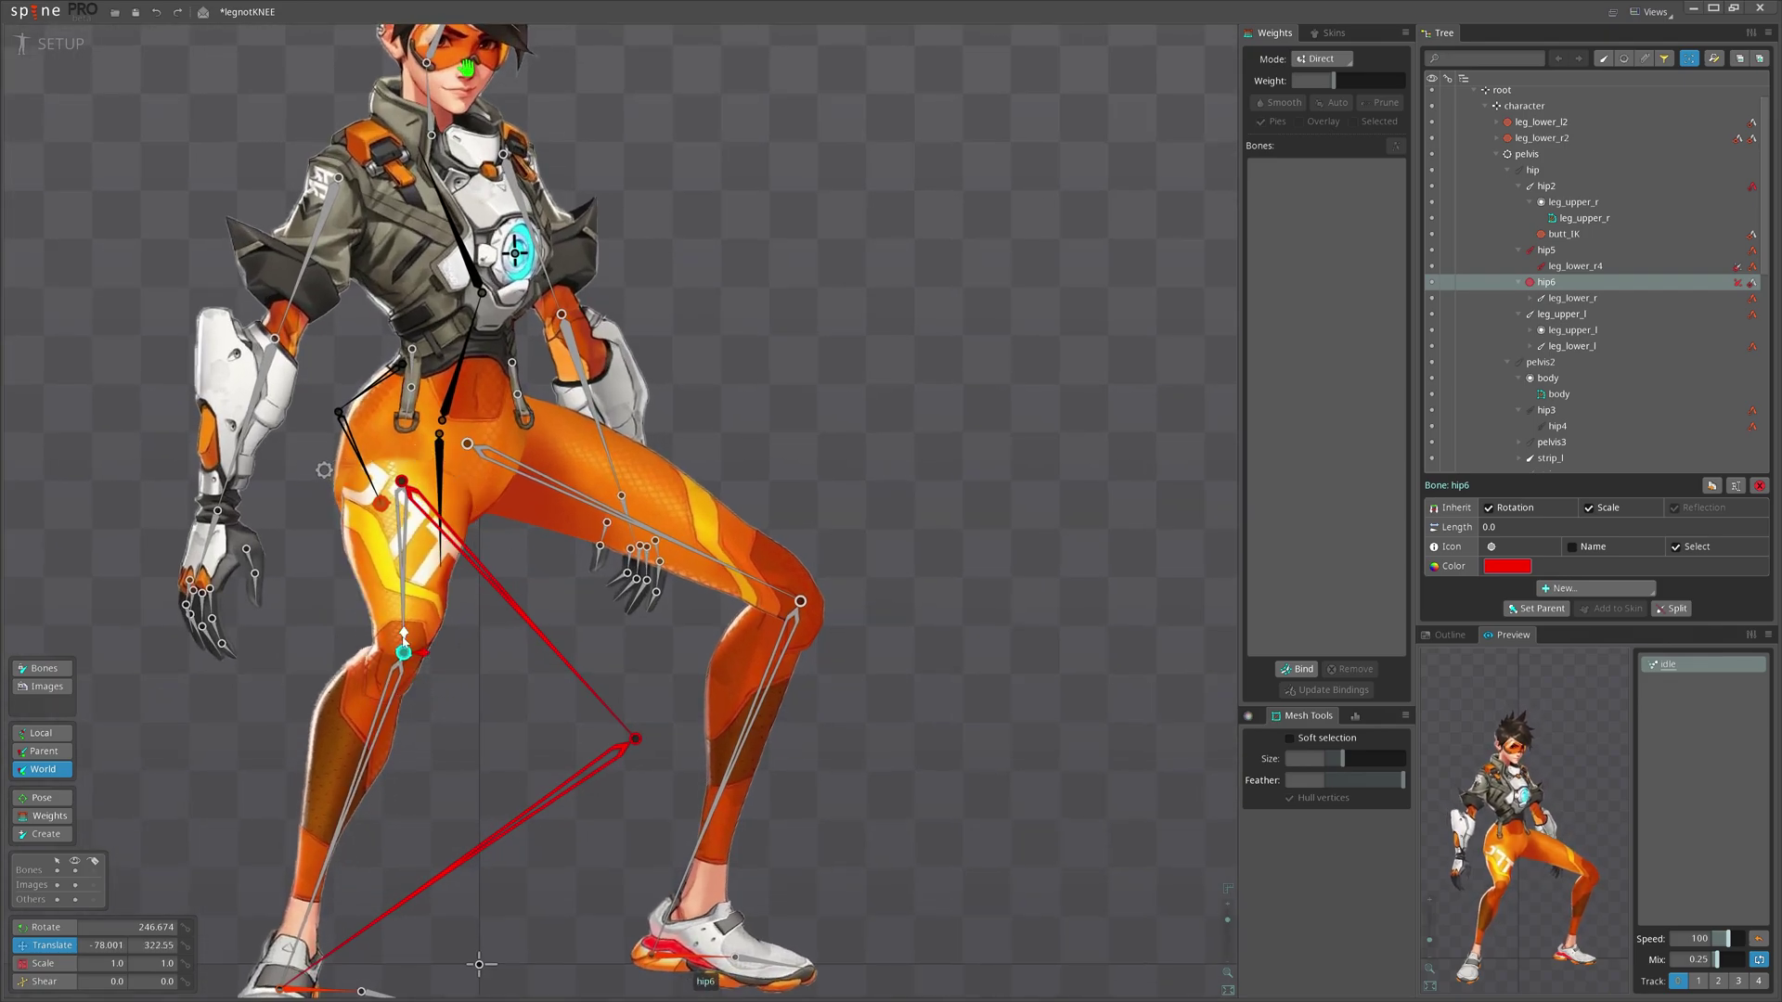
drag(492, 772, 457, 492)
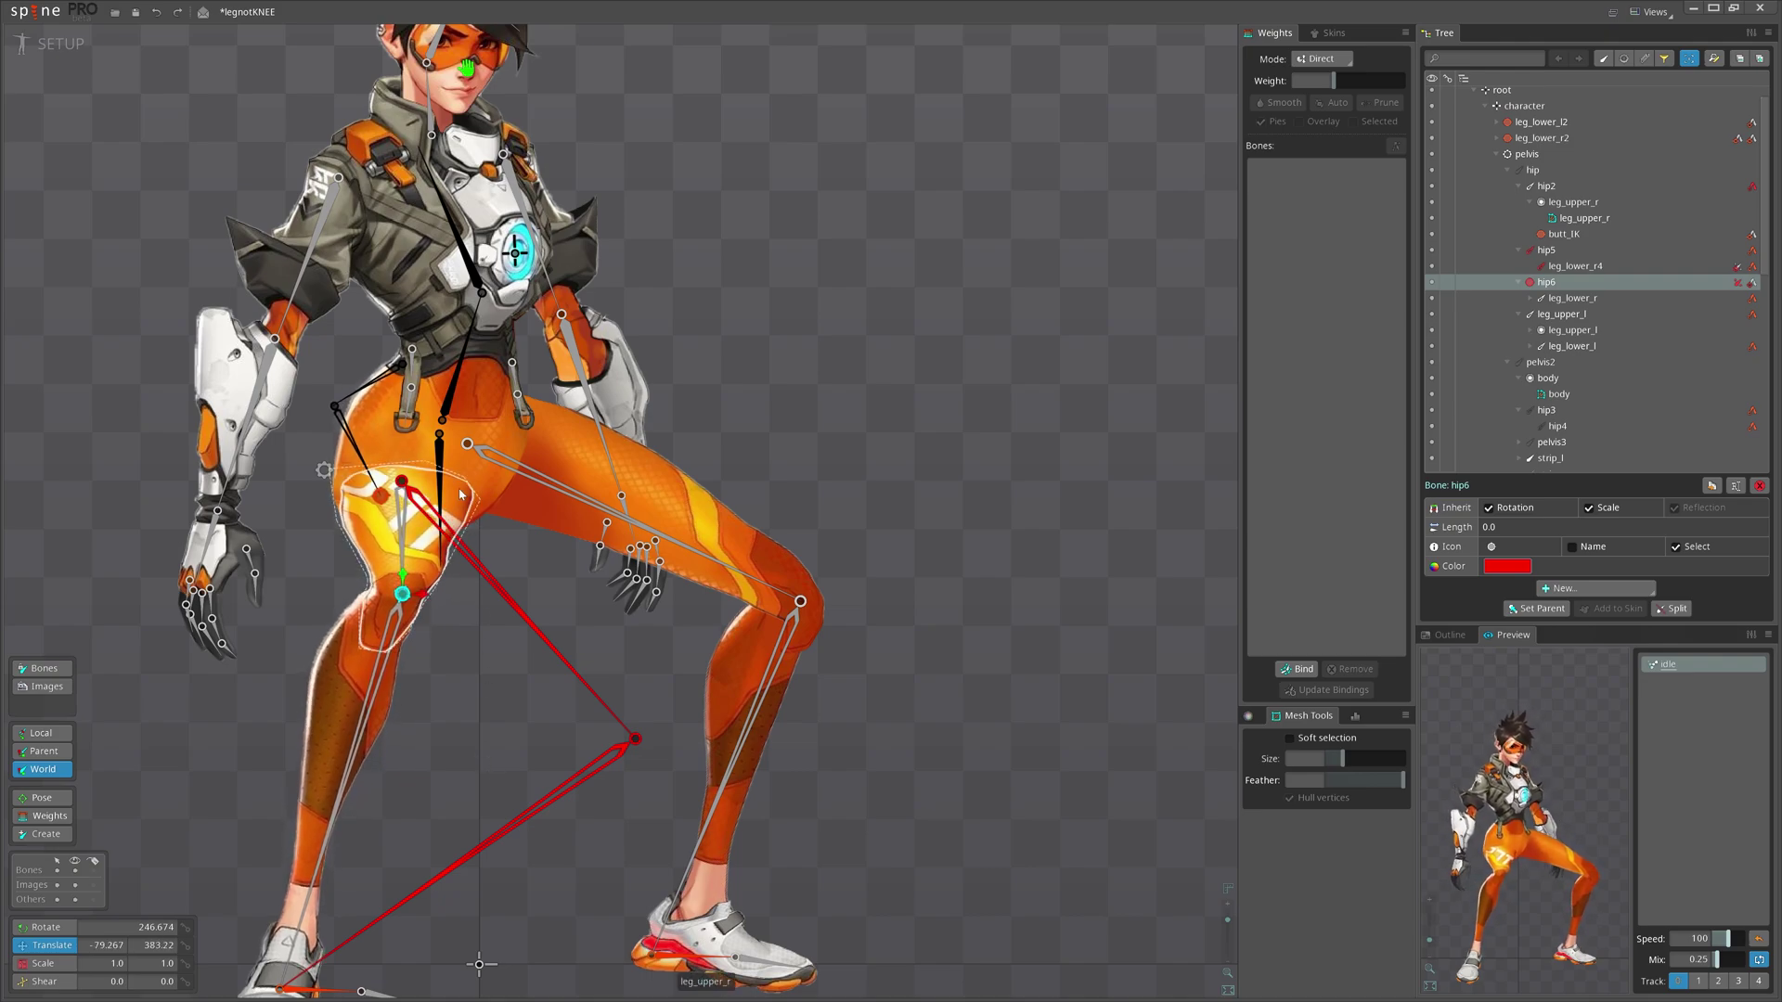
- Undo the hip6 and pelvis test moves and save the project
key(ctrl+z)
key(ctrl+z)
key(ctrl+z)
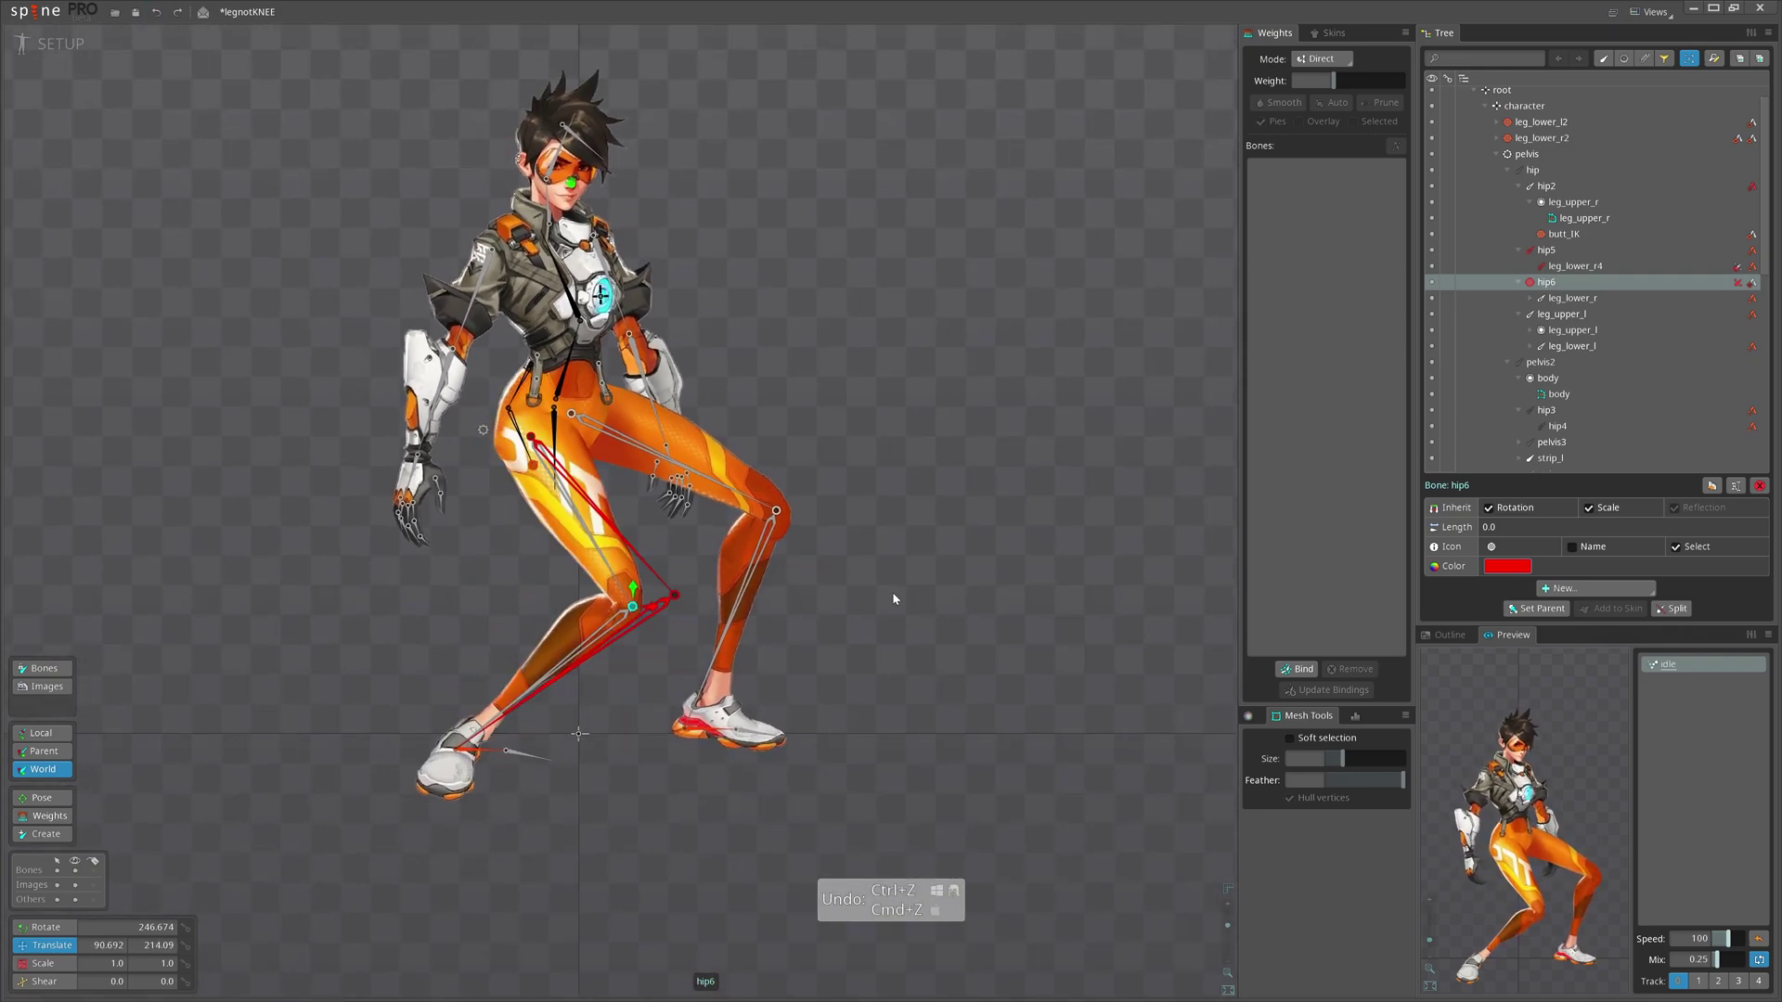
scroll(747, 618, up, 6)
key(ctrl+s)
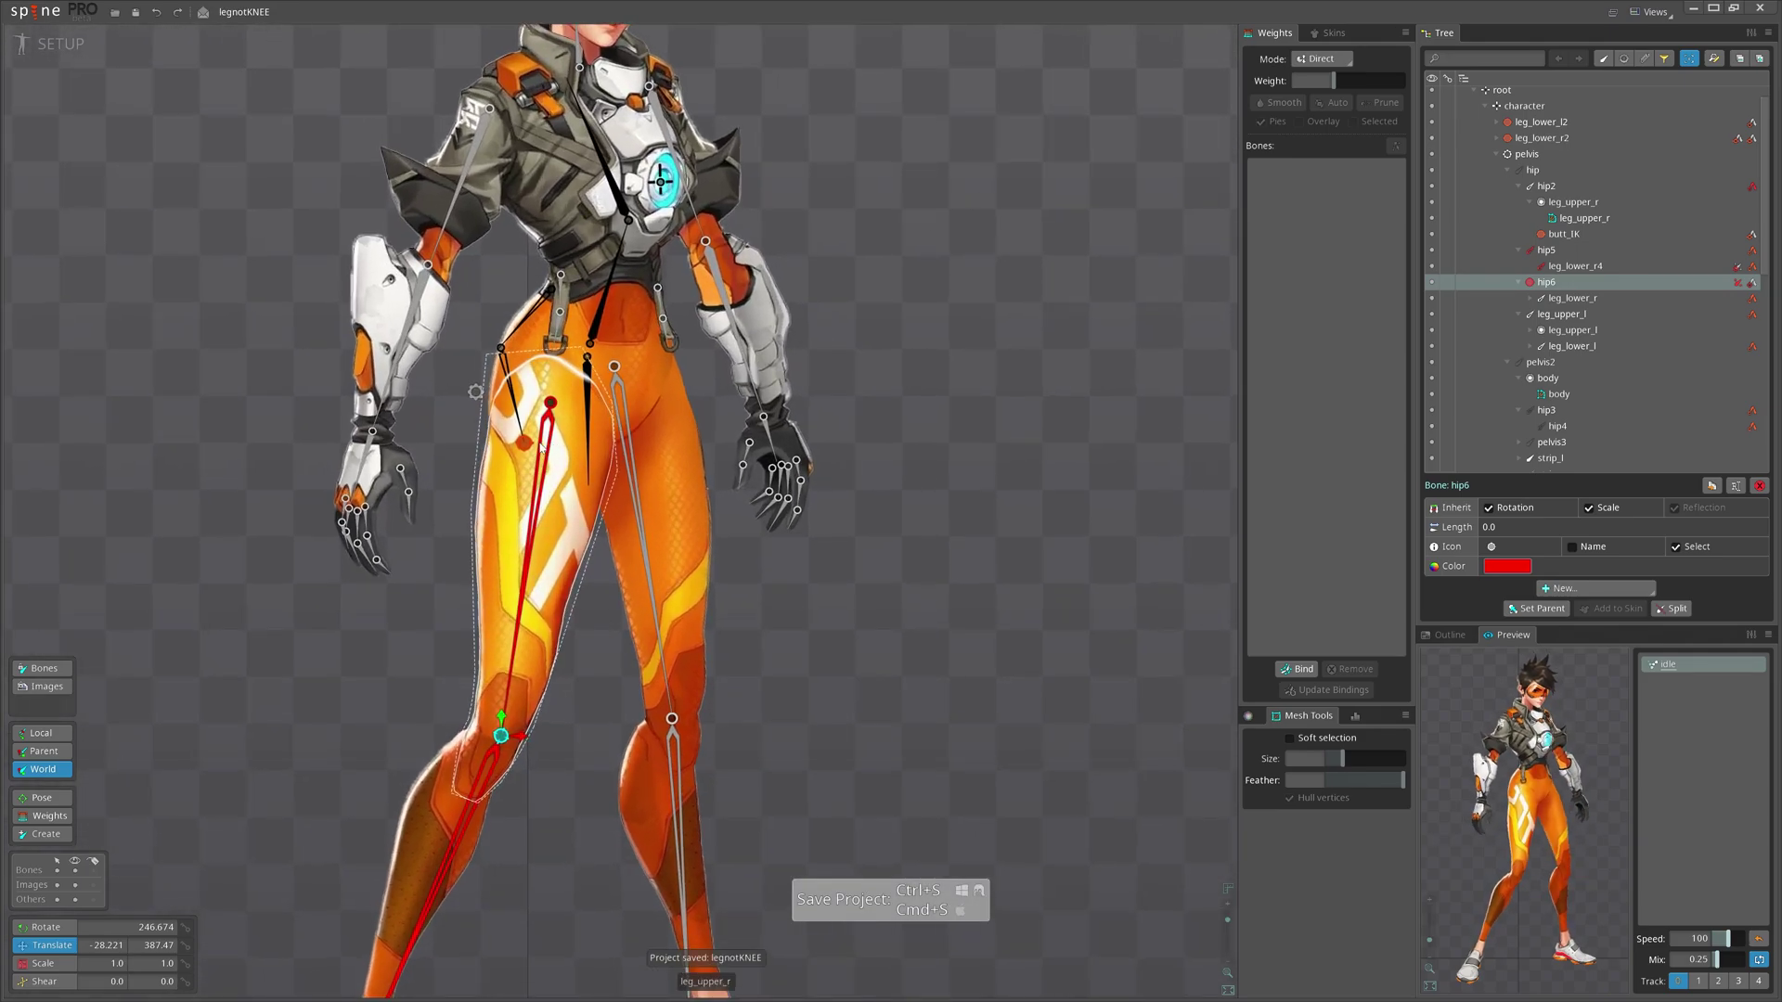
- Create a child bone under hip2 and place it at about -18, 641 on the right thigh
click(524, 501)
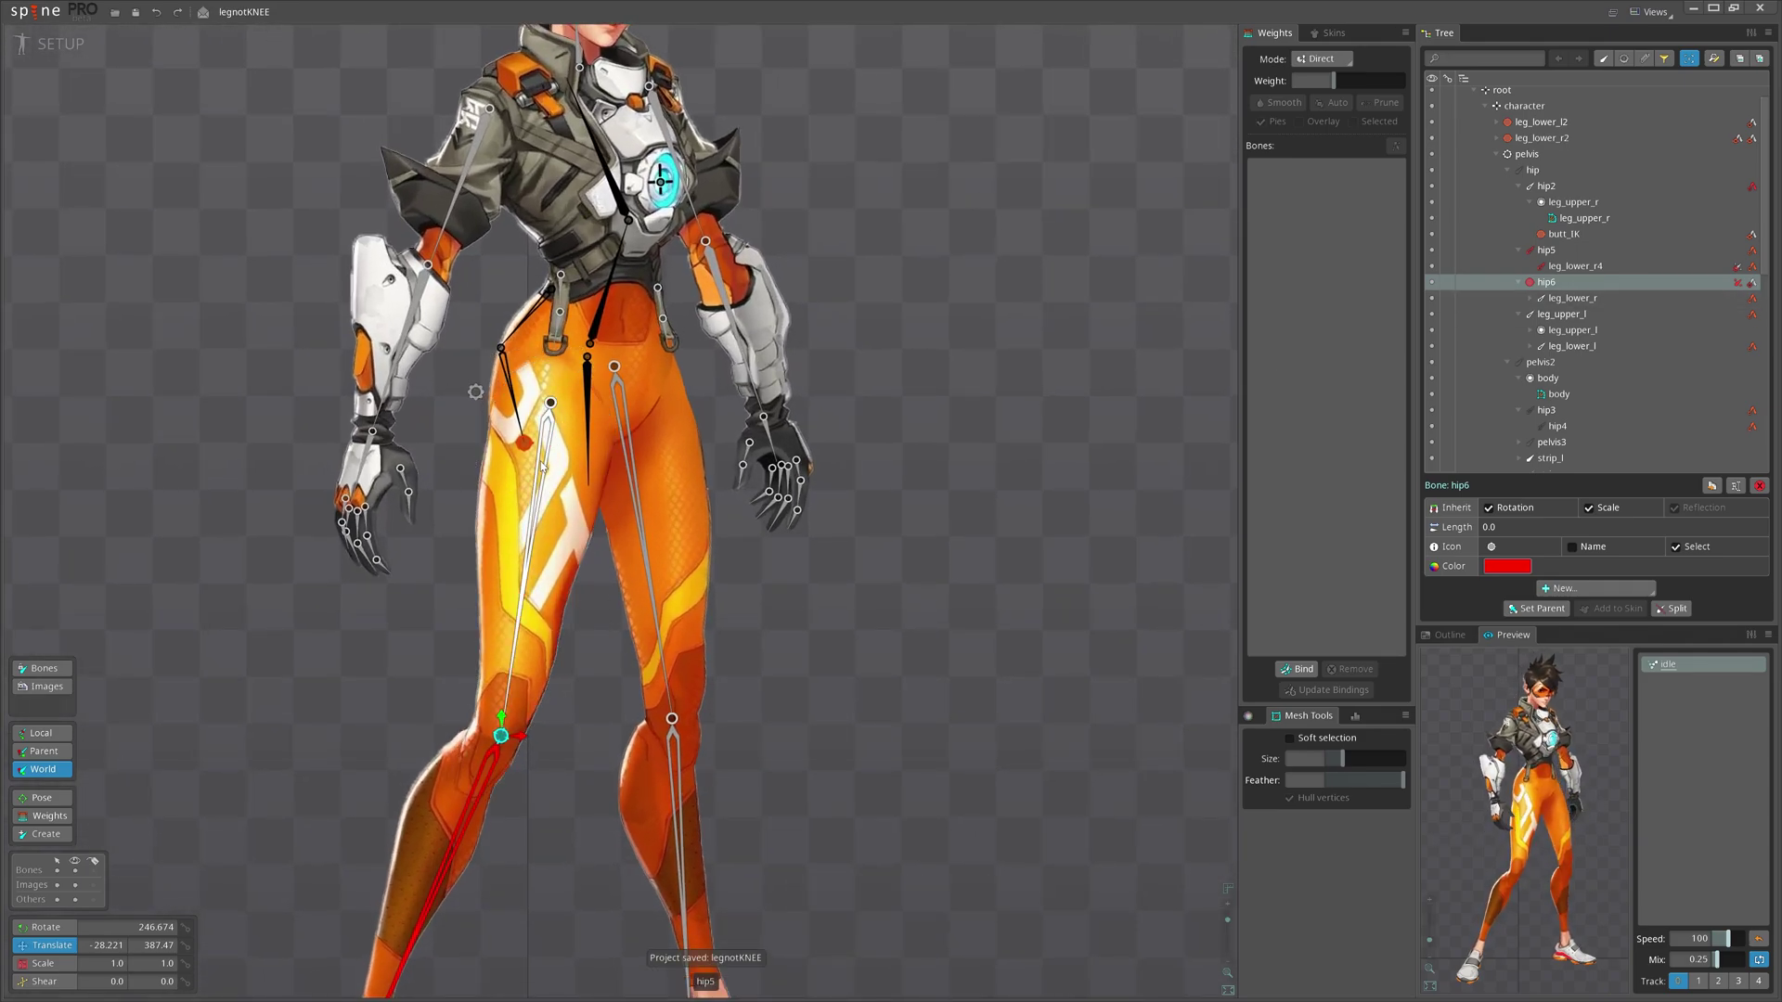
click(1564, 190)
key(ctrl+z)
key(ctrl+z)
key(ctrl+z)
key(ctrl+z)
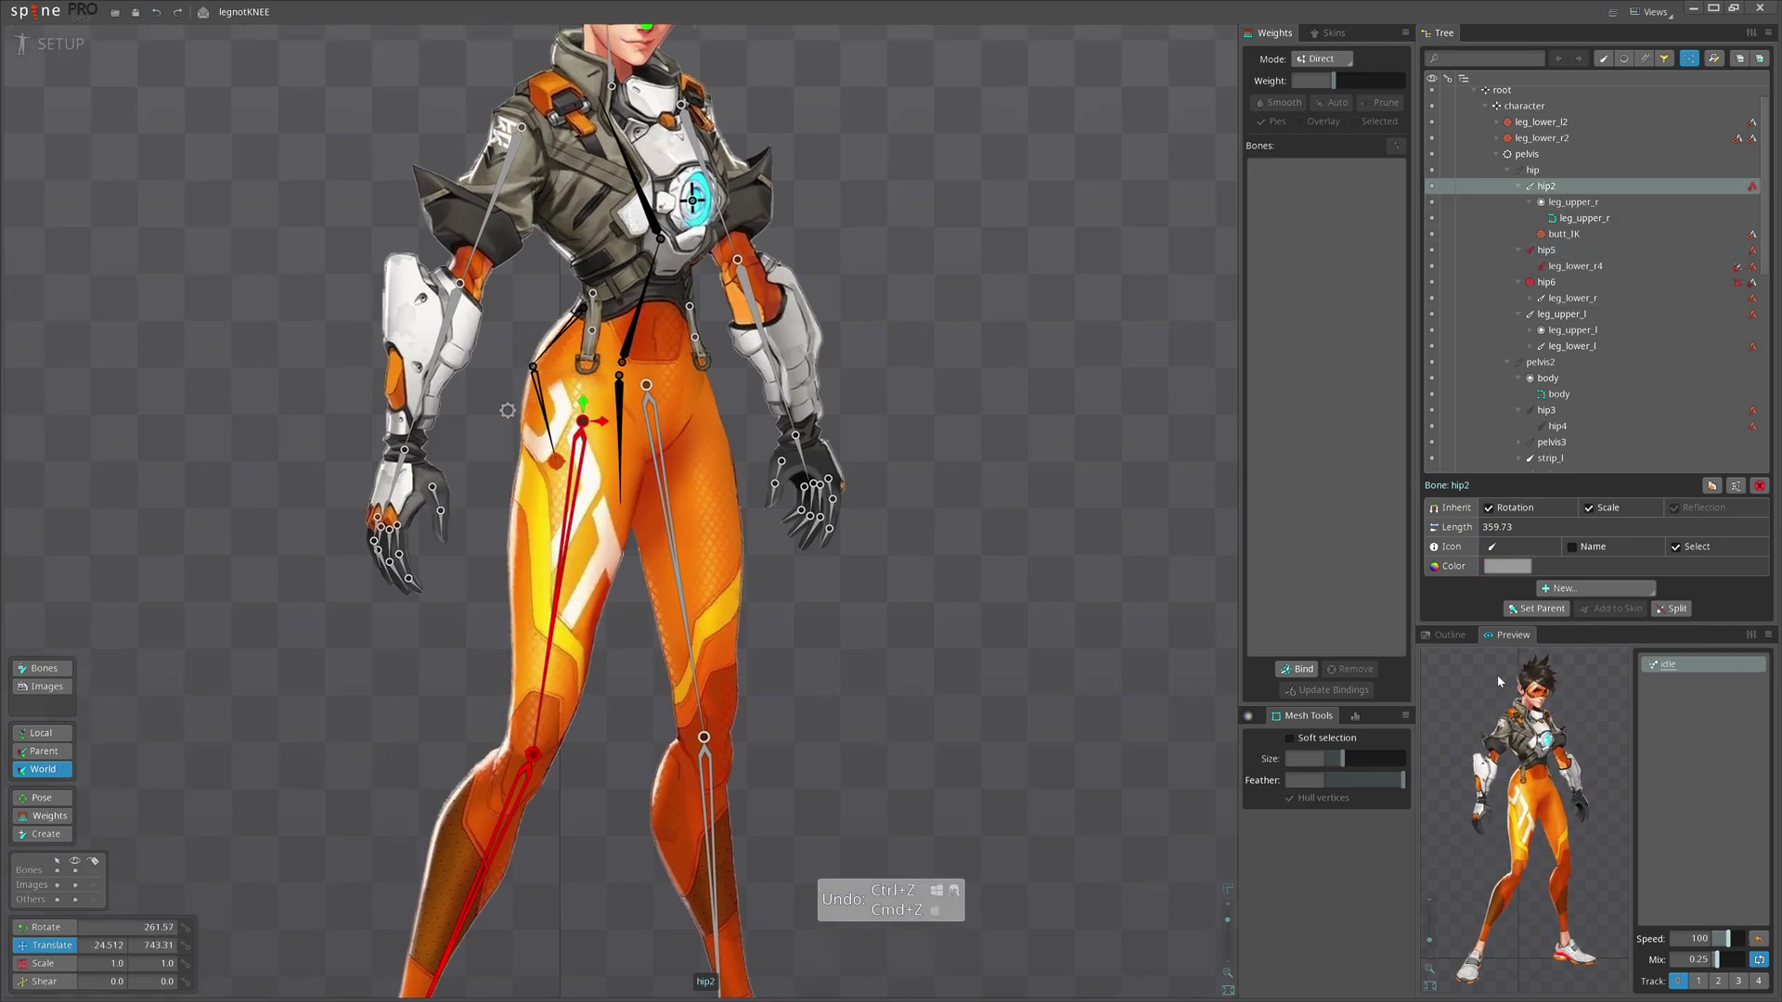
click(1582, 589)
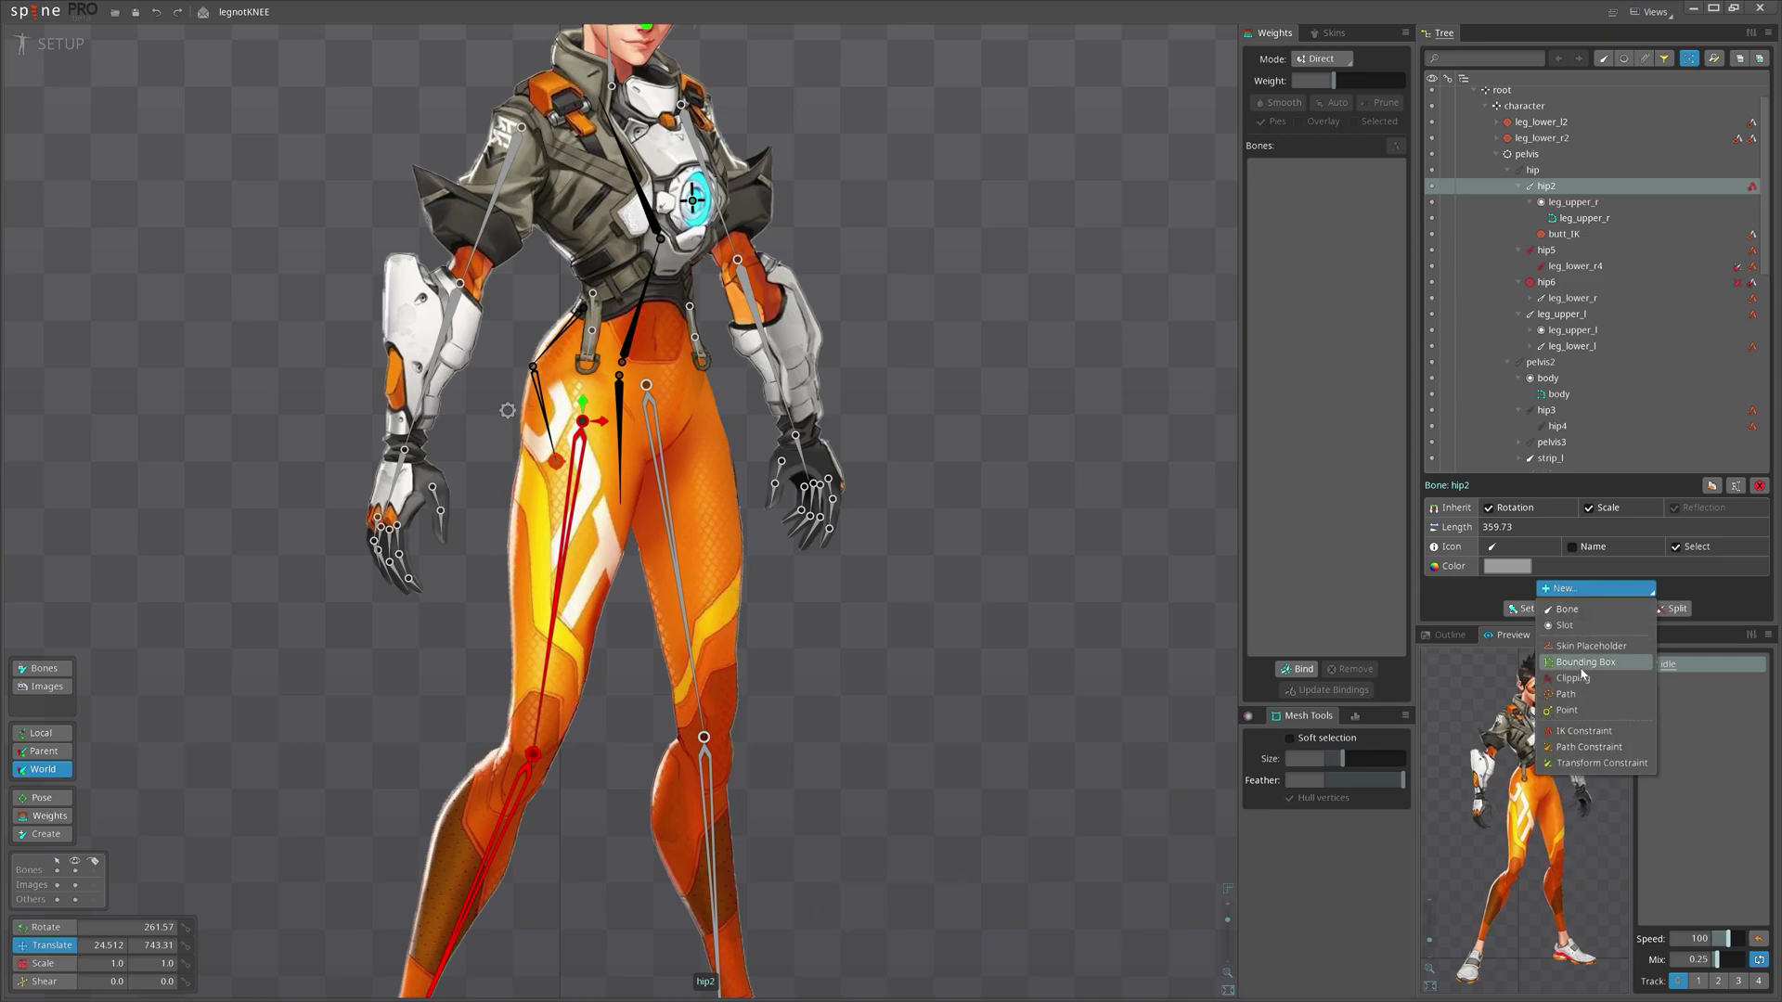
click(1580, 611)
scroll(898, 731, down, 3)
drag(898, 732, 708, 334)
key(v)
scroll(715, 365, up, 3)
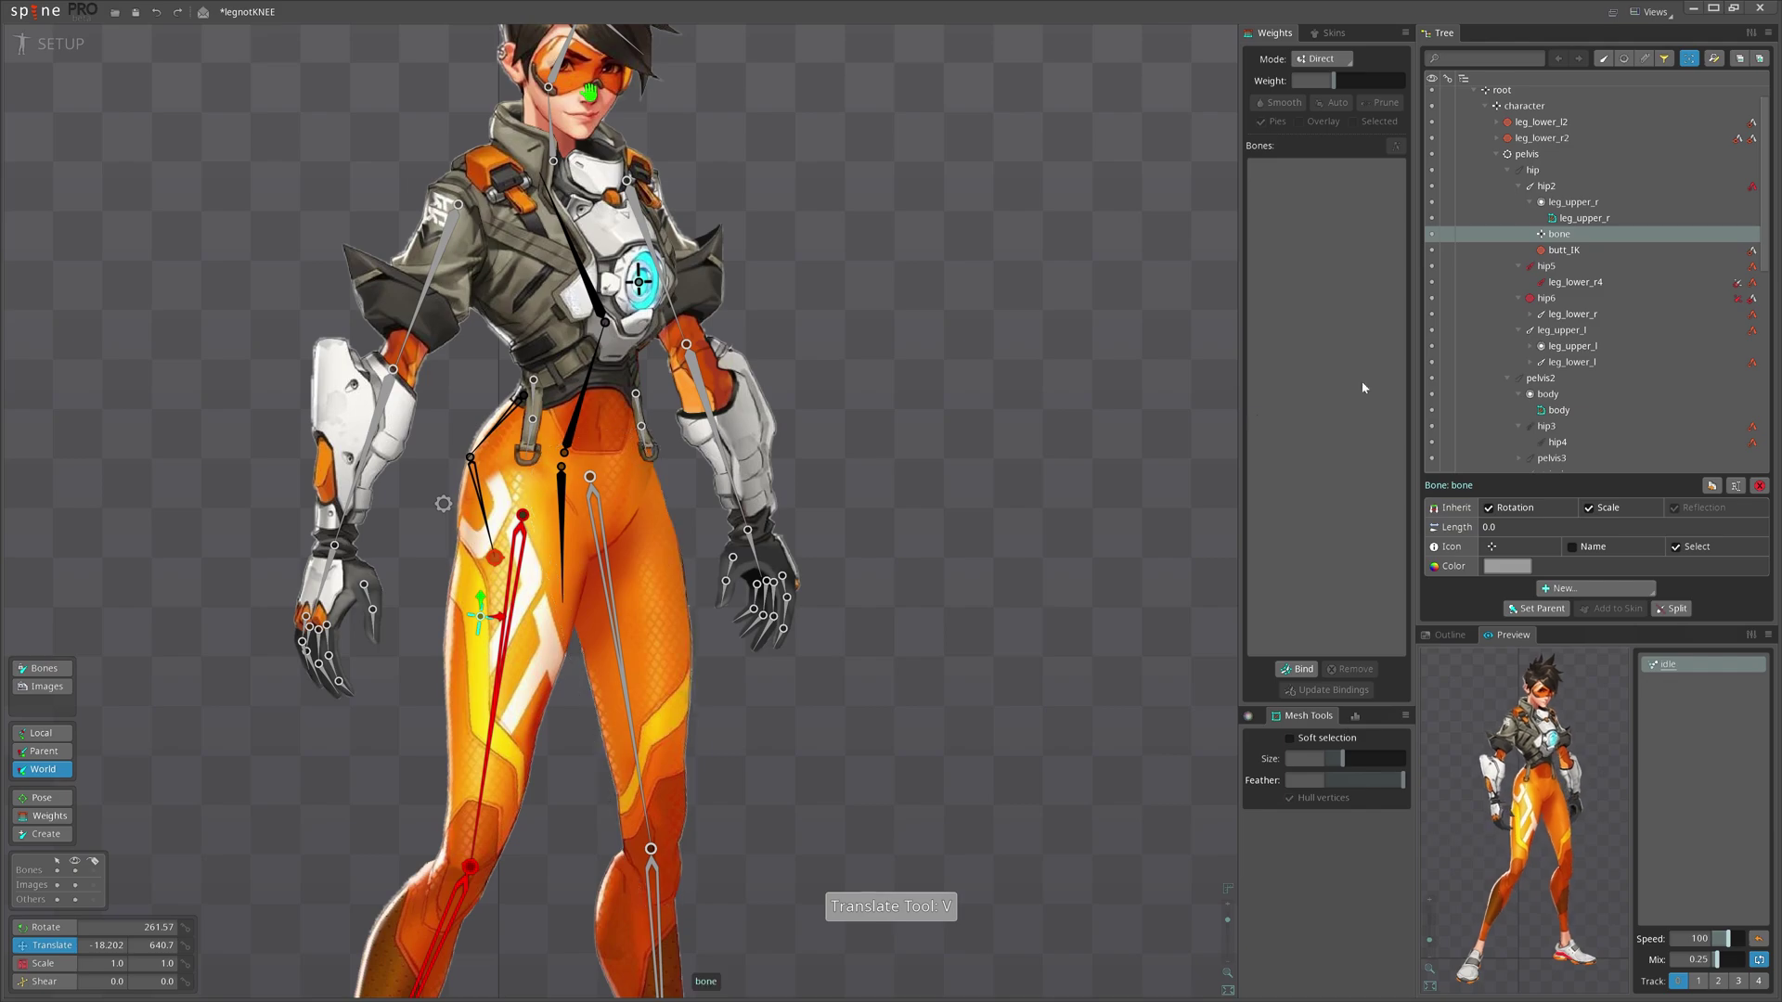
- Copy hip2's transform and paste it onto the new child bone
click(1551, 189)
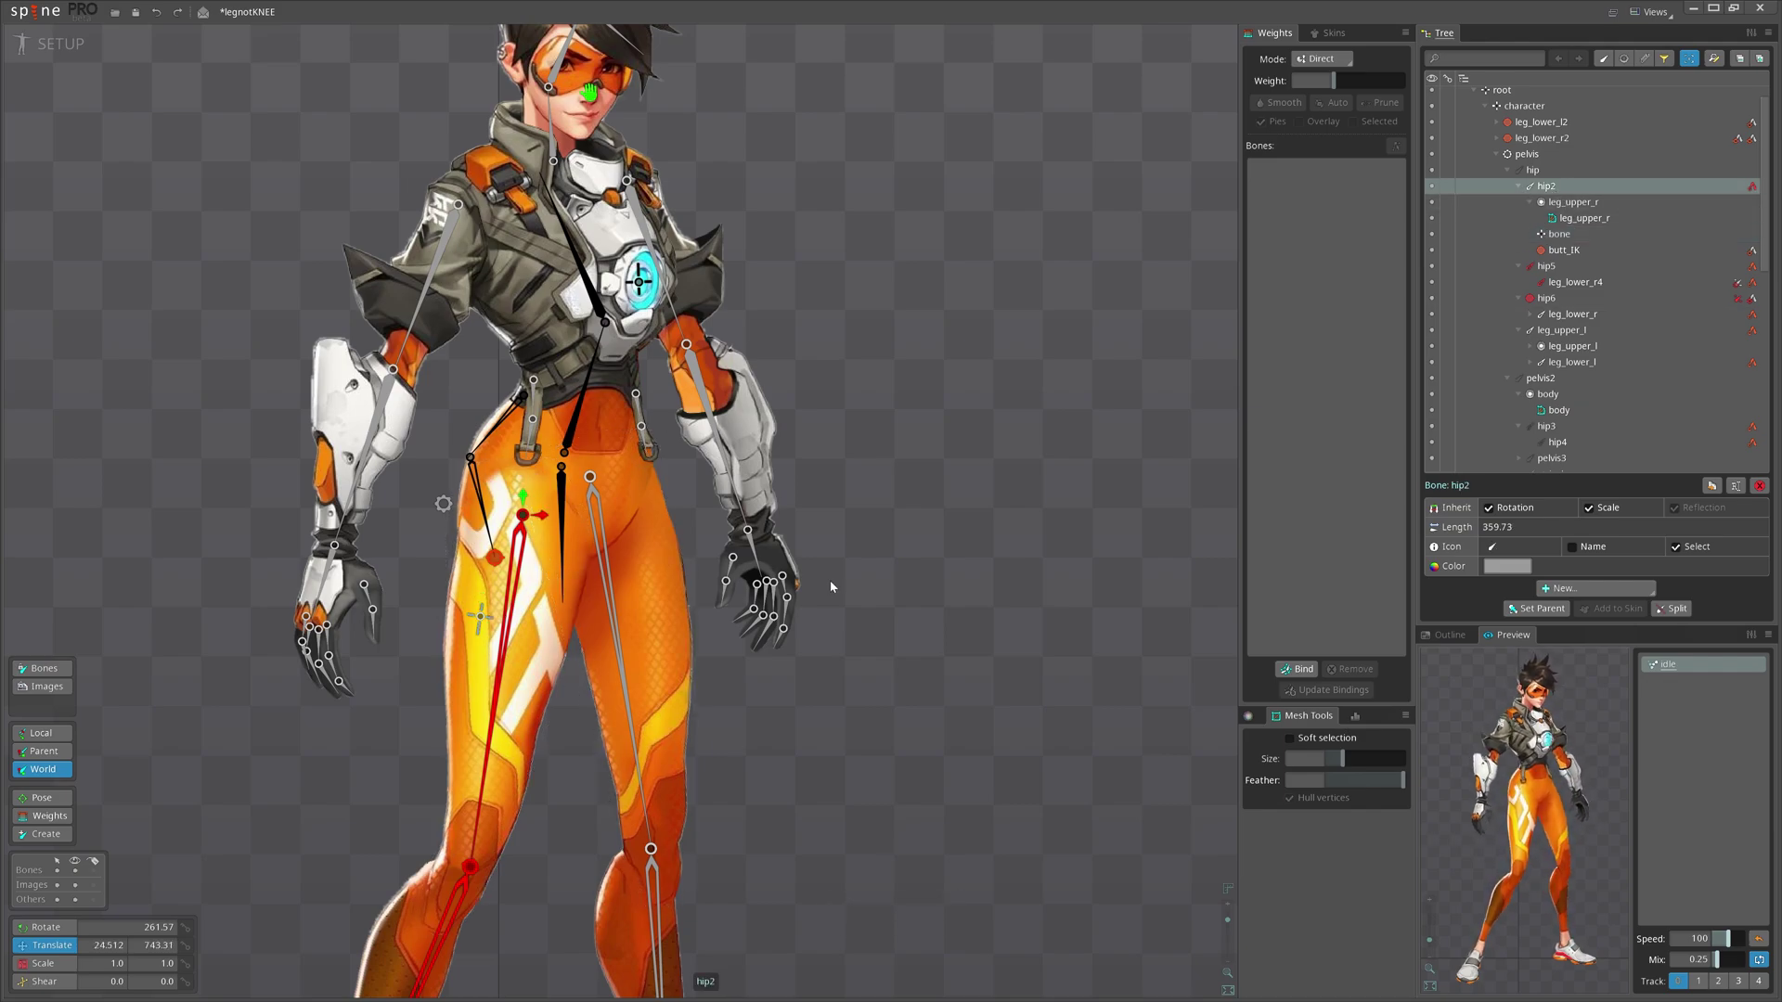
key(ctrl+c)
click(1558, 234)
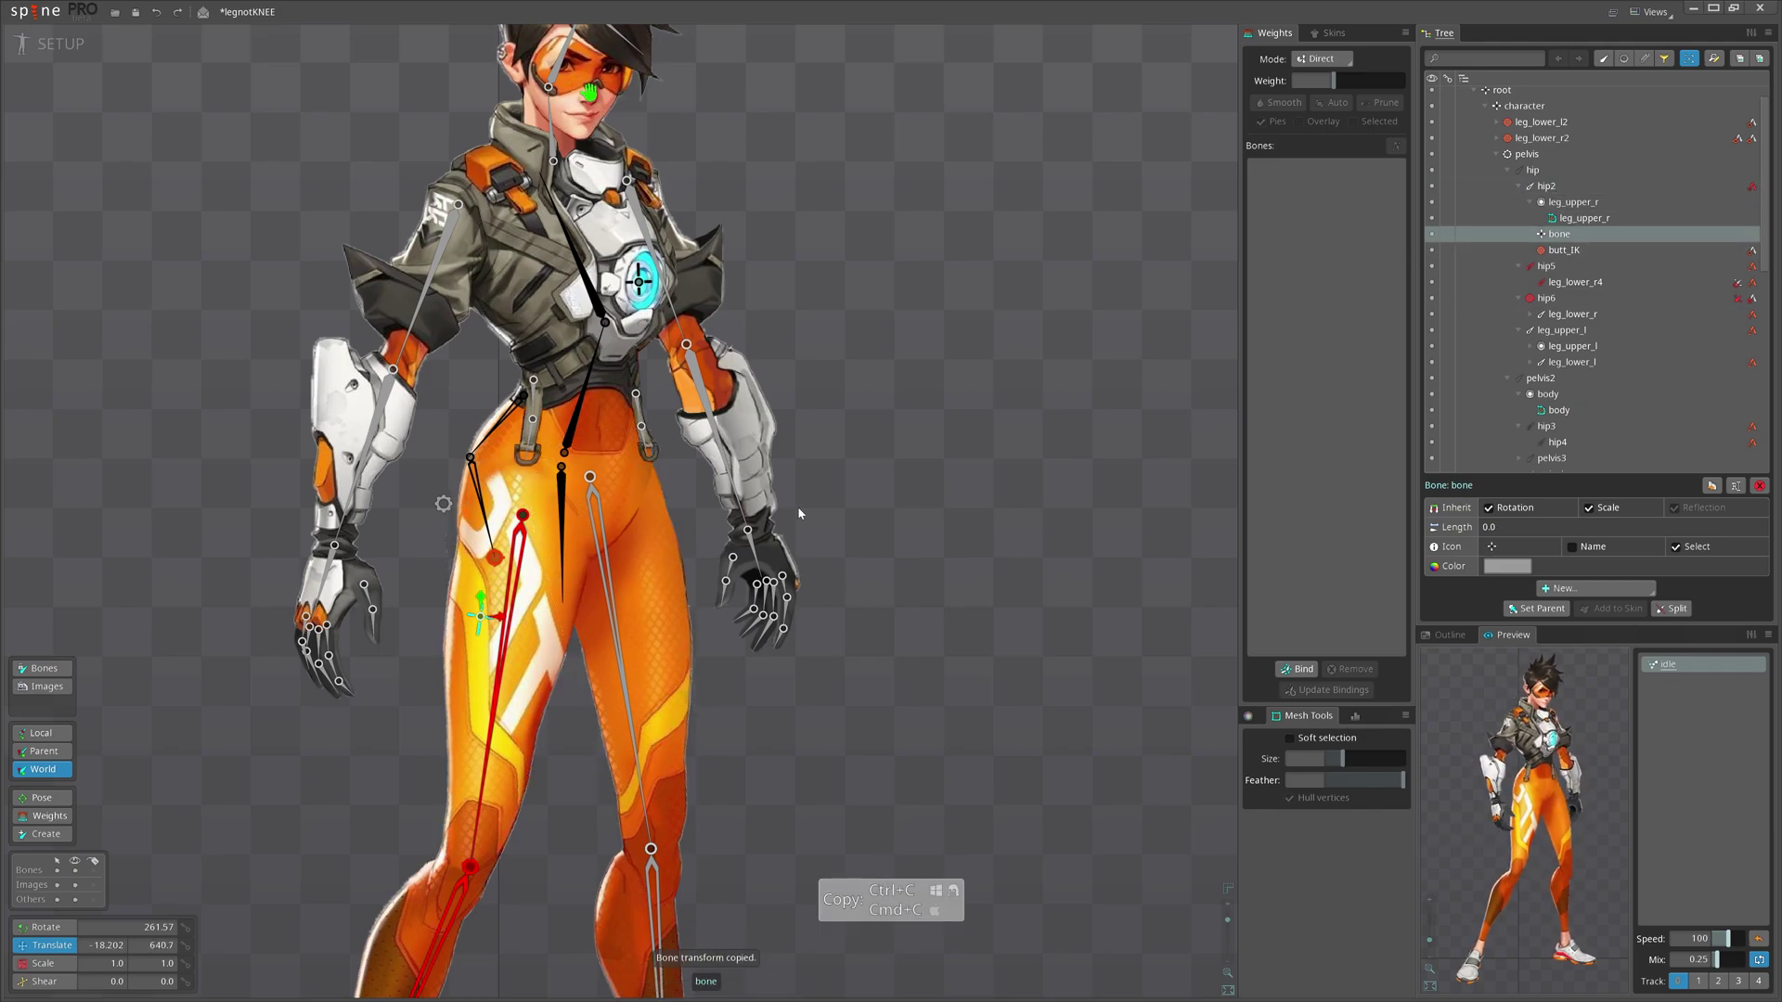
key(ctrl+v)
scroll(798, 514, up, 4)
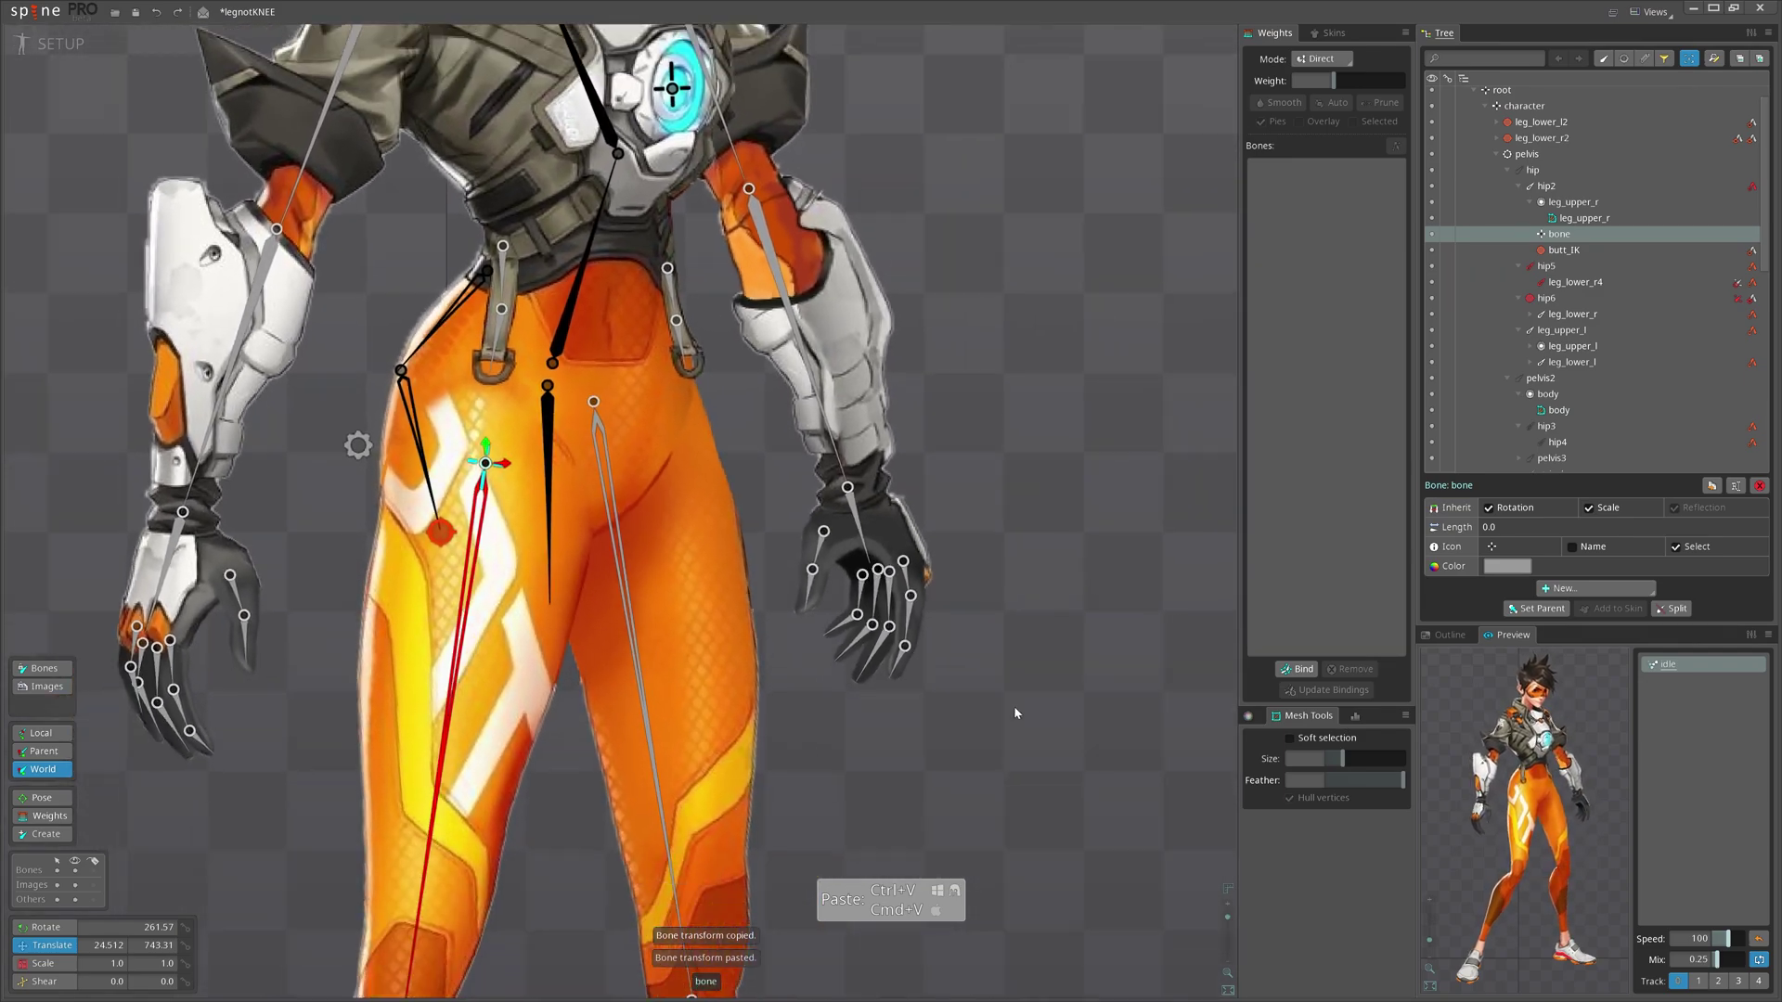
- Bind the new bone to the leg_upper_r mesh
scroll(1015, 712, down, 4)
click(1584, 217)
click(1288, 668)
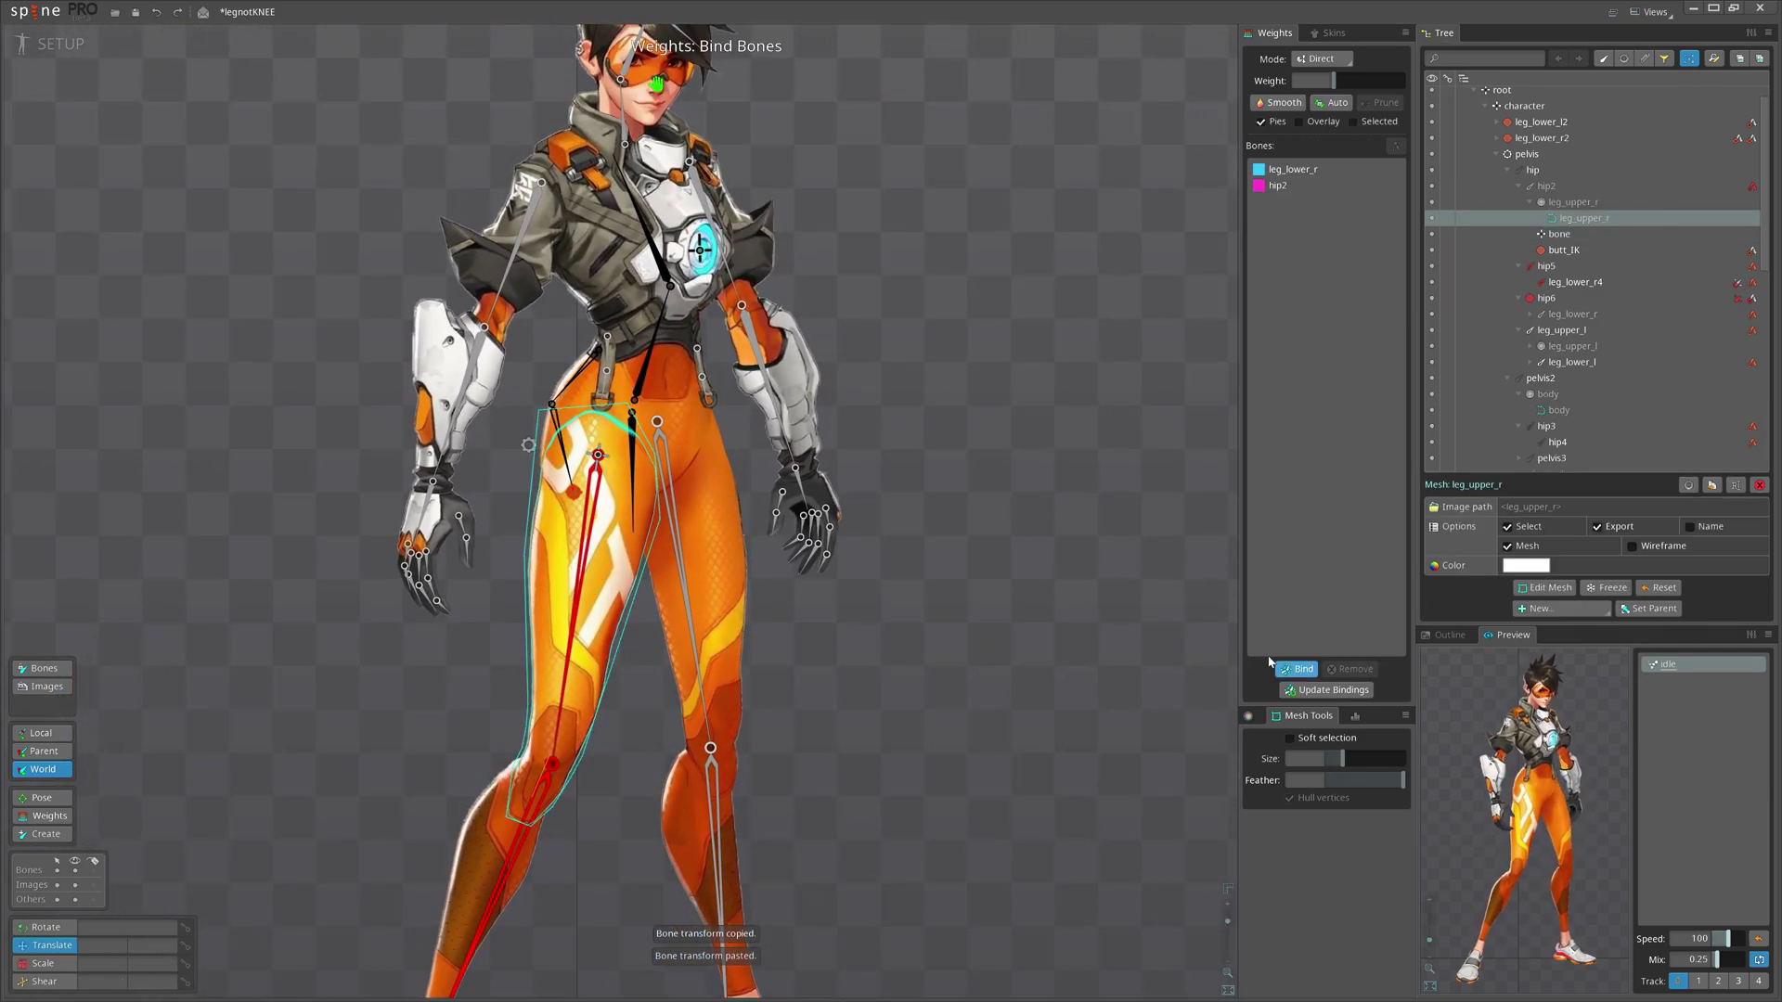
scroll(603, 460, up, 2)
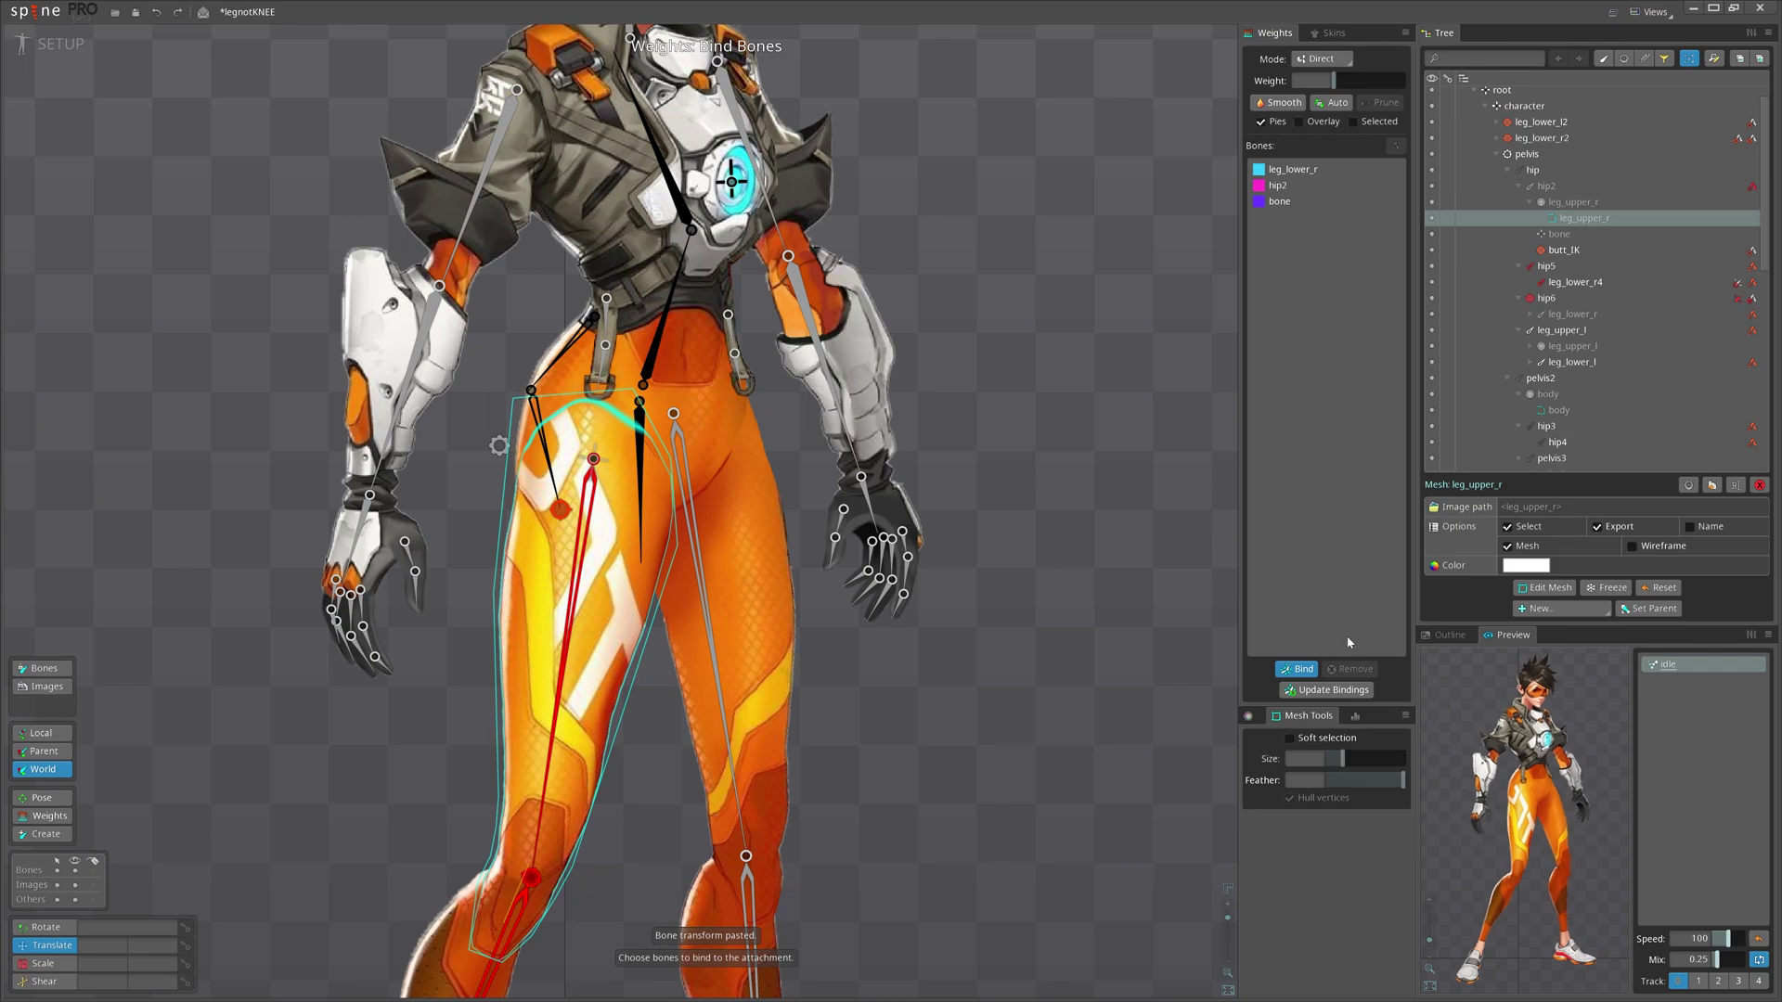
click(1295, 669)
- Weight the four upper vertices of the leg_upper_r mesh 100% to the new bone and clear the selection
key(g)
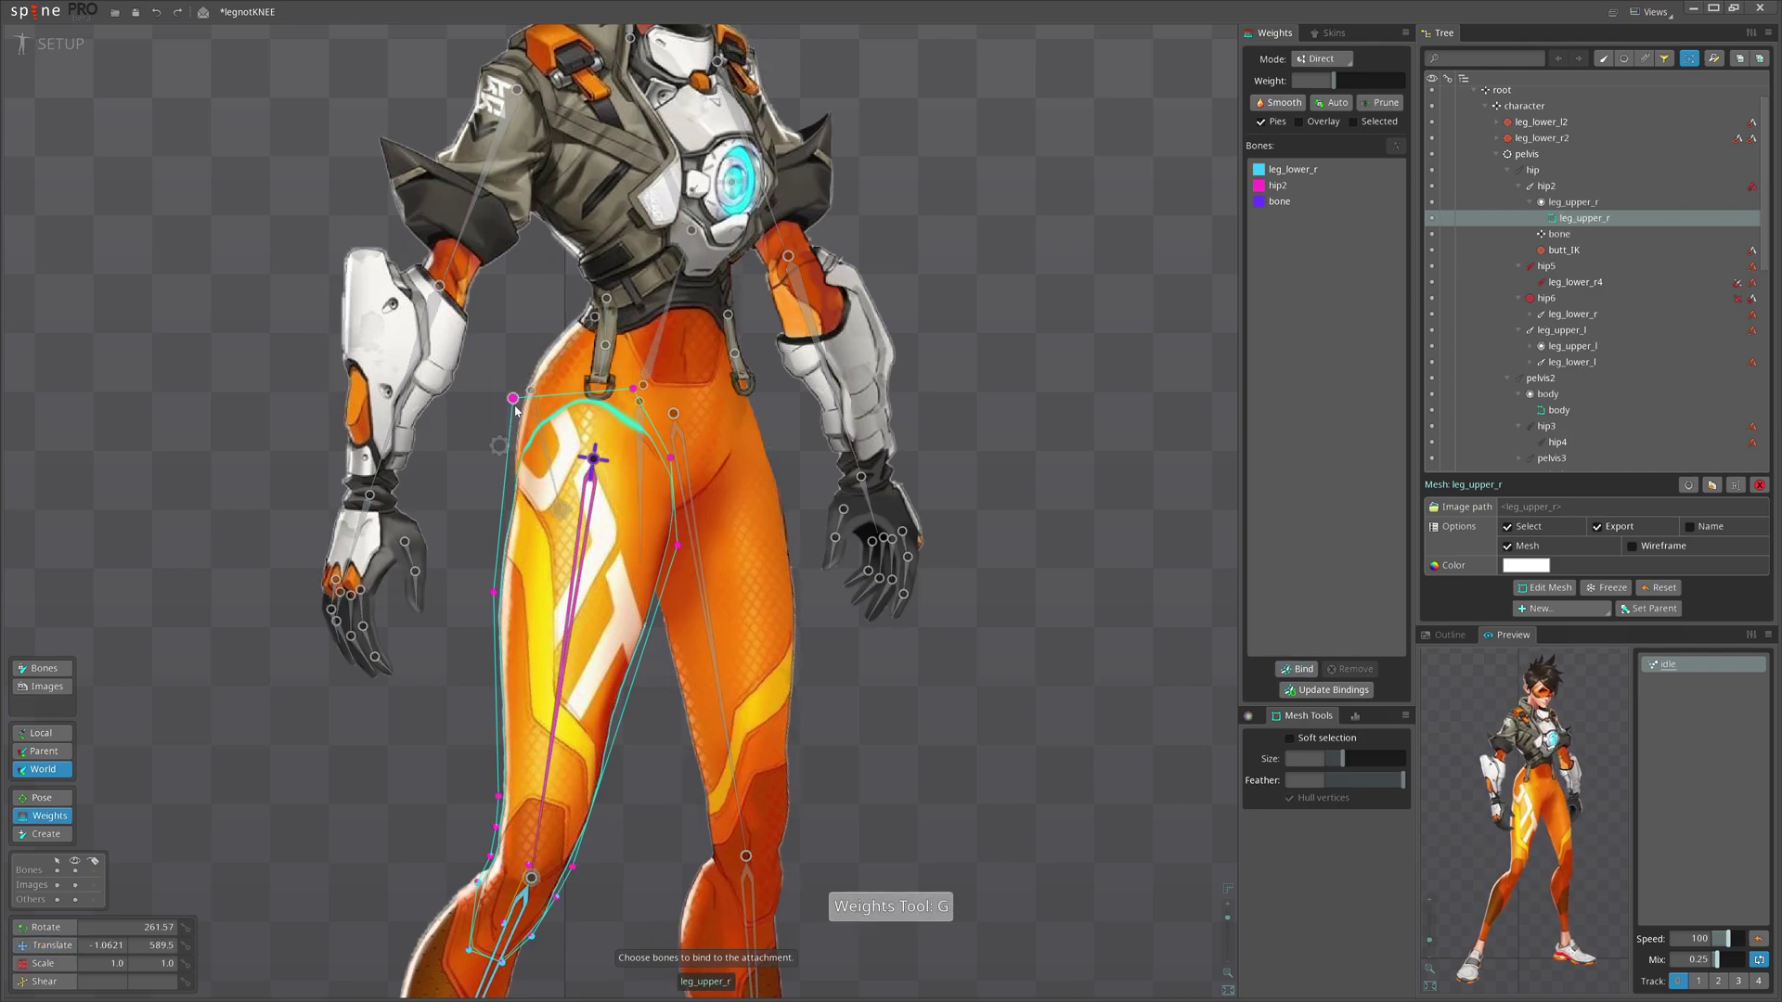
drag(513, 351, 727, 549)
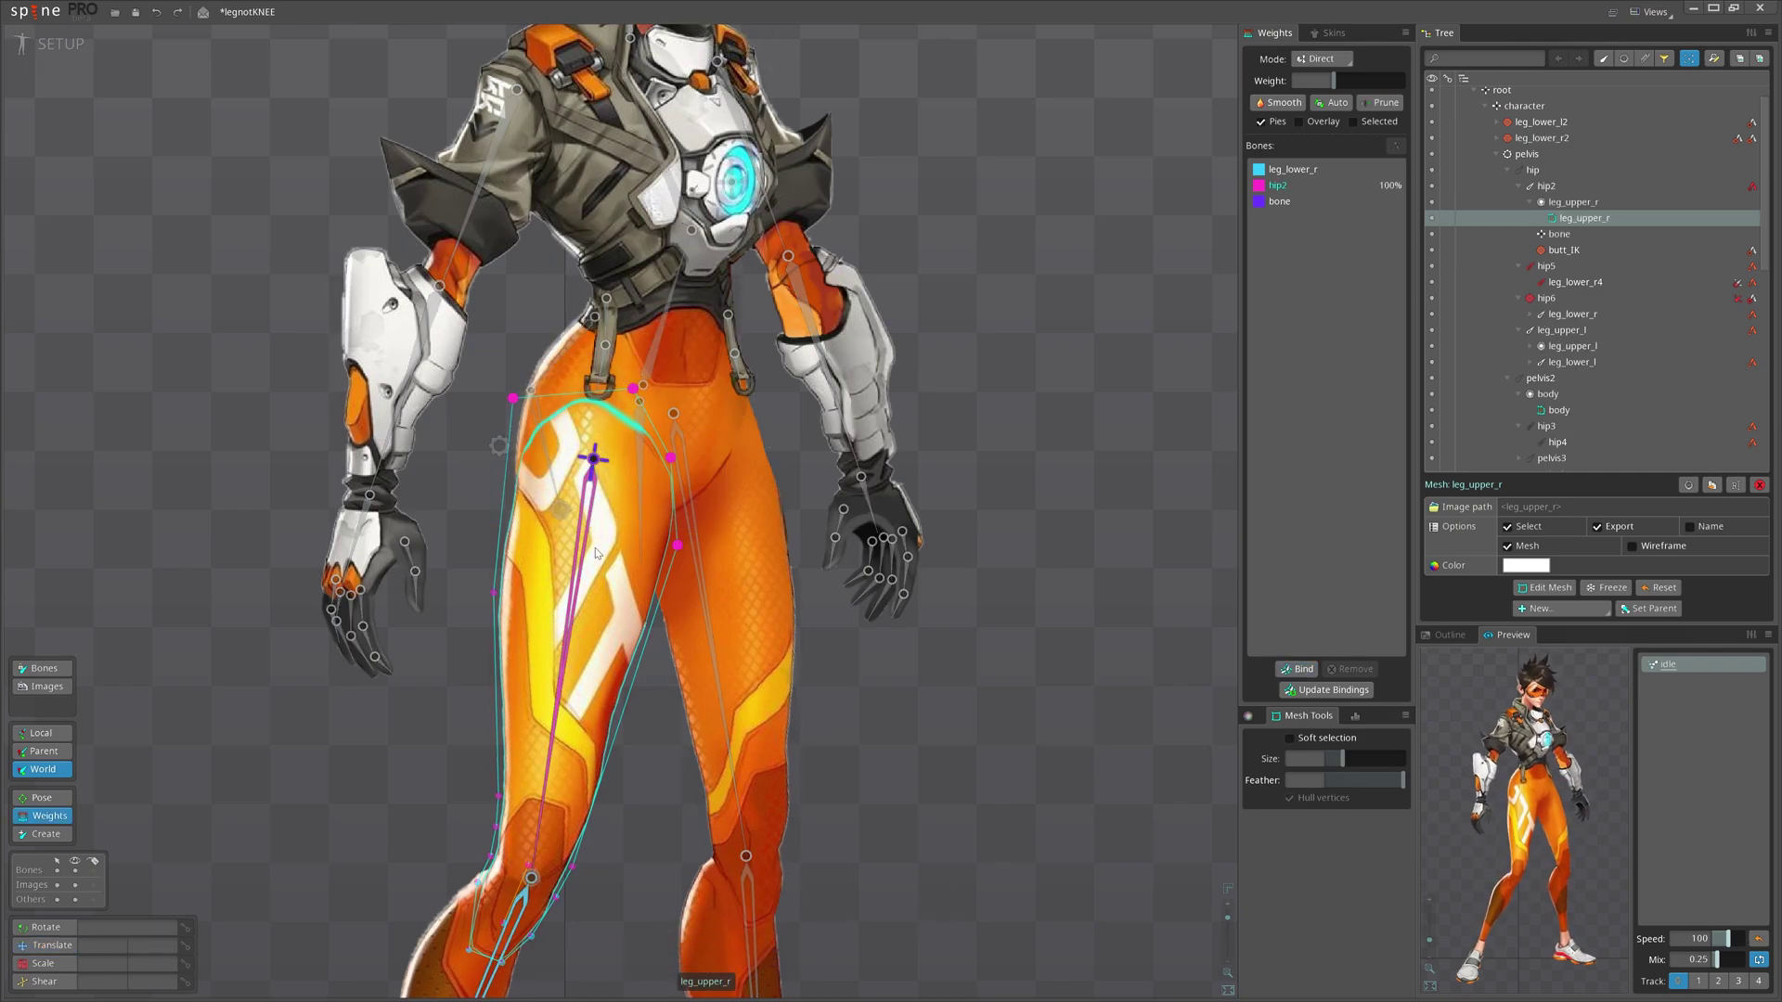
click(594, 459)
drag(999, 498, 888, 404)
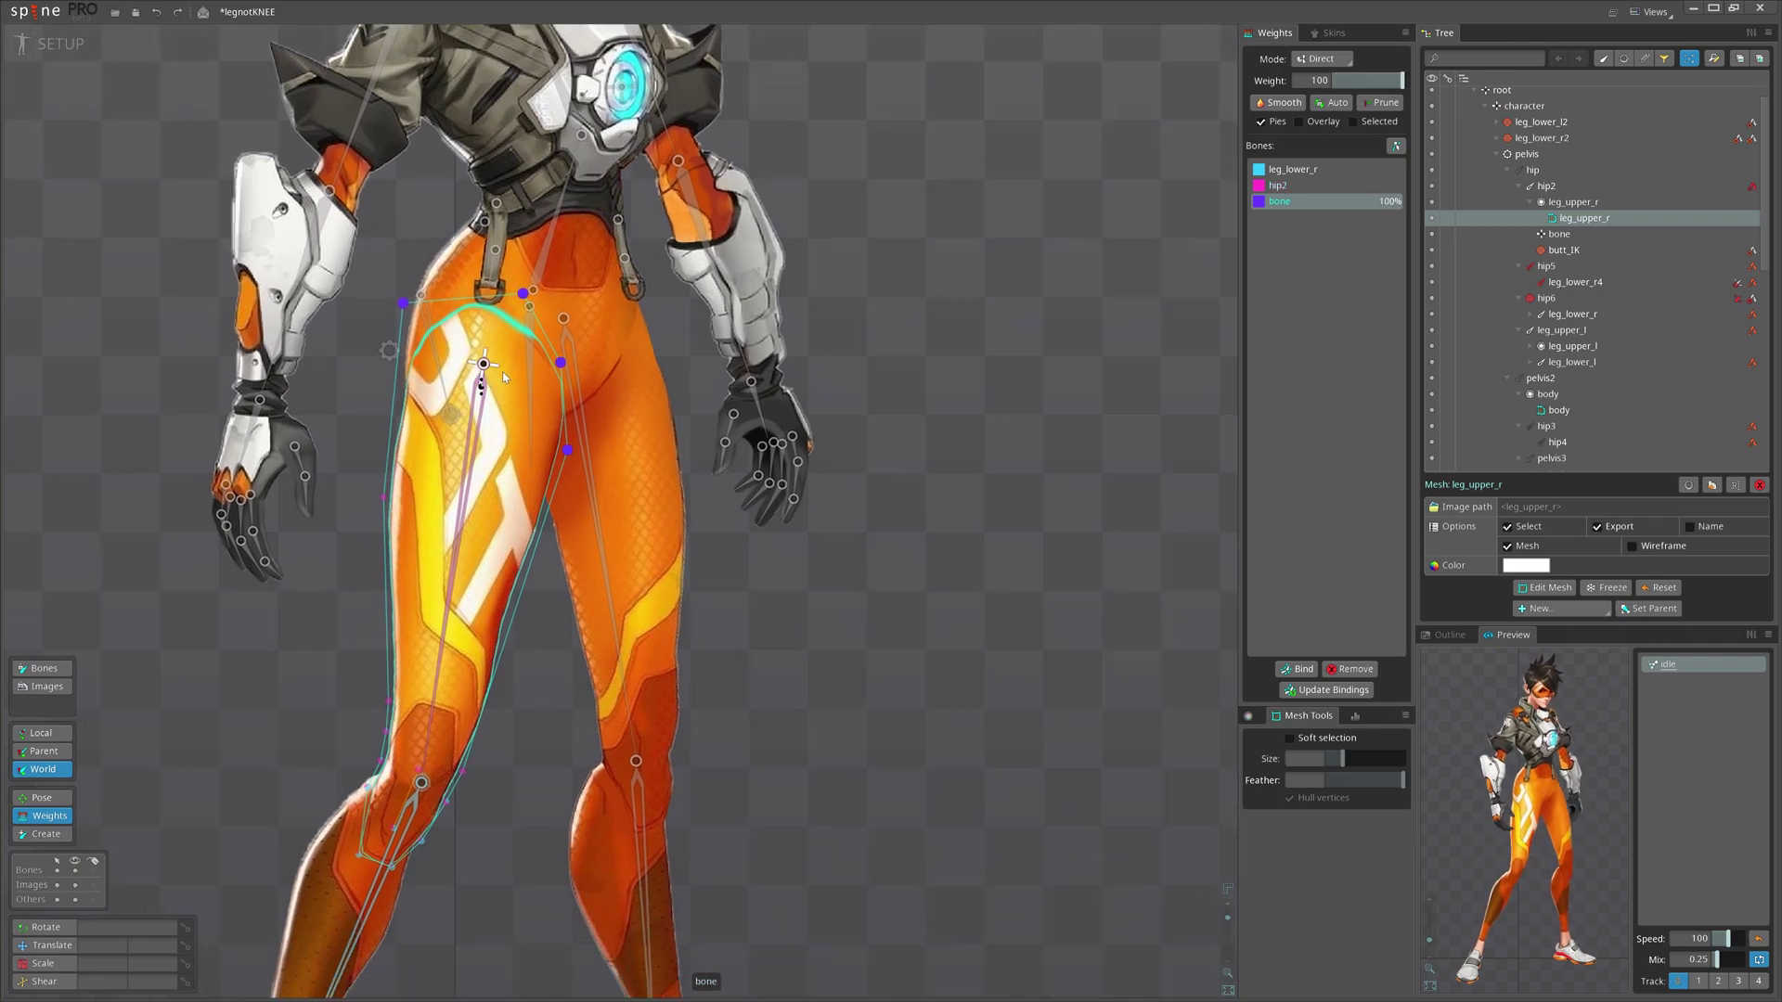
scroll(557, 489, down, 3)
scroll(570, 508, up, 2)
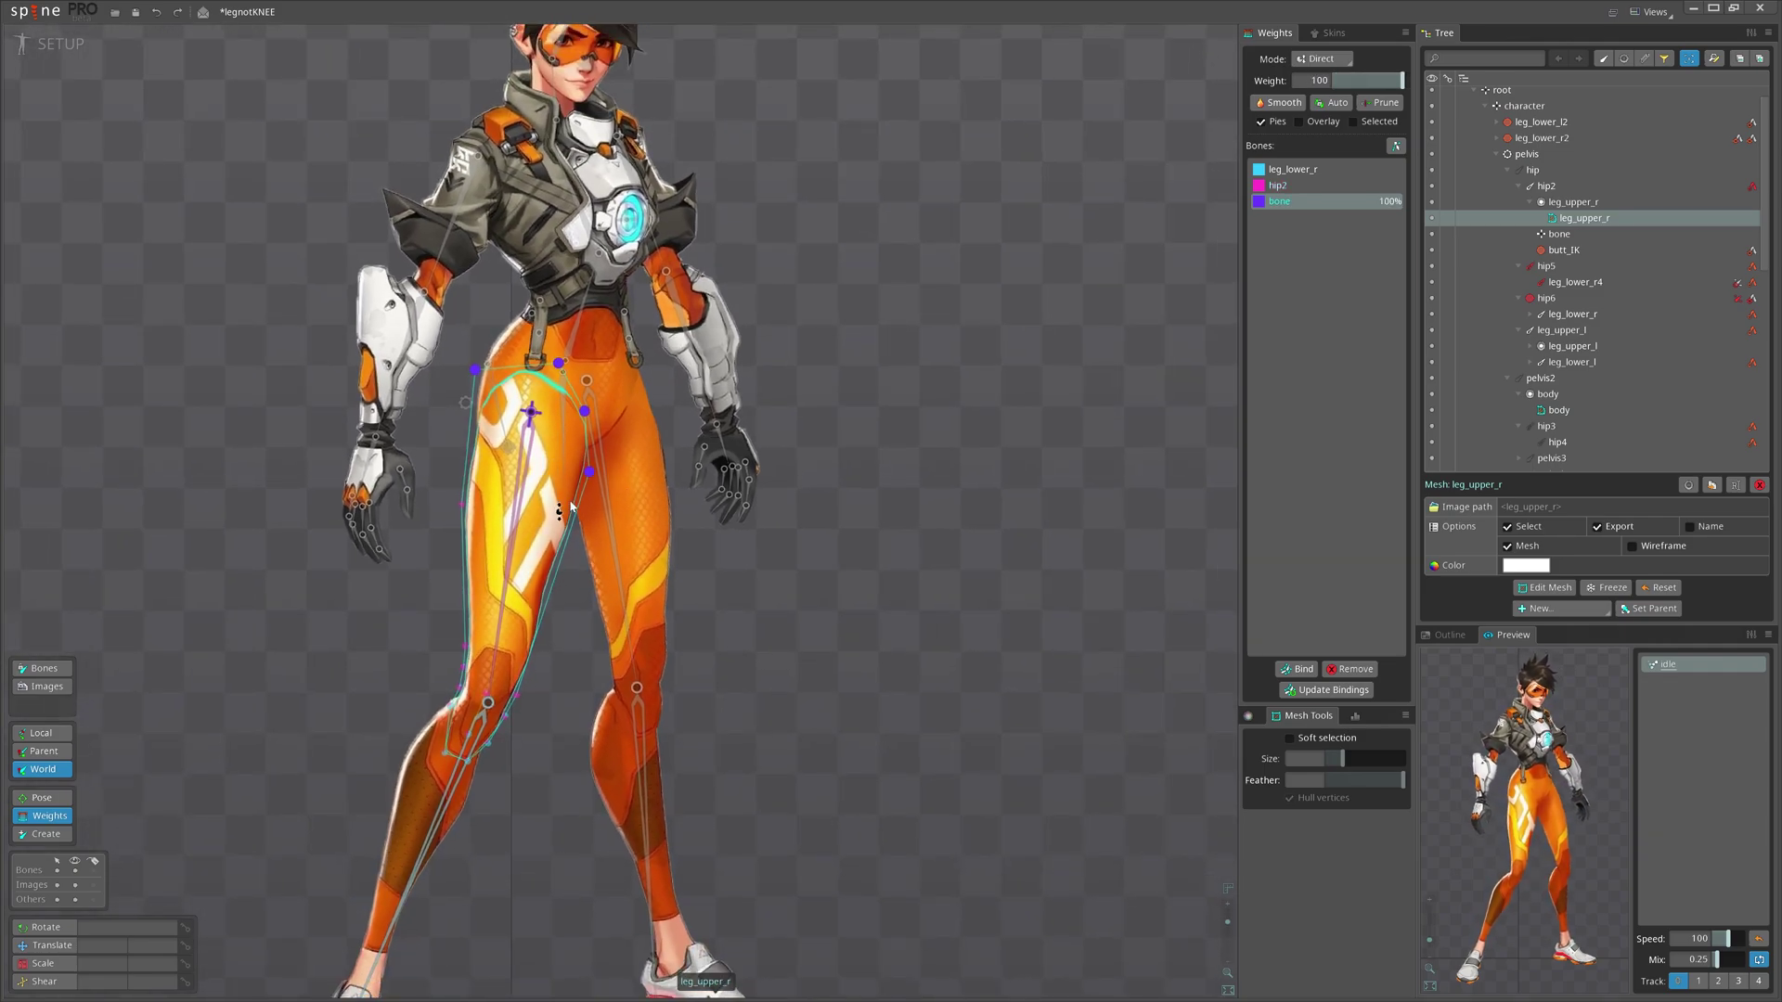
scroll(537, 379, down, 3)
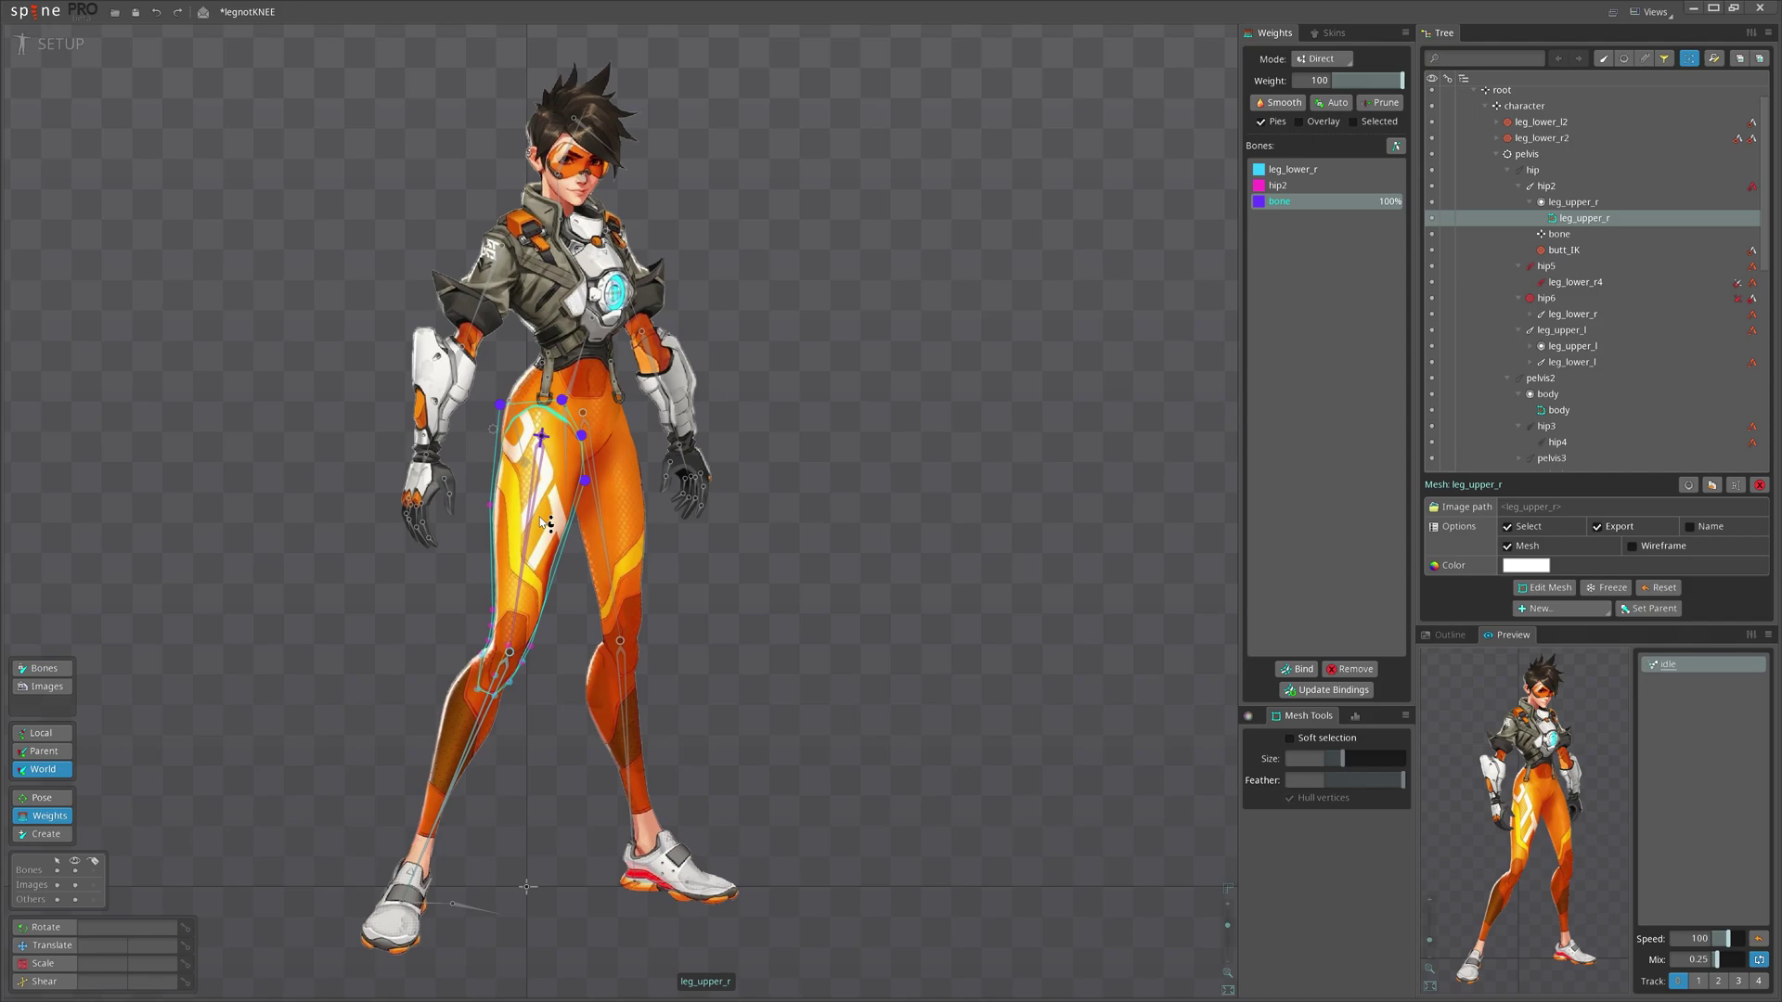
scroll(609, 498, up, 2)
key(space)
key(space)
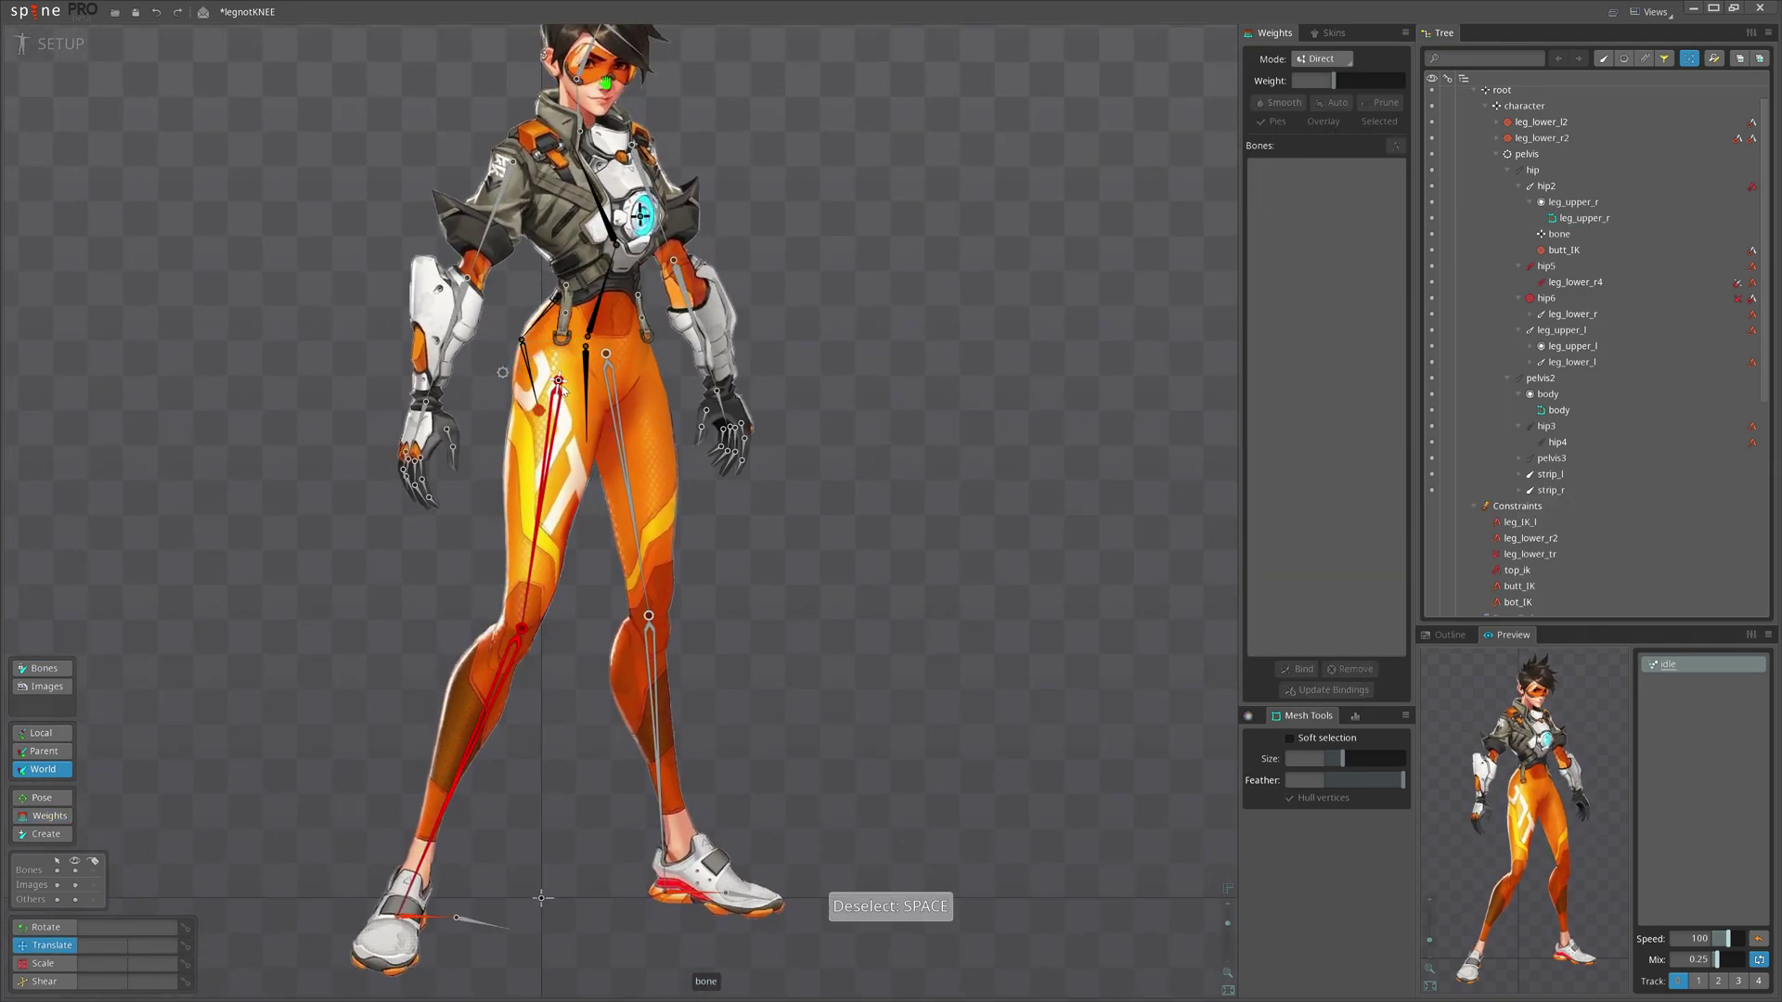
- Raise hip6 to about 10, 609 to test the new weights on the compressed thigh
click(540, 635)
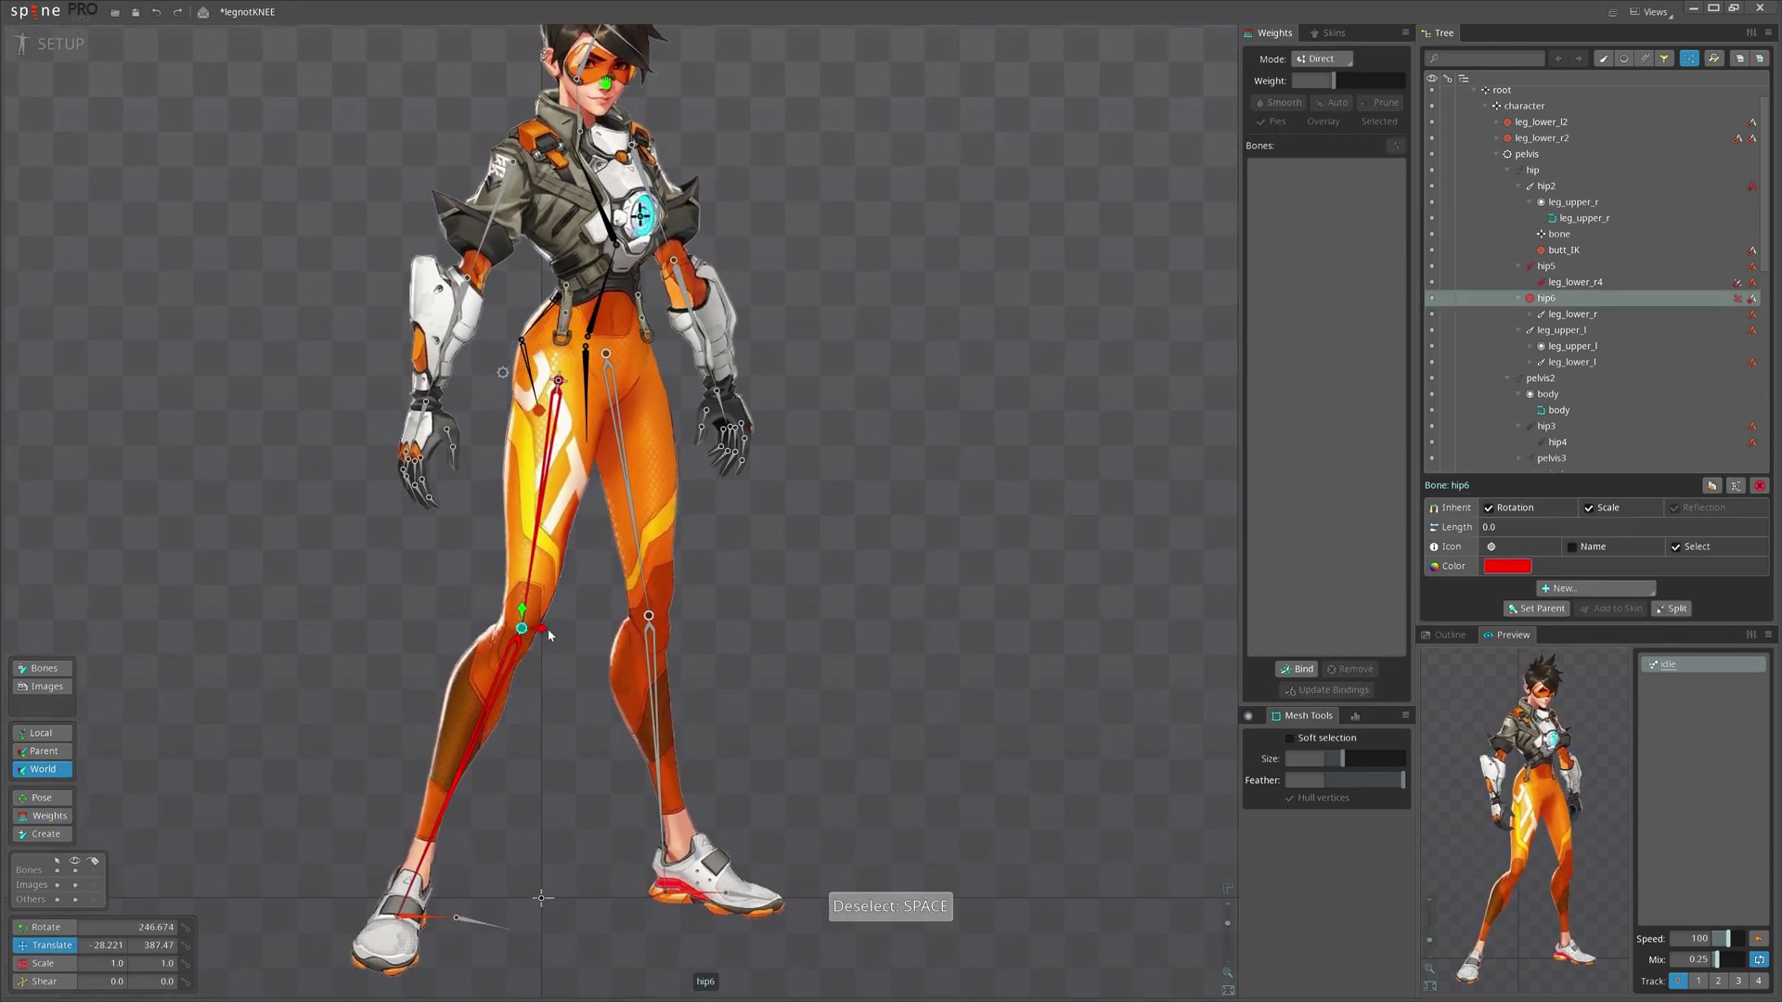
drag(781, 560, 860, 470)
scroll(547, 340, up, 5)
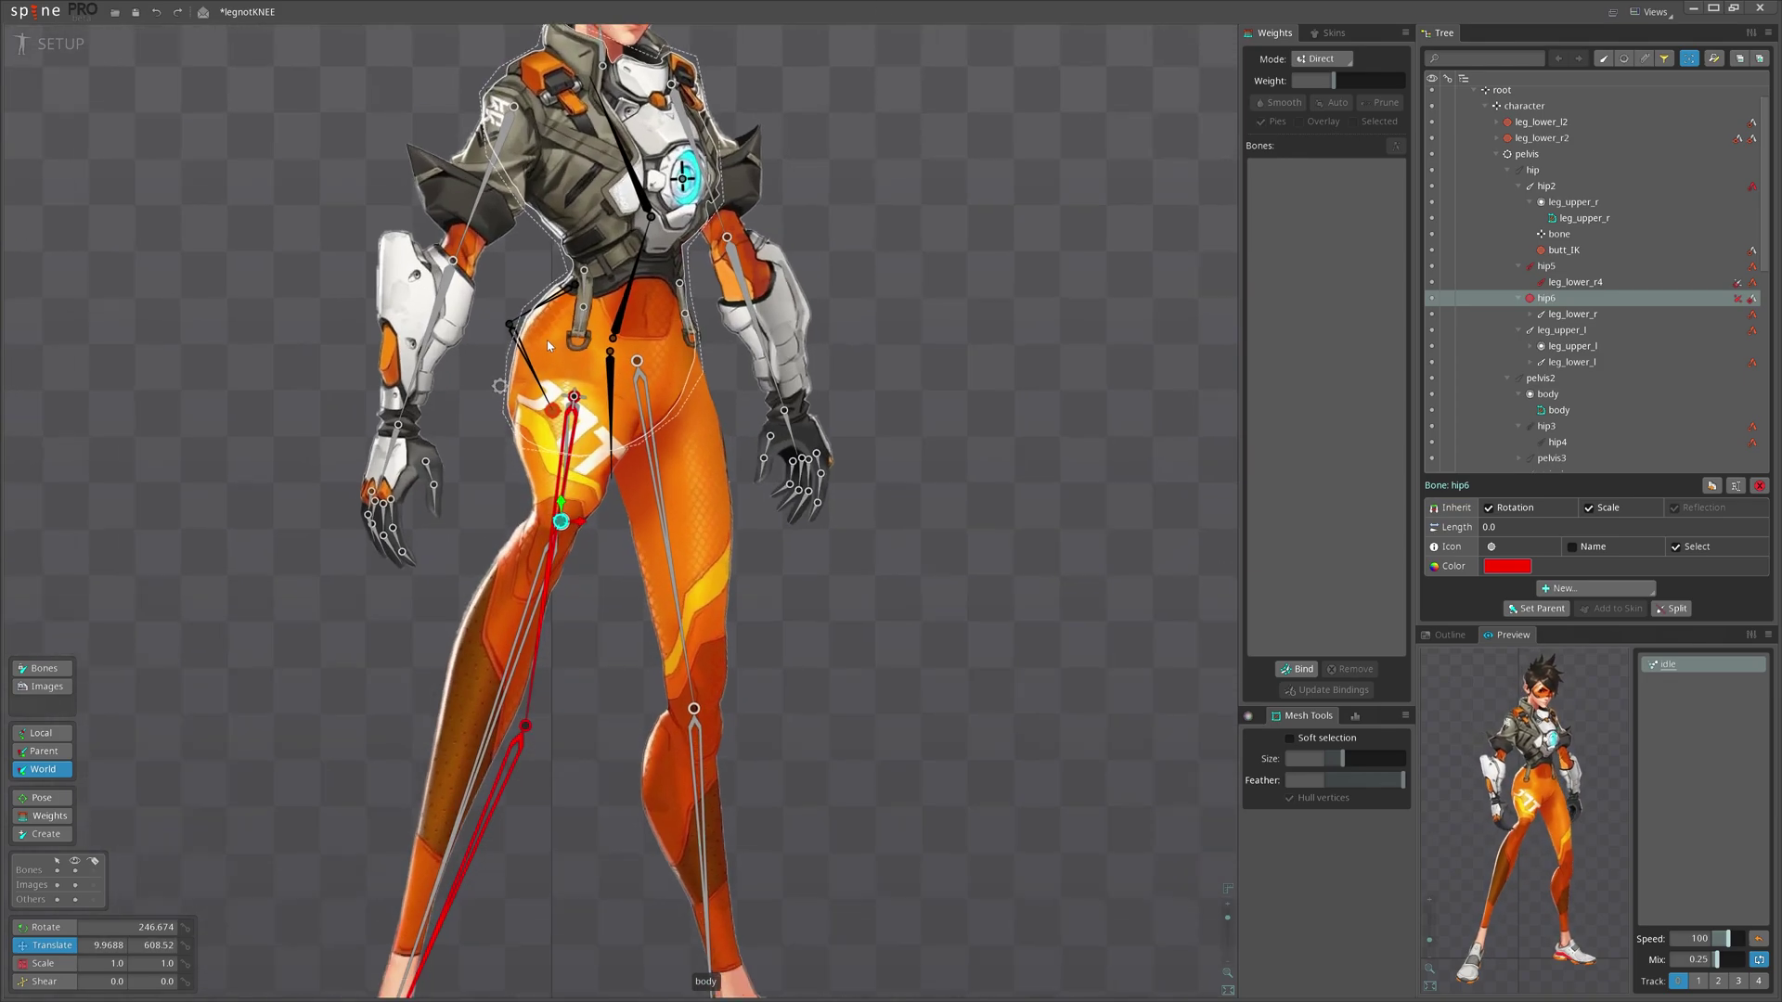
- Turn off scale inheritance for the new bone at the top of the right thigh
scroll(608, 414, up, 2)
click(579, 449)
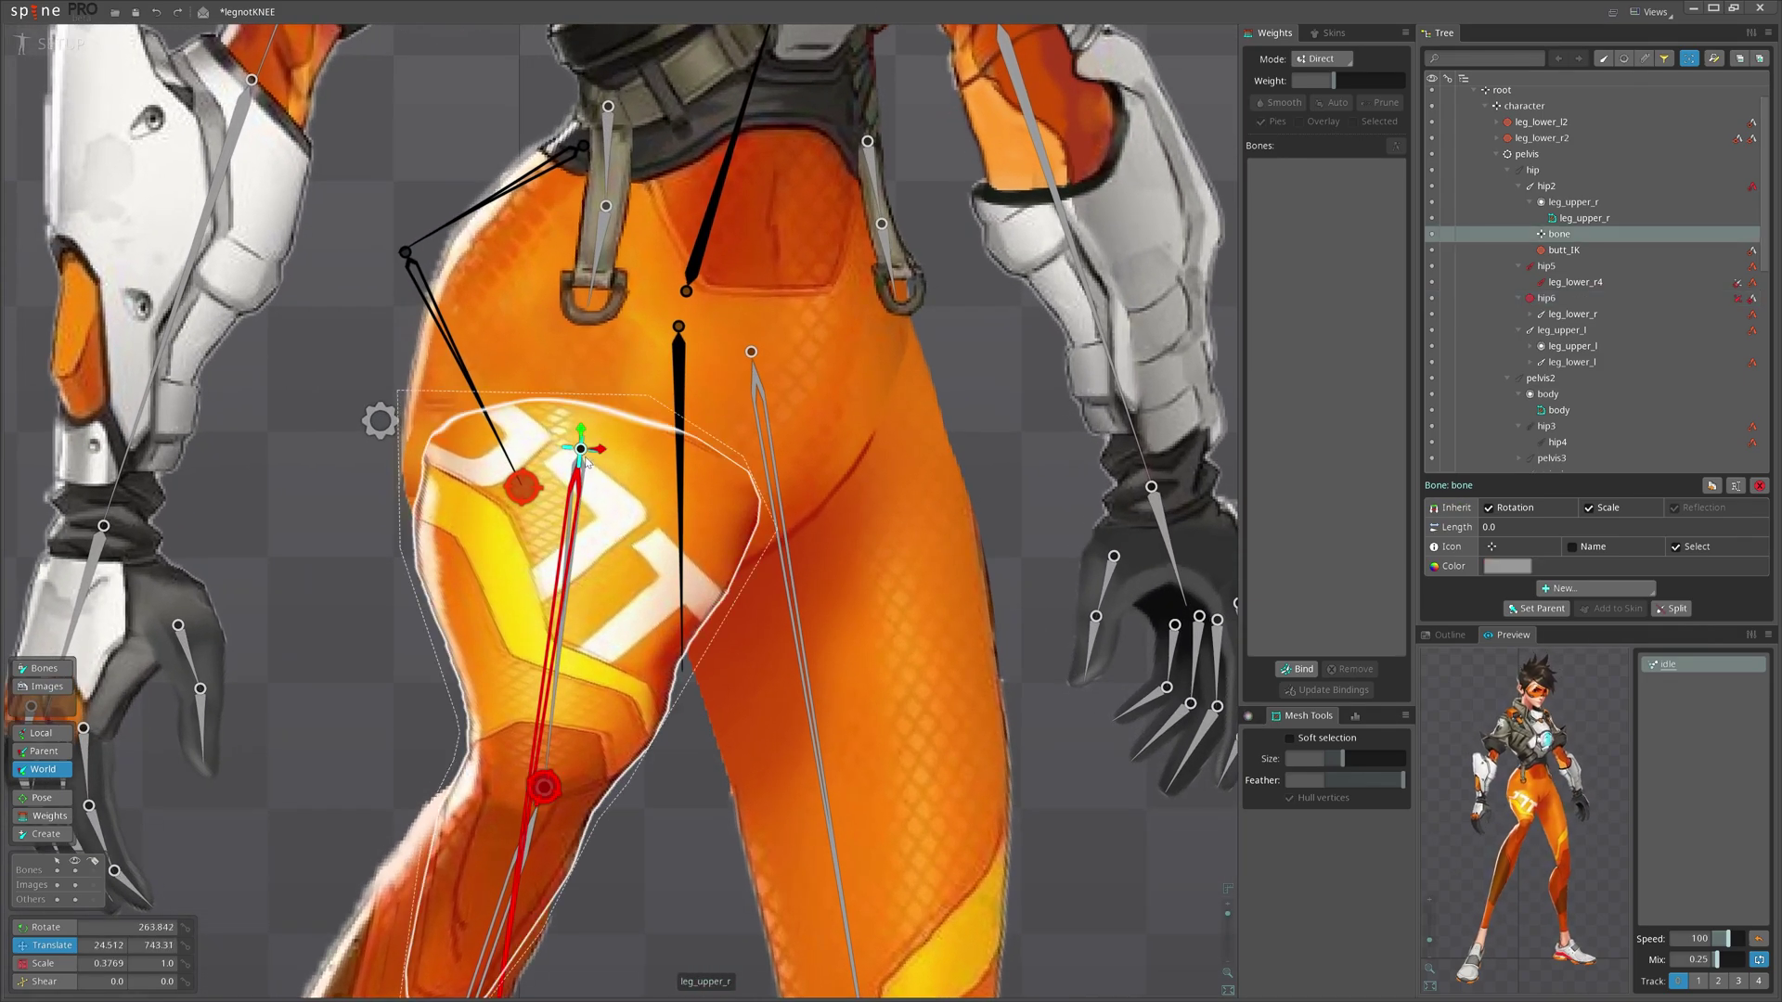
scroll(684, 464, down, 1)
scroll(683, 464, down, 3)
scroll(563, 513, up, 2)
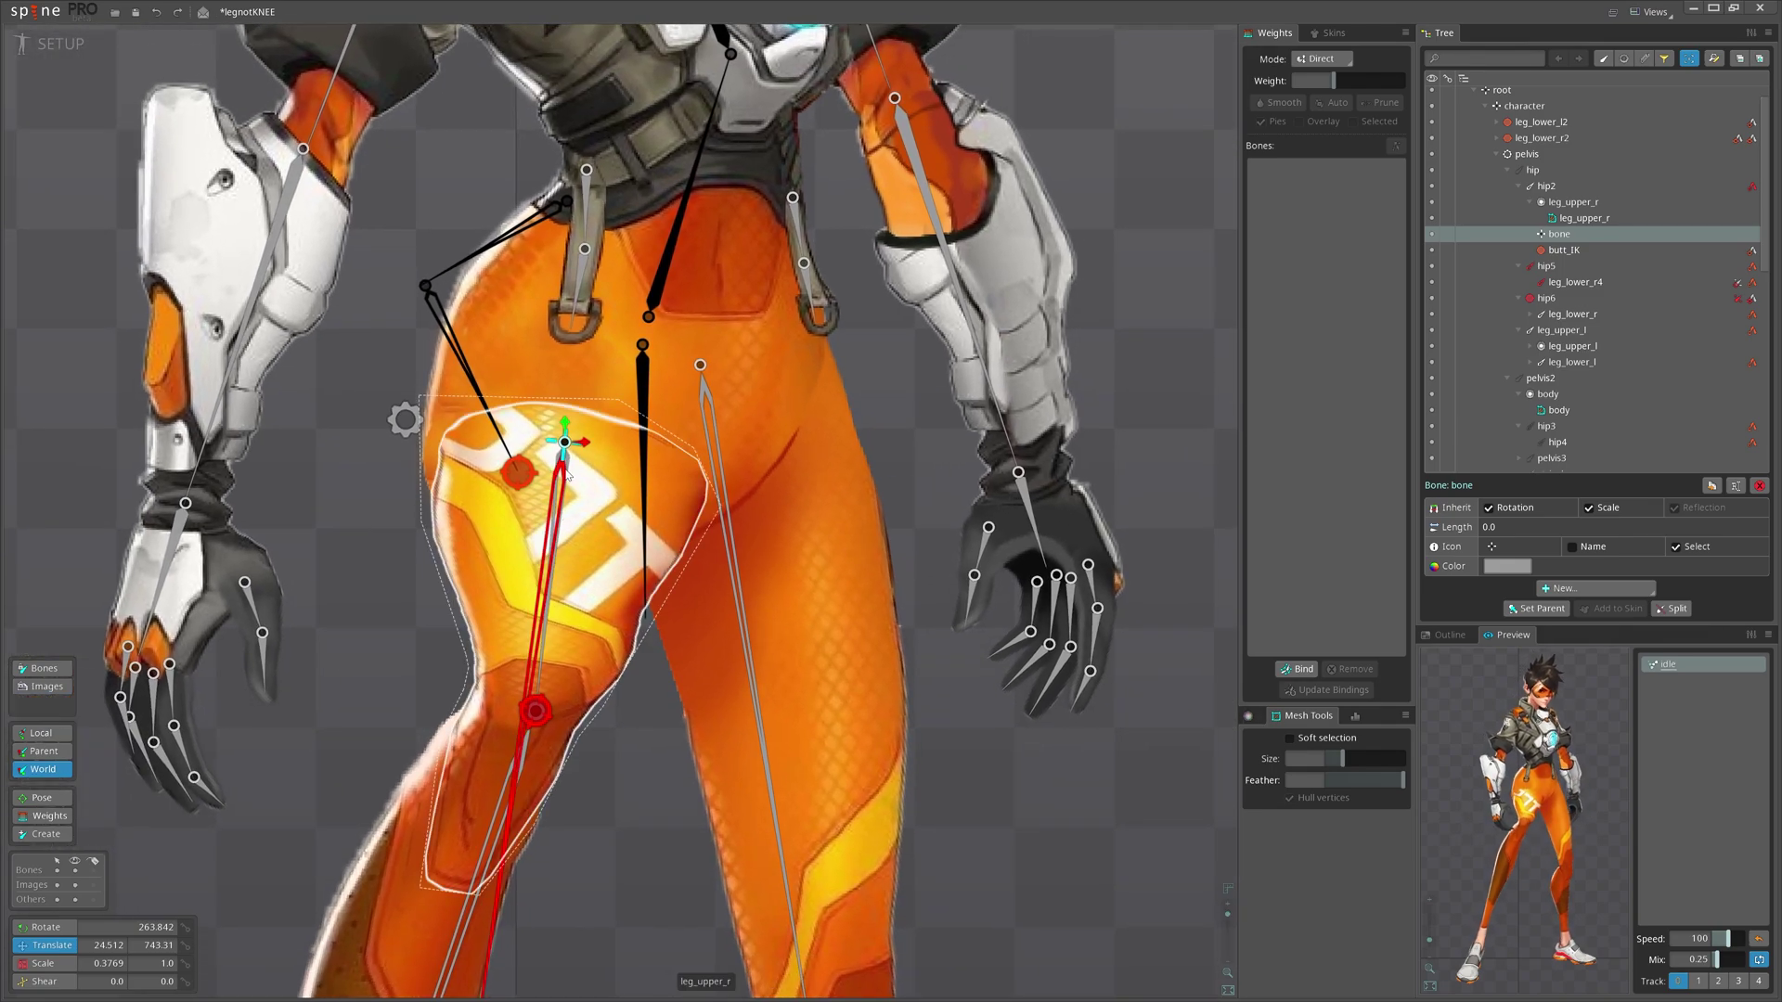
click(1607, 509)
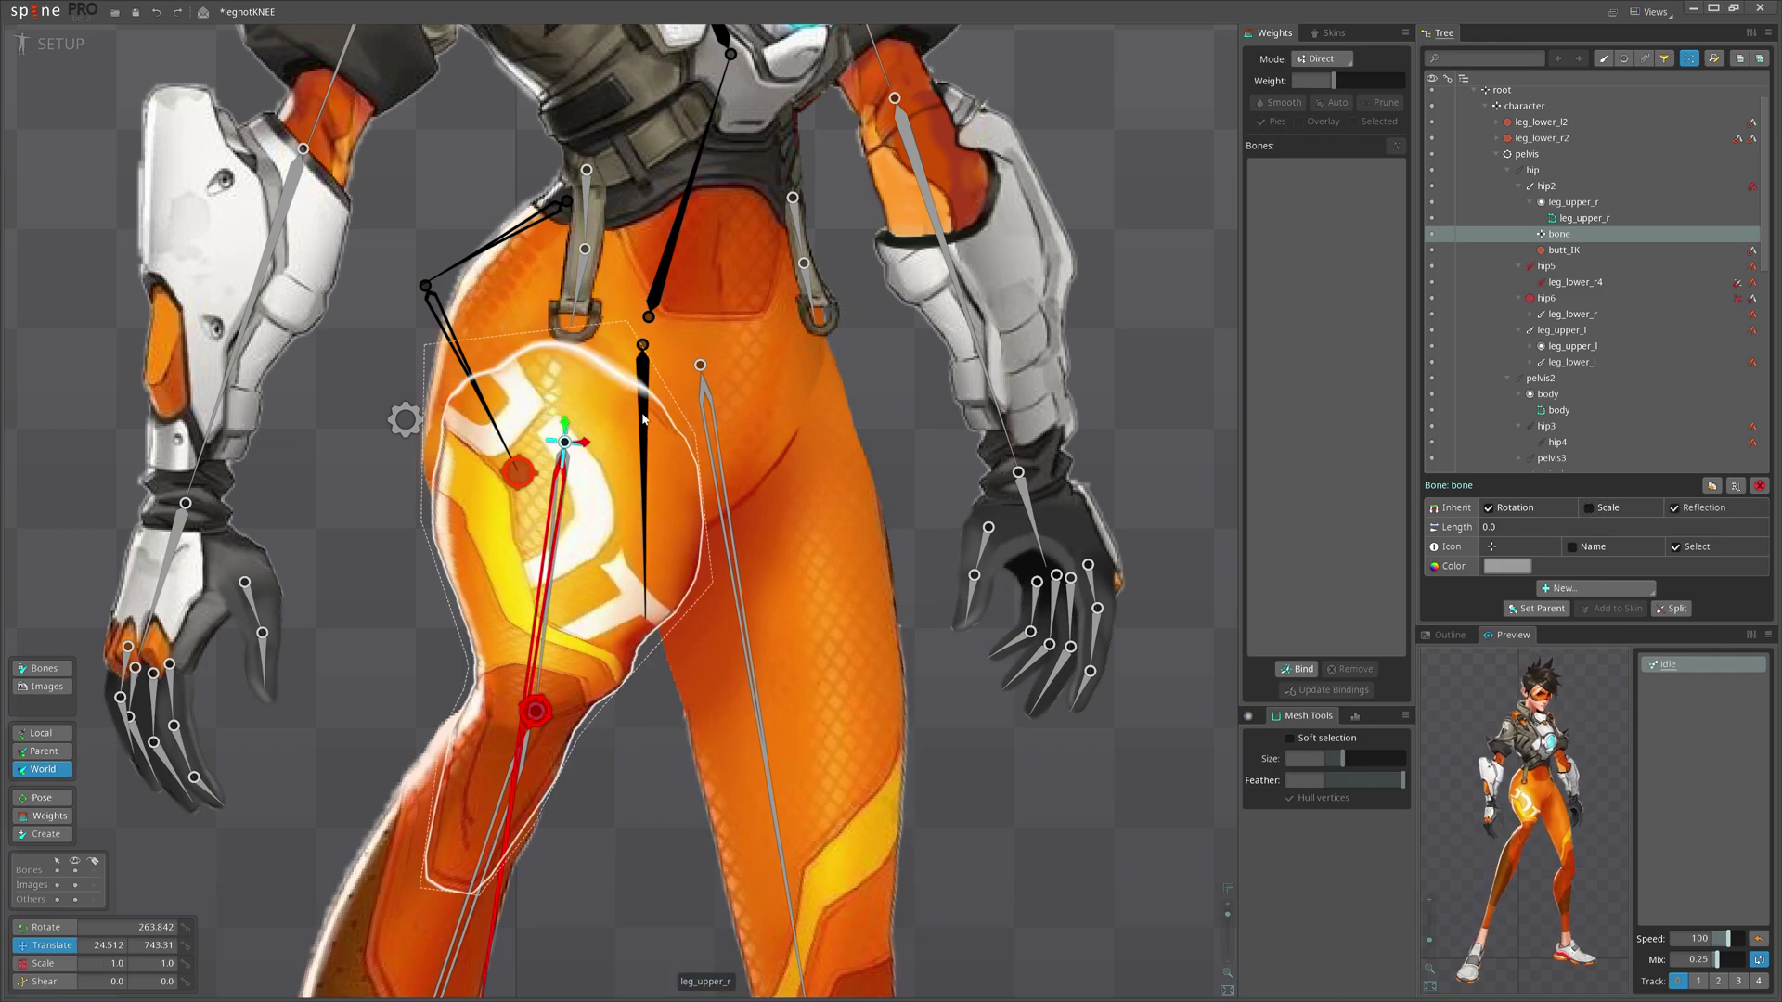
scroll(572, 452, down, 3)
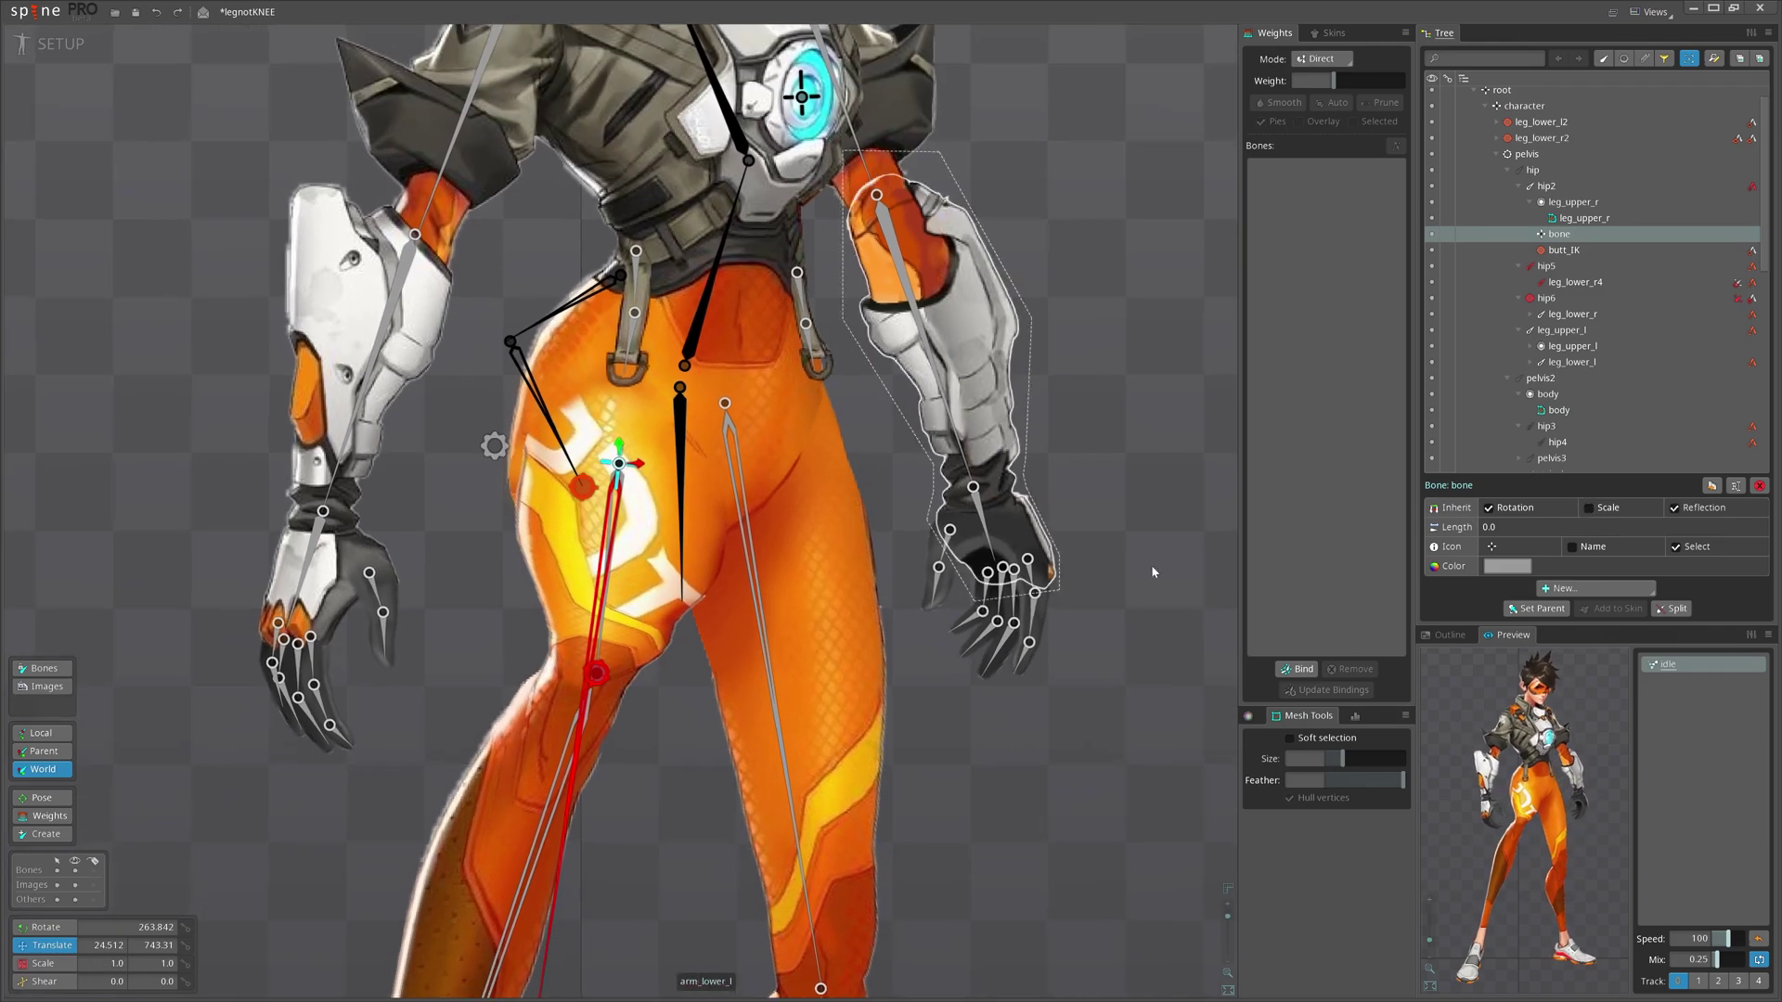
- Move hip6 to about 45, 617 and compare the thigh with the new bone's scale inheritance turned on and off again
drag(569, 661, 630, 662)
mouse_move(757, 687)
mouse_down()
mouse_move(715, 681)
mouse_move(747, 672)
mouse_up()
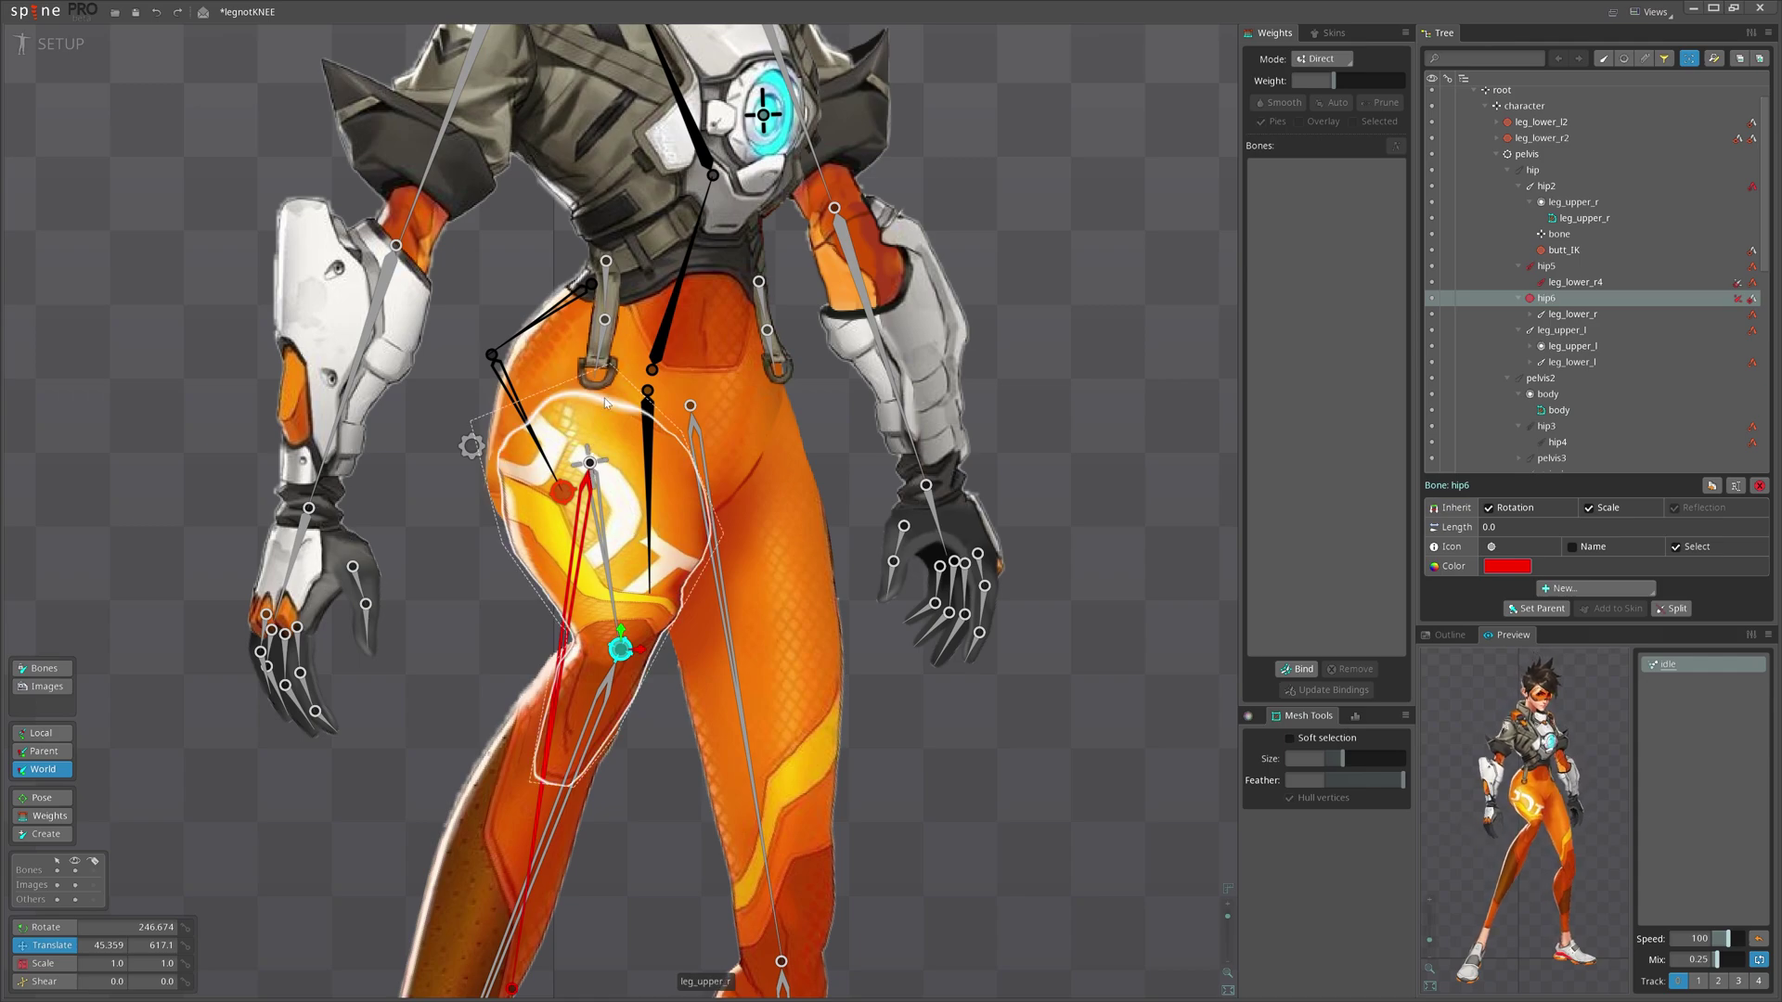
click(590, 462)
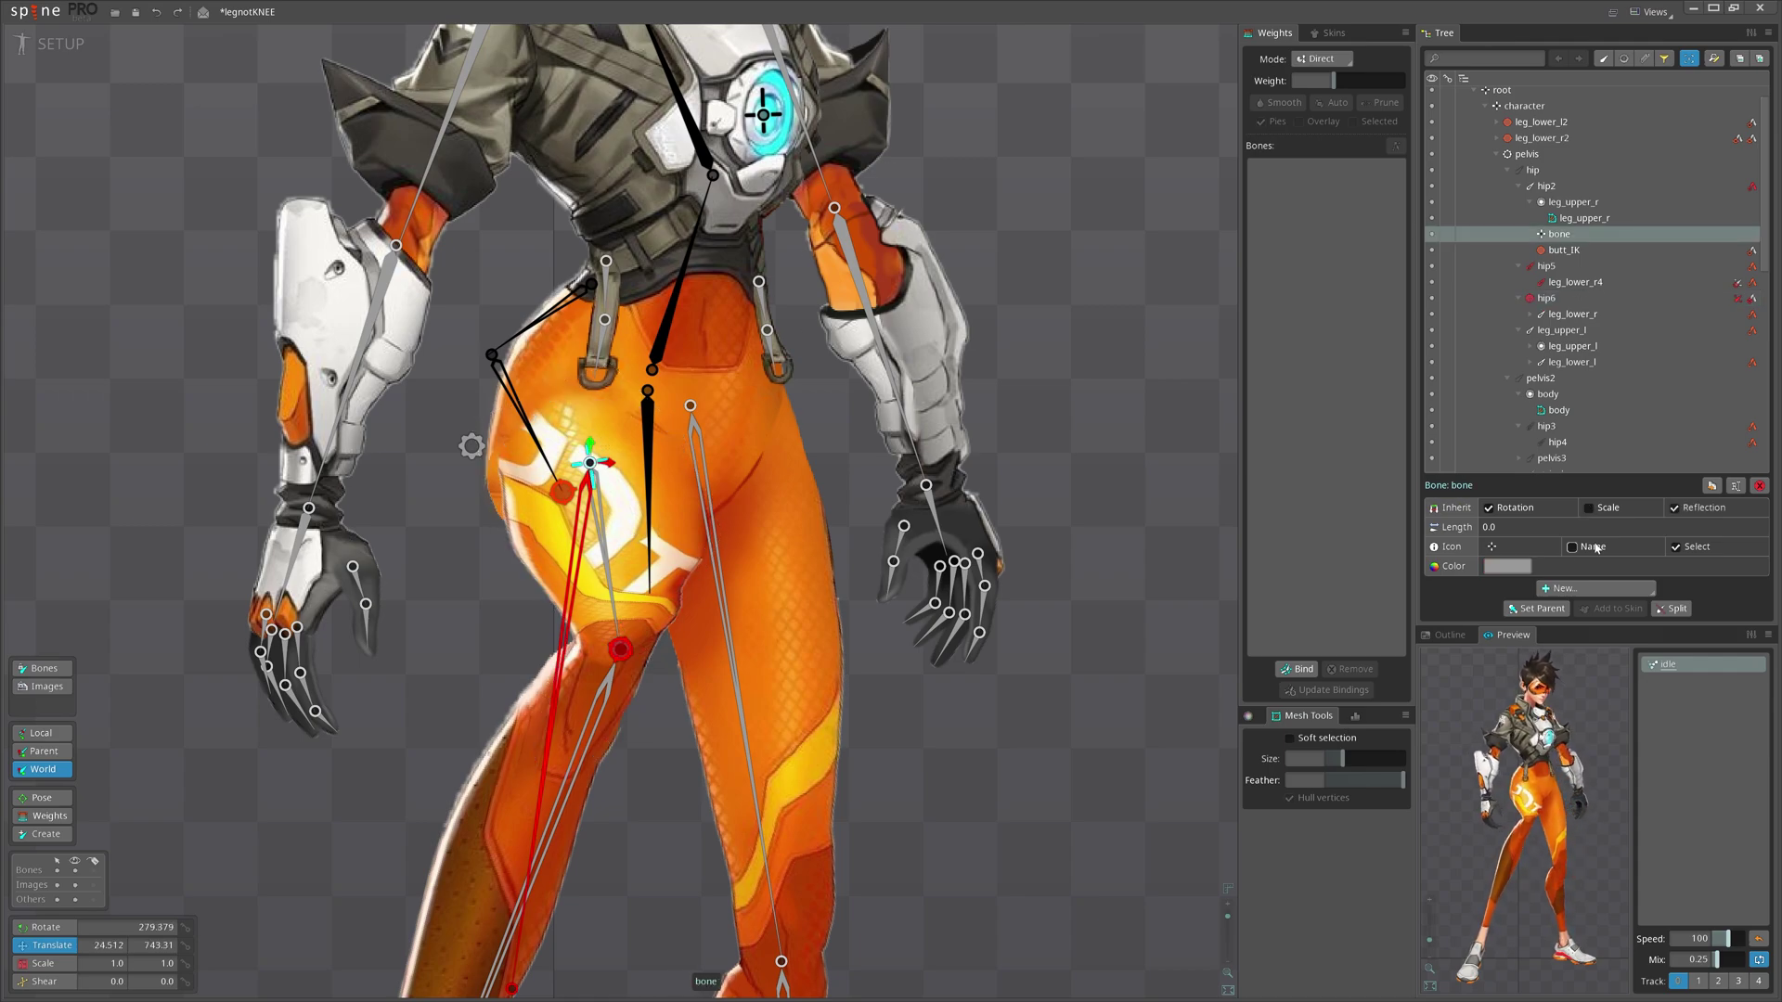
click(1609, 511)
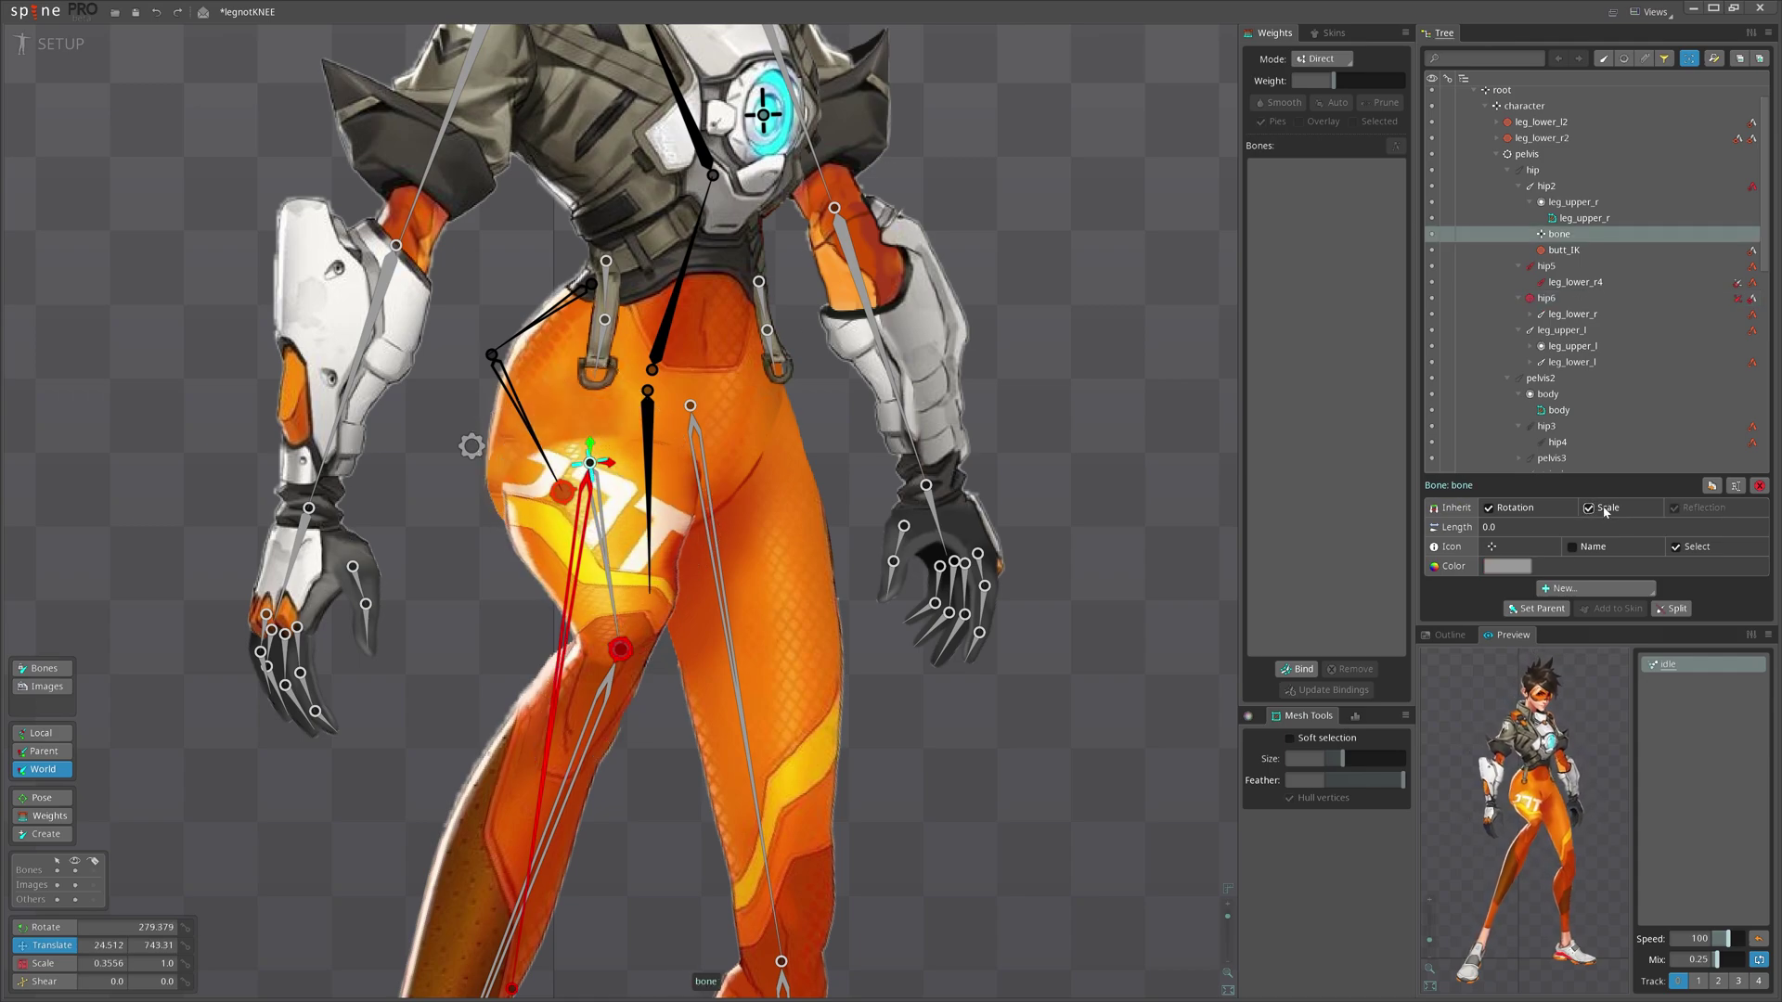
click(1606, 510)
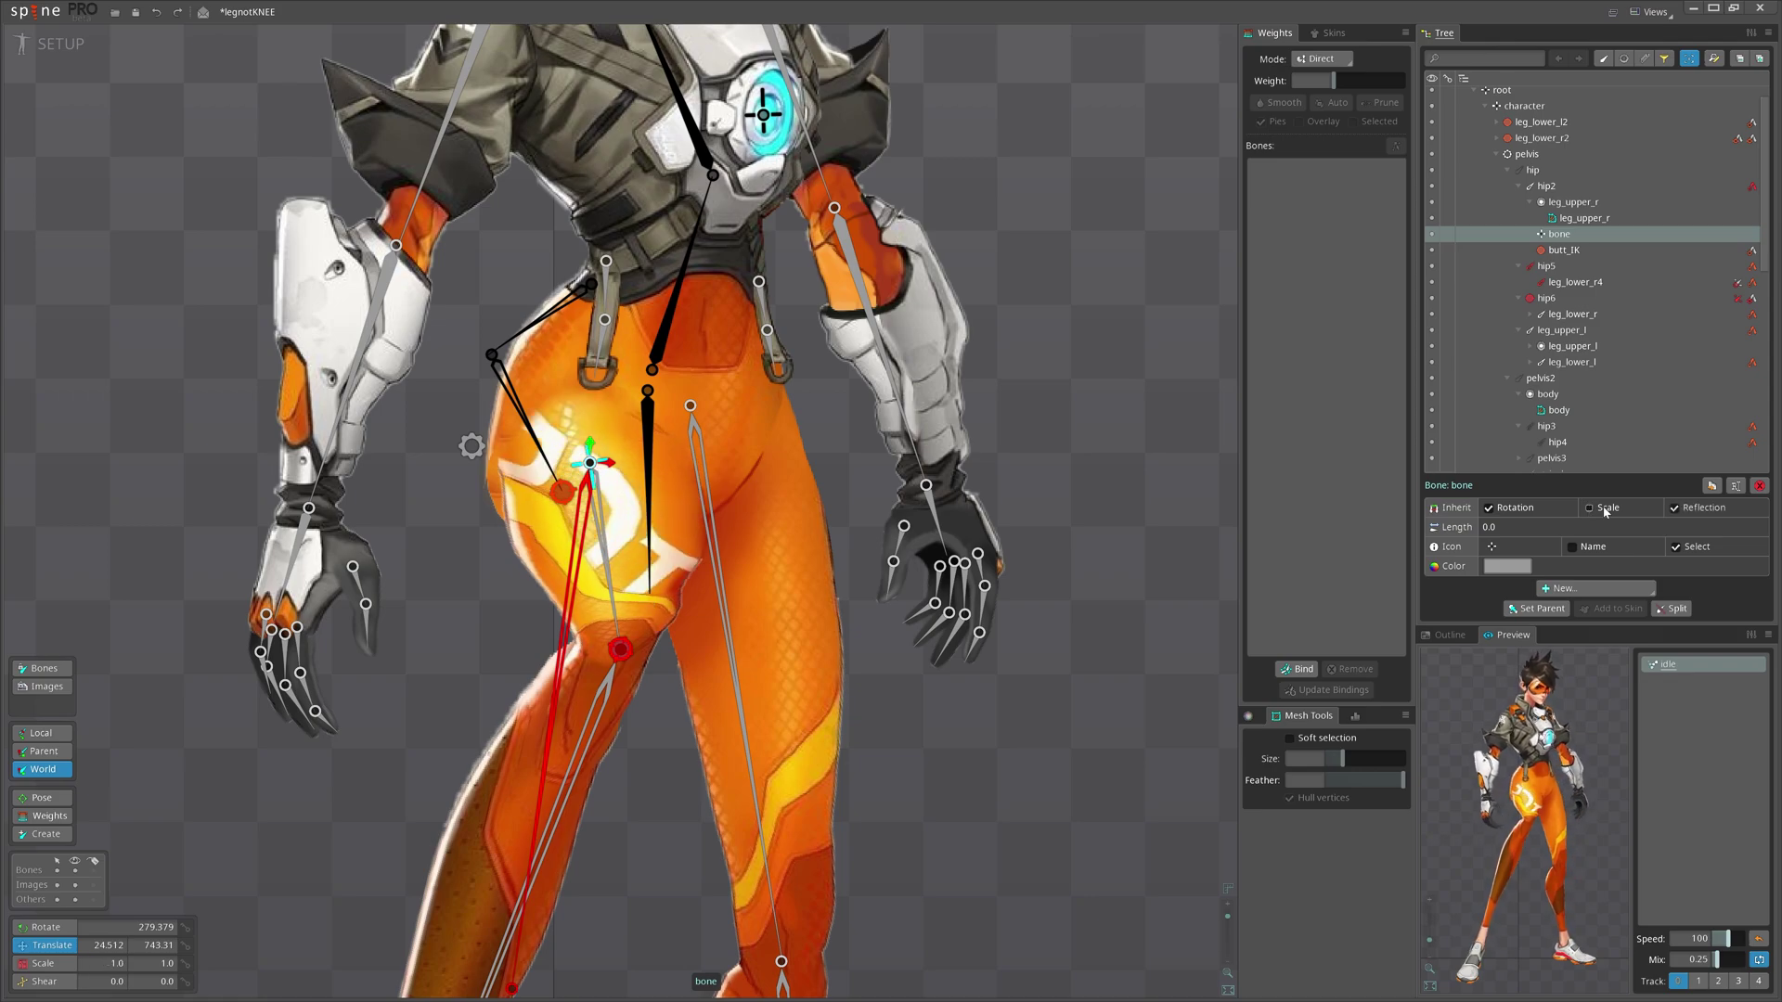
- Lower hip6 back to about -31, 392 at the right knee
scroll(910, 682, down, 5)
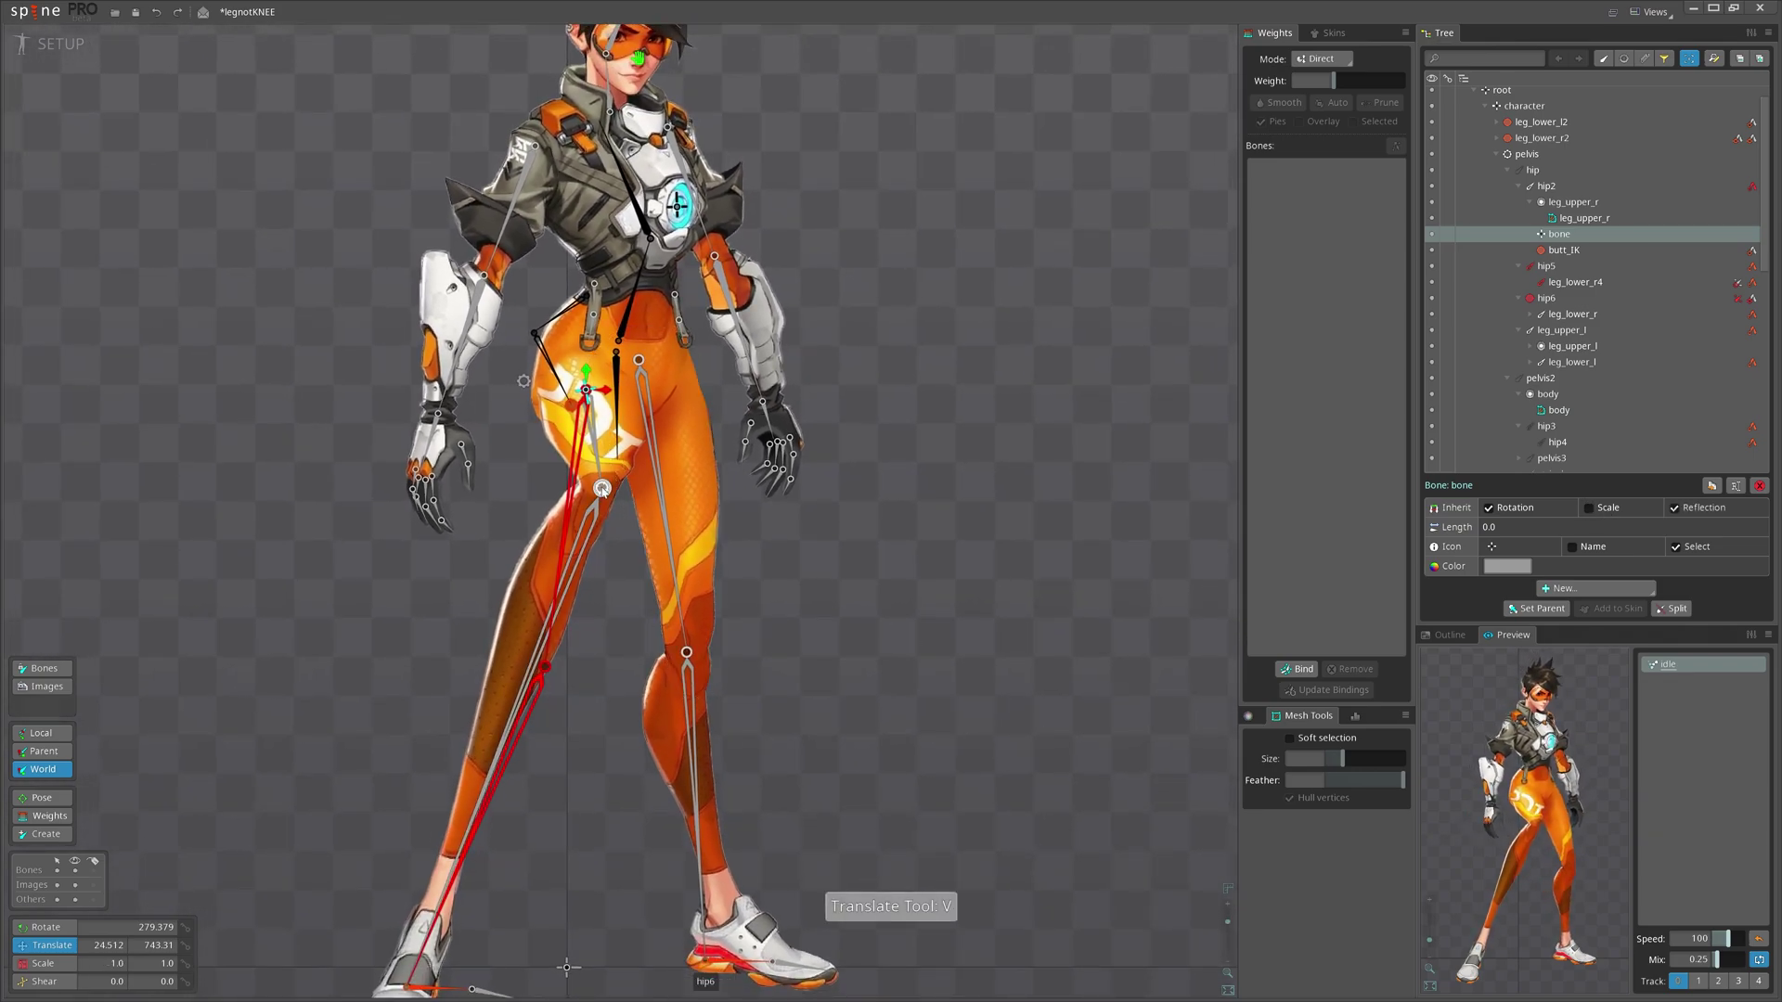
scroll(567, 423, down, 1)
drag(575, 461, 538, 570)
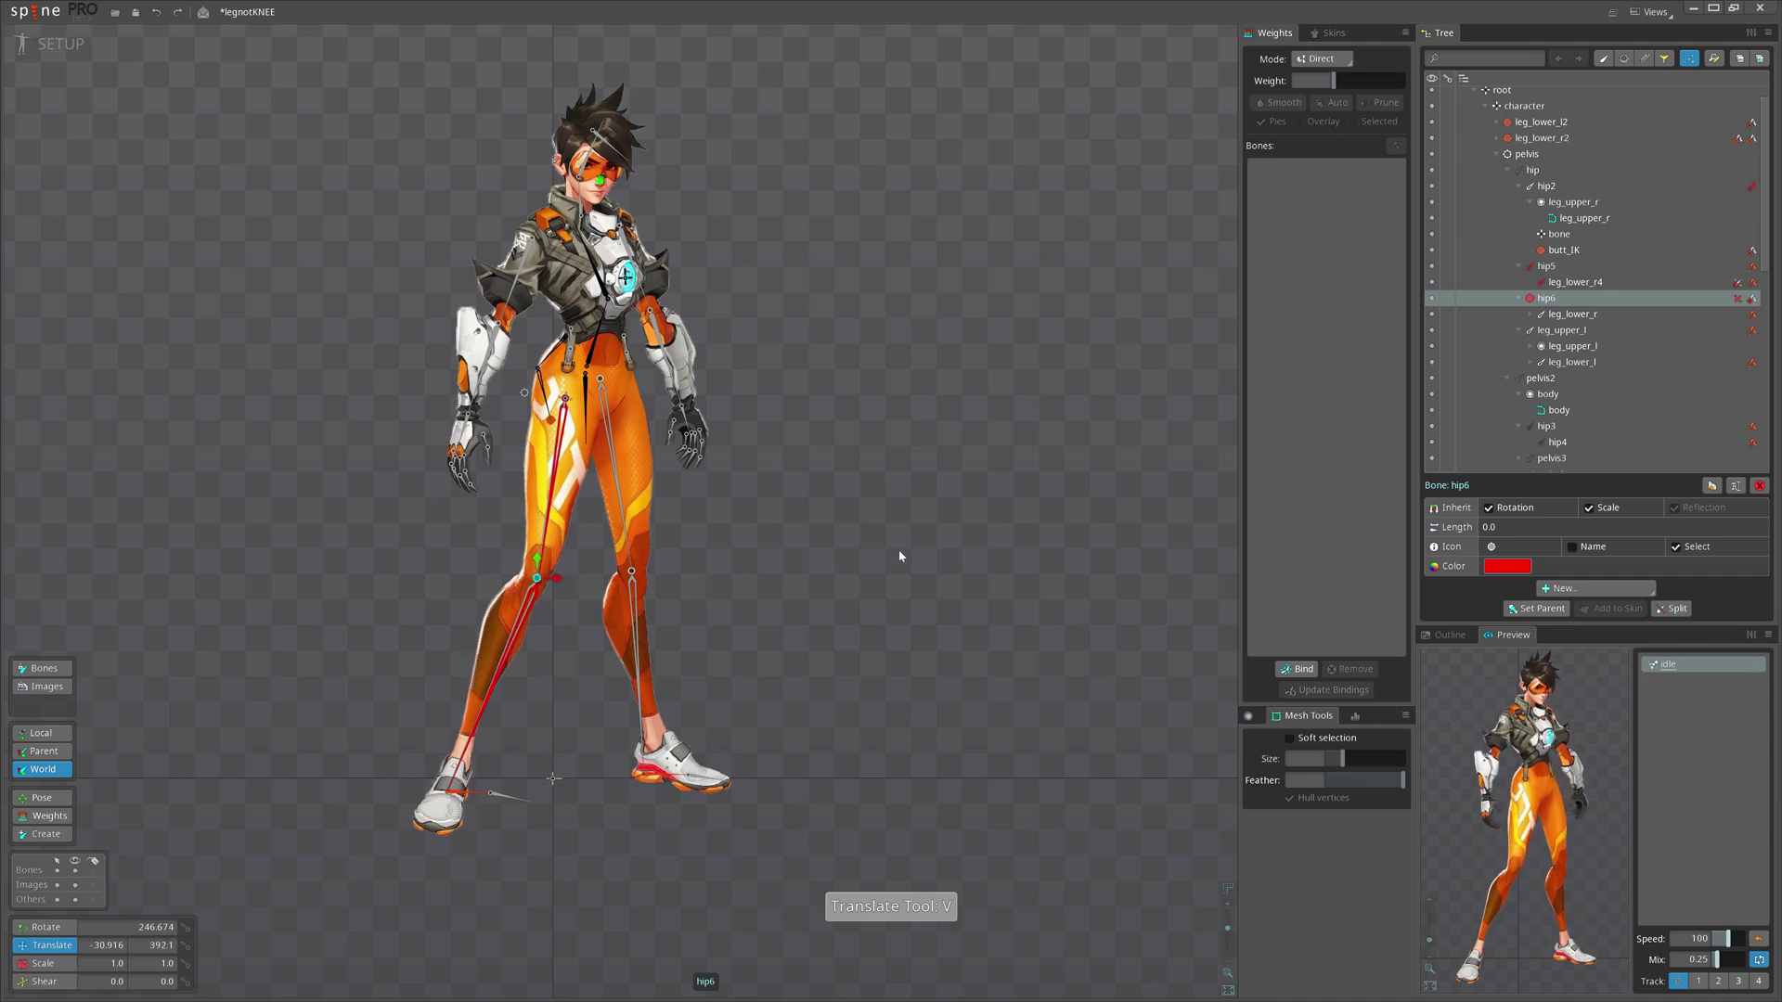
- Raise the right foot control leg_lower_r2 to about 268, 387 to test the leg in a high bend
key(space)
click(472, 794)
key(v)
drag(908, 608, 1148, 420)
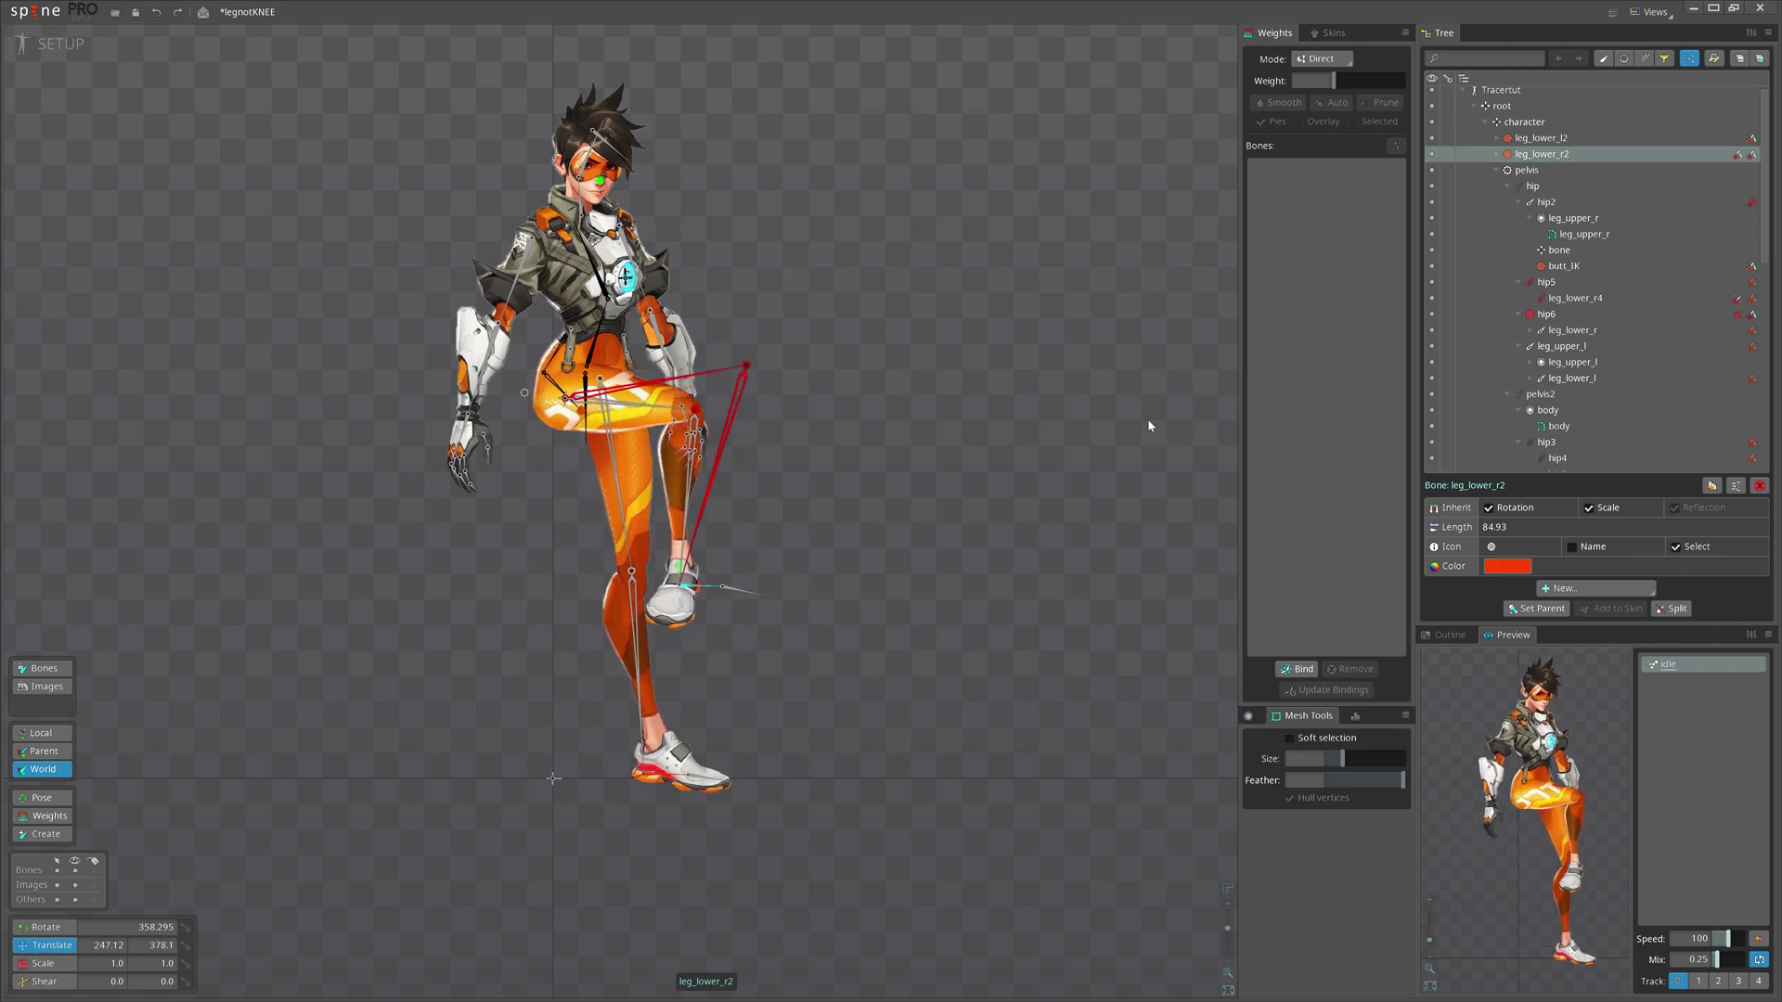
key(ctrl+z)
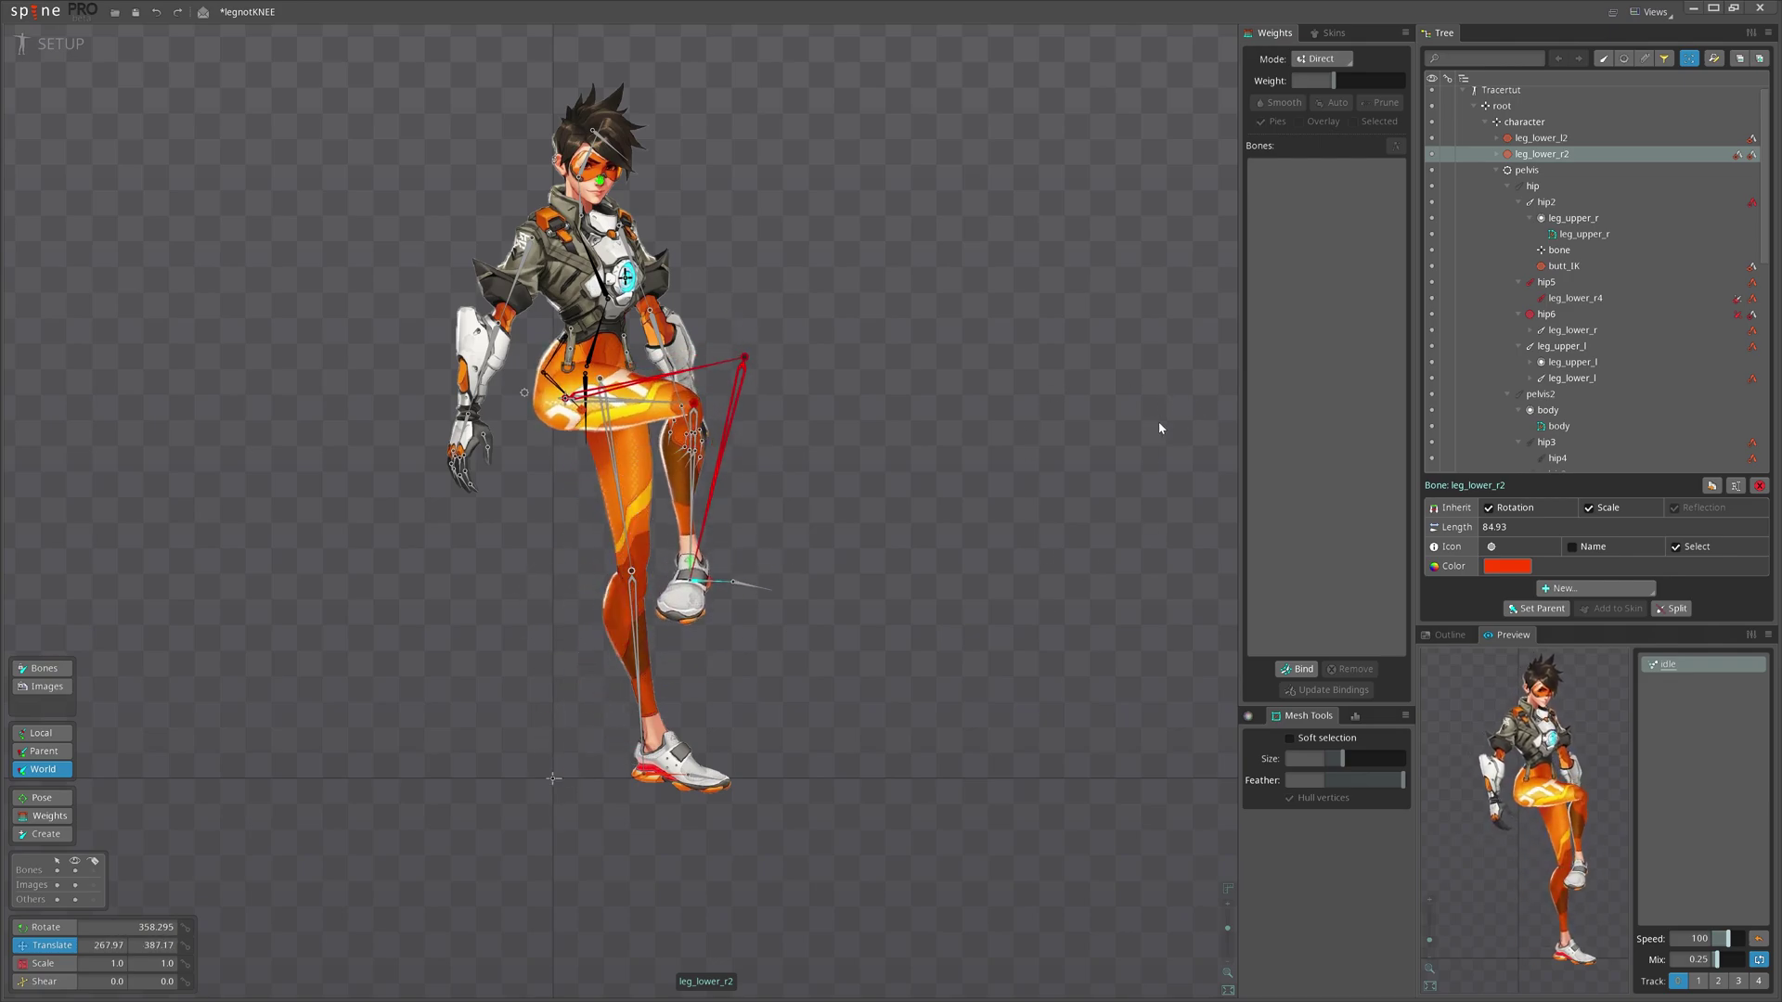
- Move the knee control hip6 to about 381, 823 to extend the raised knee
click(694, 405)
key(v)
drag(804, 413, 1026, 208)
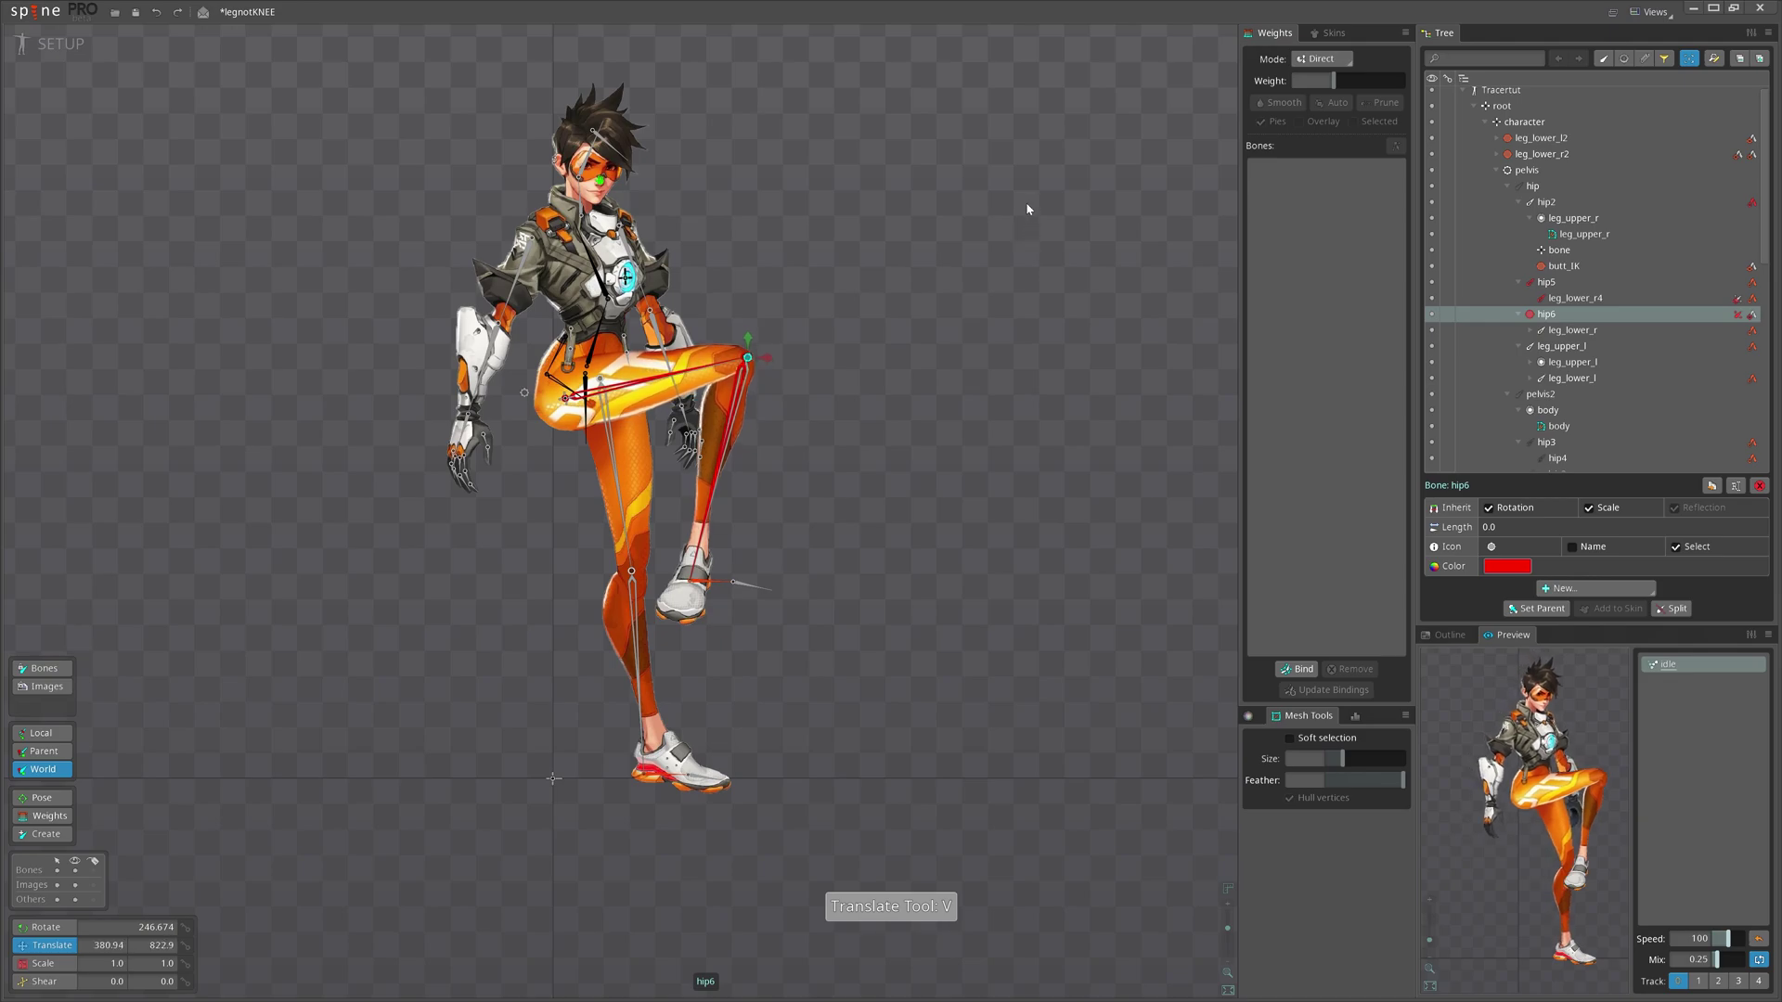
- Undo the last hip6 move and lower the leg_lower_tr constraint's horizontal translate mix to about 60.5
key(ctrl+z)
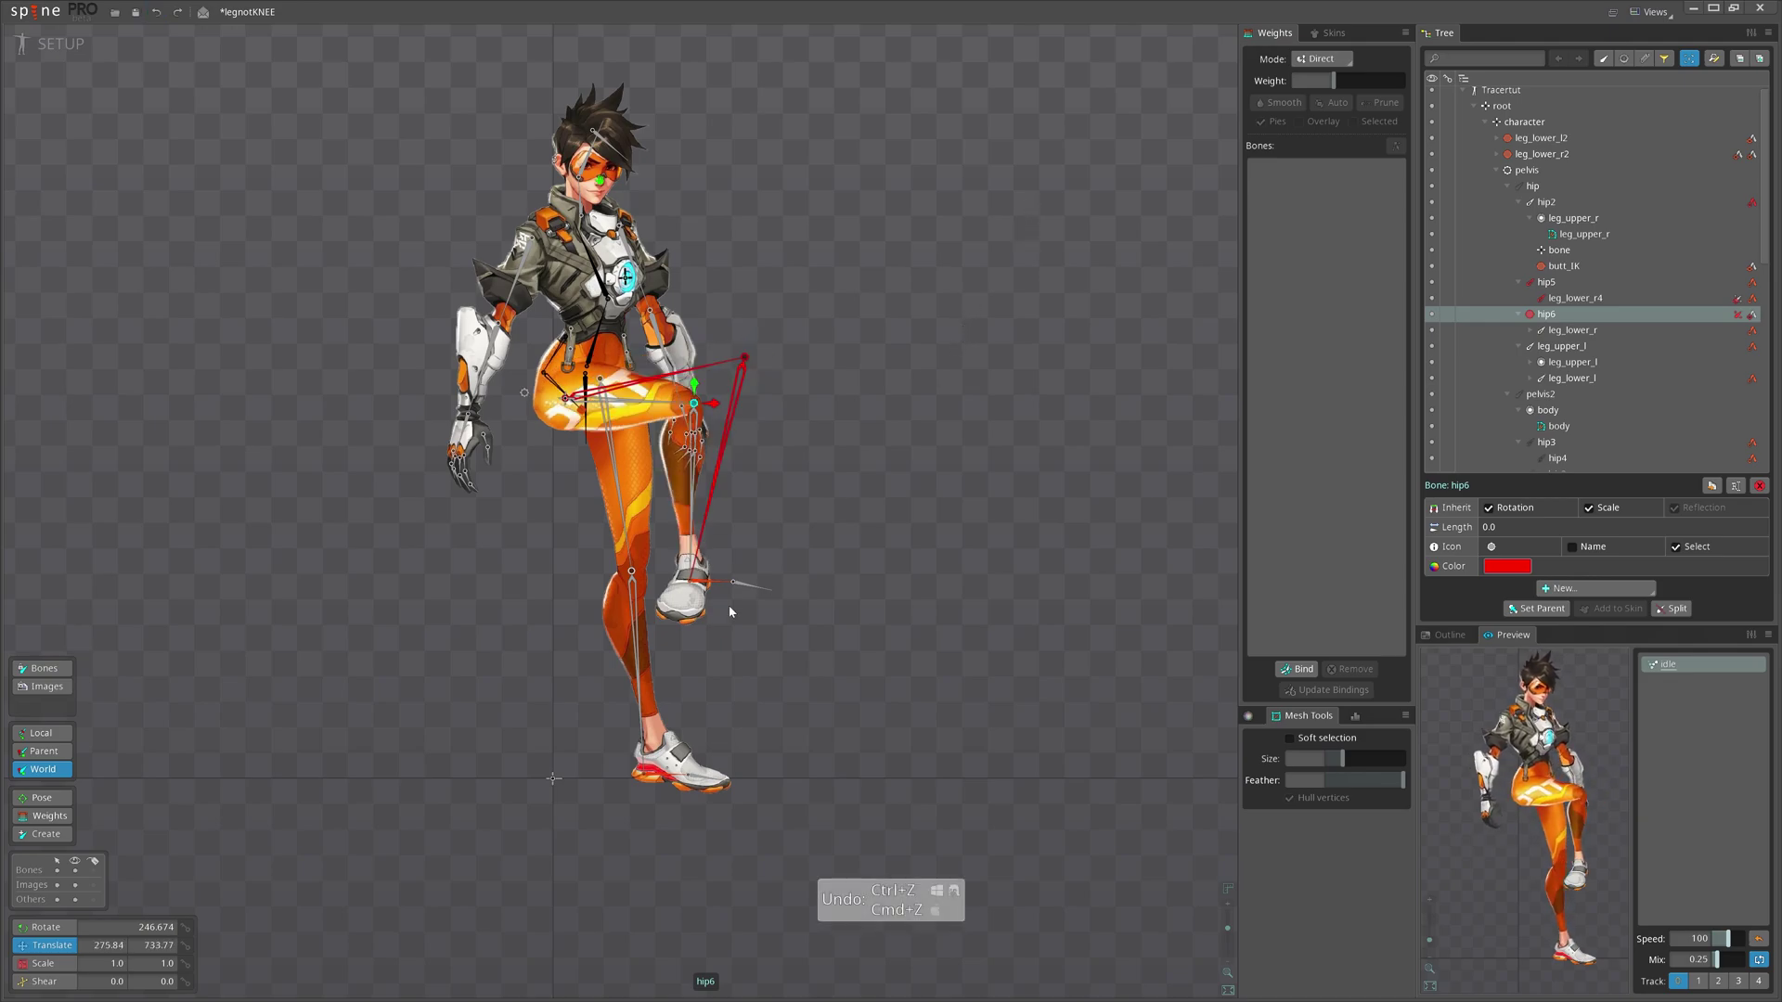
click(1742, 329)
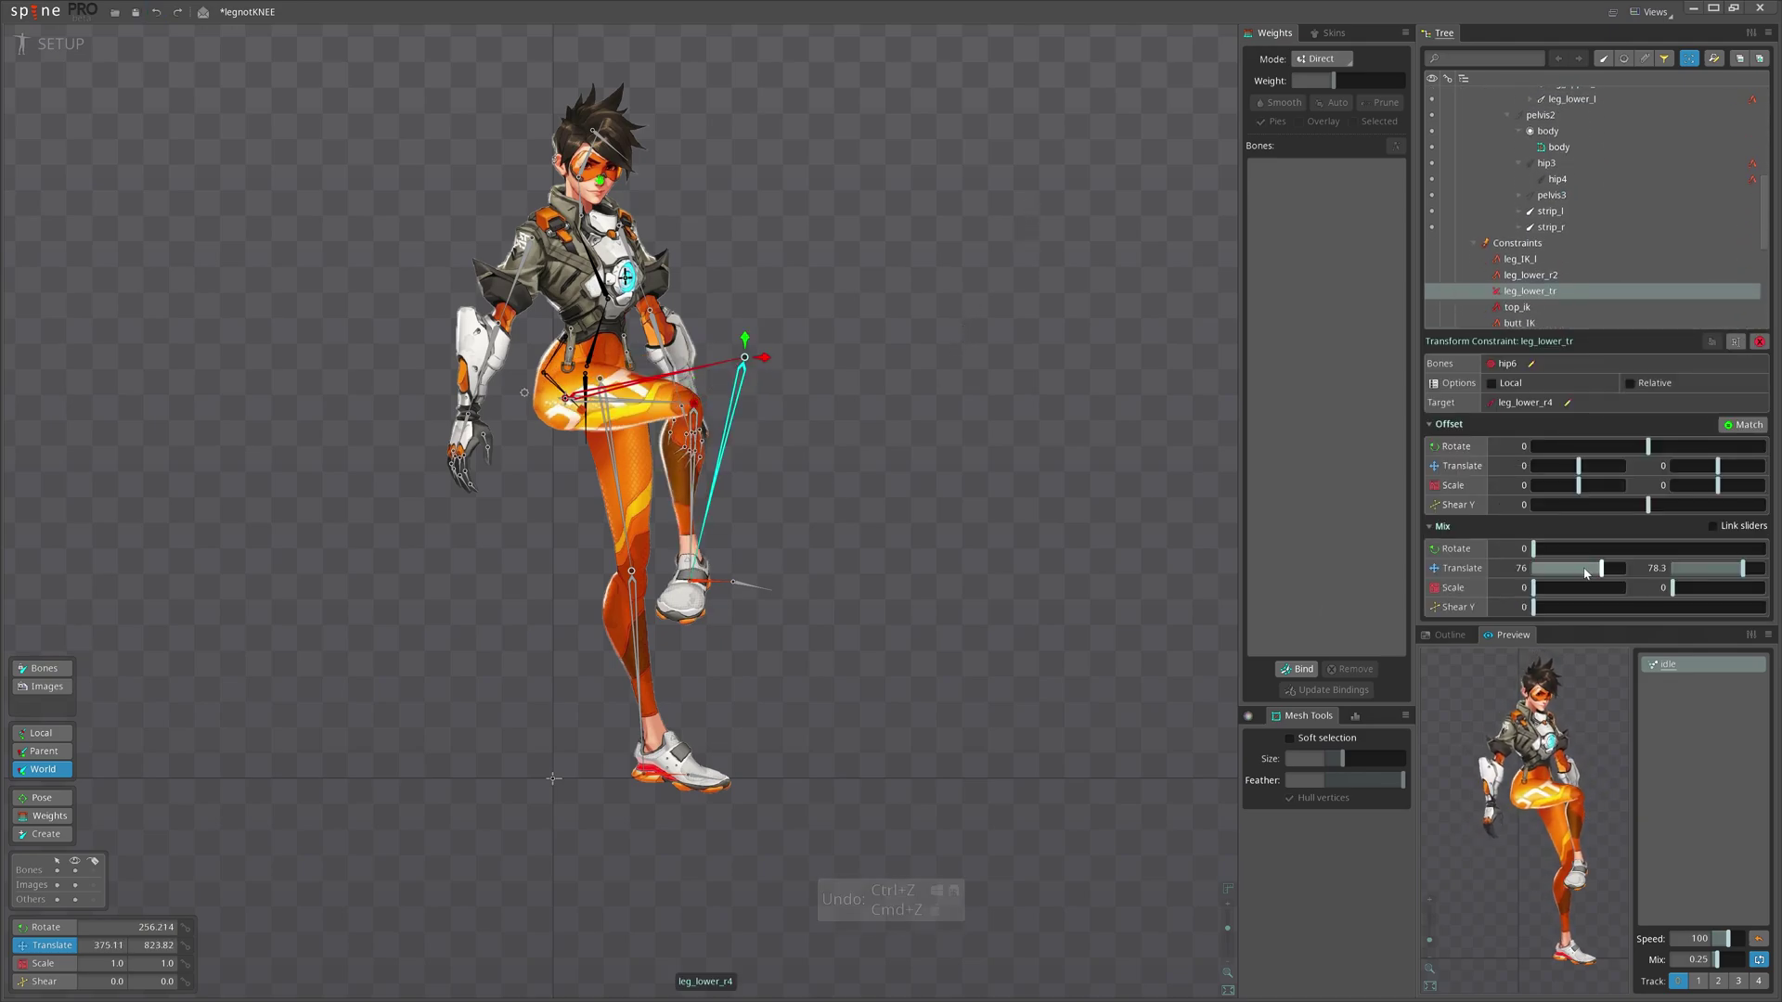
drag(1612, 568, 1585, 568)
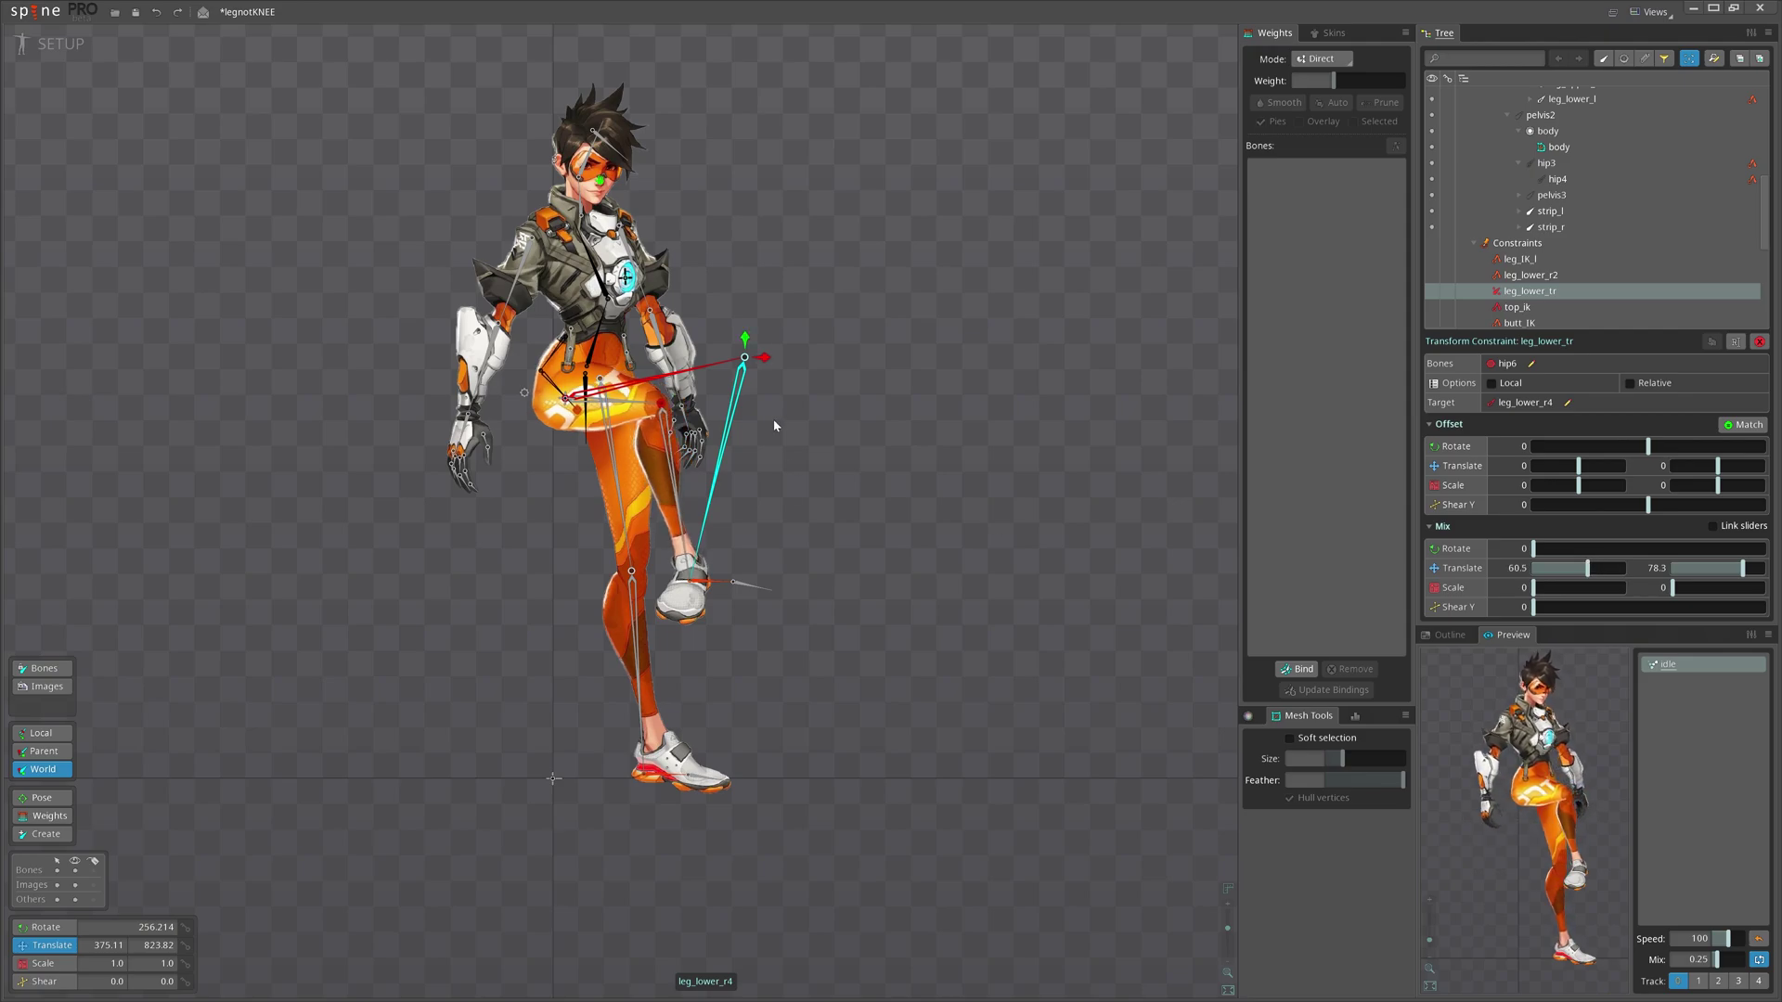
- Lower the right foot control leg_lower_r2 to about -104, -11 to test the leg in a standing pose
click(709, 586)
drag(956, 422, 885, 511)
key(ctrl+z)
key(ctrl+z)
key(ctrl+z)
key(ctrl+z)
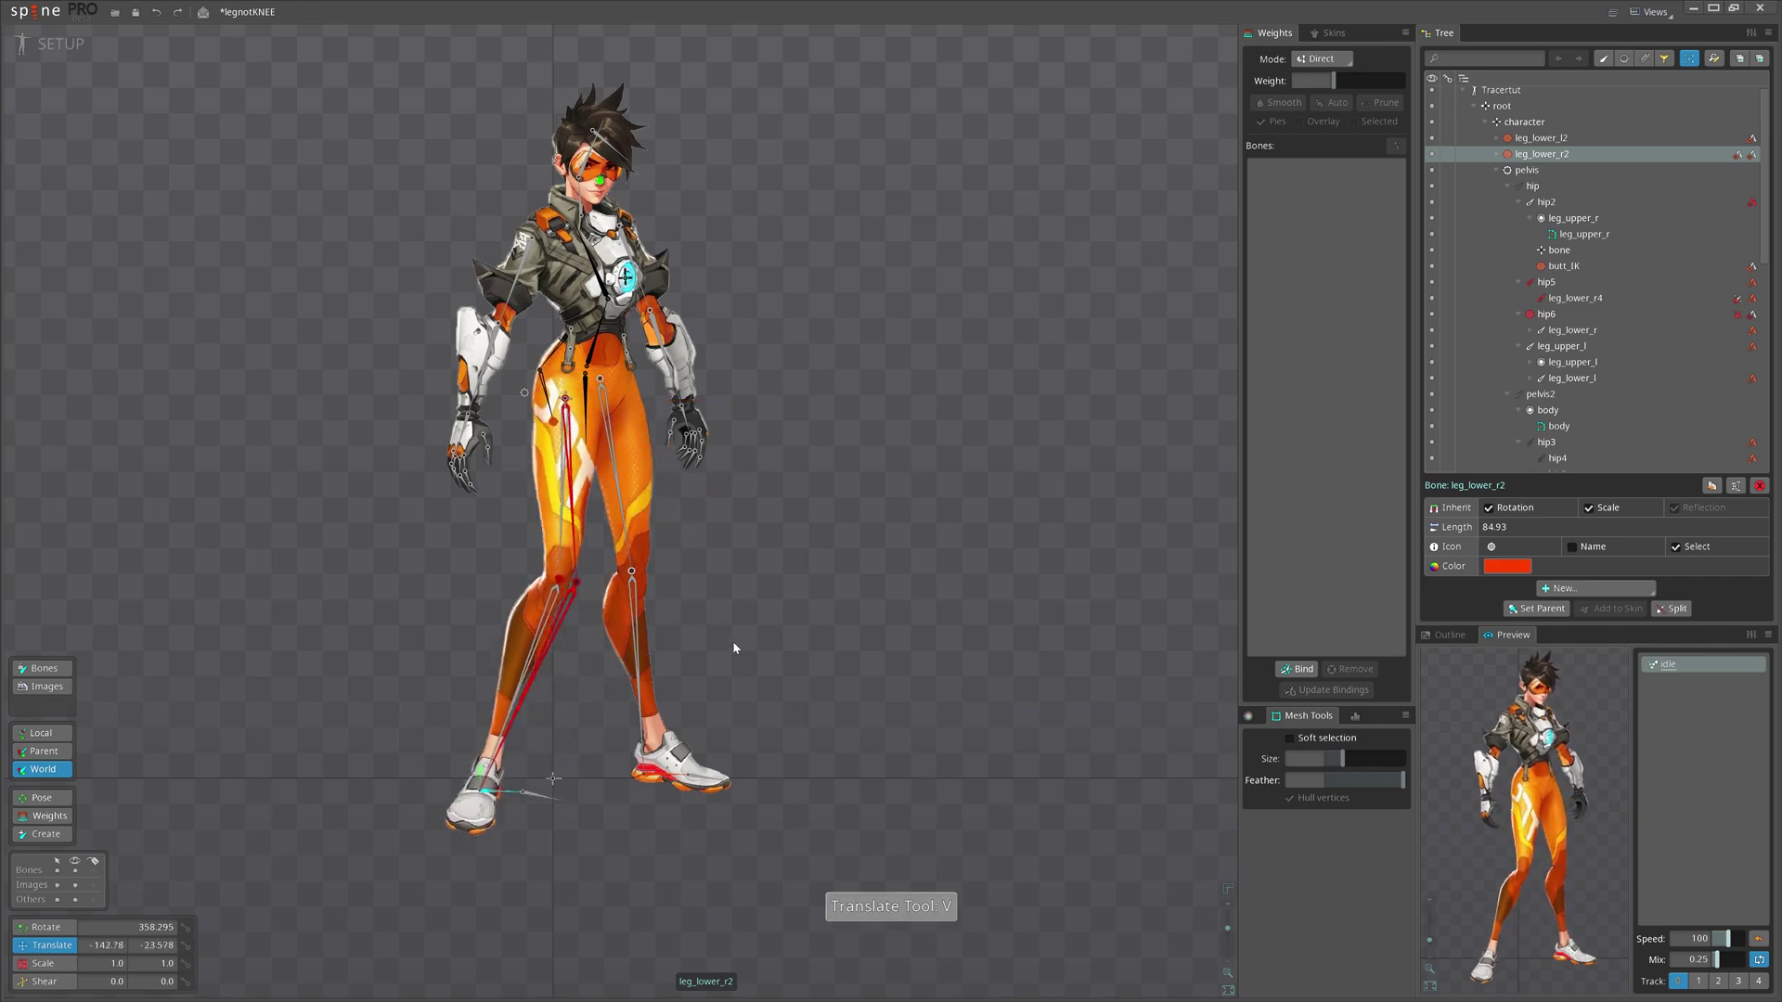
key(ctrl+z)
key(ctrl+z)
key(ctrl+z)
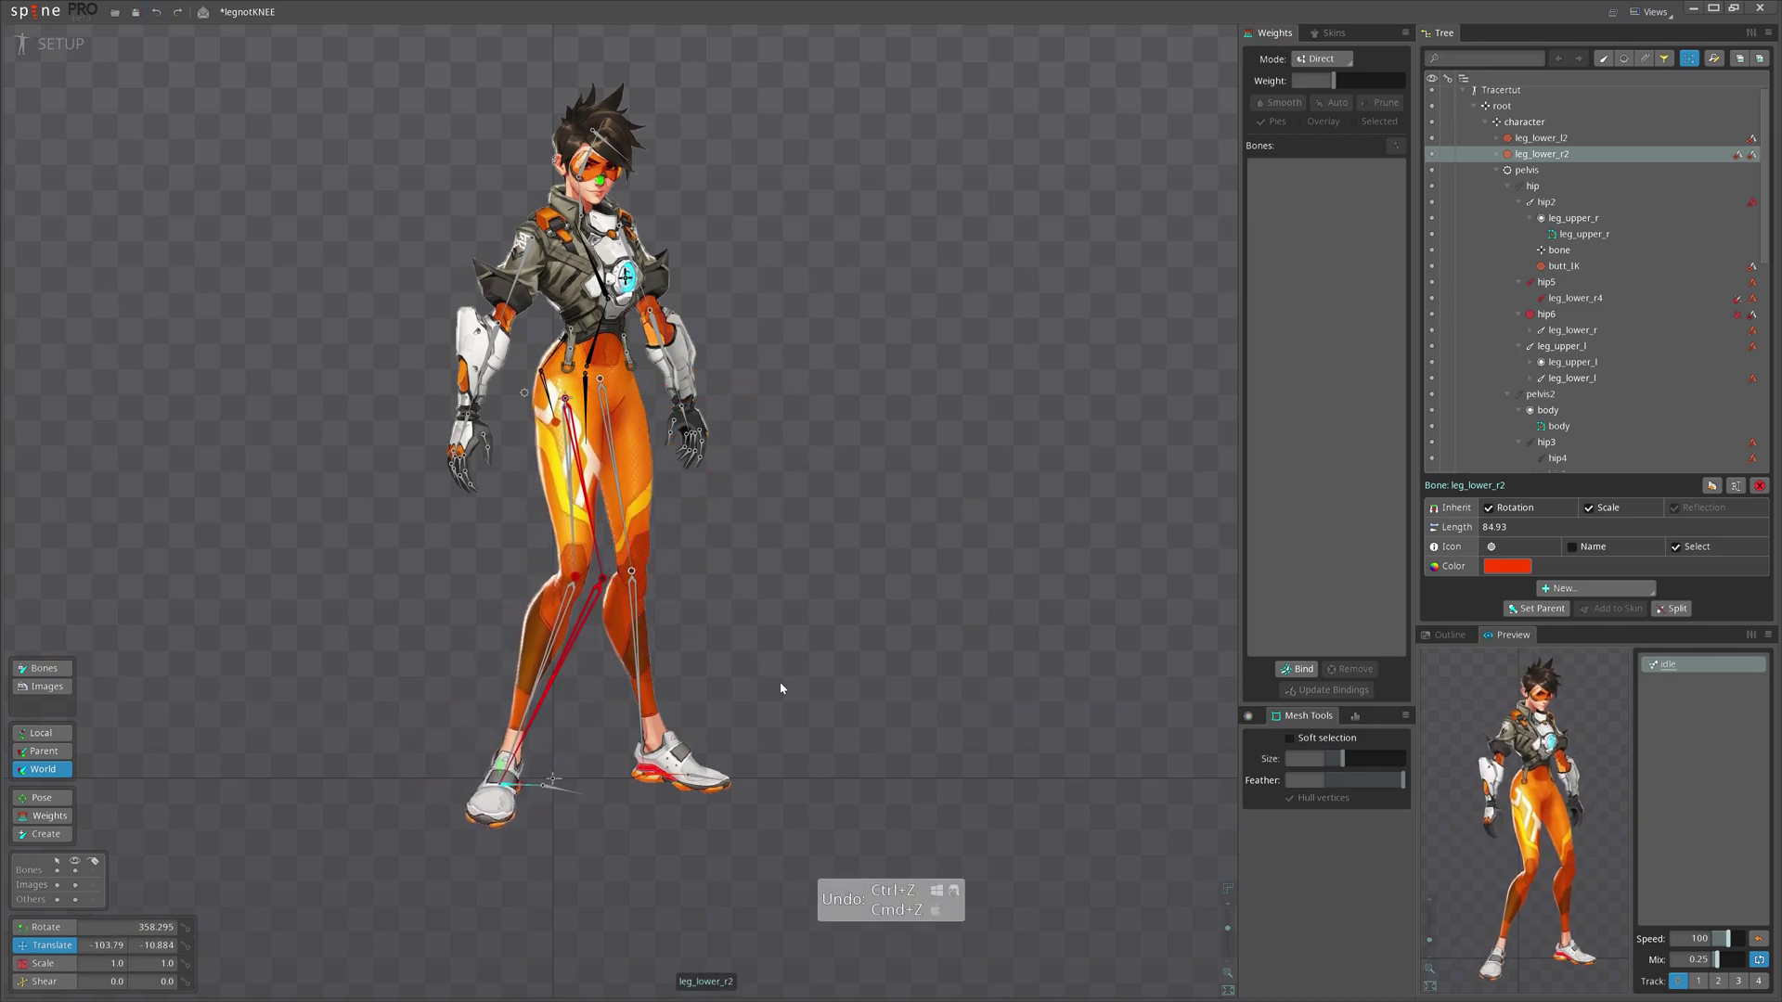
- Lower the pelvis into a deep crouch to test both knees, and select the right knee control hip6
click(523, 392)
key(v)
drag(830, 379, 833, 557)
click(647, 674)
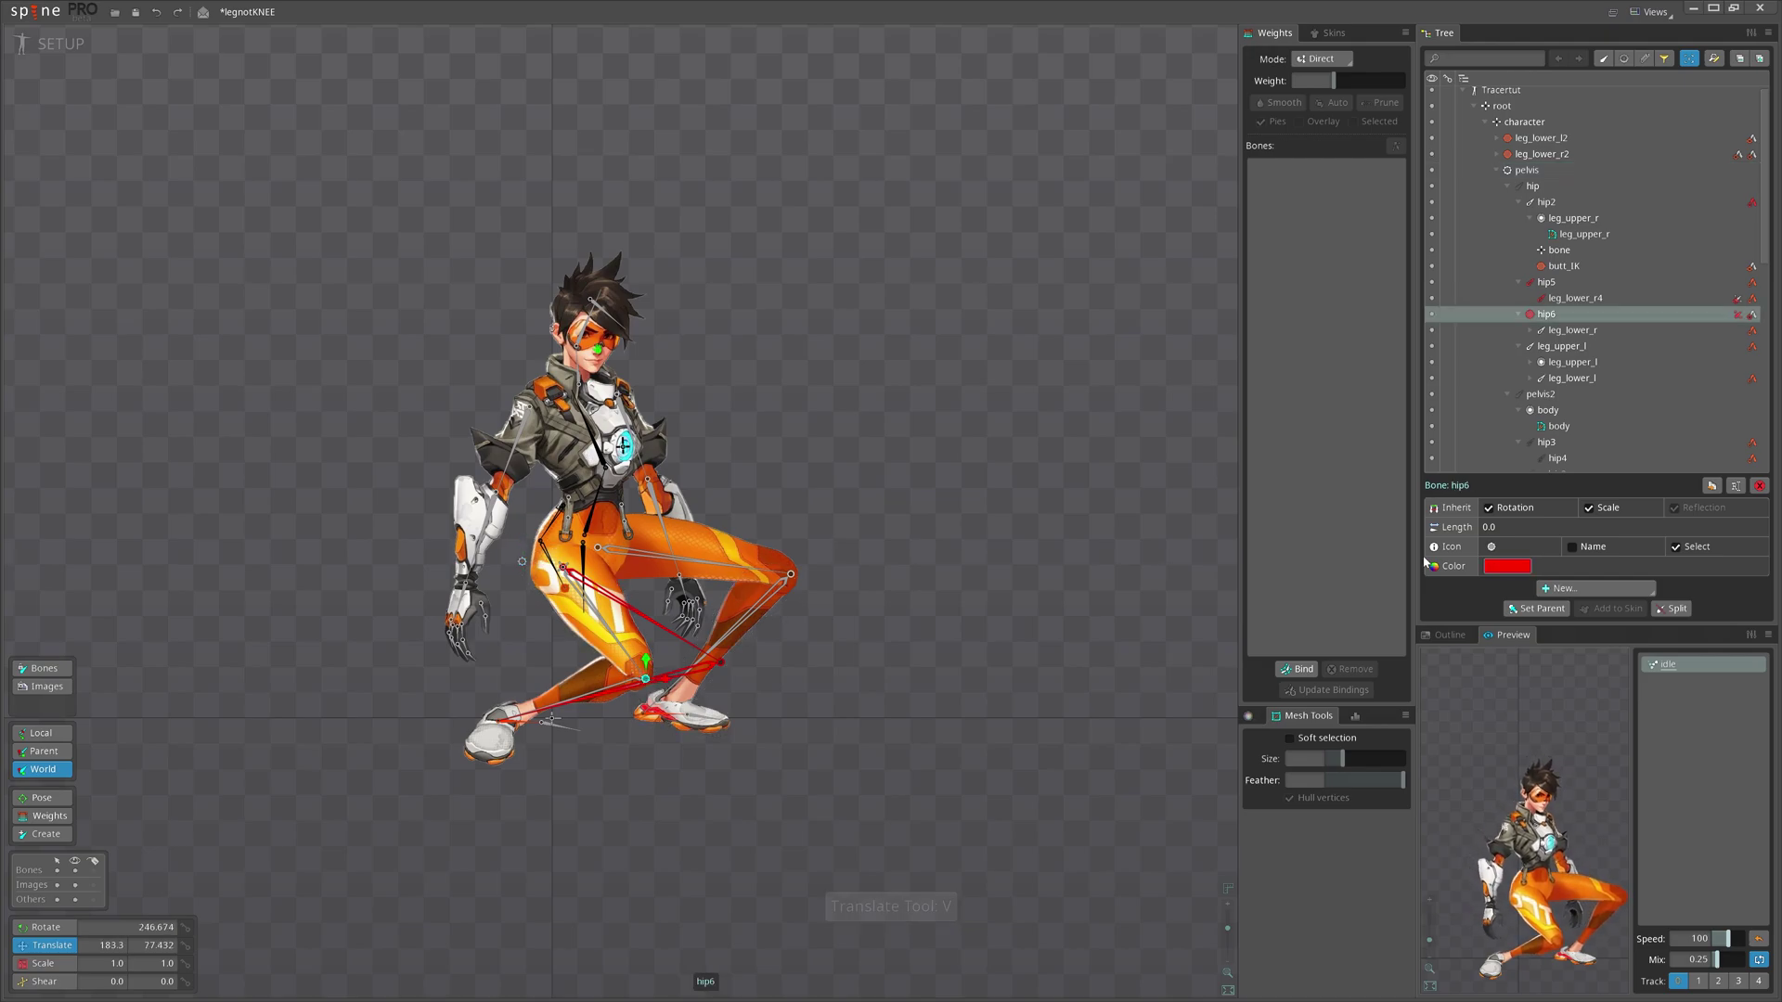
- Undo the test poses back to the original standing pose and save the legnotKNEE project
key(ctrl+z)
key(ctrl+z)
key(ctrl+z)
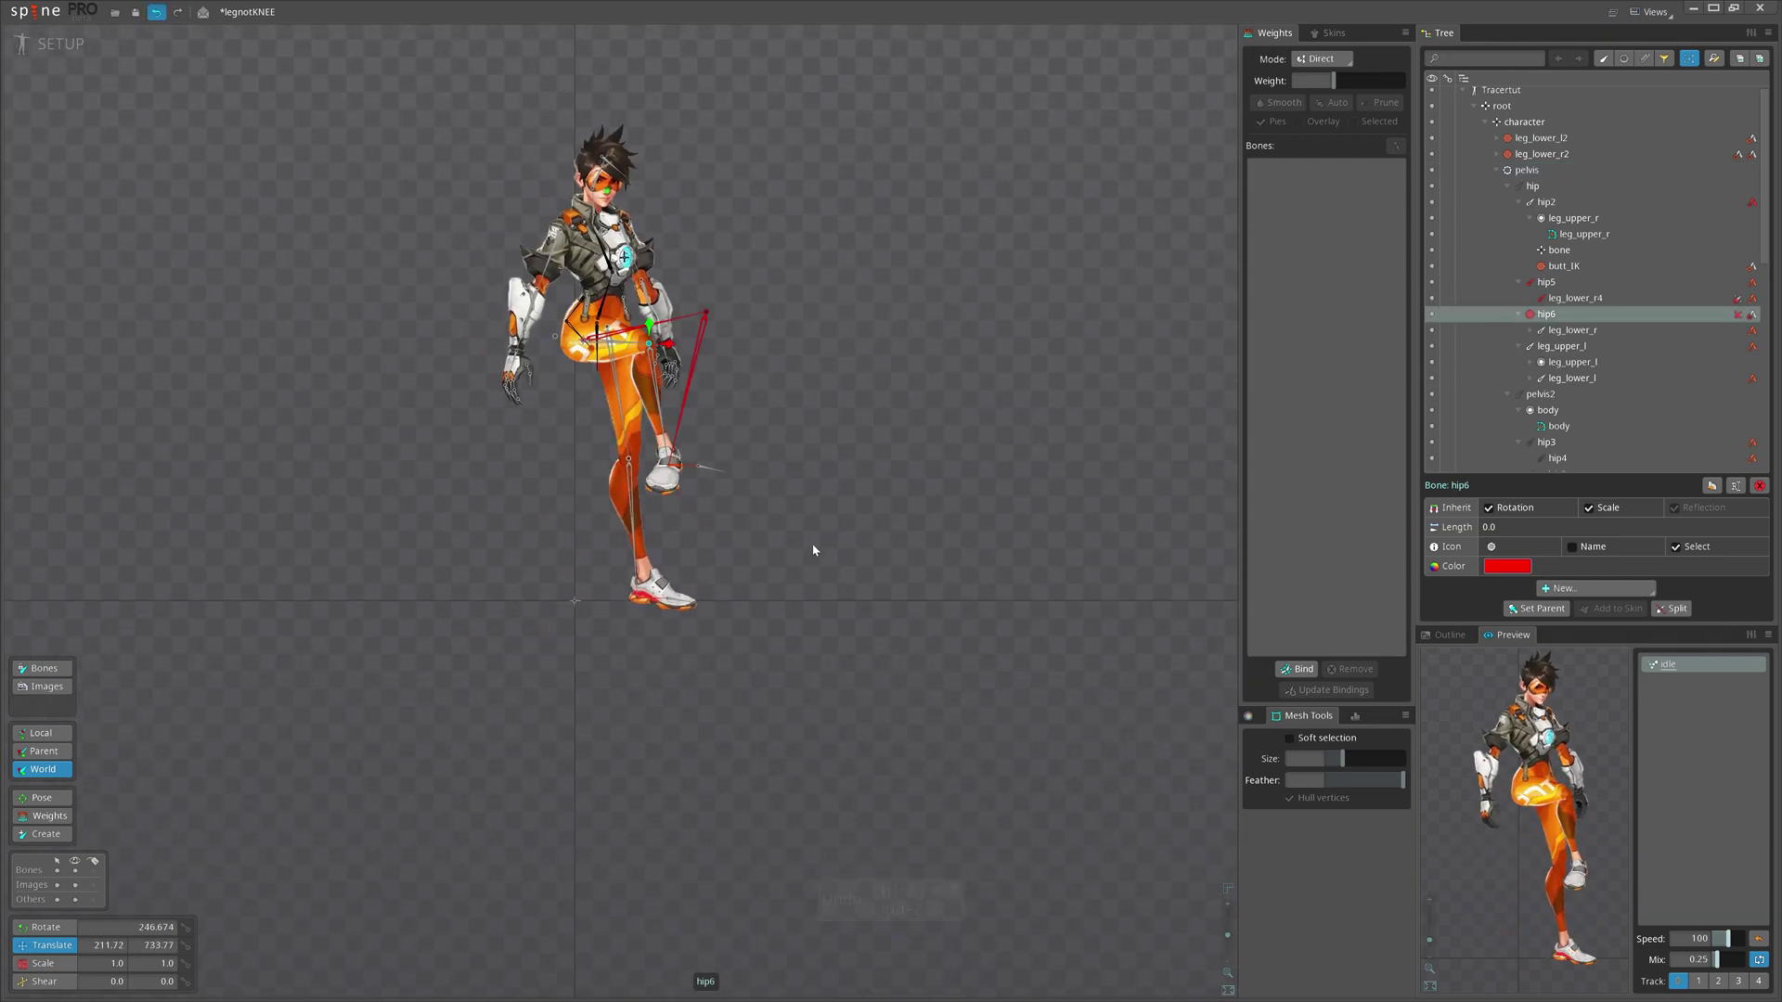
key(ctrl+s)
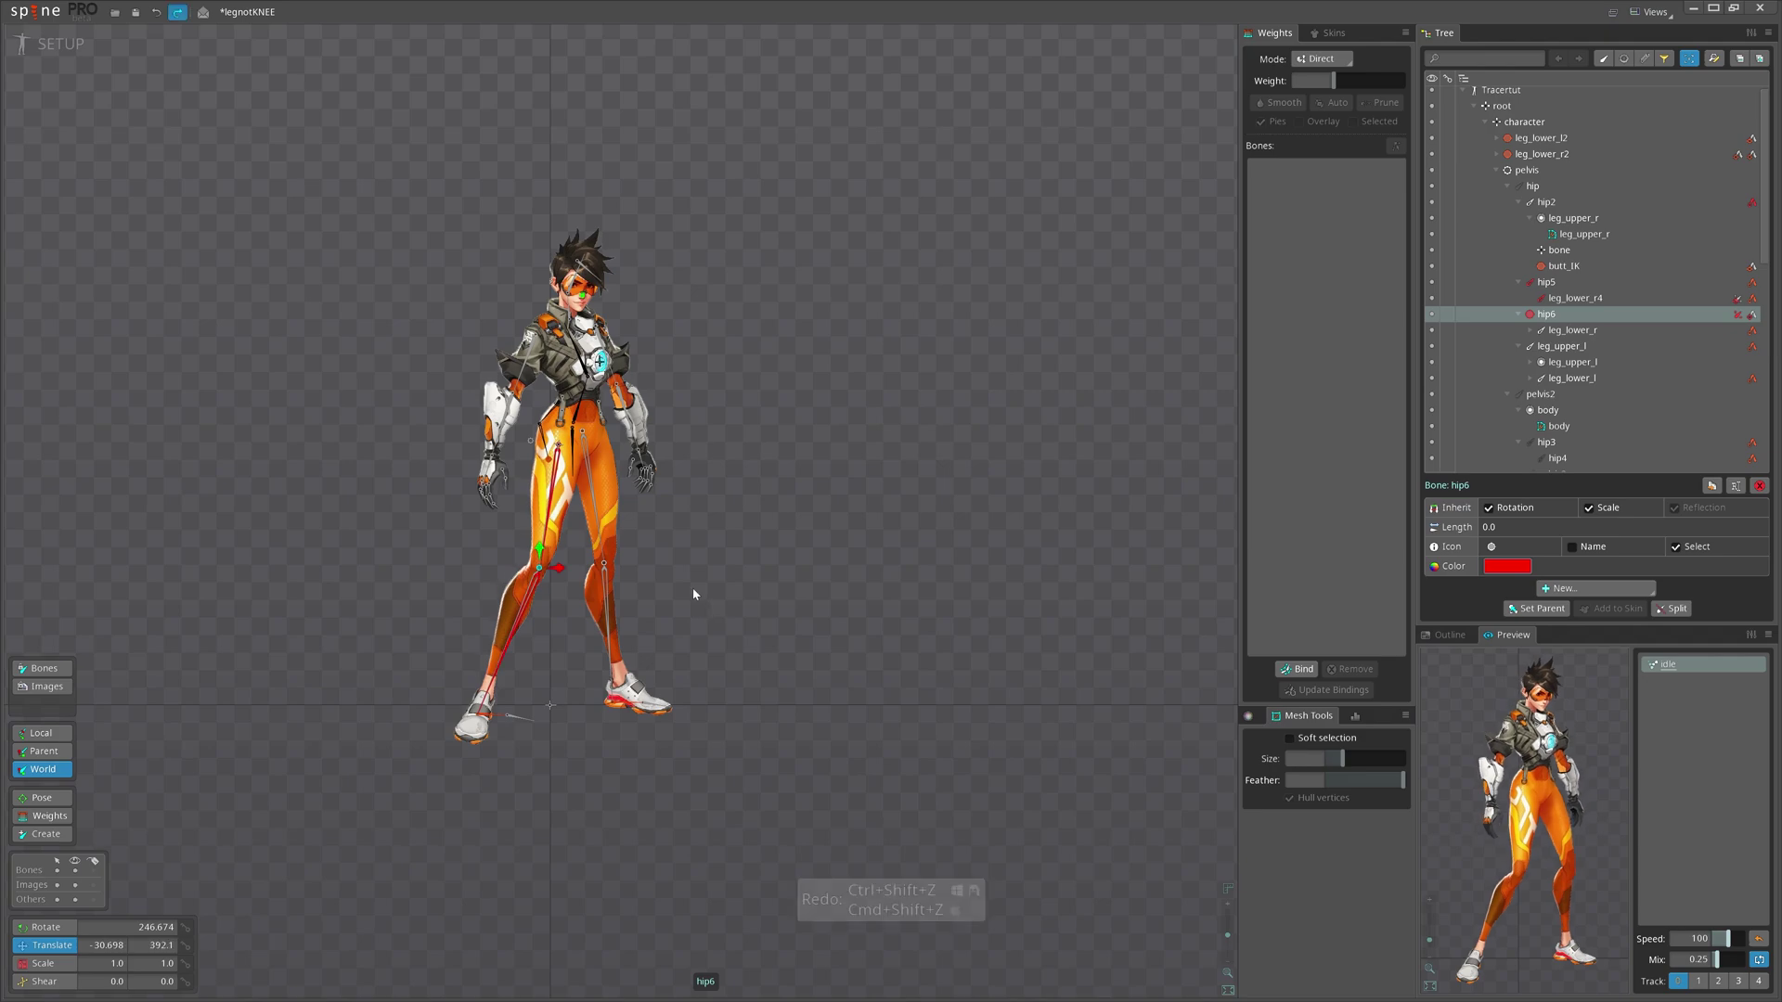
scroll(692, 557, up, 3)
drag(681, 549, 710, 576)
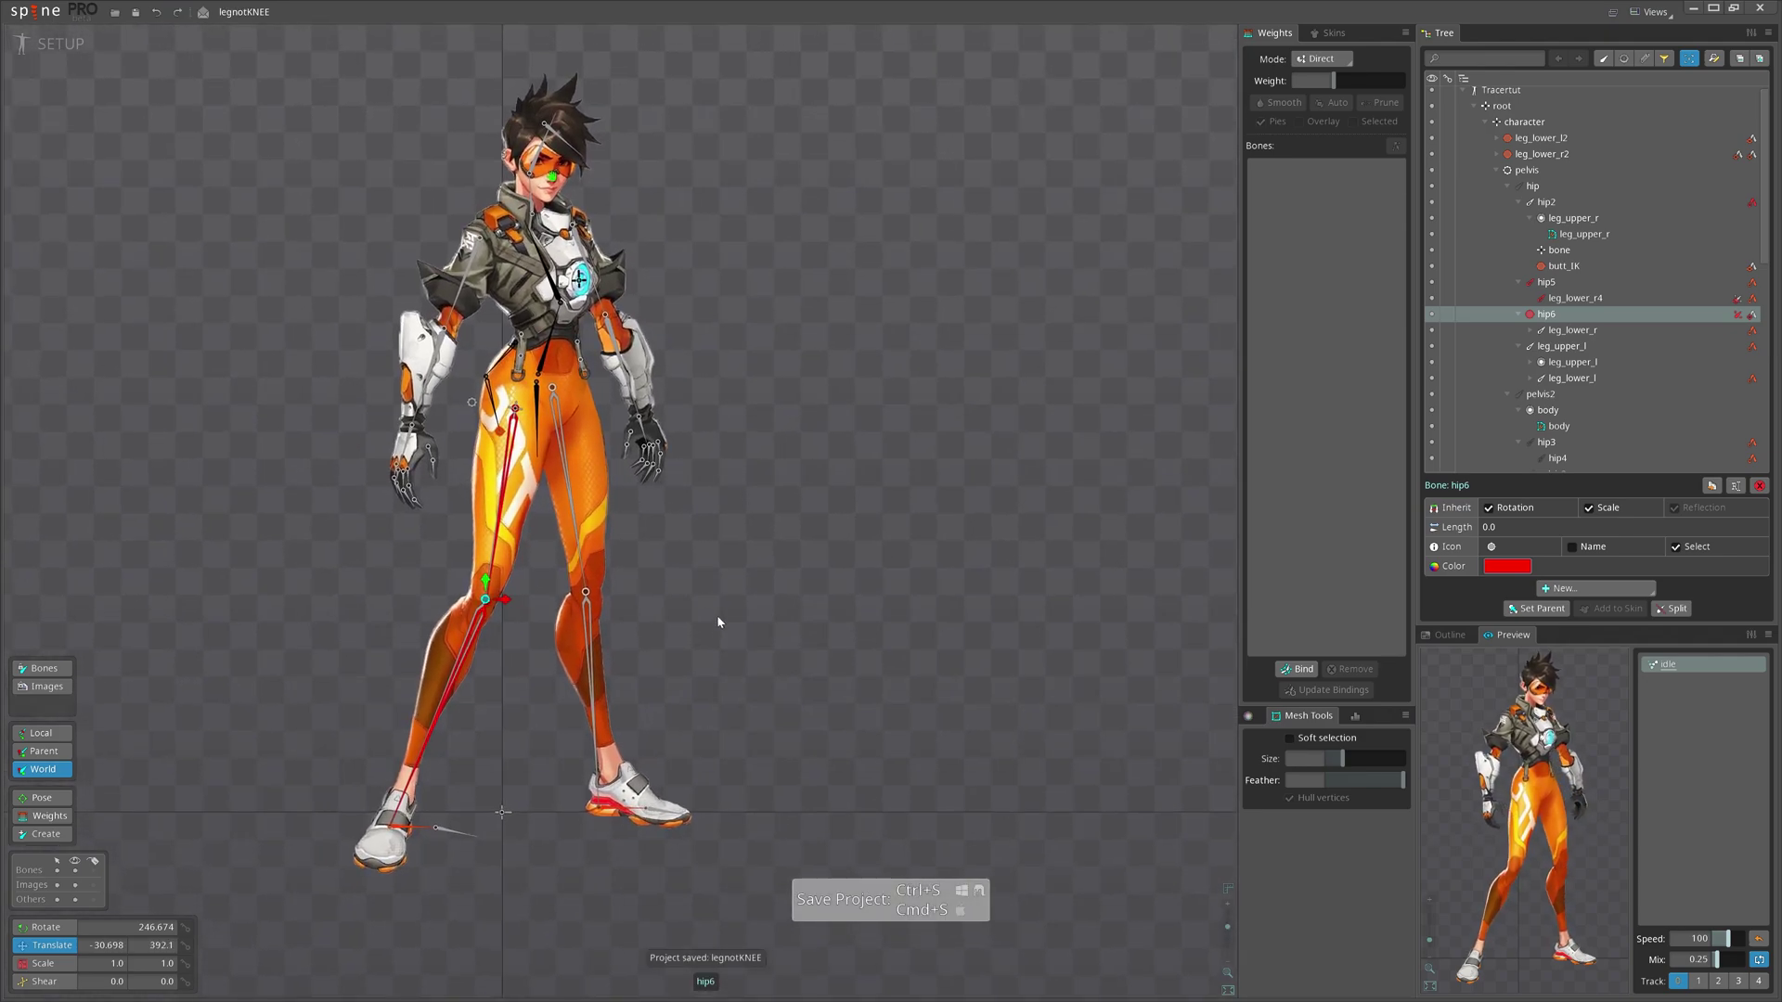
scroll(694, 614, down, 3)
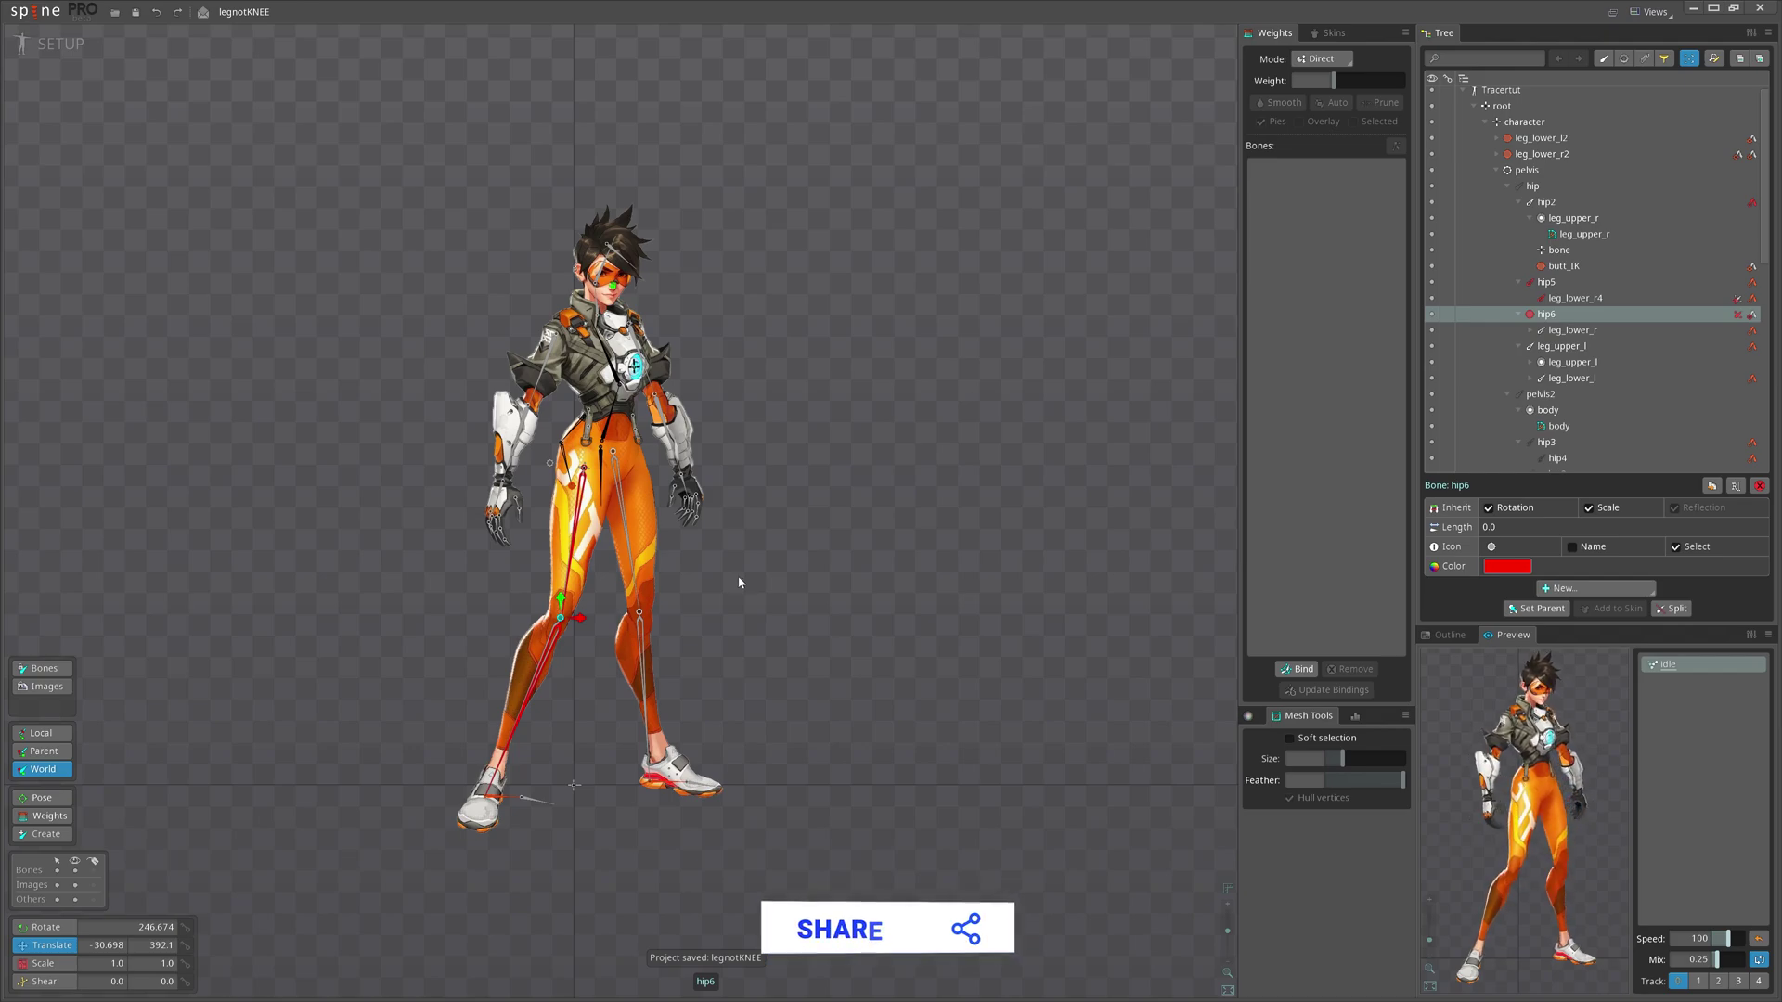
drag(740, 581, 756, 634)
scroll(770, 635, up, 2)
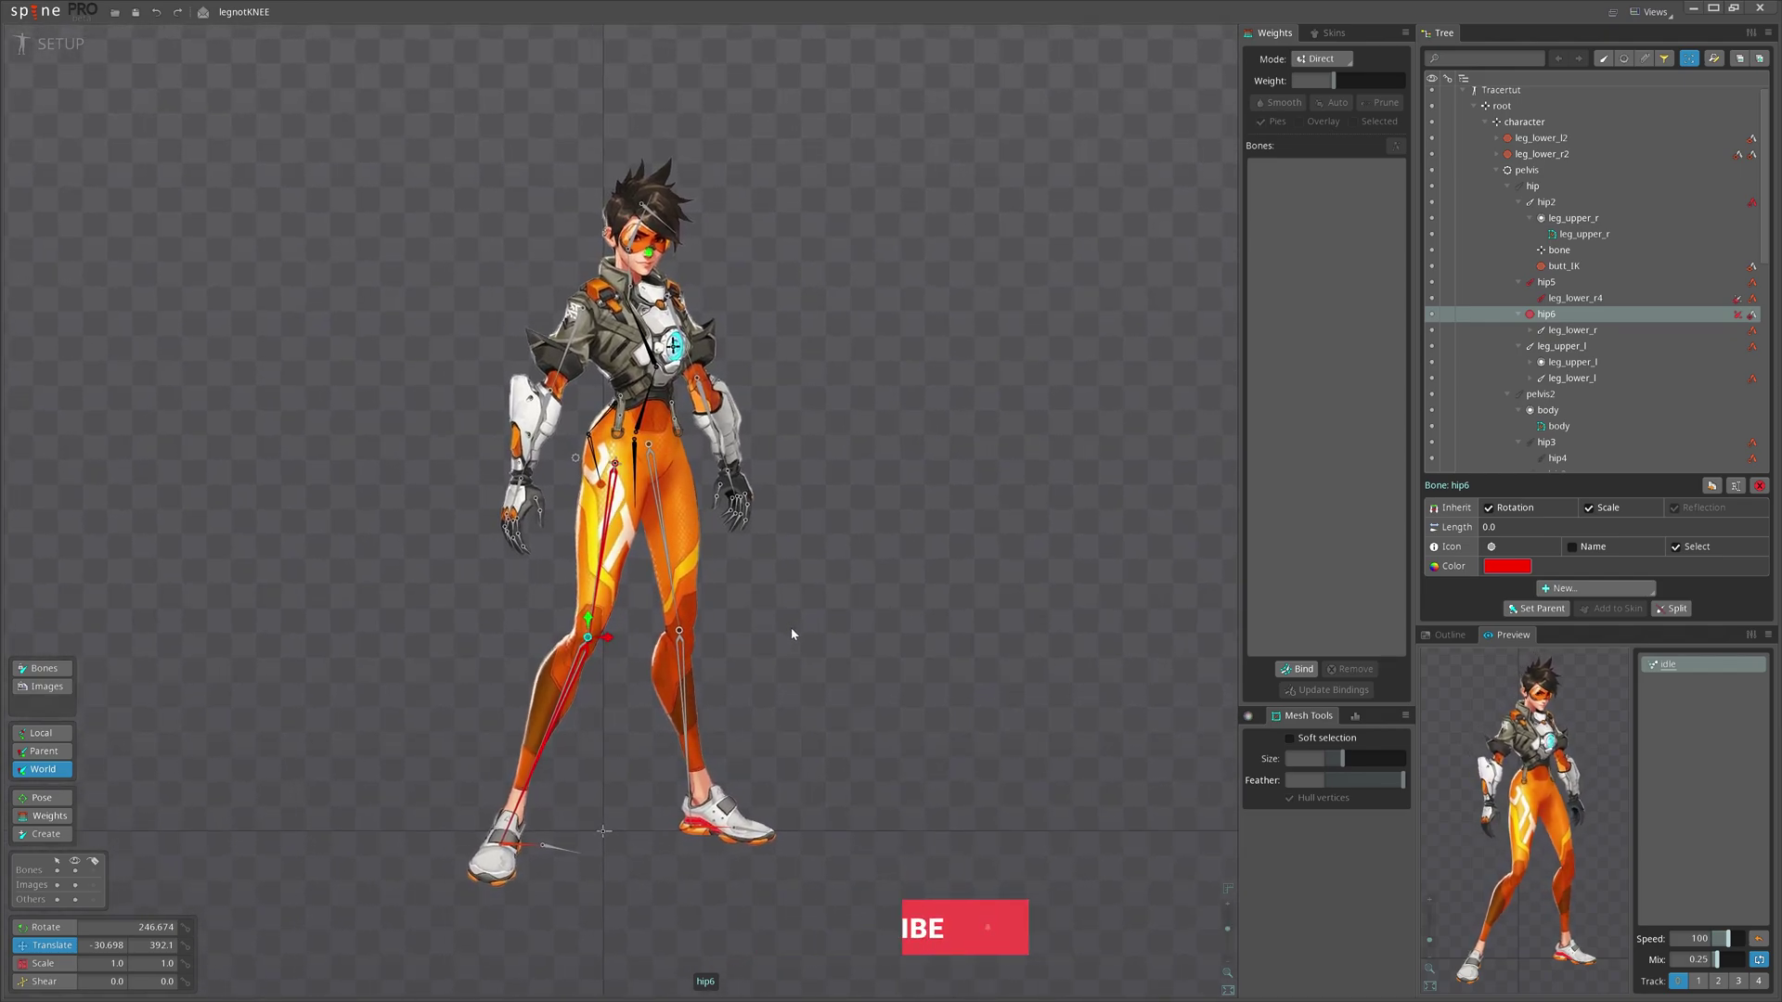